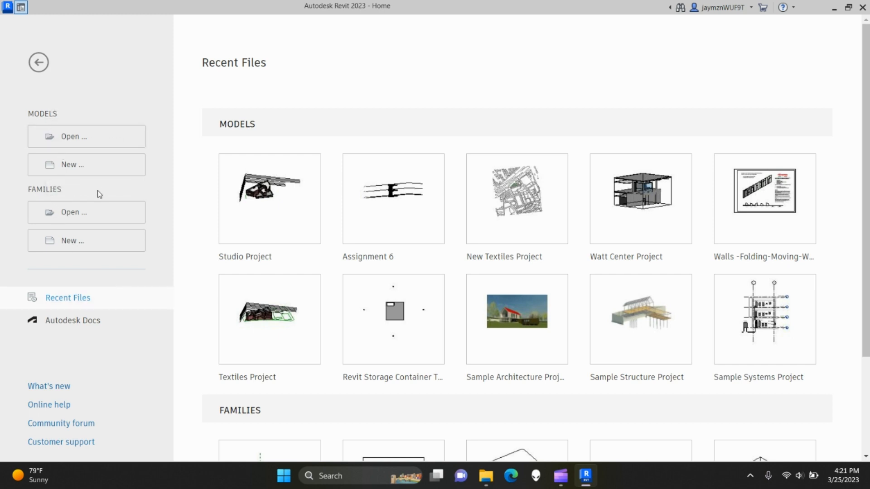
# - Create a new project from the Imperial-Architectural Template
pyautogui.click(73, 167)
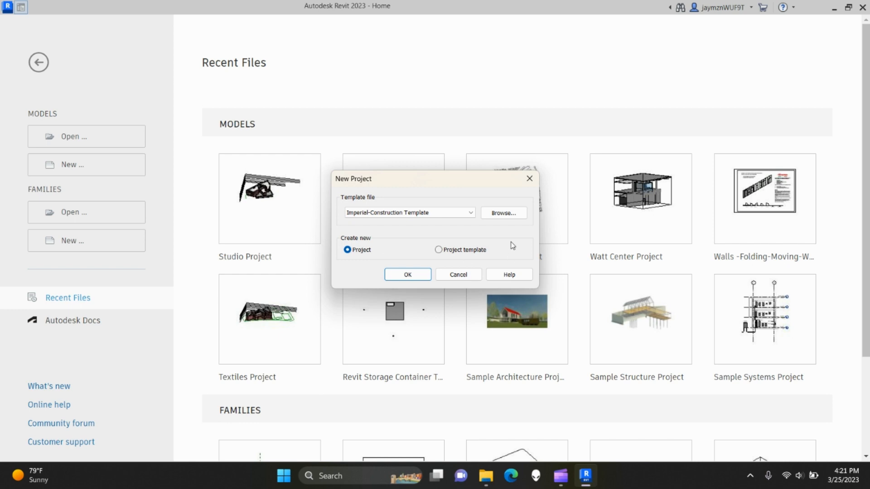
pyautogui.click(471, 213)
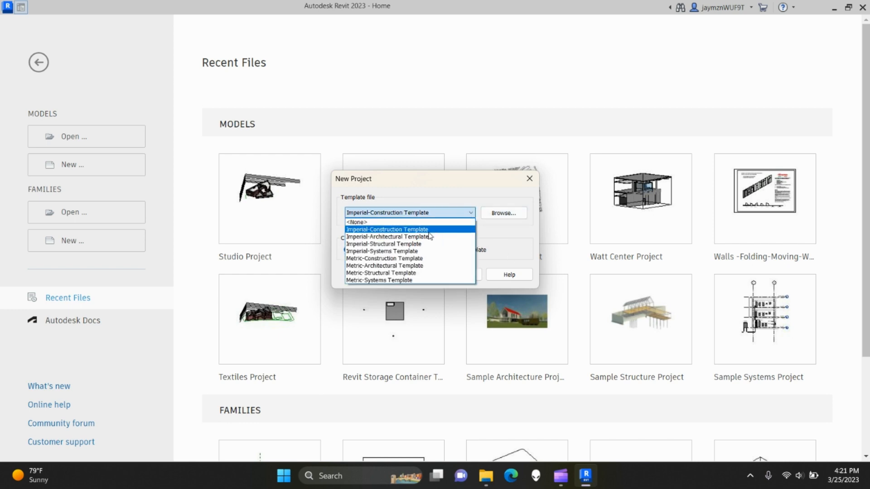
pyautogui.click(383, 236)
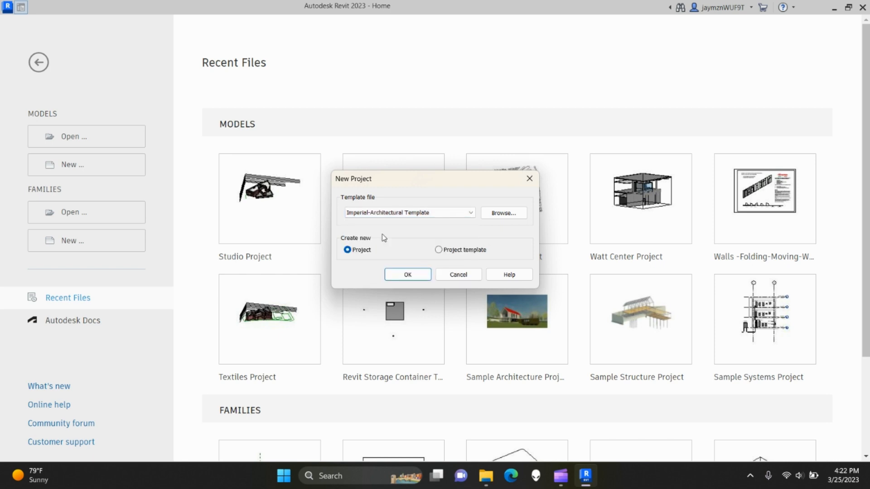
pyautogui.click(411, 273)
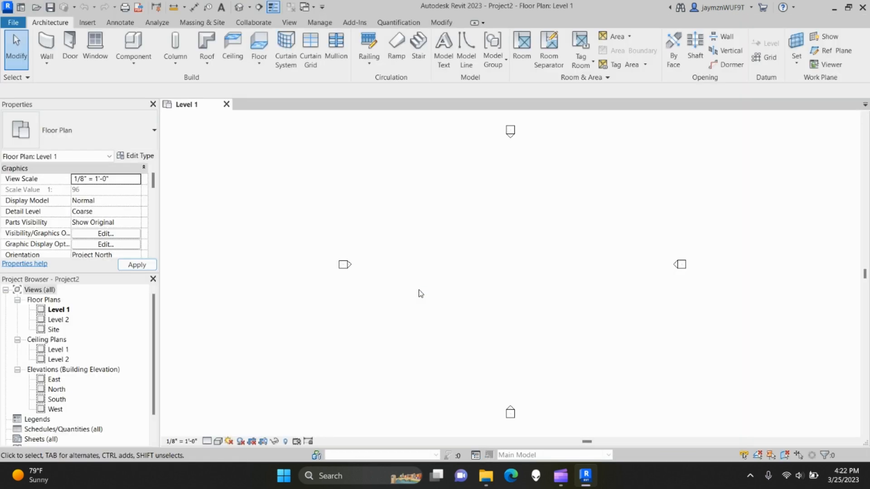
pyautogui.moveTo(537, 303); pyautogui.dragTo(521, 303, button='middle')
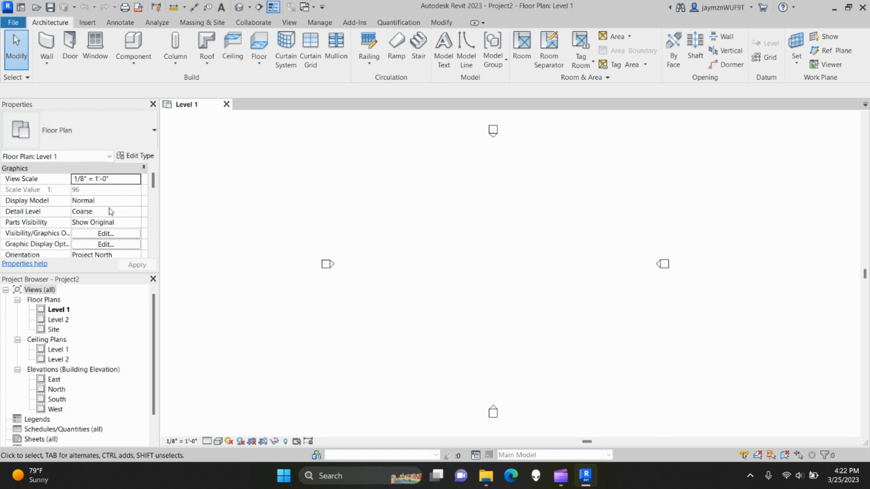
pyautogui.scroll(-5, 110, 229)
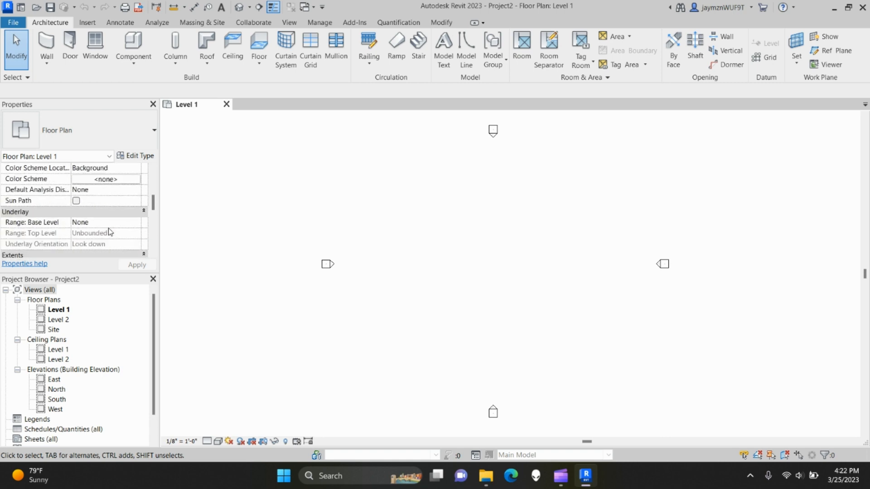
pyautogui.scroll(5, 78, 248)
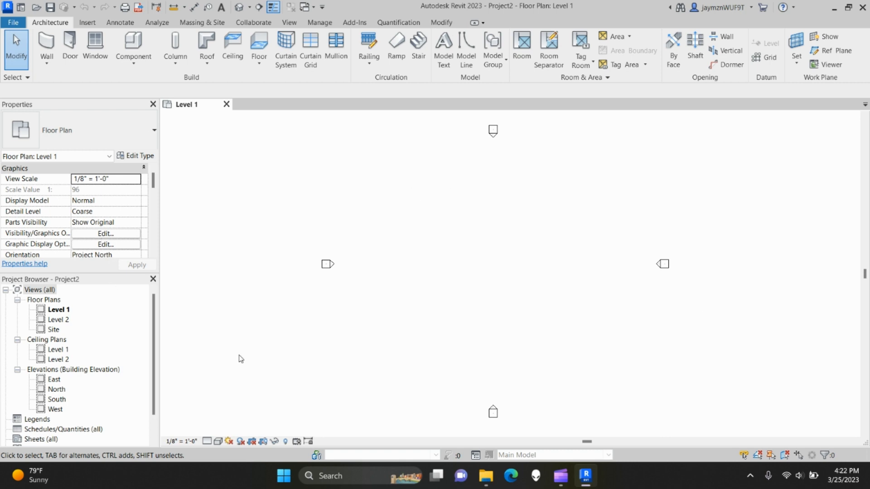
# - Set the Level 1 plan's Detail Level to Fine, leaving scale and visual style unchanged
pyautogui.click(184, 441)
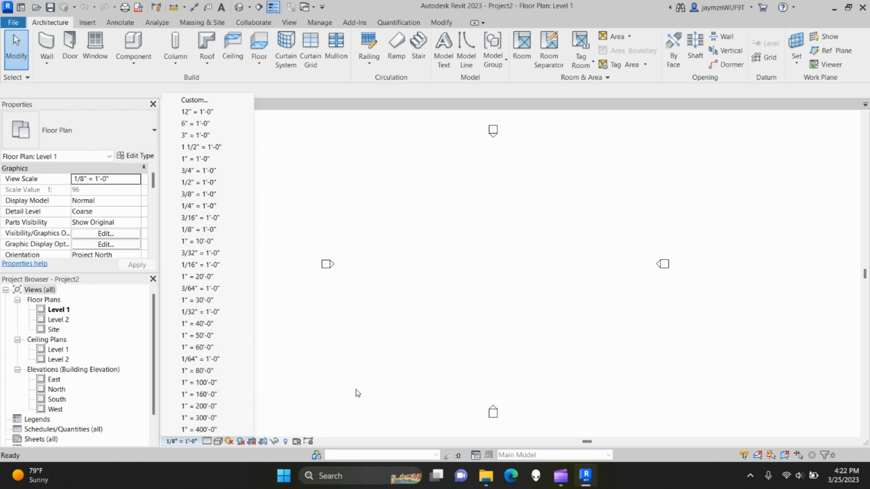
pyautogui.click(355, 391)
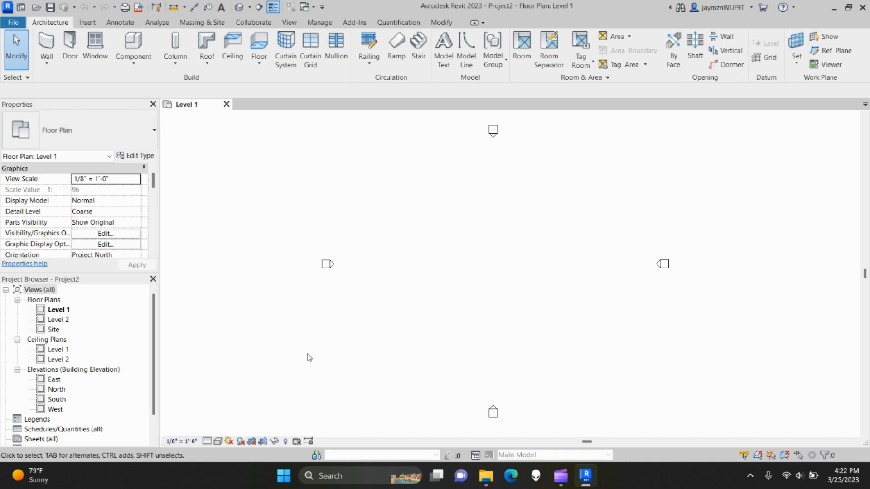
pyautogui.click(208, 442)
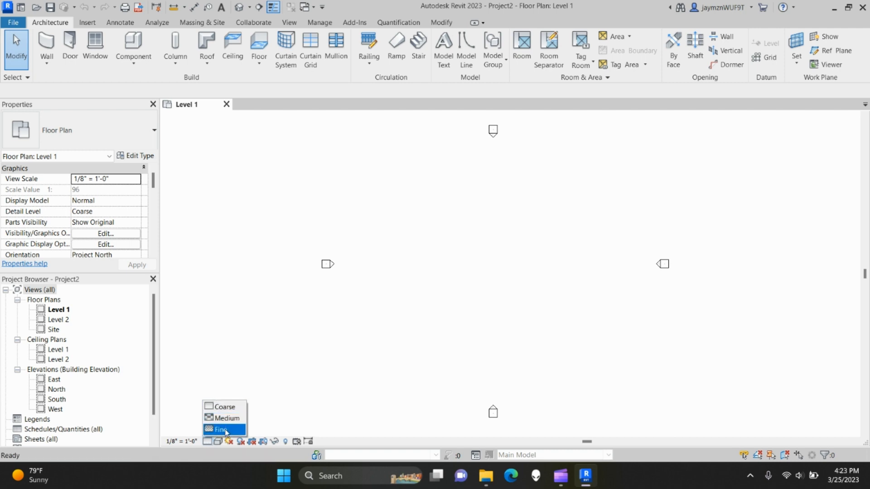
pyautogui.click(225, 430)
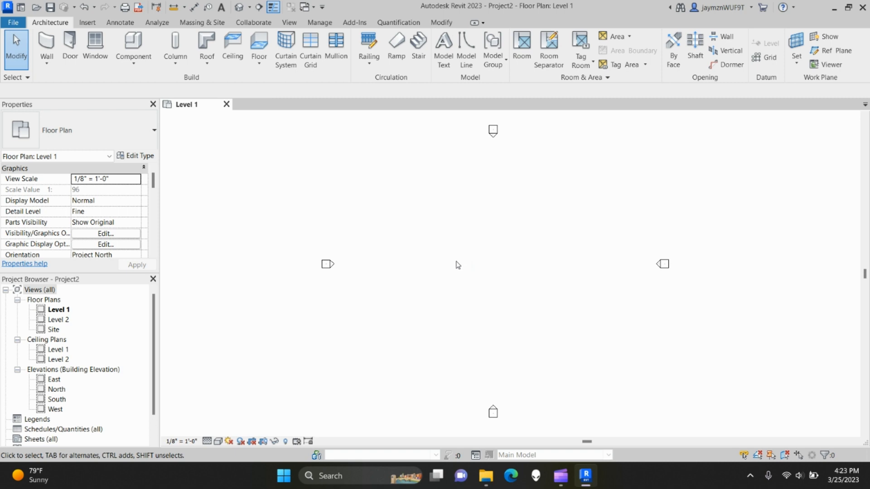
pyautogui.click(199, 440)
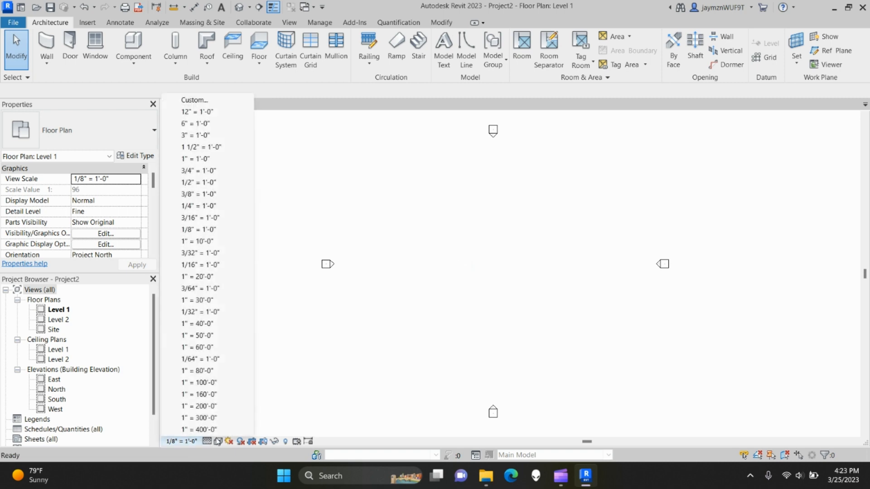
pyautogui.click(209, 440)
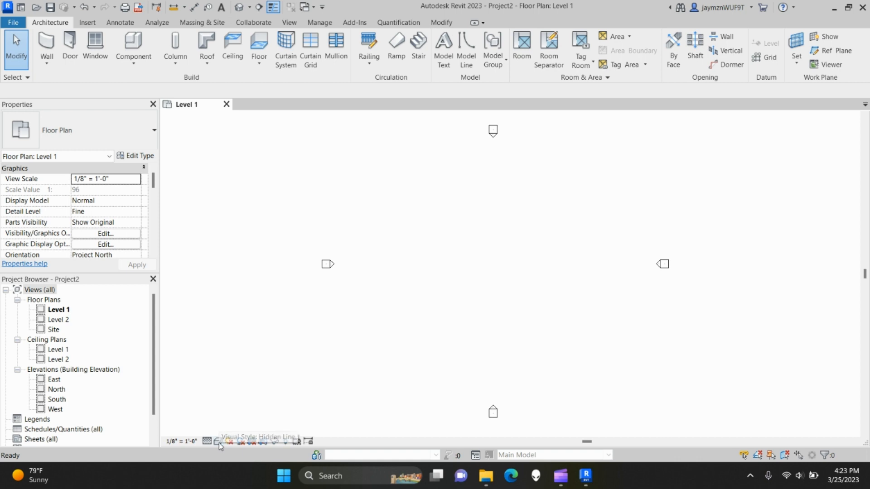
pyautogui.click(218, 442)
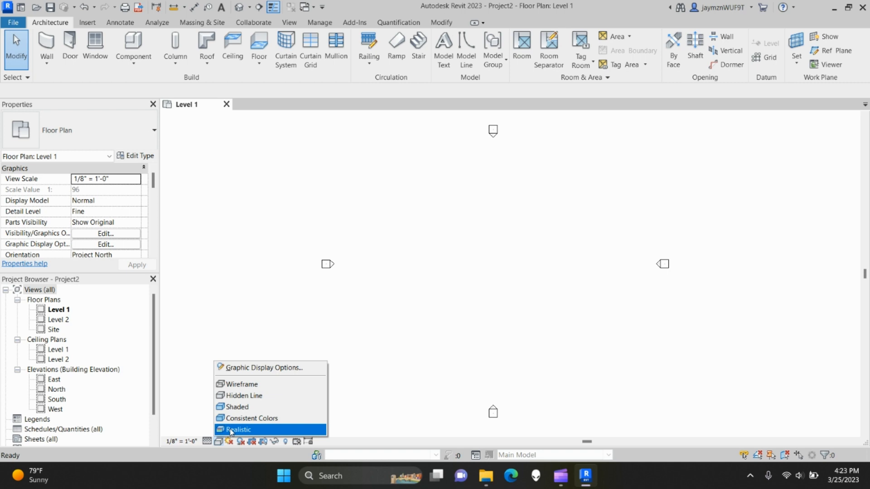
pyautogui.click(234, 328)
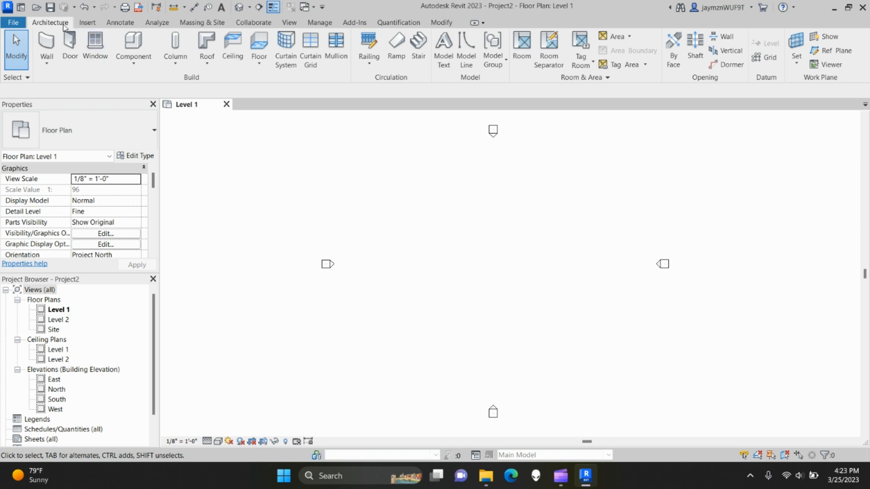
# - Browse the Insert, Annotate, Analyze, Massing & Site and Collaborate tabs, ending on View
pyautogui.click(87, 22)
pyautogui.click(120, 22)
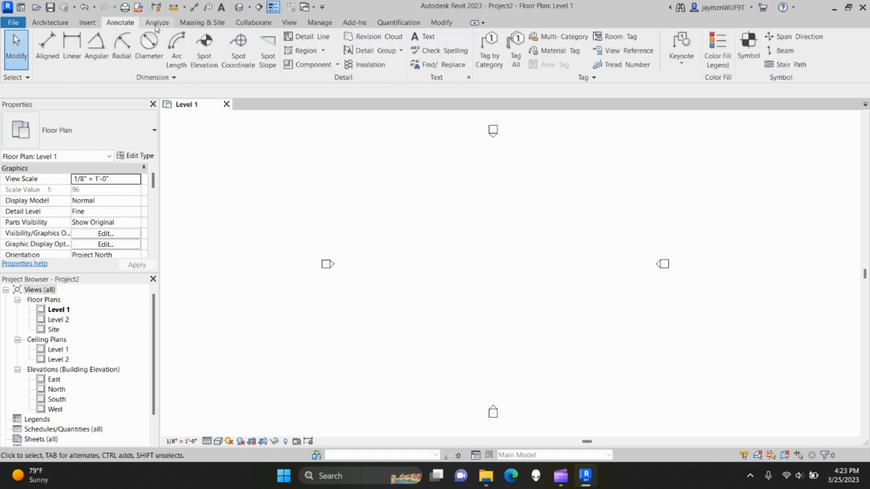
pyautogui.click(49, 24)
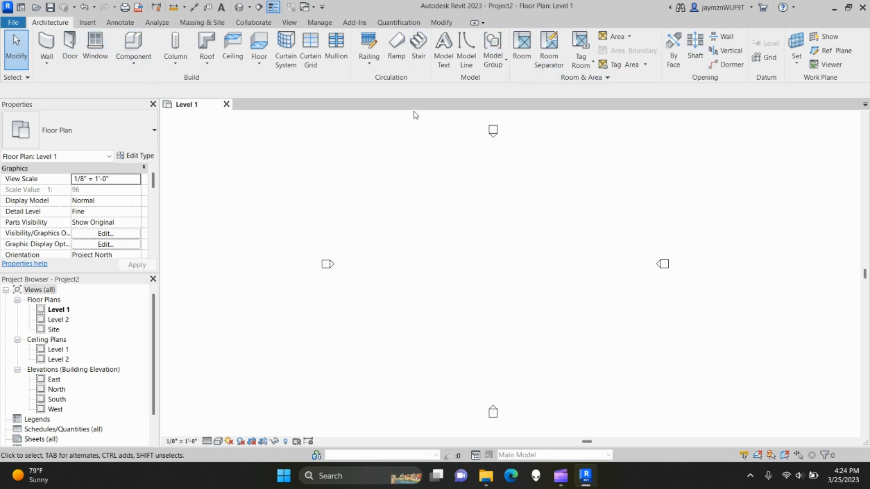
pyautogui.click(87, 22)
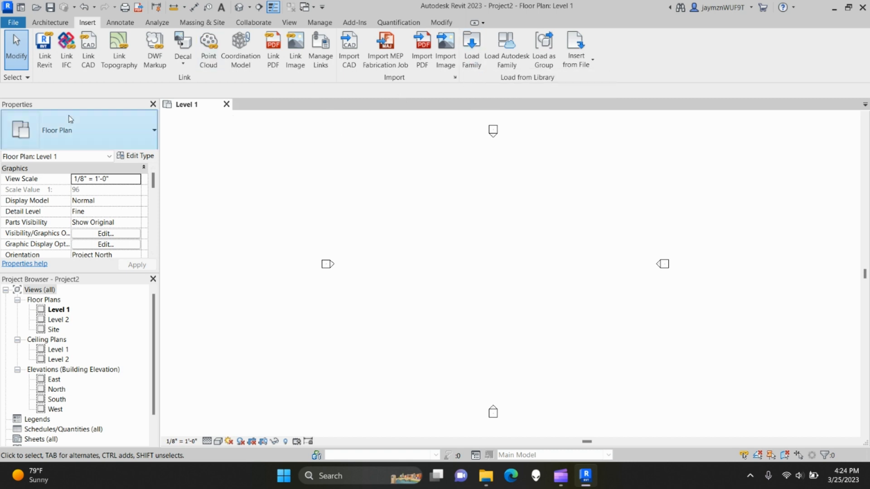
pyautogui.click(130, 23)
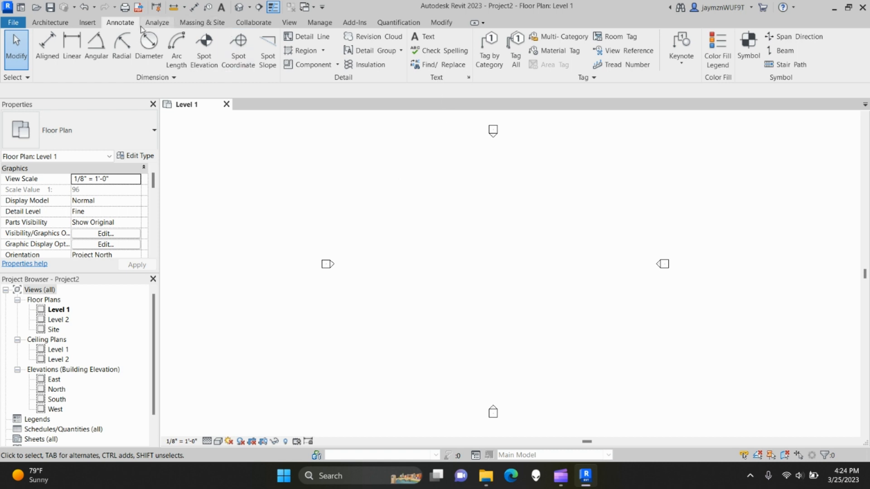
pyautogui.click(158, 23)
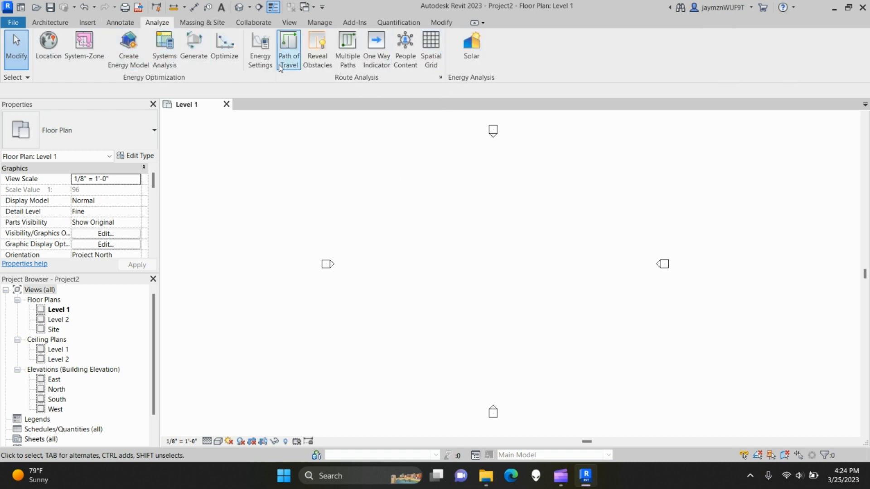
pyautogui.click(196, 28)
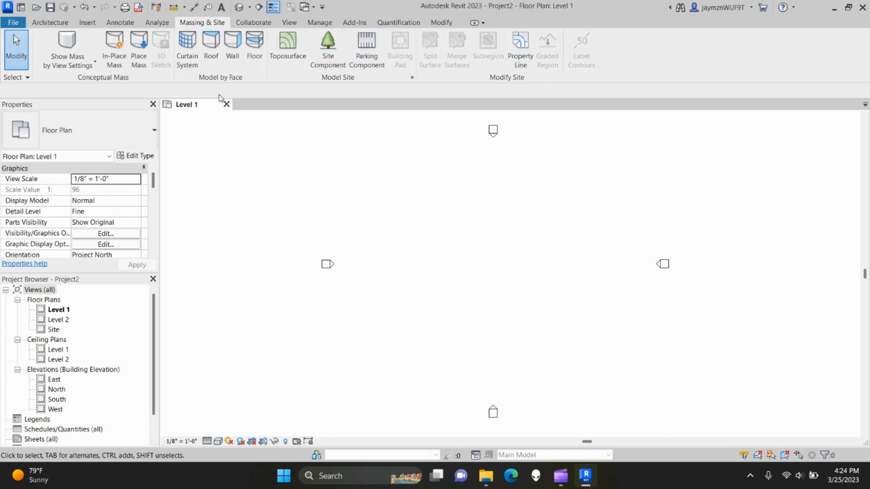
pyautogui.click(254, 23)
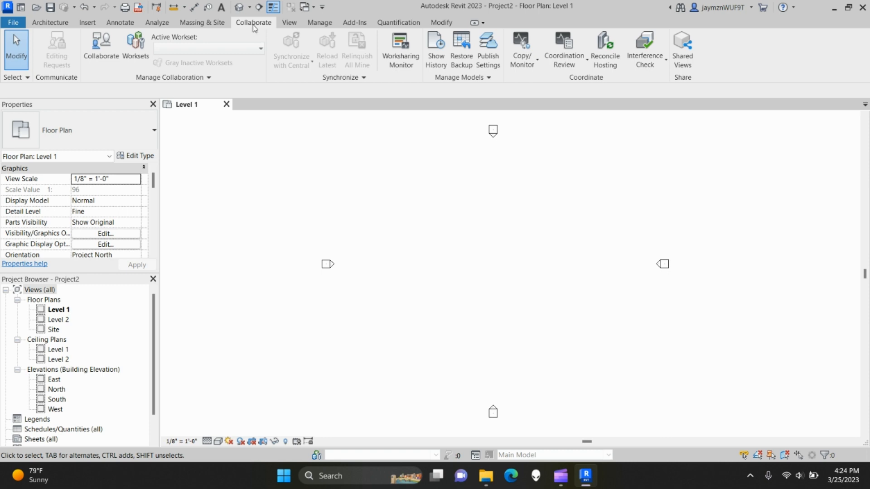
pyautogui.click(284, 23)
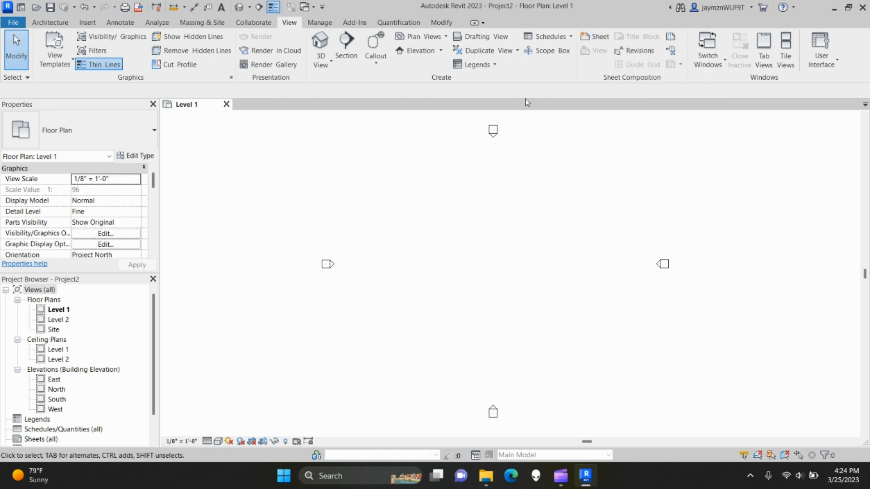
# - Open the Material Browser from the Manage tab's Additional Settings
pyautogui.click(320, 22)
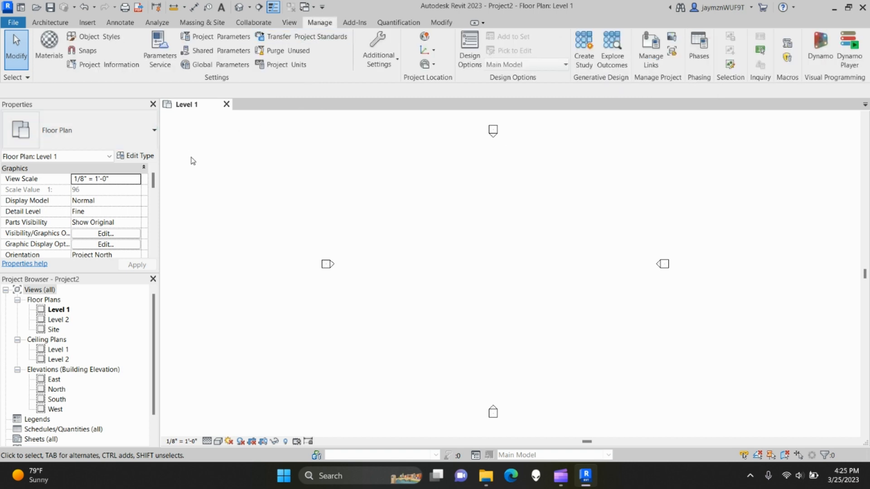
pyautogui.click(399, 63)
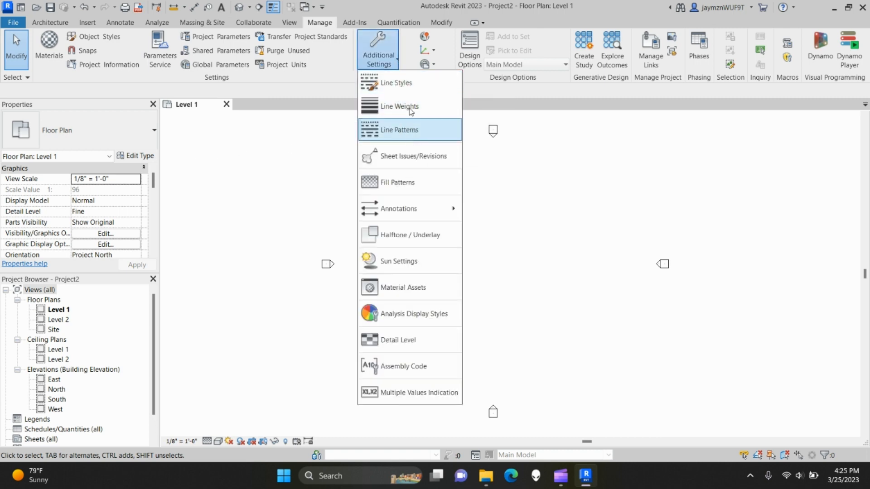
pyautogui.click(50, 56)
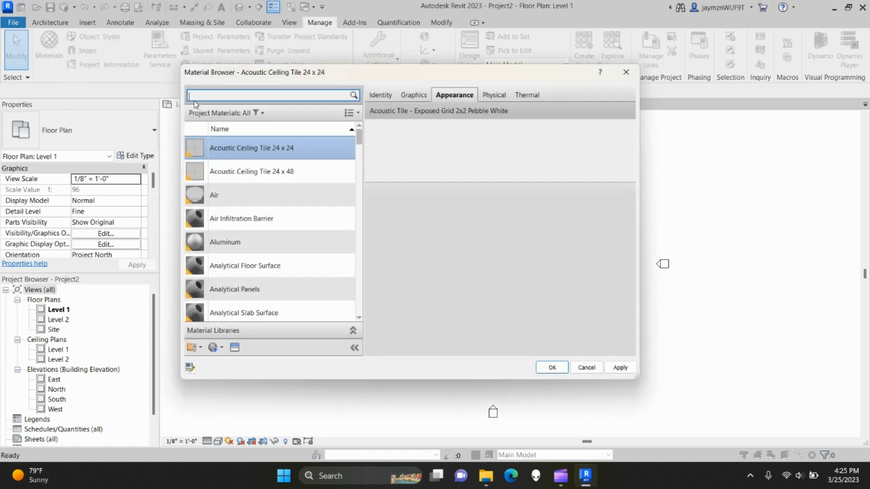
# - Scroll through the materials and cancel the Material Browser without changes
pyautogui.scroll(-5, 247, 244)
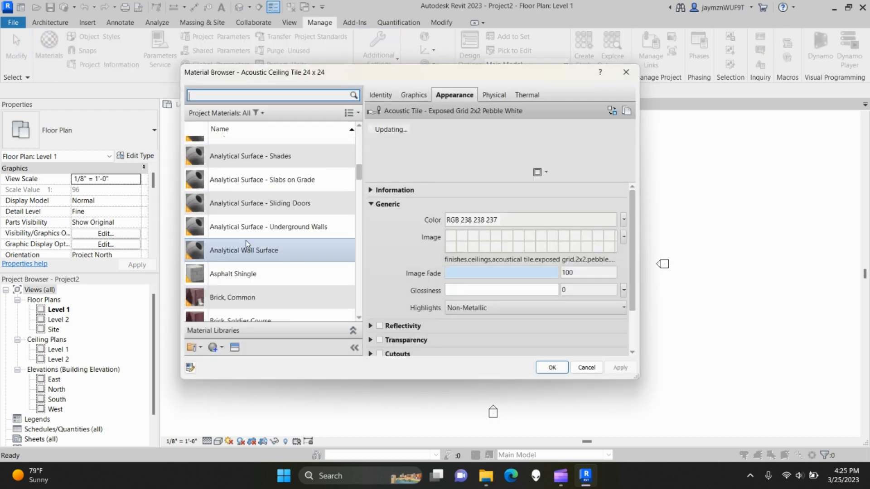
pyautogui.scroll(-10, 246, 245)
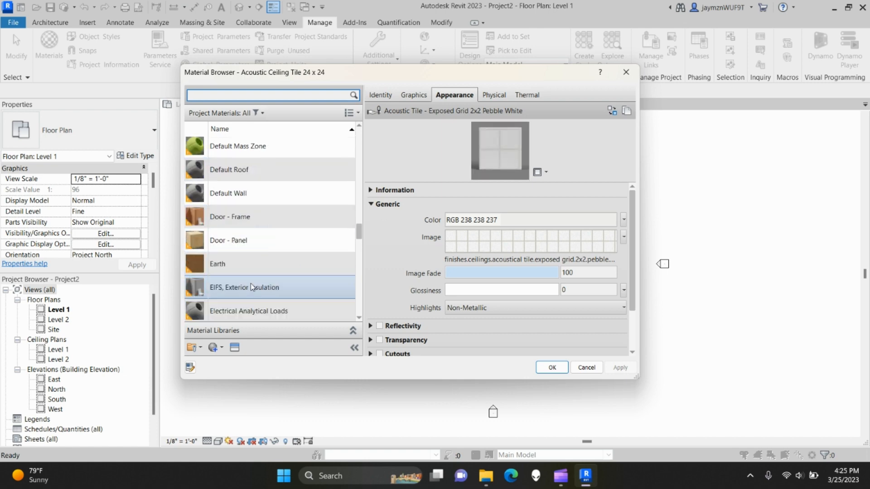
pyautogui.scroll(-15, 251, 284)
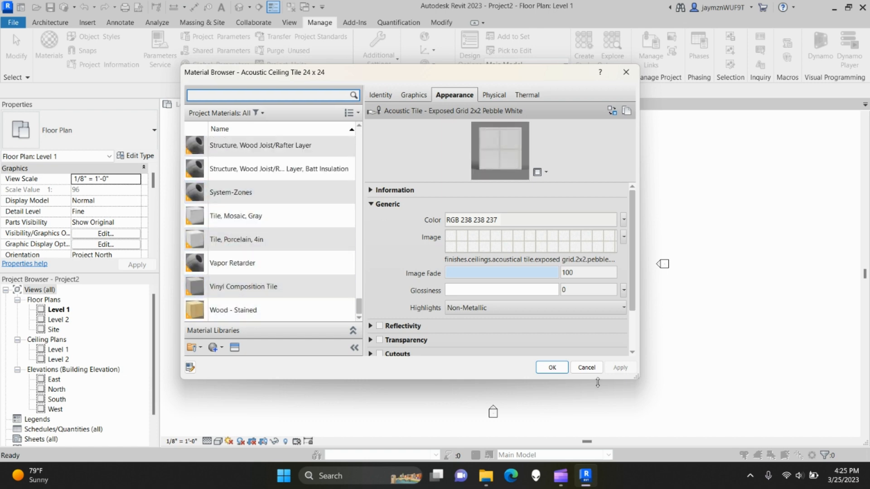
pyautogui.click(586, 368)
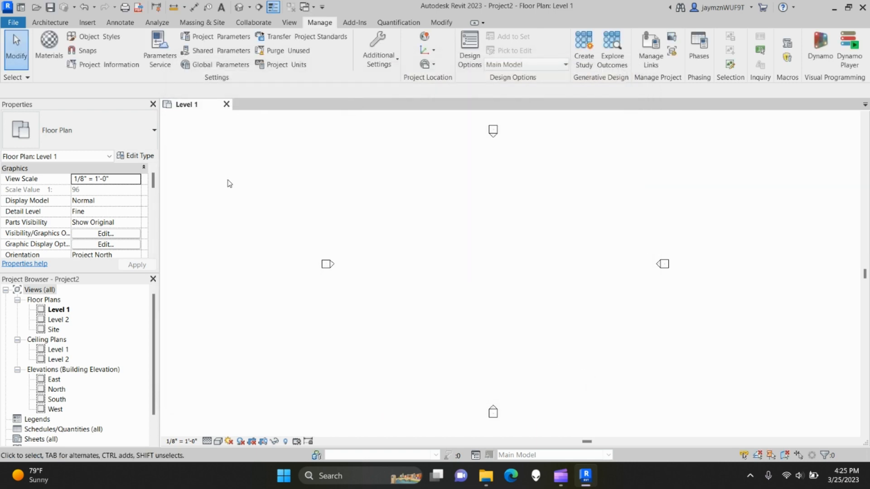
# - Look over Add-Ins (Advance Steel Extension), Quantification and Modify, then return to Architecture
pyautogui.click(355, 22)
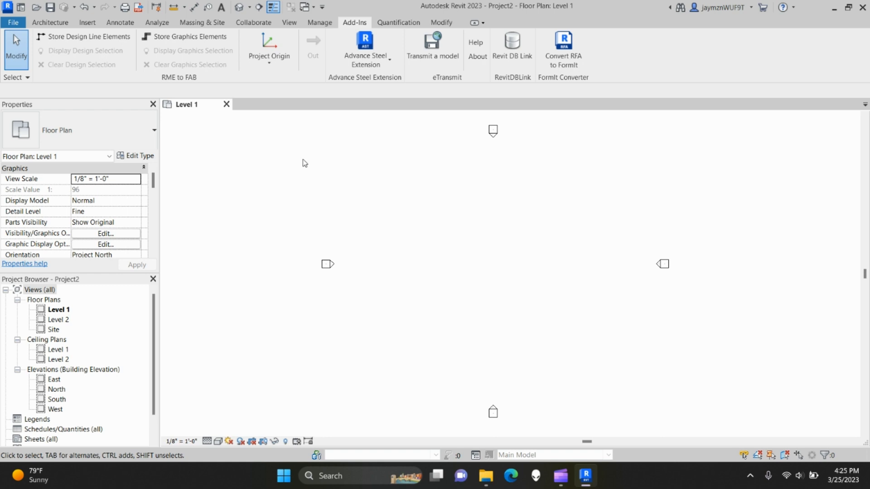
pyautogui.click(388, 66)
pyautogui.click(382, 59)
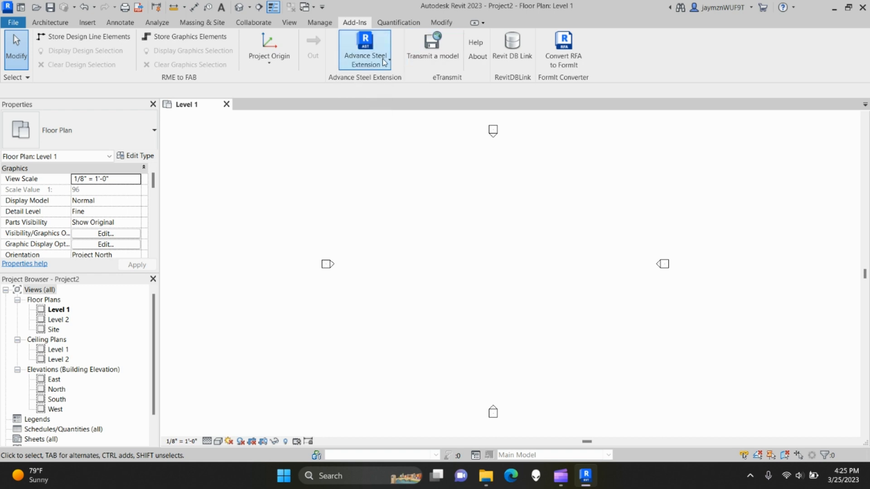
pyautogui.click(407, 23)
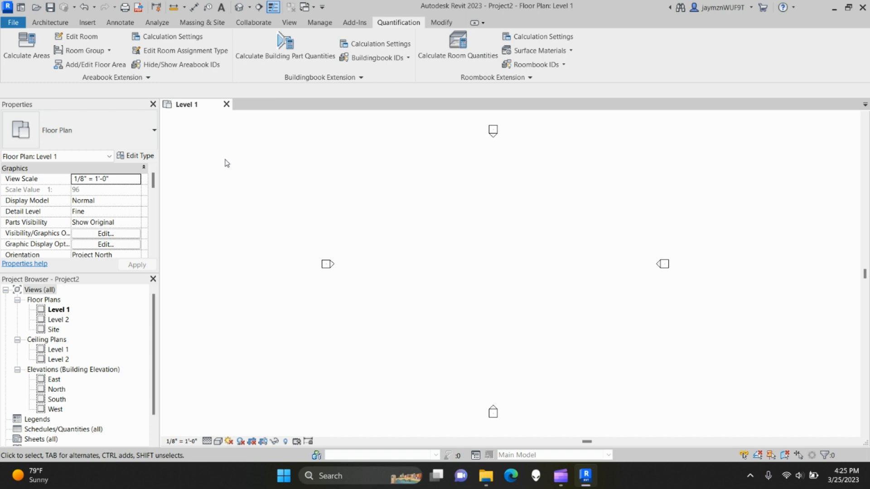
pyautogui.click(438, 24)
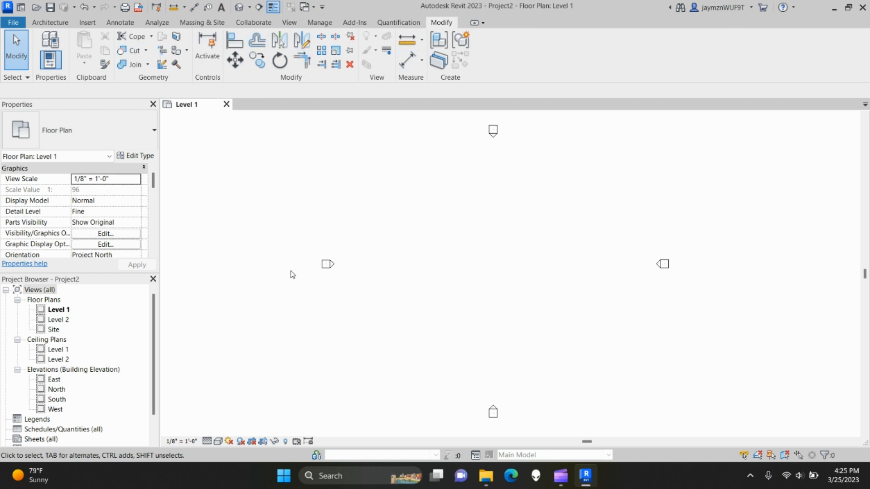
pyautogui.click(45, 21)
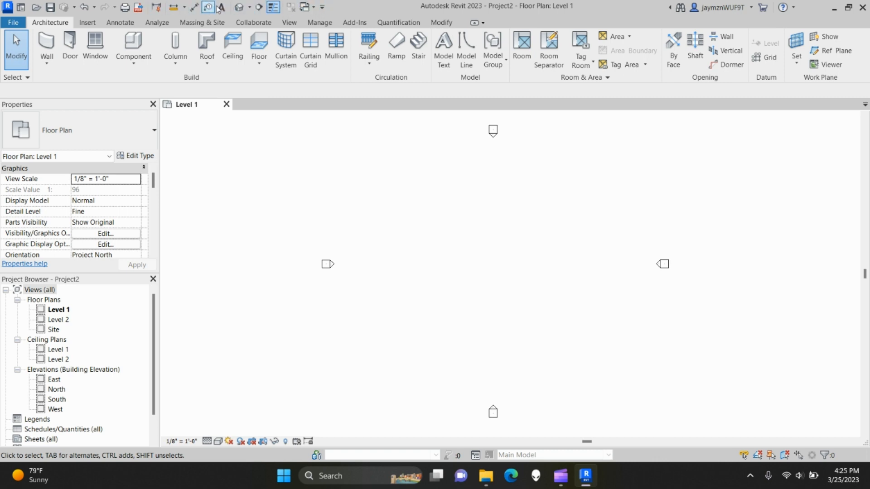
pyautogui.click(322, 7)
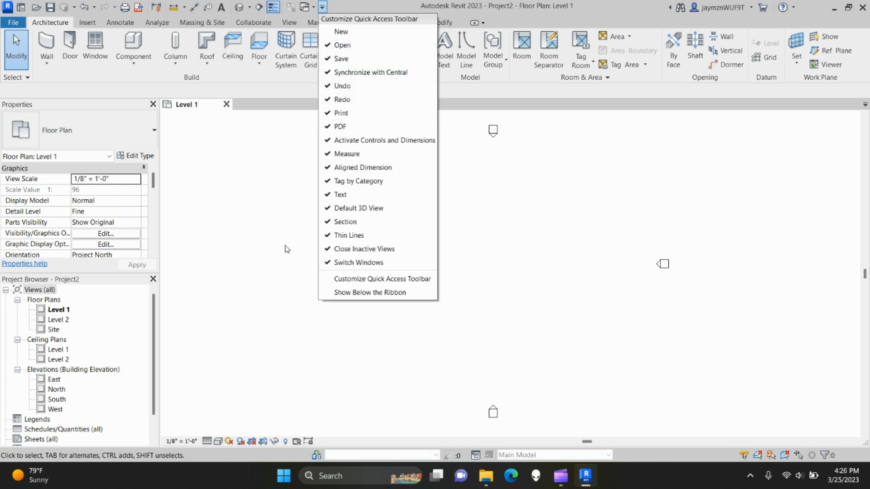
pyautogui.click(247, 257)
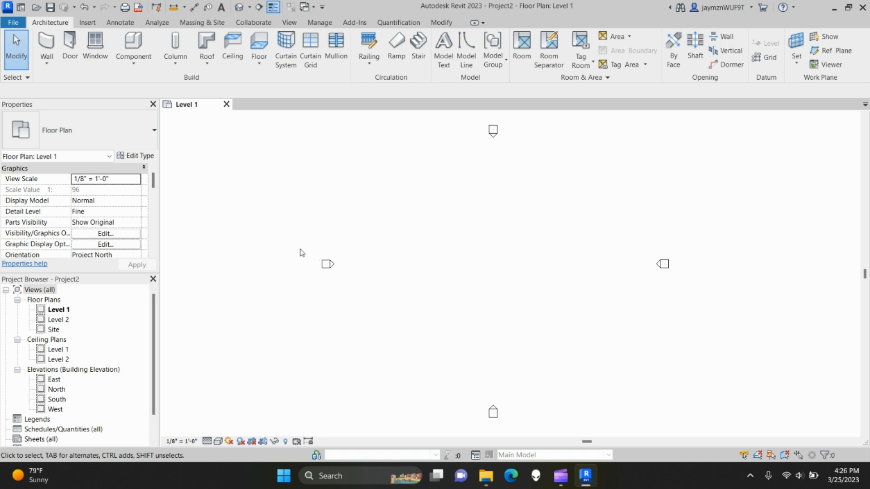
pyautogui.moveTo(301, 248); pyautogui.dragTo(352, 284)
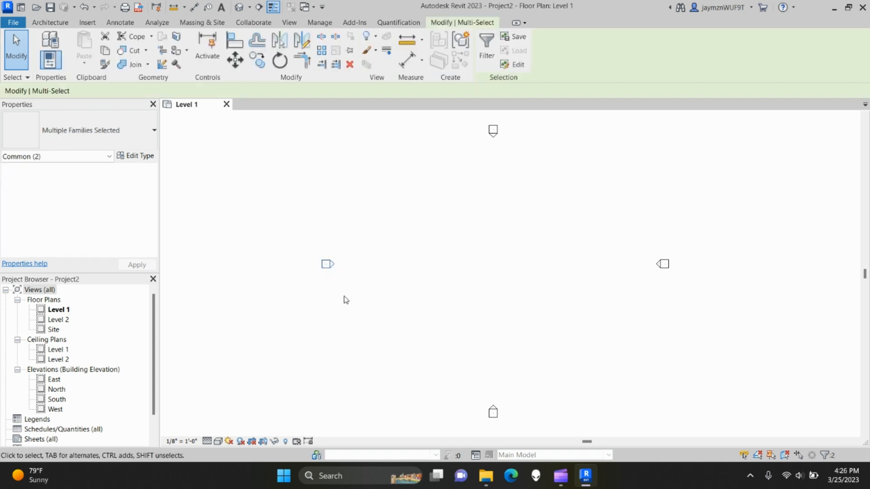
pyautogui.scroll(-1, 128, 395)
pyautogui.click(326, 249)
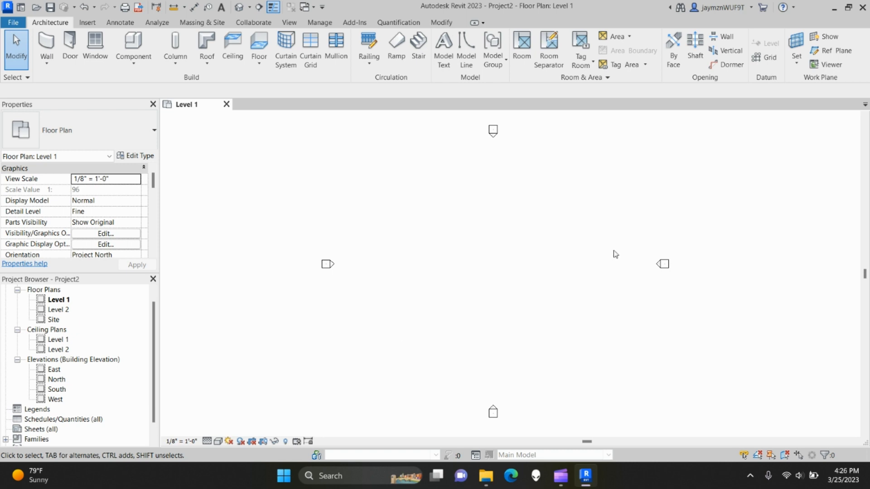
pyautogui.moveTo(306, 245); pyautogui.dragTo(341, 294)
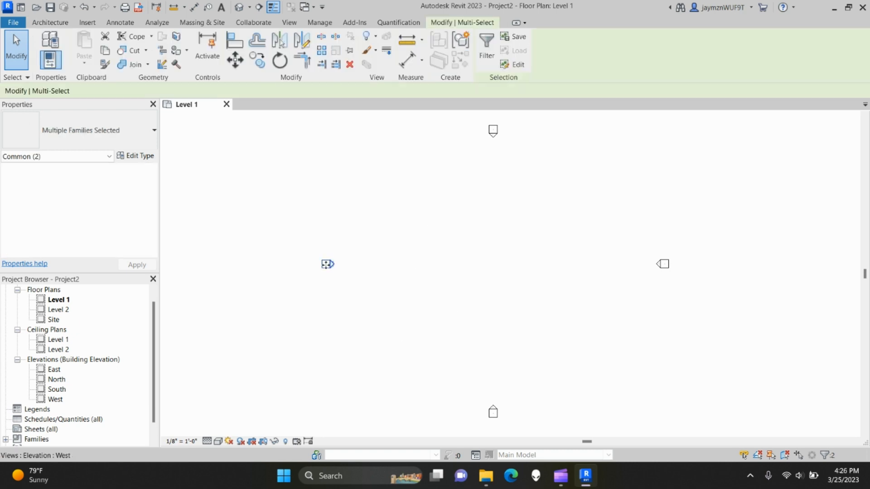
pyautogui.moveTo(327, 264); pyautogui.dragTo(291, 265)
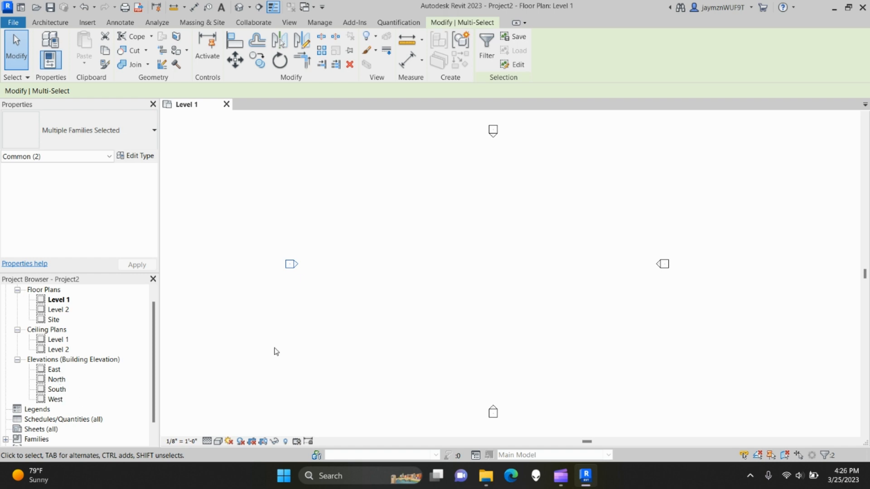
pyautogui.click(444, 319)
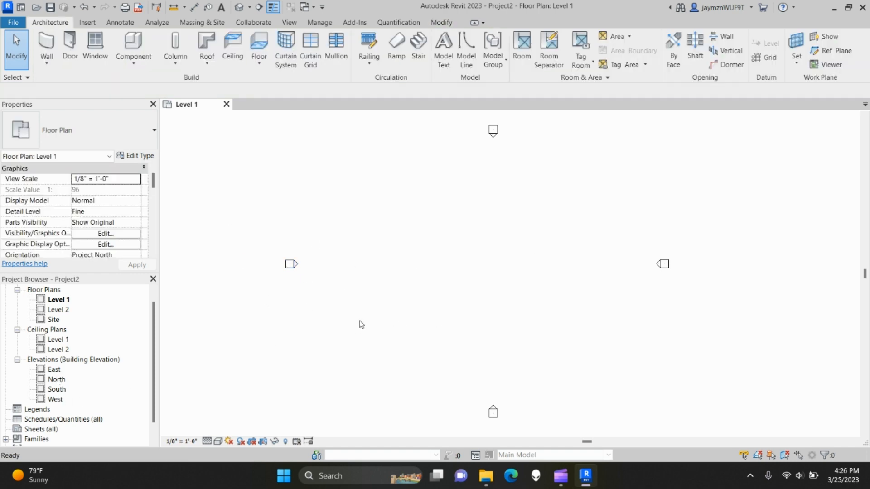
pyautogui.hotkey('ctrl', 'z')
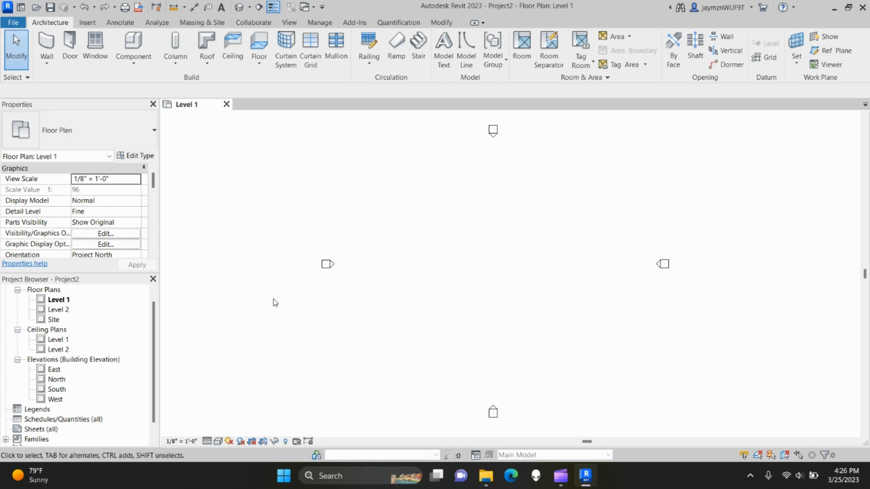
pyautogui.click(94, 6)
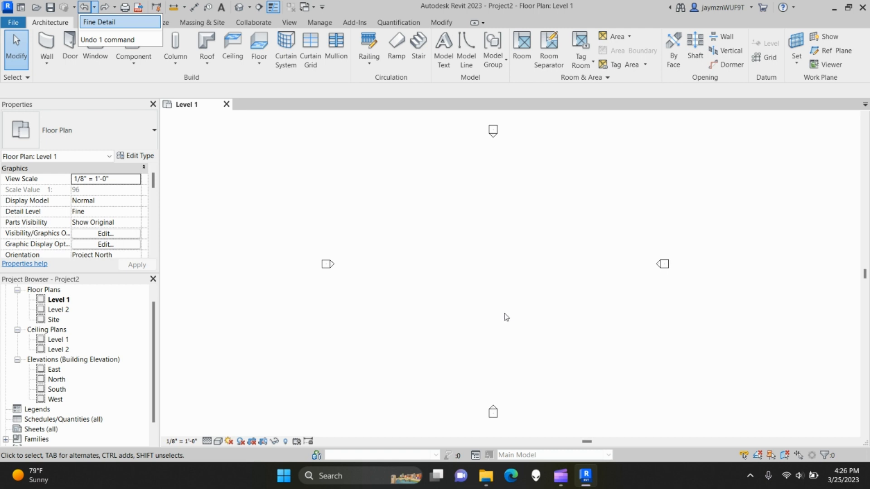
# - Close the Undo and Redo histories and expand the Wall dropdown's wall kinds
pyautogui.click(302, 179)
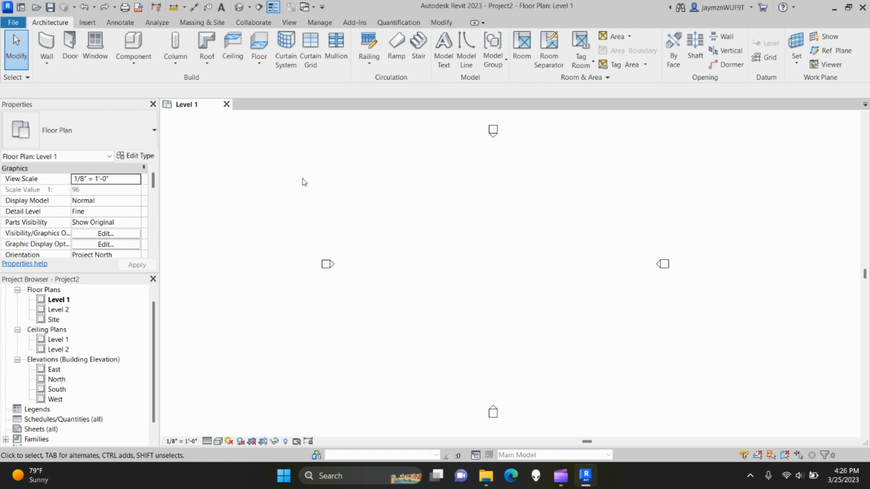
pyautogui.click(115, 7)
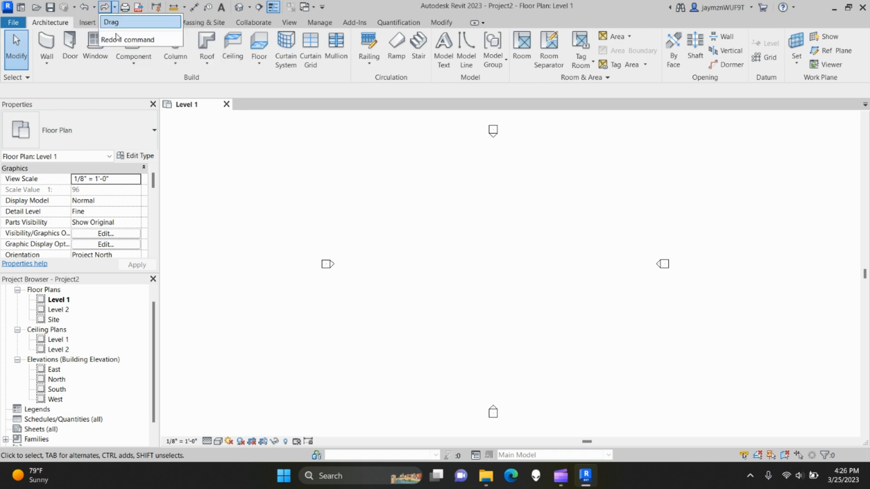
pyautogui.click(609, 289)
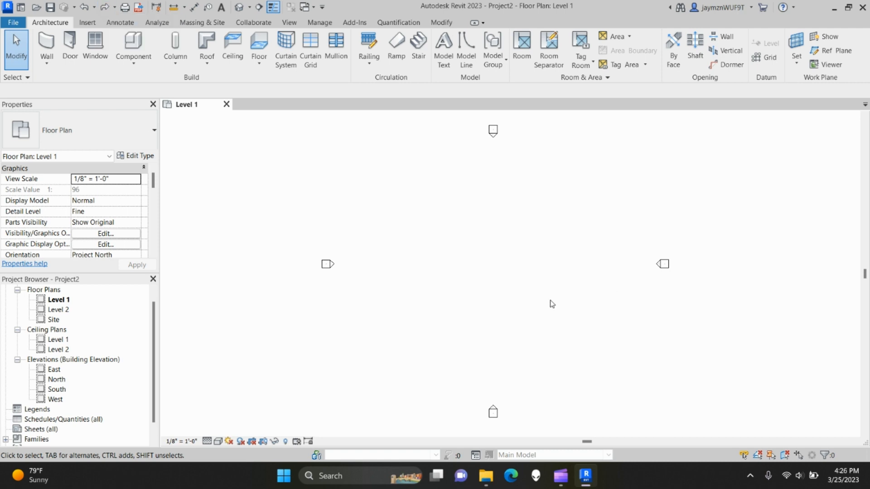
pyautogui.click(49, 60)
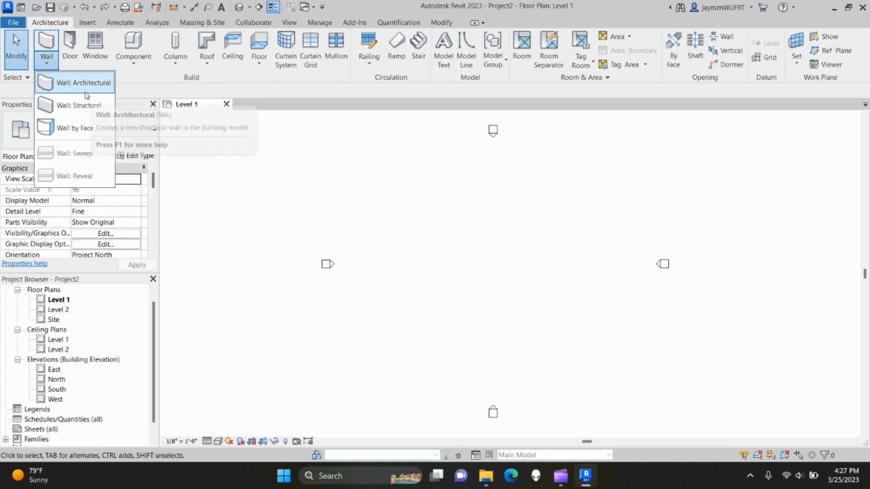
# - Start an architectural wall using the Exterior - Brick on CMU type
pyautogui.click(46, 43)
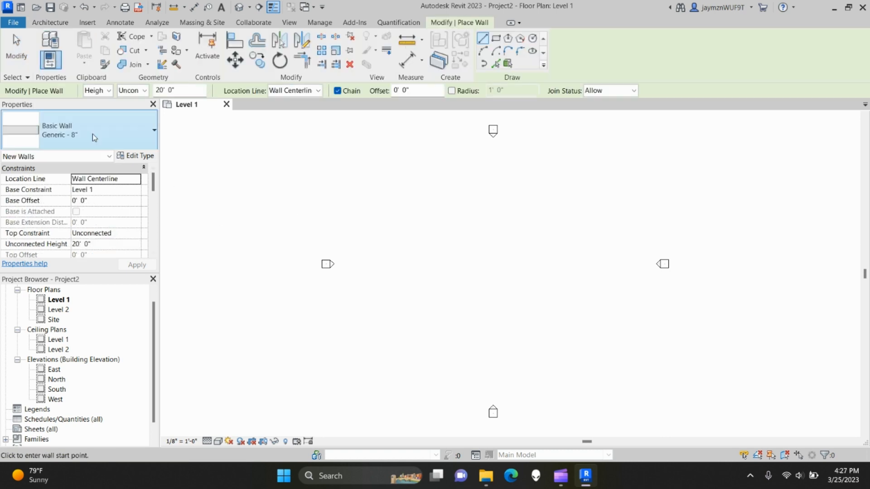
pyautogui.click(88, 144)
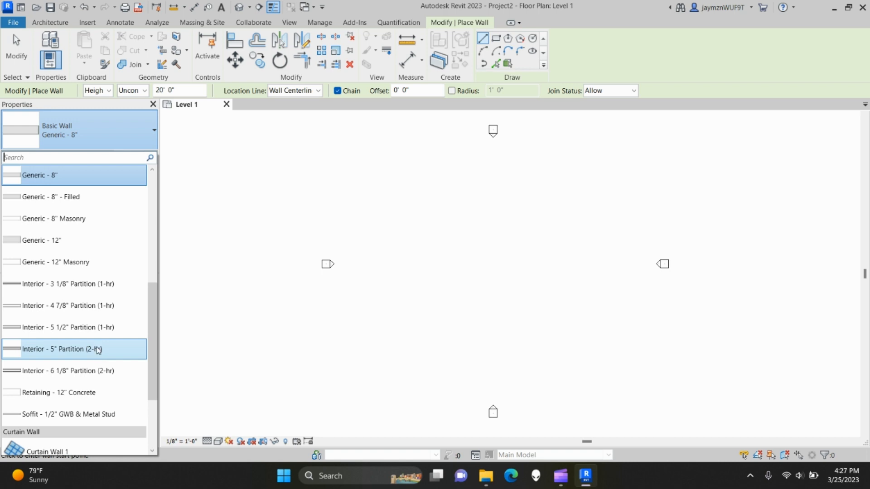
pyautogui.scroll(4, 98, 349)
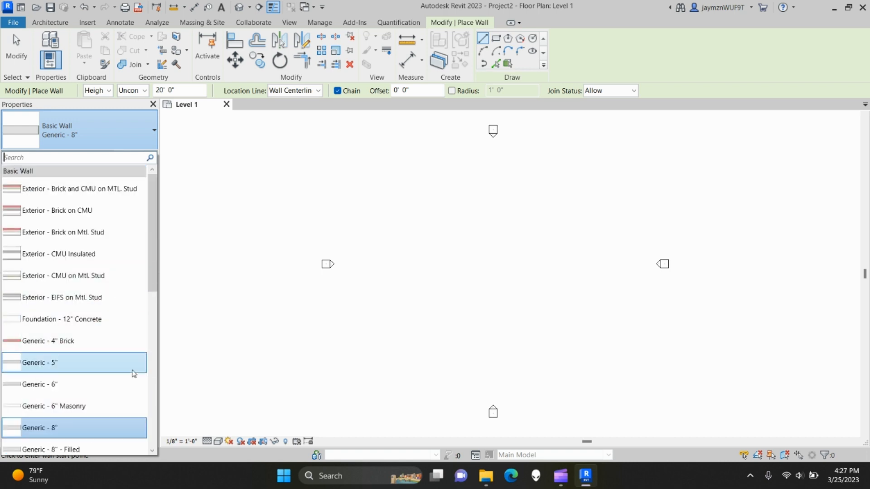
pyautogui.click(89, 211)
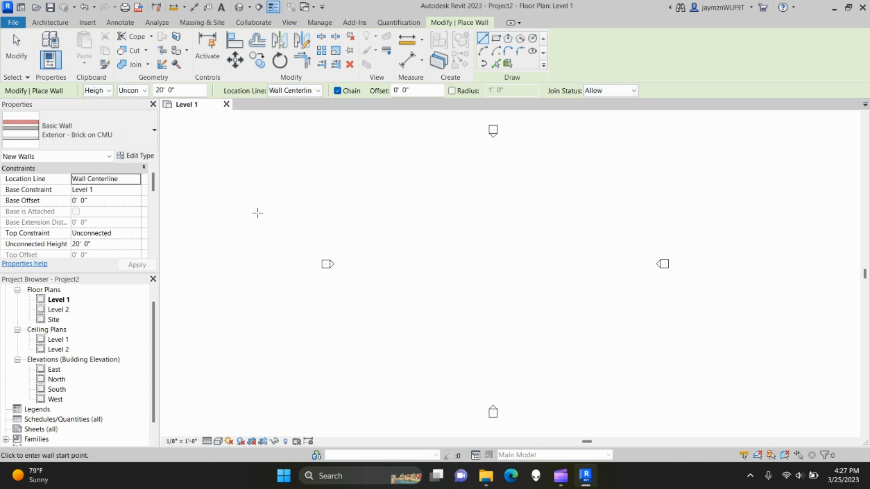
# - Keep the walls set to Height with Wall Centerline as the location line
pyautogui.click(109, 91)
pyautogui.click(110, 94)
pyautogui.click(318, 92)
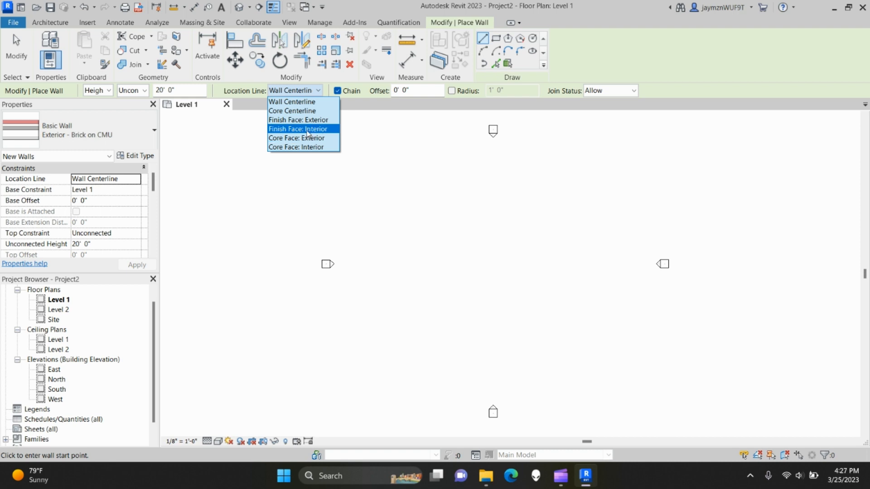
pyautogui.click(301, 103)
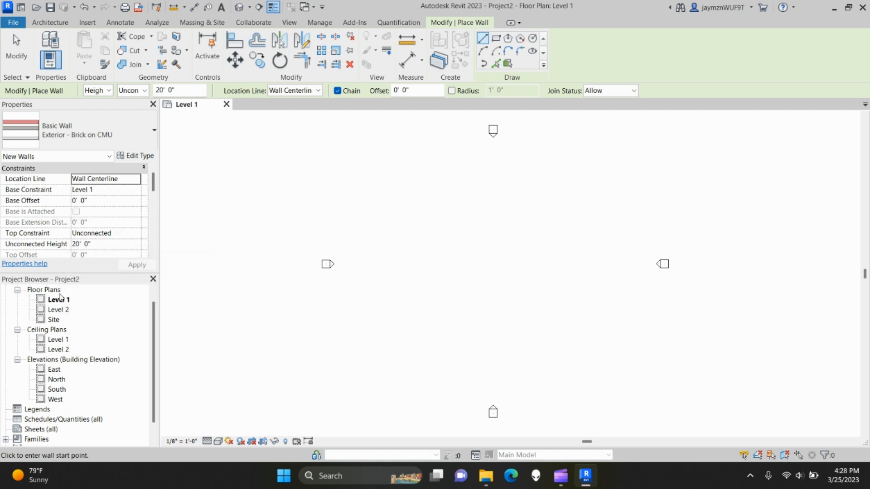
# - Set the new walls' Top Constraint to Up to level: Level 2 and apply it
pyautogui.click(137, 234)
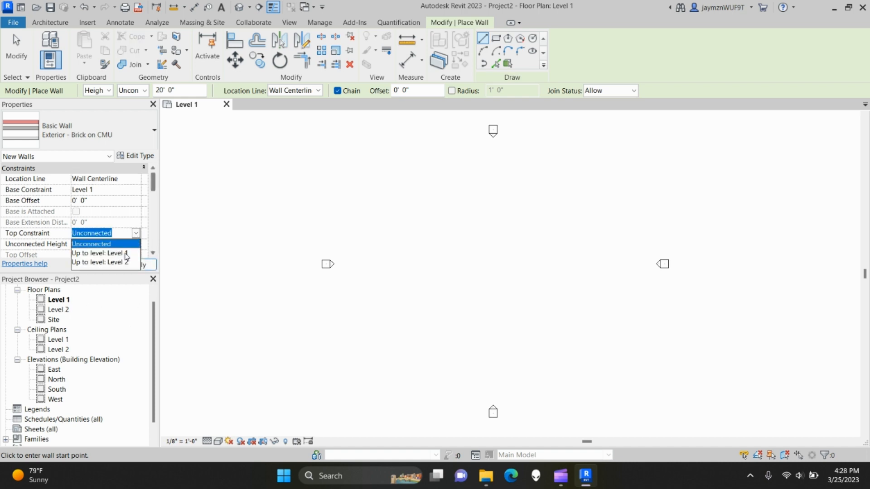
pyautogui.click(100, 262)
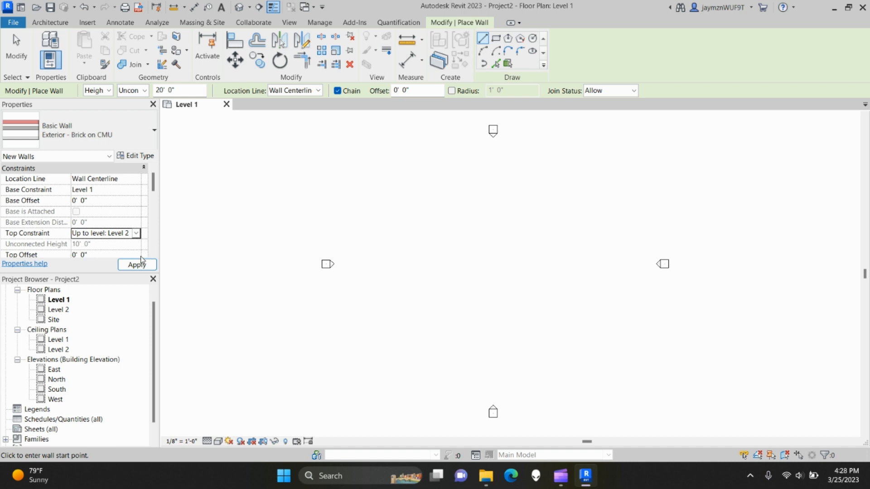
pyautogui.click(136, 234)
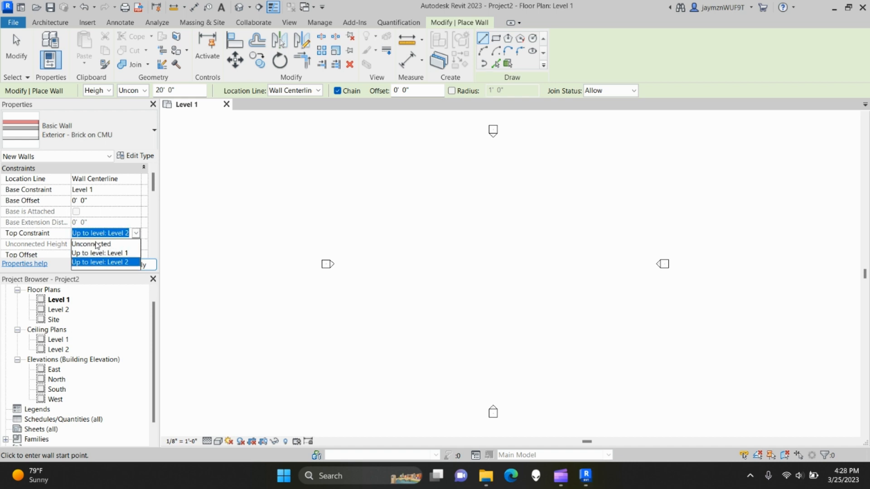
pyautogui.click(59, 246)
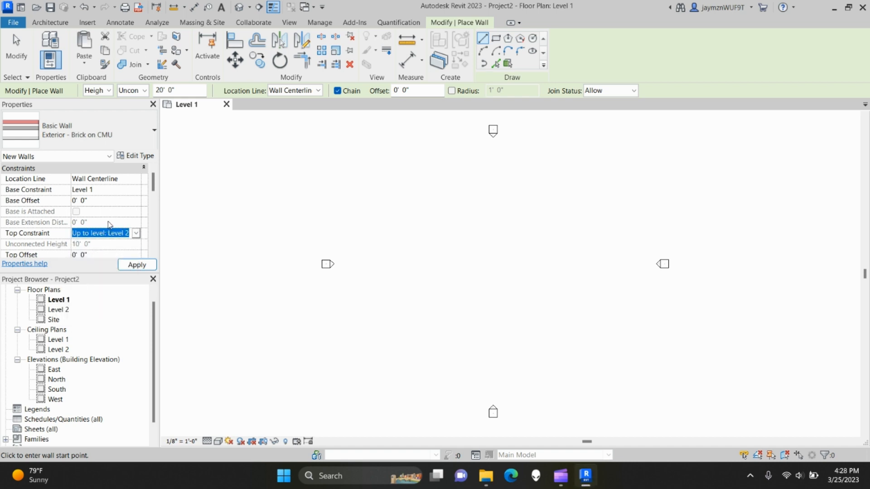
pyautogui.click(51, 227)
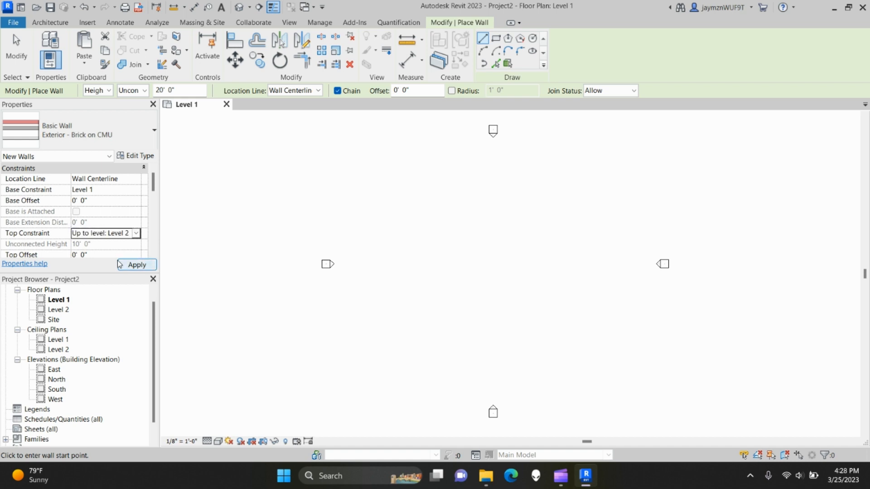
pyautogui.click(144, 265)
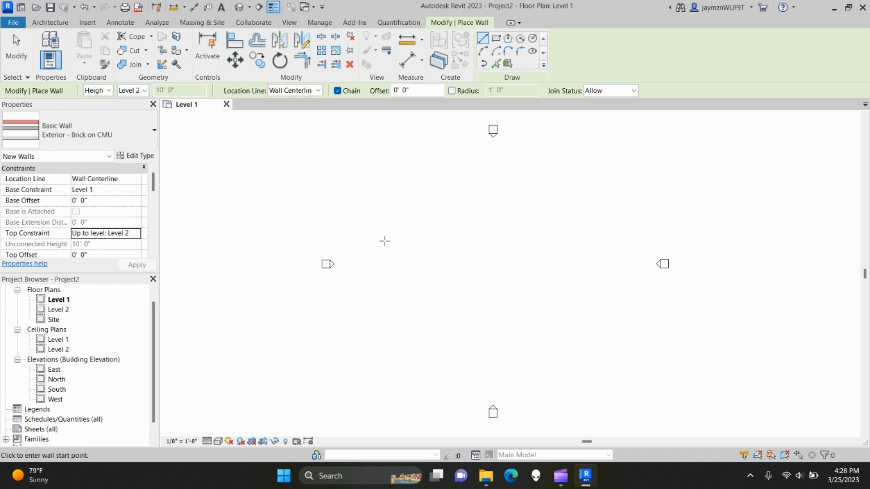
# - Draw one vertical Exterior - Brick on CMU wall between two points, then exit with Esc
pyautogui.click(399, 202)
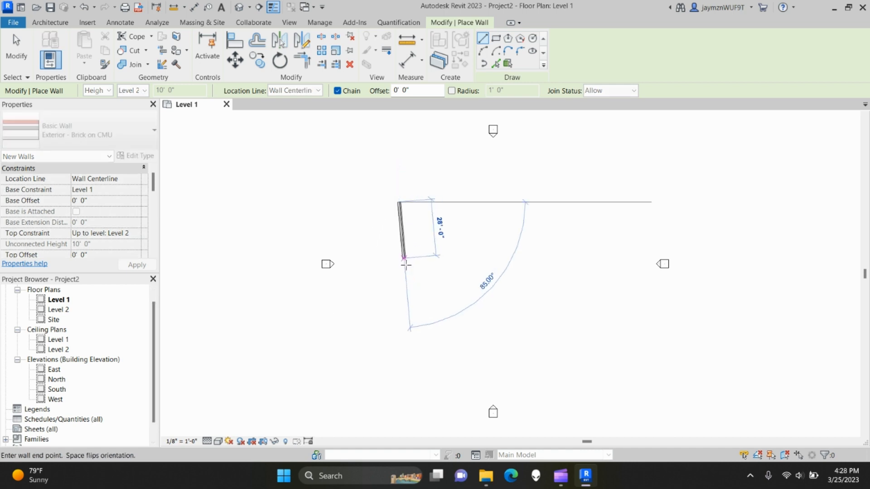
pyautogui.scroll(6, 401, 280)
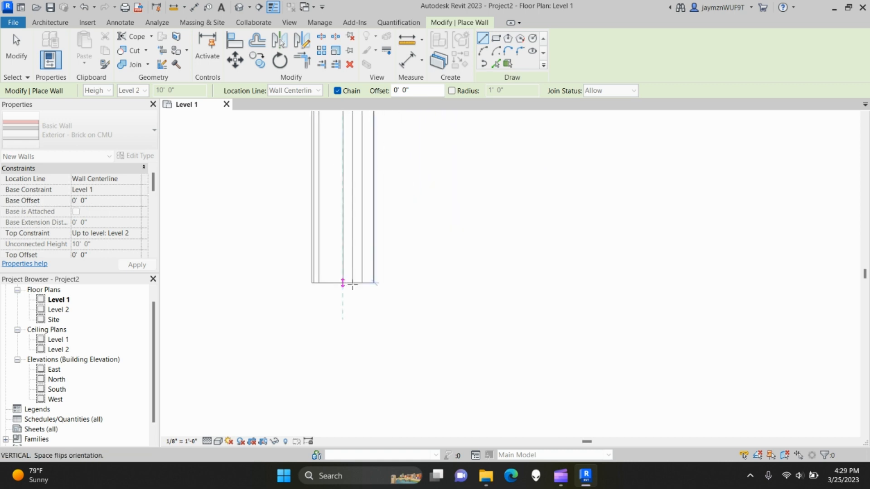
pyautogui.scroll(-5, 342, 283)
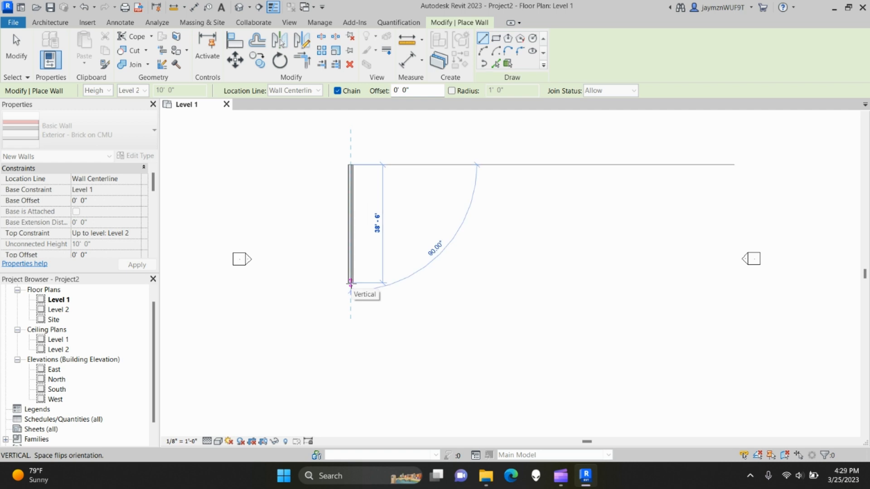
pyautogui.scroll(5, 350, 282)
pyautogui.click(350, 282)
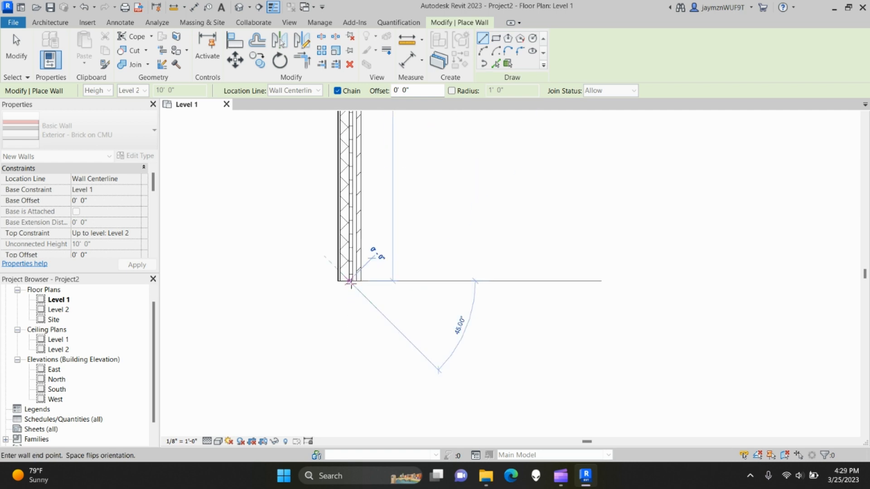
pyautogui.press('Escape')
pyautogui.press('Escape')
pyautogui.scroll(3, 350, 301)
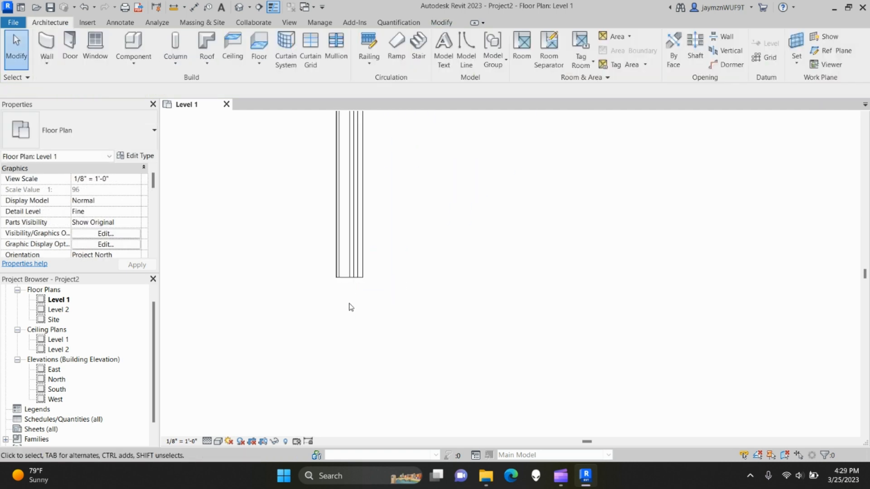
pyautogui.scroll(3, 353, 297)
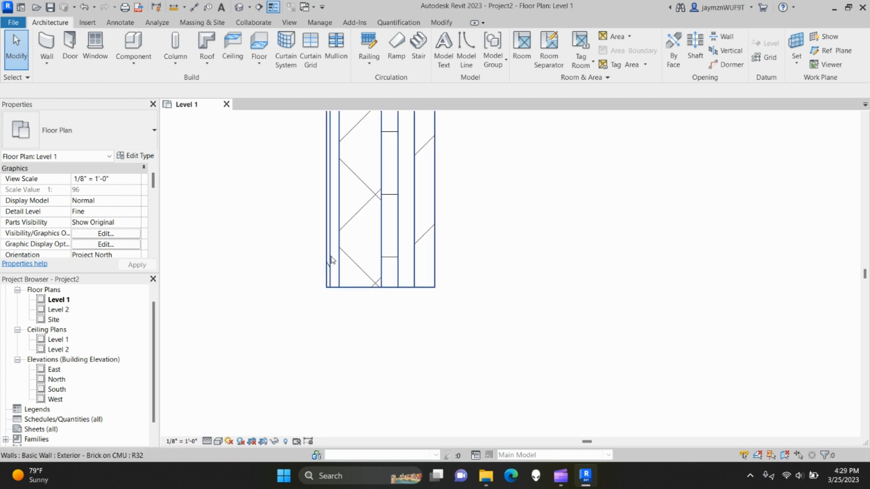
# - Switch the plan to Shaded visual style and pan to center the wall
pyautogui.click(219, 442)
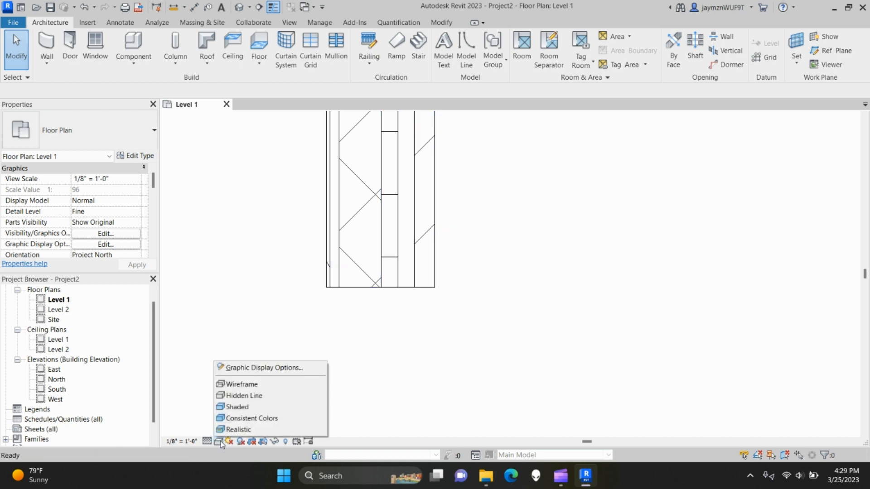
pyautogui.click(245, 407)
pyautogui.moveTo(346, 370); pyautogui.dragTo(355, 427, button='middle')
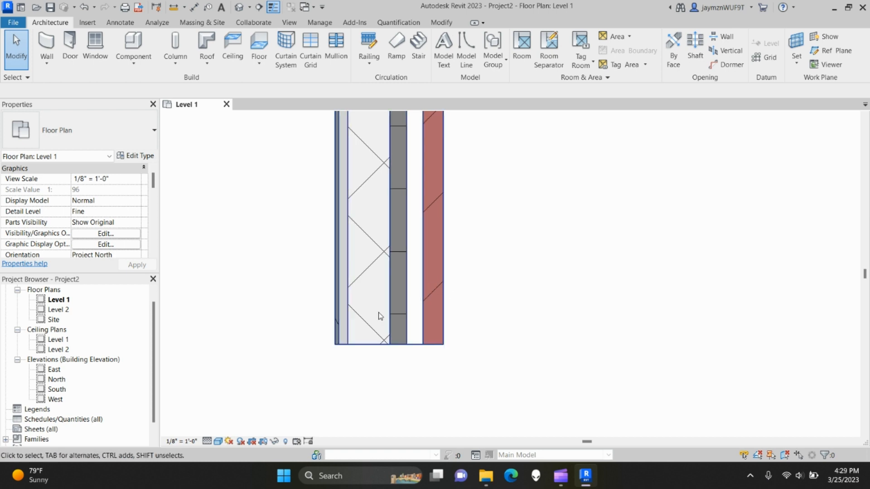
pyautogui.scroll(-8, 427, 330)
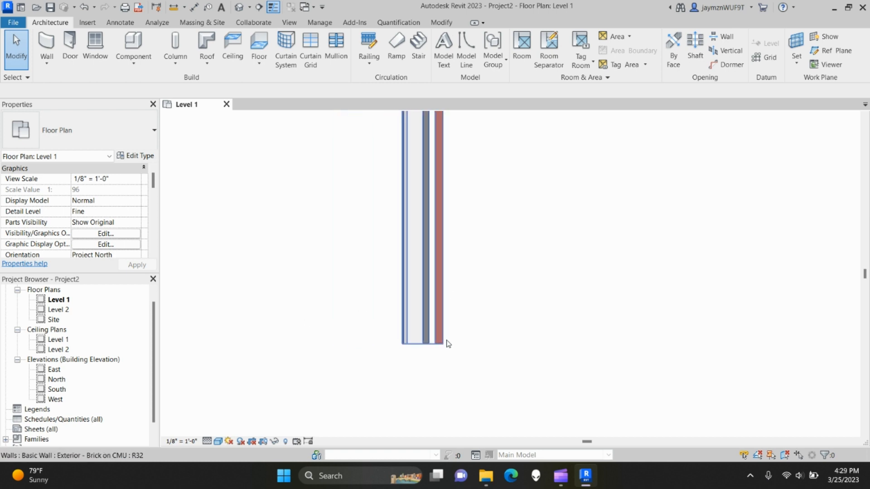
pyautogui.scroll(-2, 524, 332)
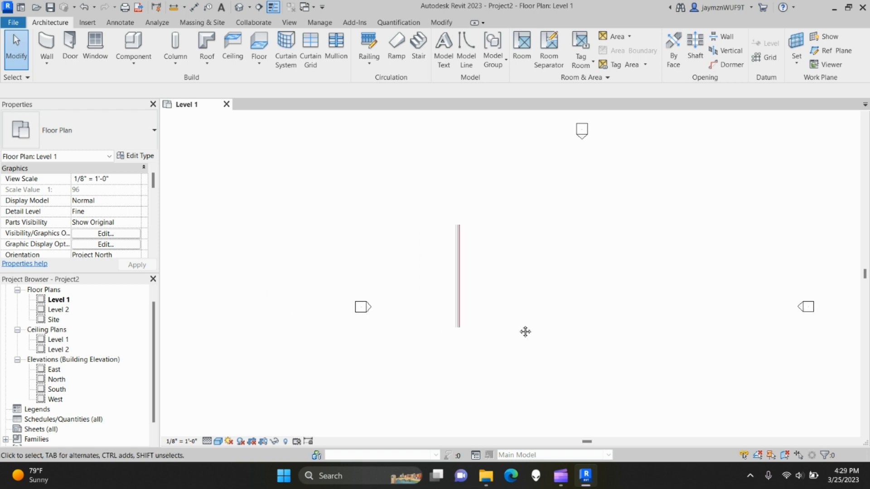
pyautogui.moveTo(450, 296); pyautogui.dragTo(404, 305, button='middle')
pyautogui.scroll(3, 439, 330)
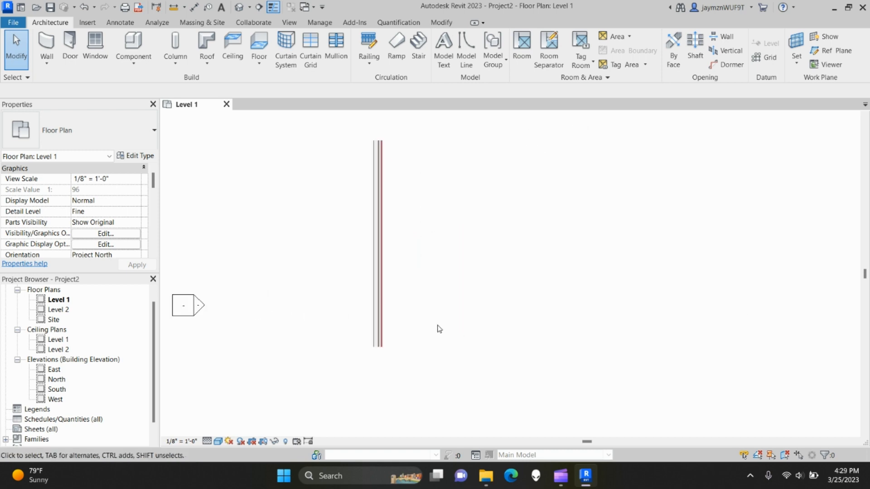
pyautogui.scroll(-2, 748, 281)
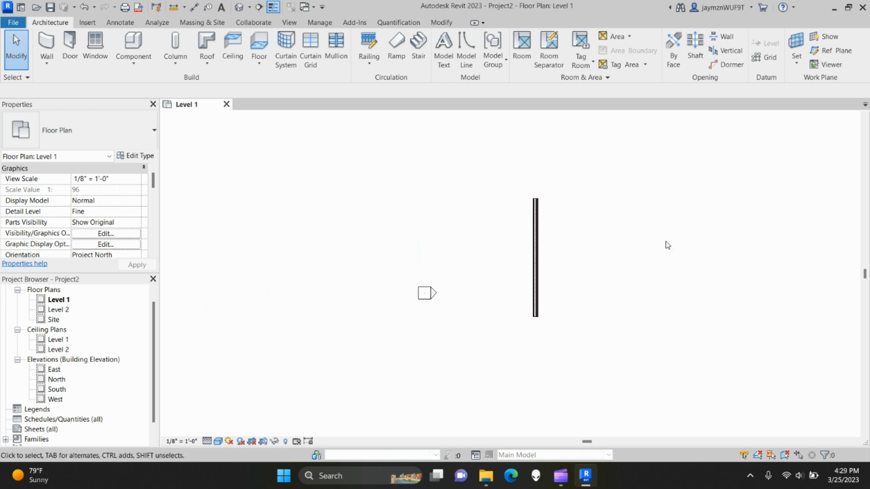
pyautogui.moveTo(668, 245); pyautogui.dragTo(596, 260, button='middle')
# - Flip the wall so its brick faces the other side, then restart the Wall tool
pyautogui.click(474, 291)
pyautogui.scroll(5, 487, 297)
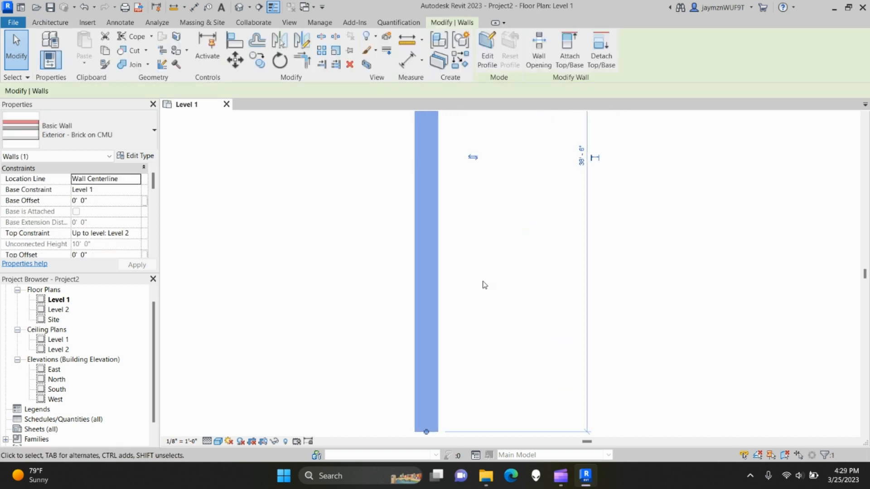
pyautogui.click(473, 157)
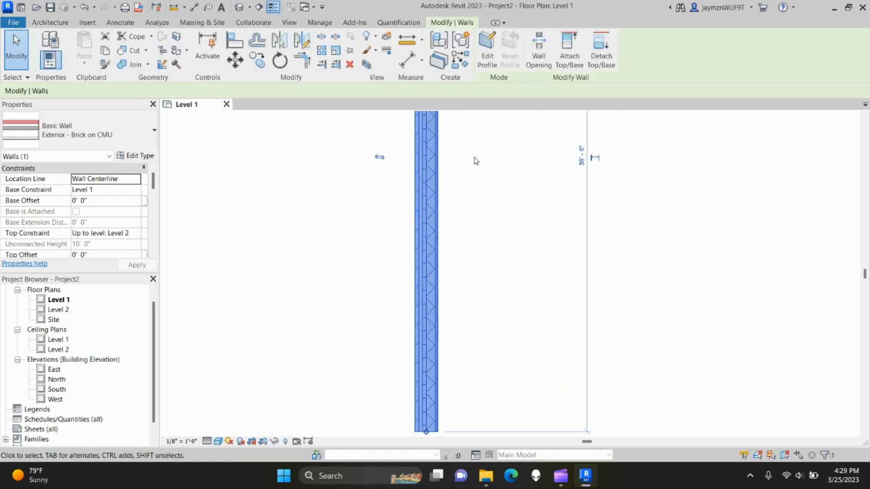
pyautogui.click(480, 240)
pyautogui.scroll(-5, 487, 279)
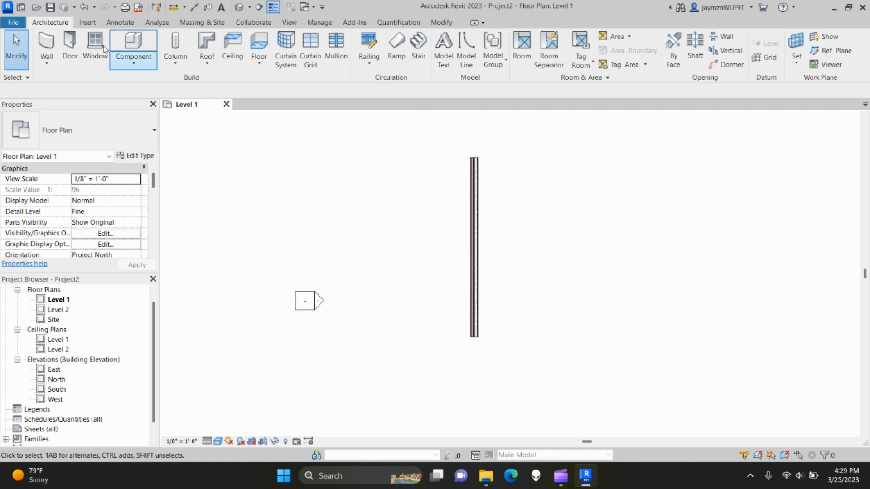
pyautogui.click(47, 45)
# - Draw a 40' top wall starting from the first wall's top end
pyautogui.scroll(4, 492, 178)
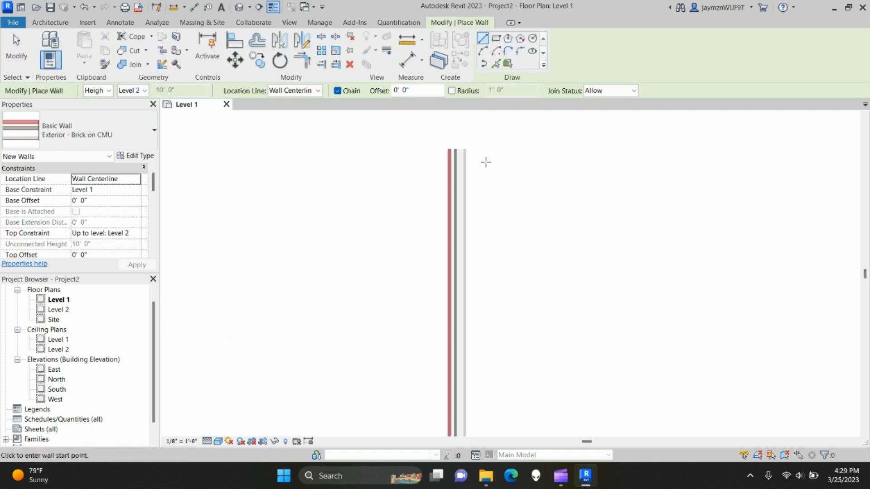
pyautogui.click(462, 147)
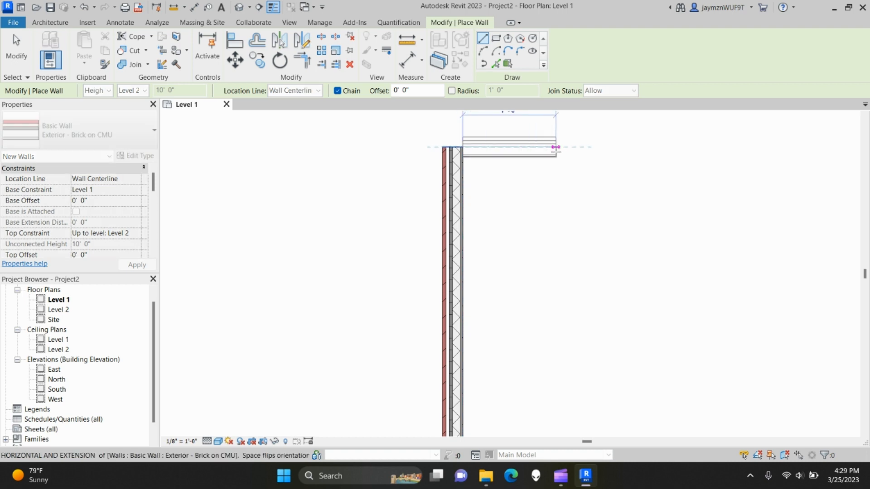
pyautogui.scroll(-3, 562, 154)
pyautogui.moveTo(564, 155); pyautogui.dragTo(462, 233, button='middle')
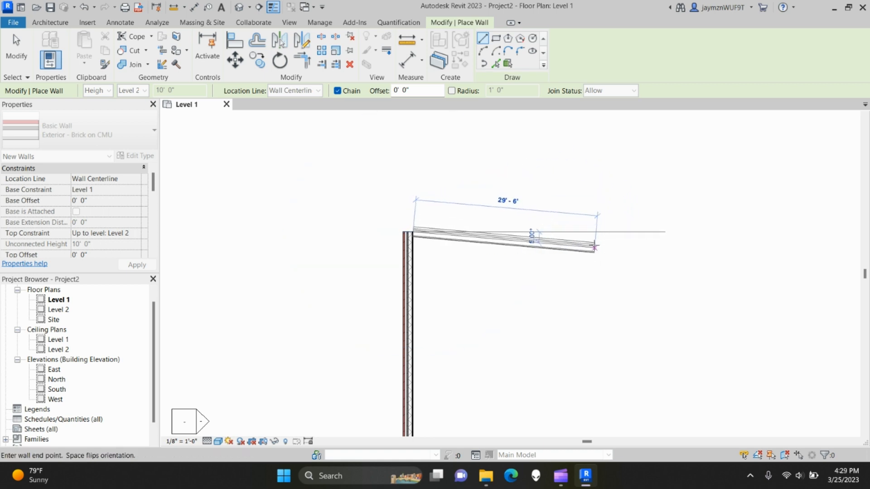
pyautogui.write('40')
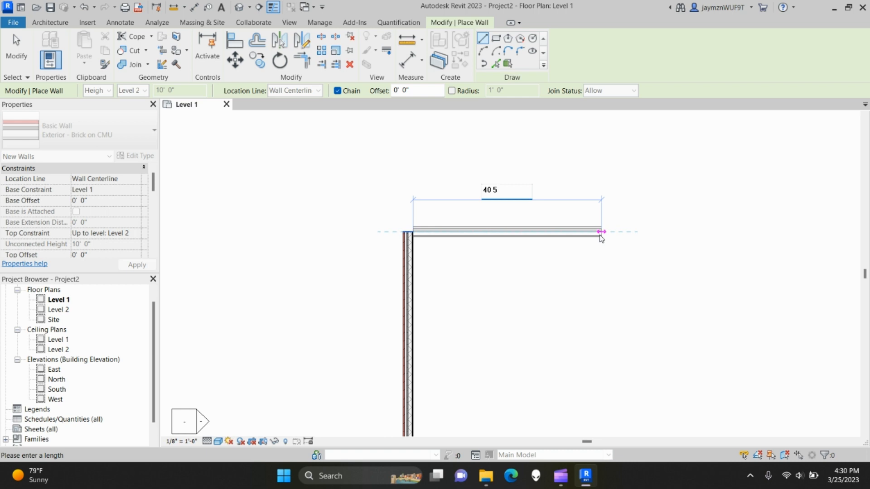
pyautogui.press('Return')
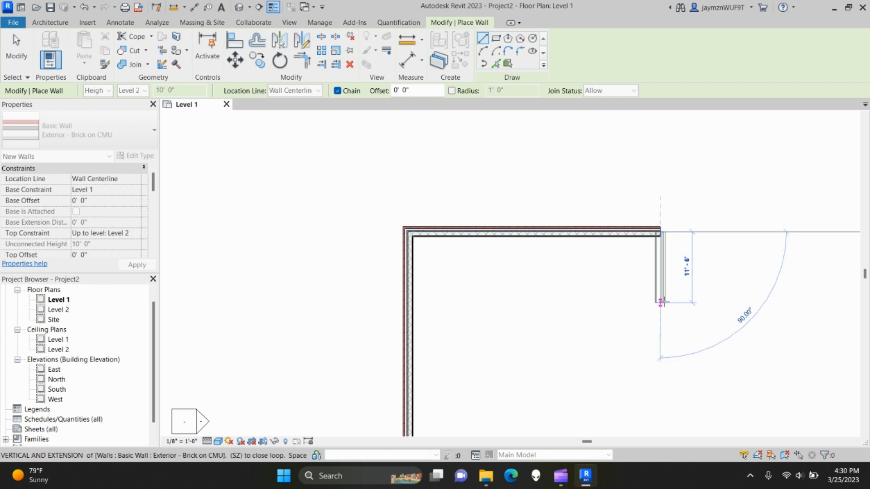
# - Draw the right and bottom walls back to the starting corner to close the square
pyautogui.scroll(-3, 656, 308)
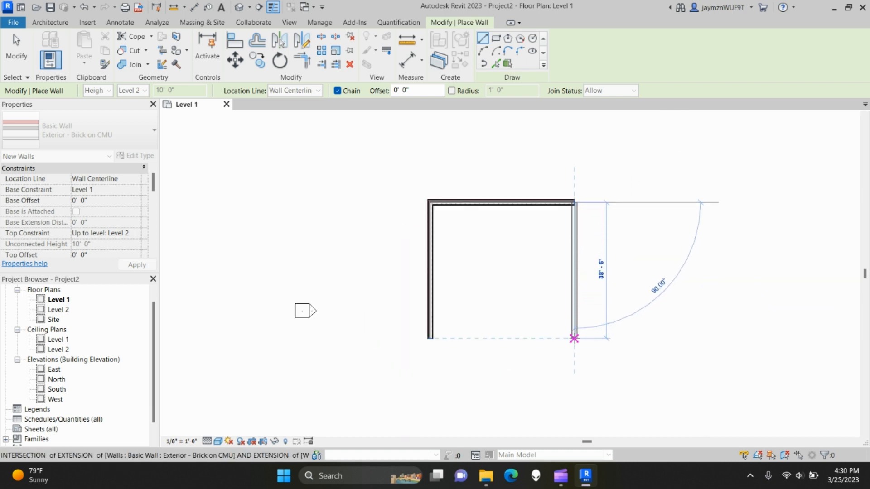
pyautogui.click(574, 338)
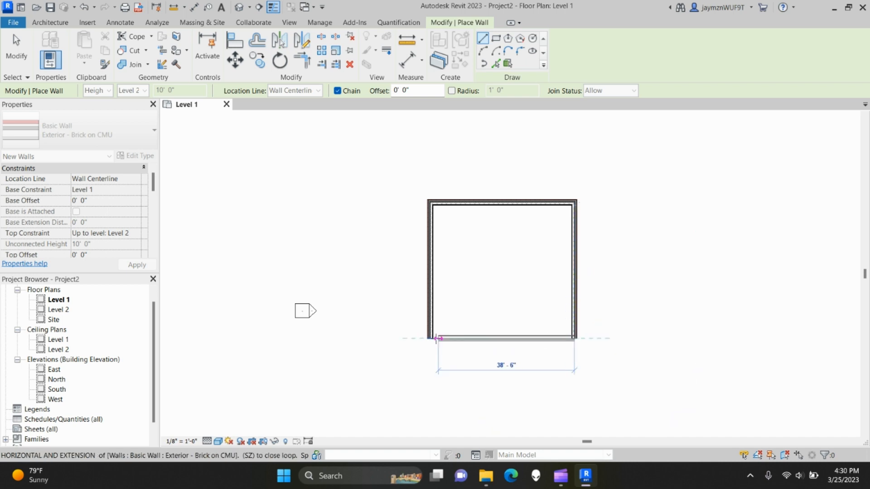
pyautogui.click(428, 338)
pyautogui.press('Escape')
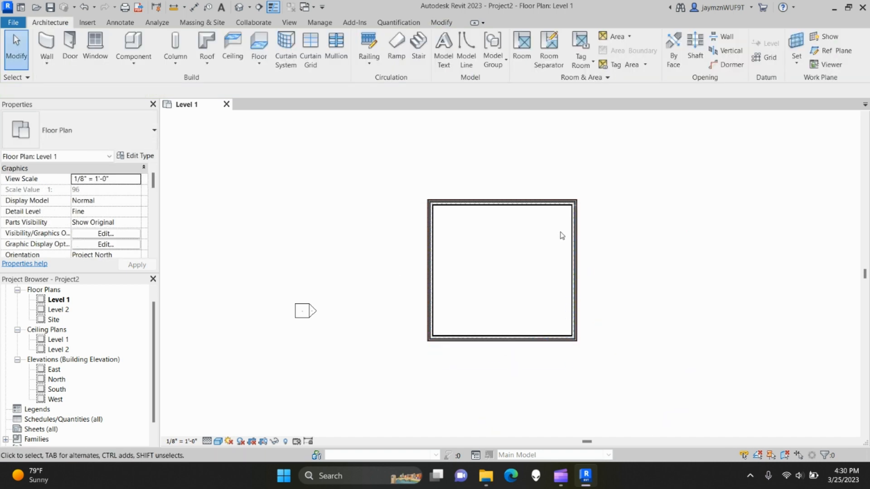
pyautogui.scroll(3, 466, 246)
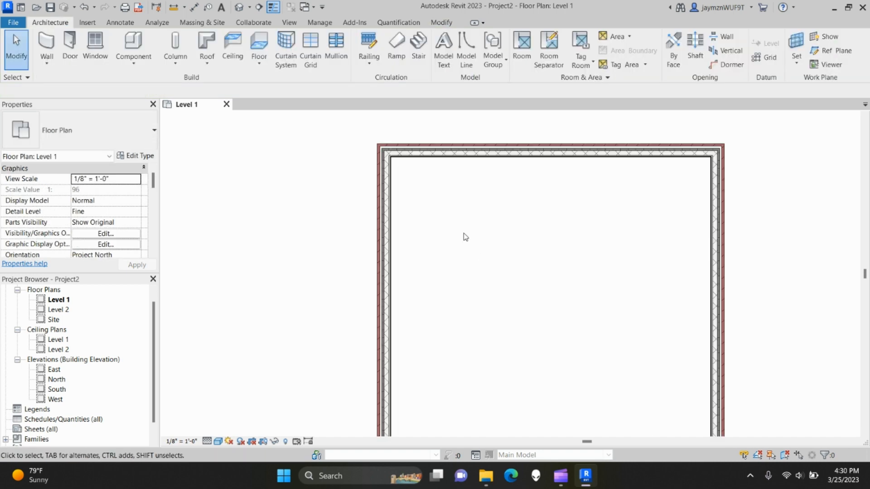
pyautogui.scroll(3, 413, 223)
pyautogui.scroll(-5, 447, 290)
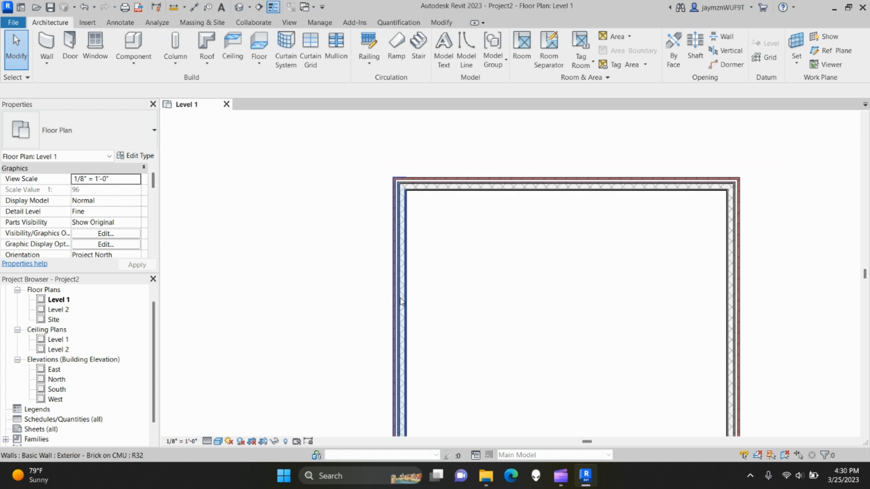
pyautogui.scroll(-2, 485, 301)
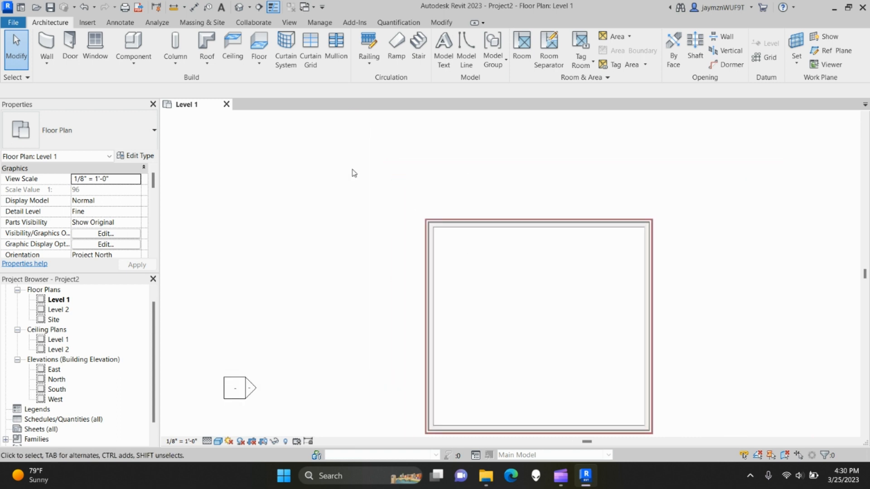
# - Start another wall, flip its orientation twice, then cancel so no new wall is added
pyautogui.click(46, 50)
pyautogui.click(441, 188)
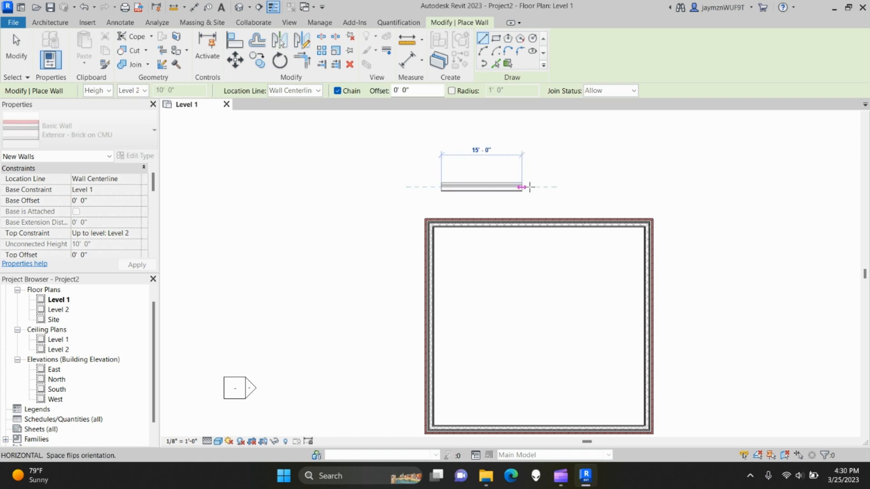
pyautogui.scroll(3, 582, 190)
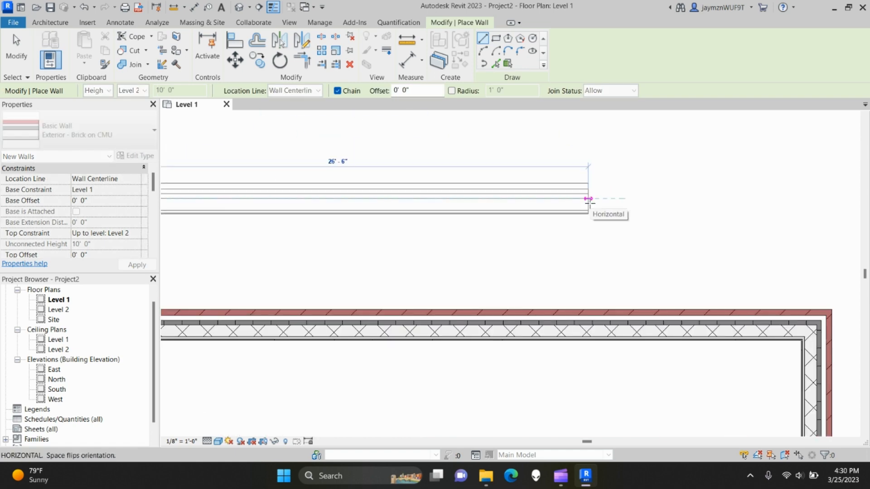
pyautogui.press('space')
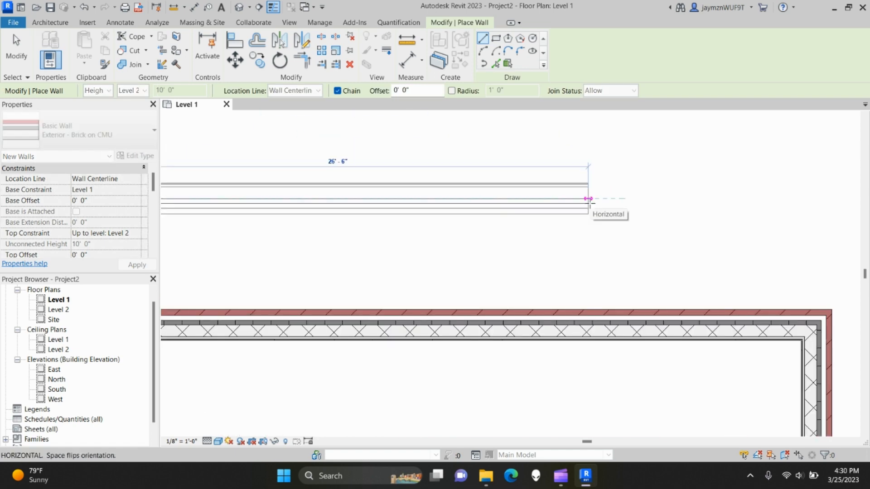
pyautogui.press('space')
pyautogui.press('space')
pyautogui.press('space')
pyautogui.press('space')
pyautogui.press('space')
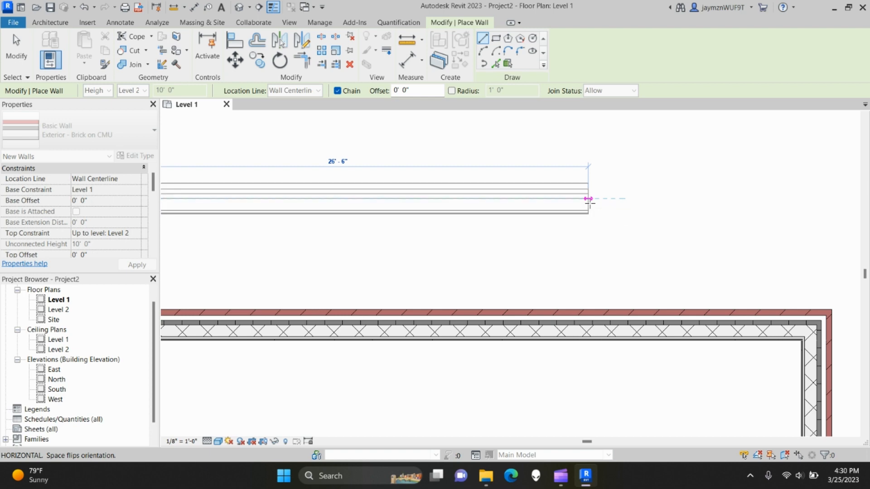
pyautogui.press('Escape')
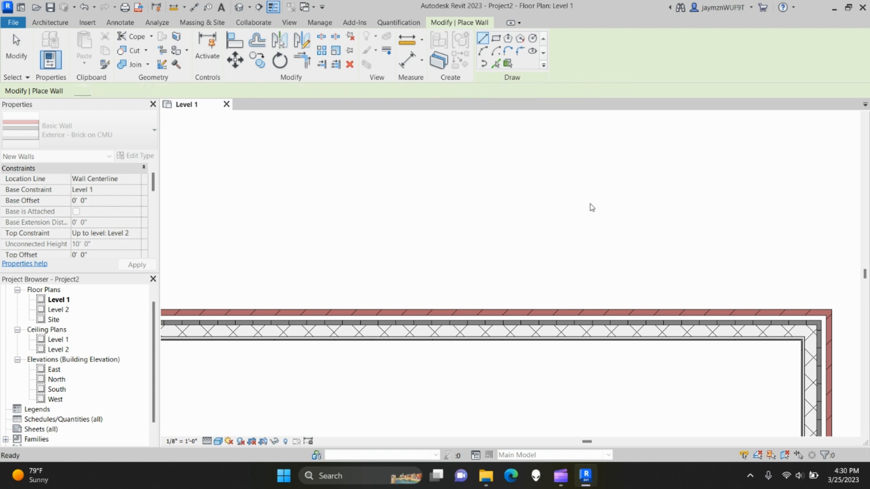
pyautogui.scroll(-4, 590, 200)
pyautogui.press('Escape')
pyautogui.scroll(-5, 564, 304)
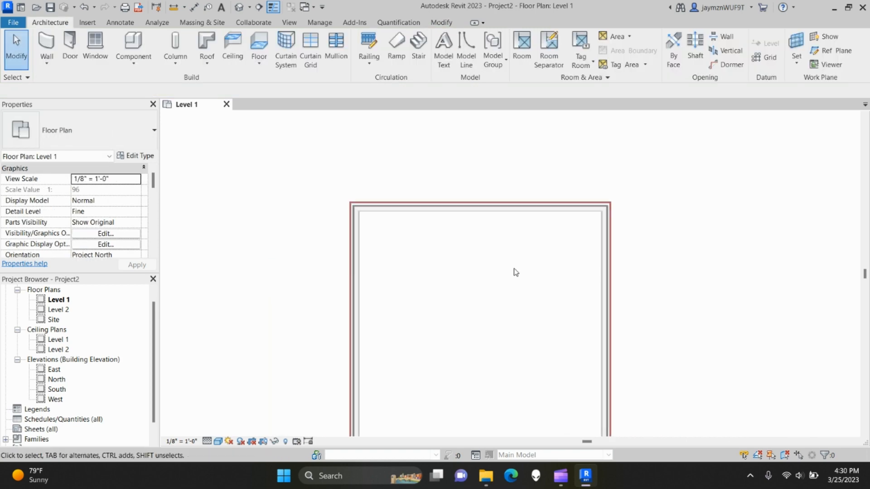
# - Select the four-wall chain with Tab and move the square toward the elevation markers' centre
pyautogui.moveTo(535, 261); pyautogui.dragTo(532, 263, button='middle')
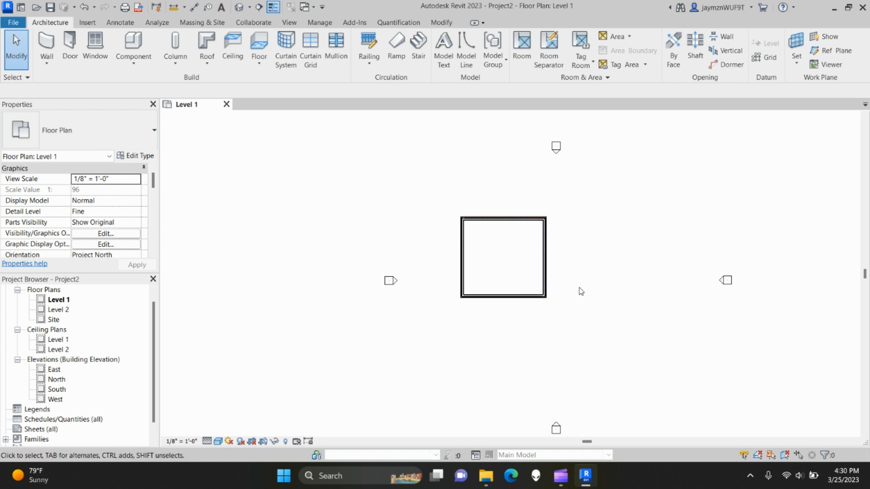
pyautogui.scroll(1, 579, 290)
pyautogui.moveTo(406, 189); pyautogui.dragTo(584, 344)
pyautogui.click(584, 335)
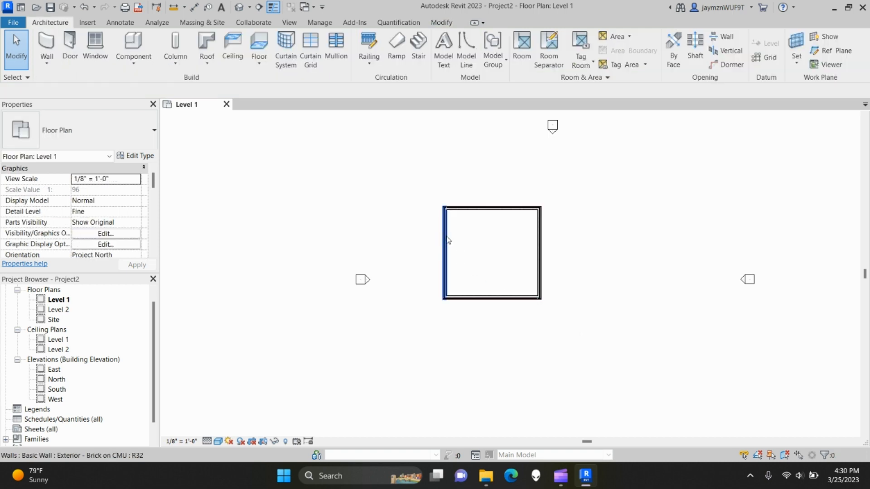
pyautogui.press('Tab')
pyautogui.press('Tab')
pyautogui.press('Tab')
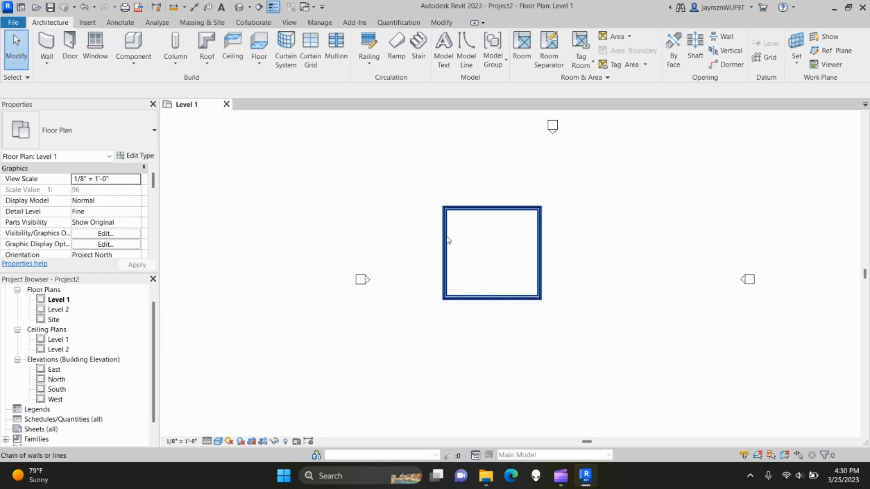
pyautogui.click(449, 240)
pyautogui.moveTo(553, 292); pyautogui.dragTo(521, 272, button='middle')
pyautogui.moveTo(509, 243); pyautogui.dragTo(573, 275)
pyautogui.click(628, 287)
# - Check the chain highlight by cycling Tab between the full chain and a single wall
pyautogui.scroll(2, 467, 263)
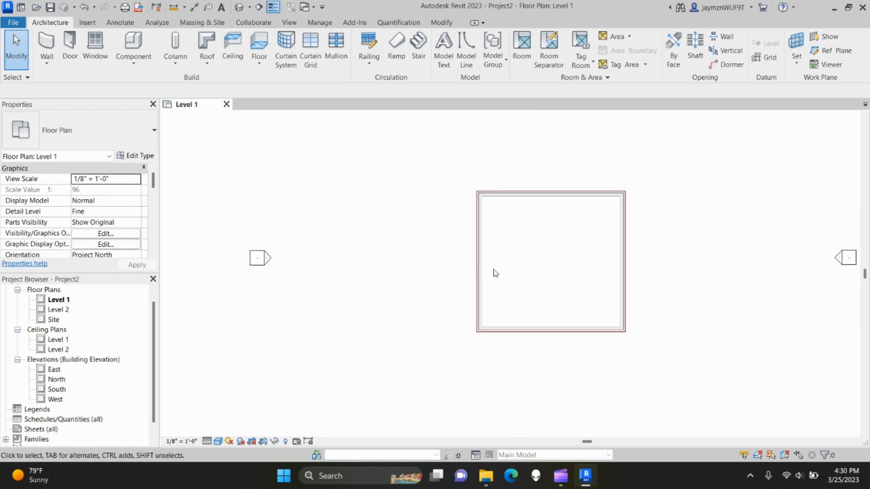
pyautogui.scroll(-3, 512, 279)
pyautogui.press('Tab')
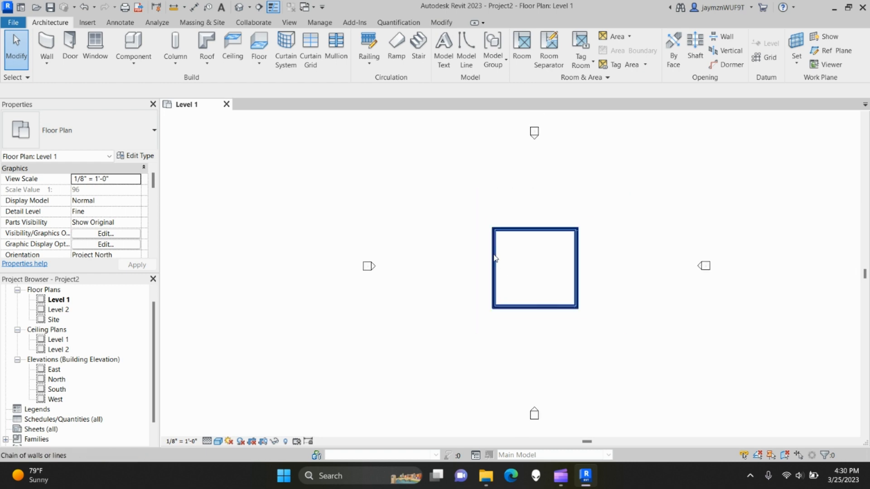
pyautogui.press('Tab')
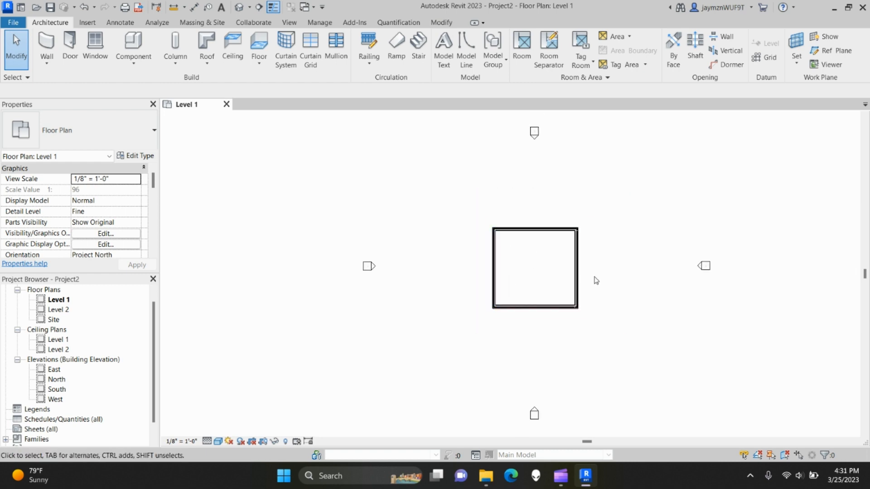
pyautogui.scroll(3, 596, 281)
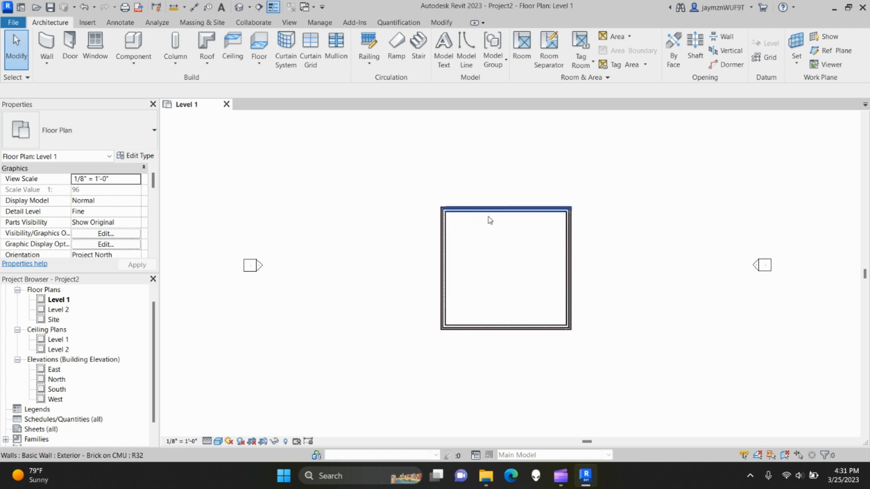
pyautogui.scroll(-3, 511, 281)
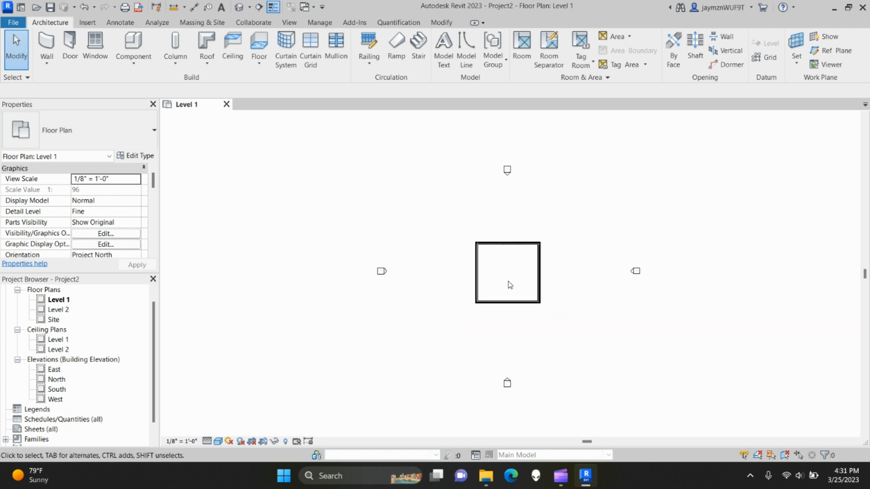
pyautogui.scroll(3, 514, 286)
pyautogui.moveTo(514, 279); pyautogui.dragTo(499, 287, button='middle')
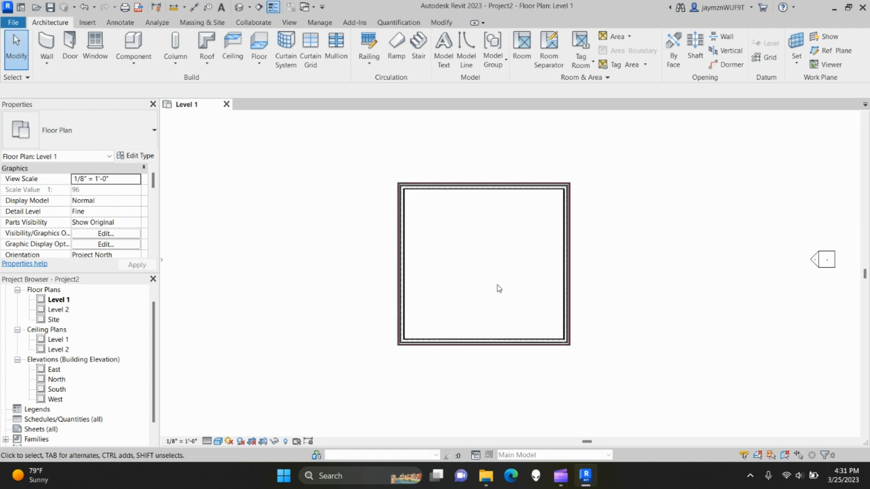
# - Start an Aligned Dimension, trying wall faces before setting references back to wall centerlines
pyautogui.click(196, 7)
pyautogui.scroll(4, 442, 287)
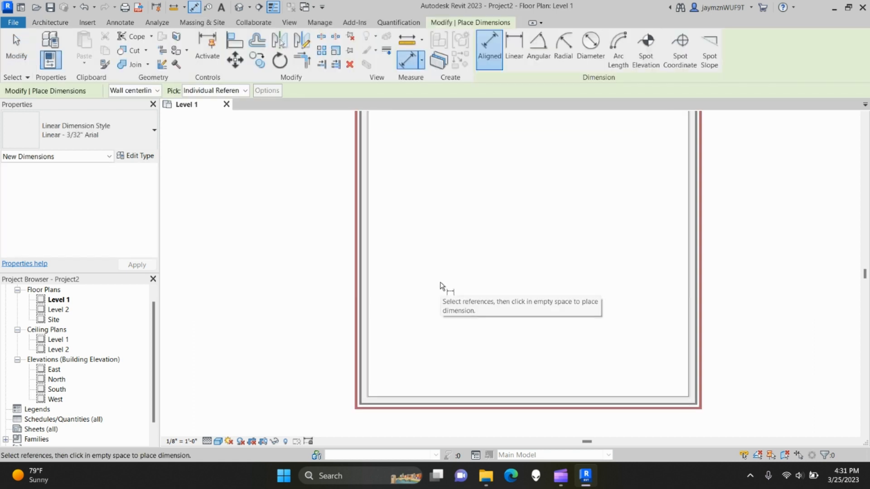
pyautogui.scroll(-3, 441, 287)
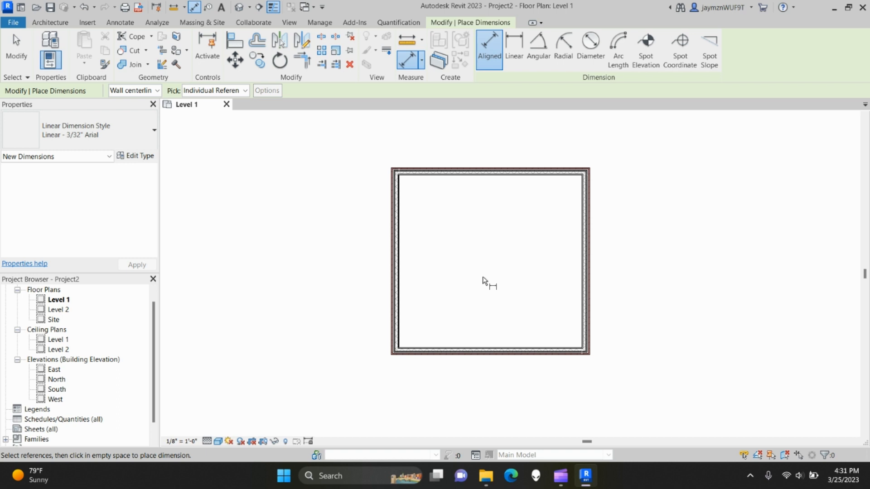
pyautogui.scroll(2, 483, 281)
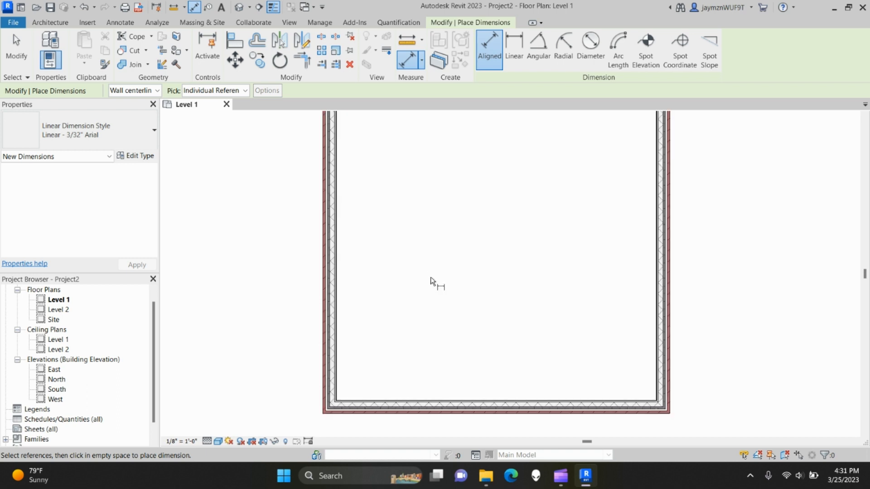
pyautogui.scroll(3, 443, 263)
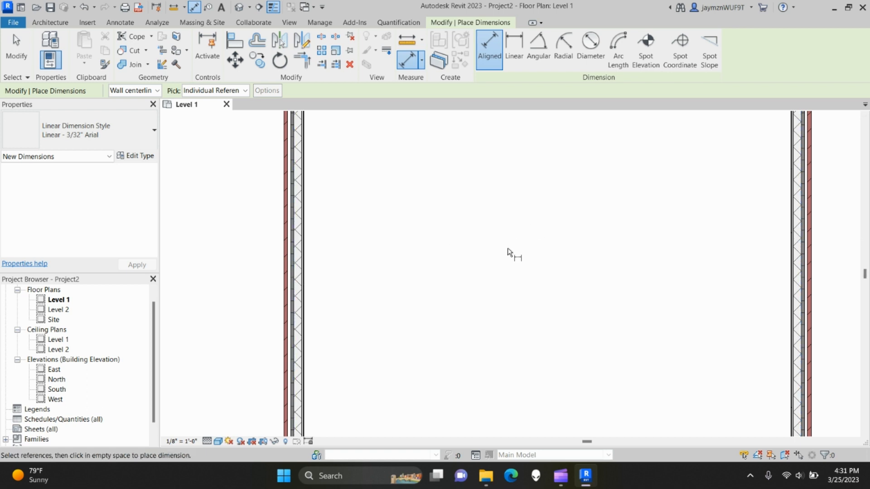
pyautogui.scroll(-5, 476, 233)
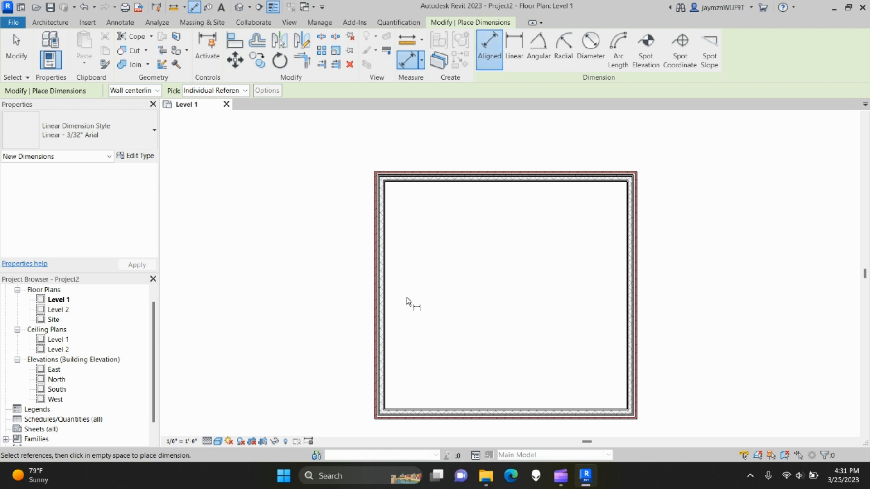
pyautogui.scroll(3, 407, 300)
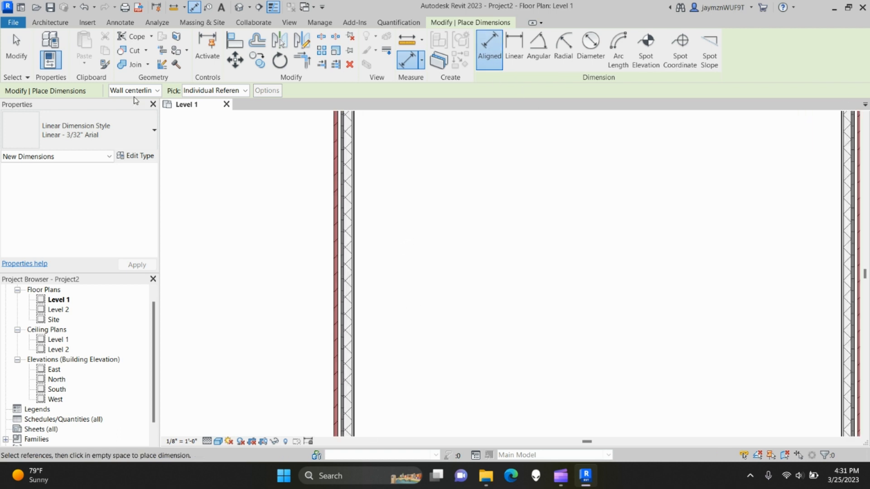
pyautogui.click(152, 92)
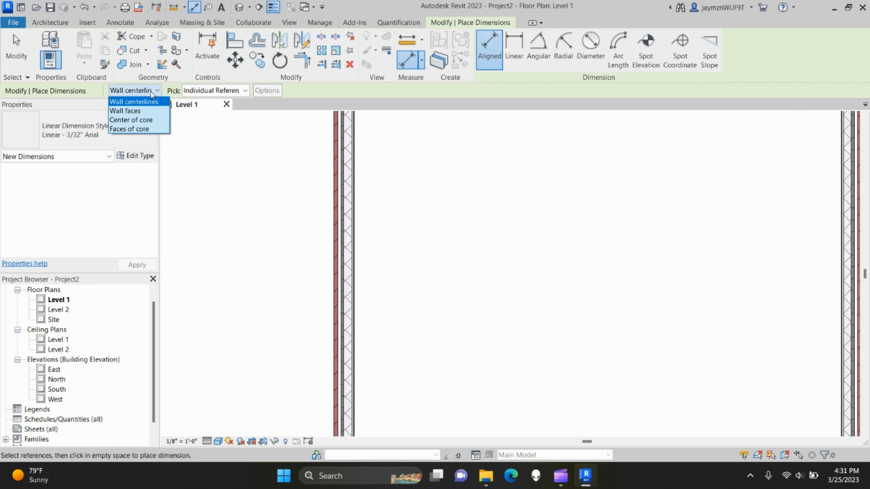
pyautogui.click(135, 112)
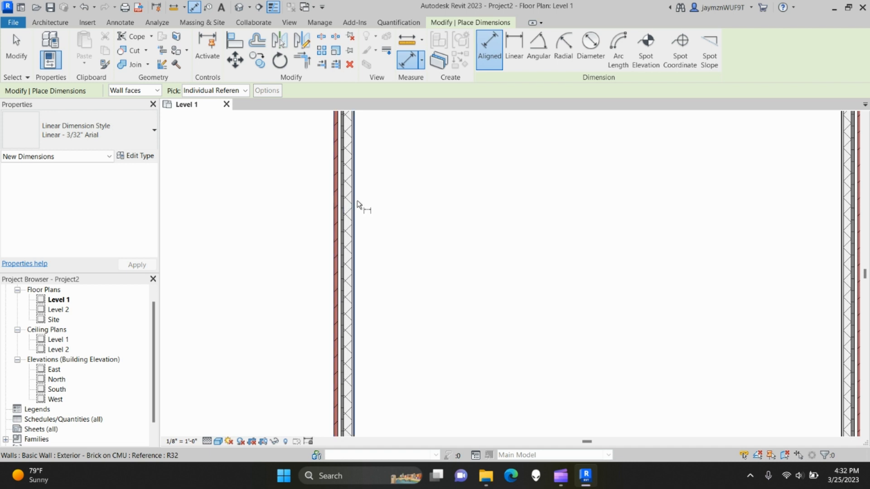
pyautogui.click(134, 90)
pyautogui.click(136, 99)
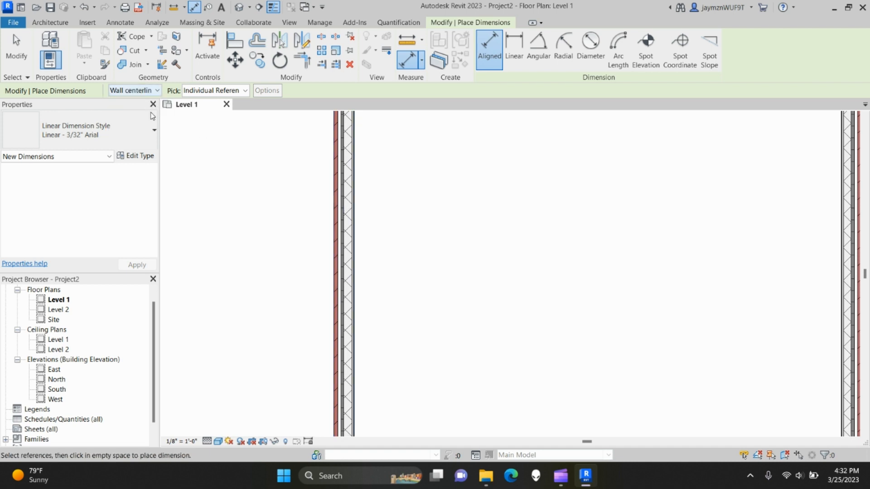
pyautogui.scroll(-3, 419, 260)
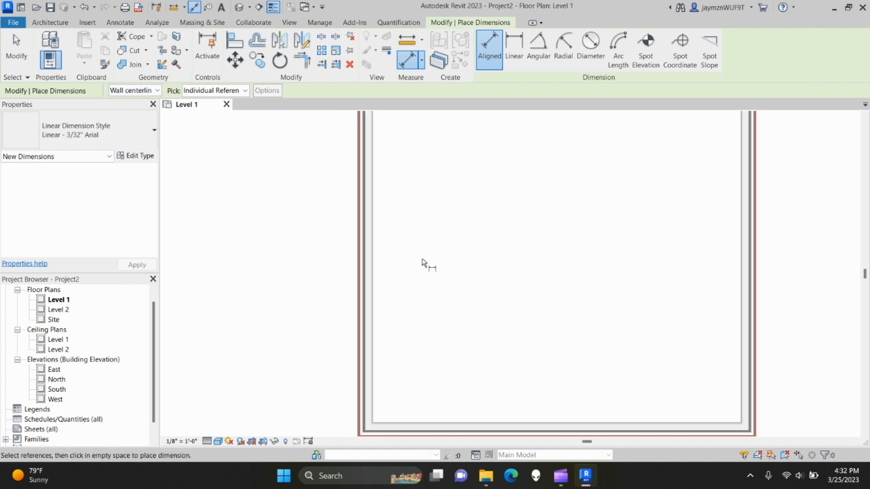
pyautogui.scroll(3, 423, 263)
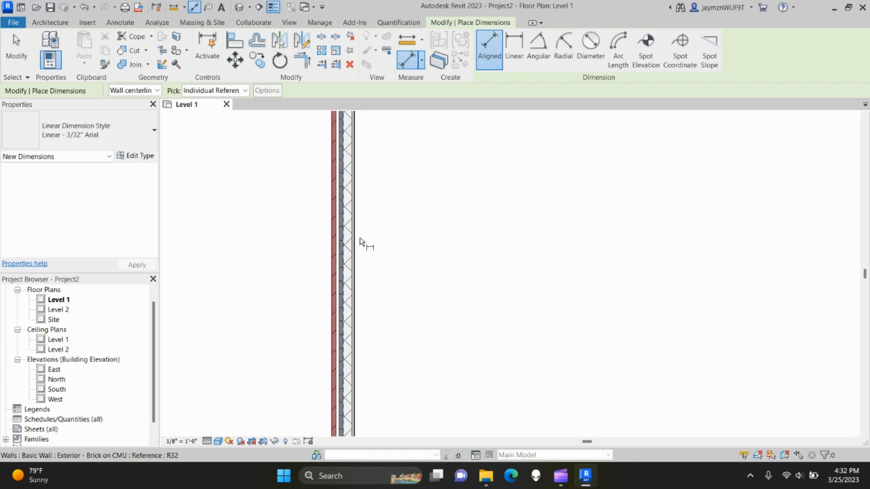
pyautogui.scroll(2, 356, 237)
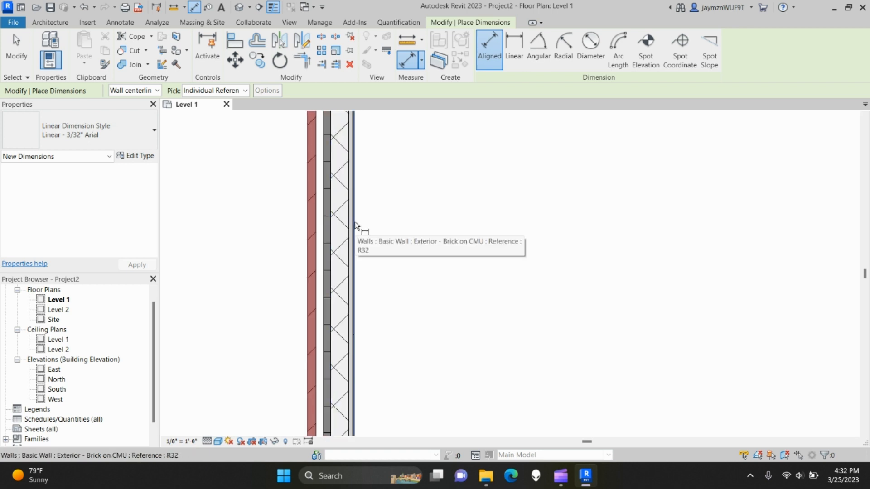
# - Pick the left and right walls as the width dimension's references
pyautogui.click(354, 222)
pyautogui.scroll(-5, 435, 312)
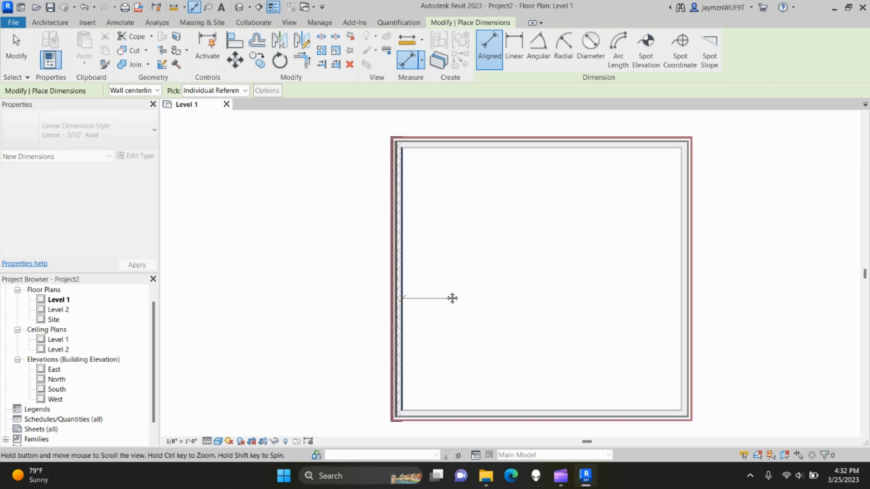
pyautogui.moveTo(452, 298); pyautogui.dragTo(430, 273, button='middle')
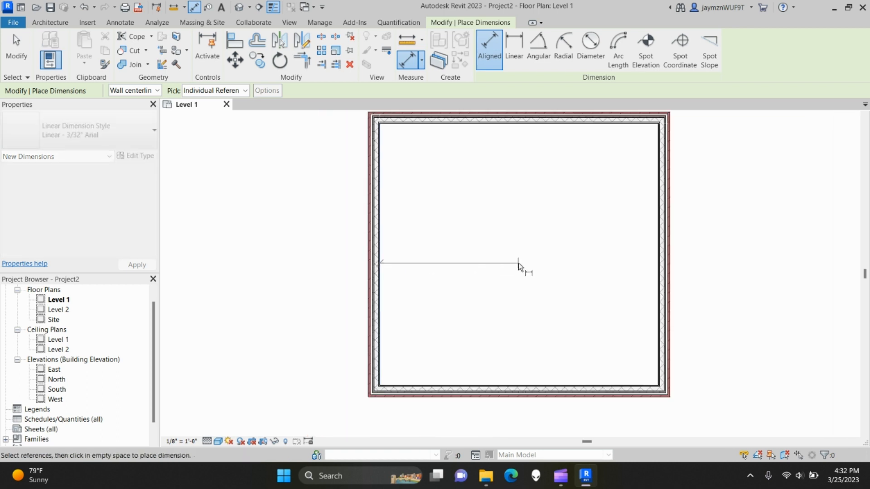
pyautogui.click(660, 258)
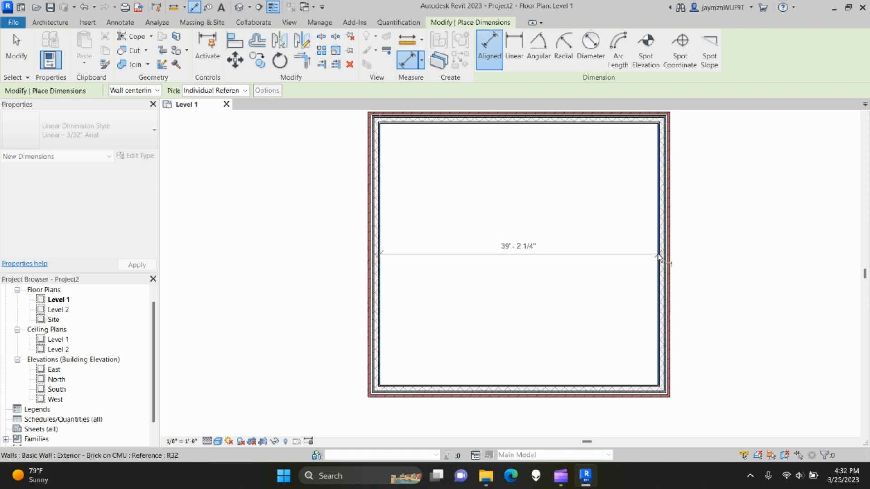
pyautogui.moveTo(517, 217); pyautogui.dragTo(513, 277, button='middle')
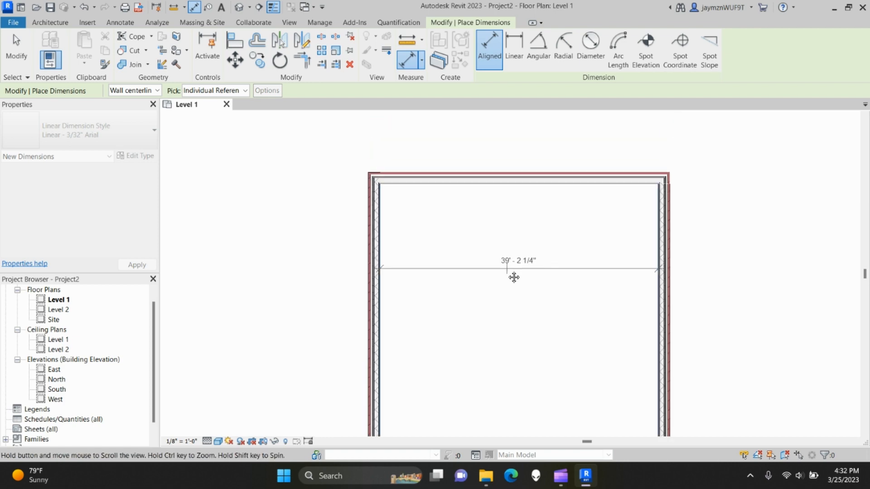
pyautogui.scroll(-2, 513, 277)
# - Place the width dimension above the room, then add the 36' - 10 1/2" top-to-bottom dimension on the left
pyautogui.click(525, 160)
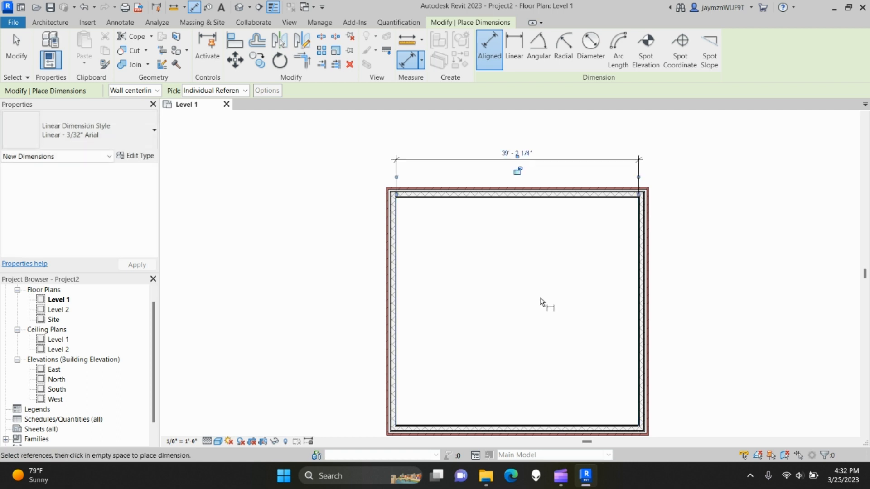
pyautogui.scroll(3, 491, 197)
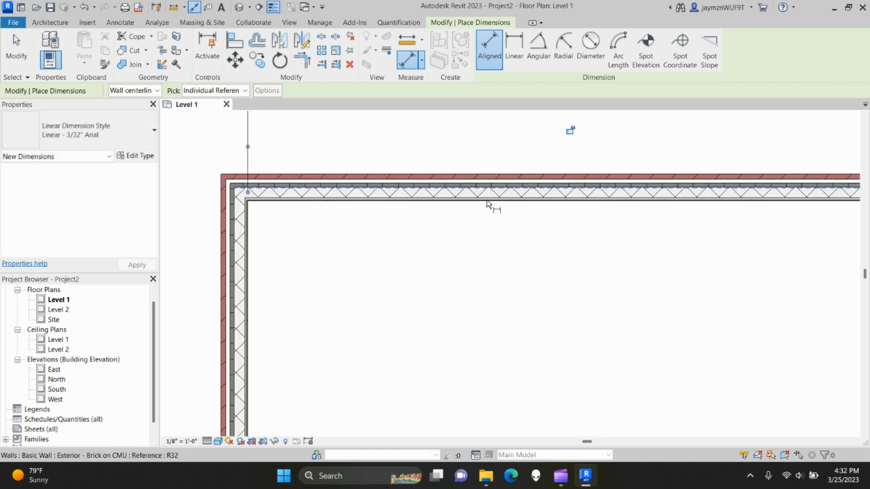
pyautogui.click(487, 205)
pyautogui.scroll(-3, 487, 227)
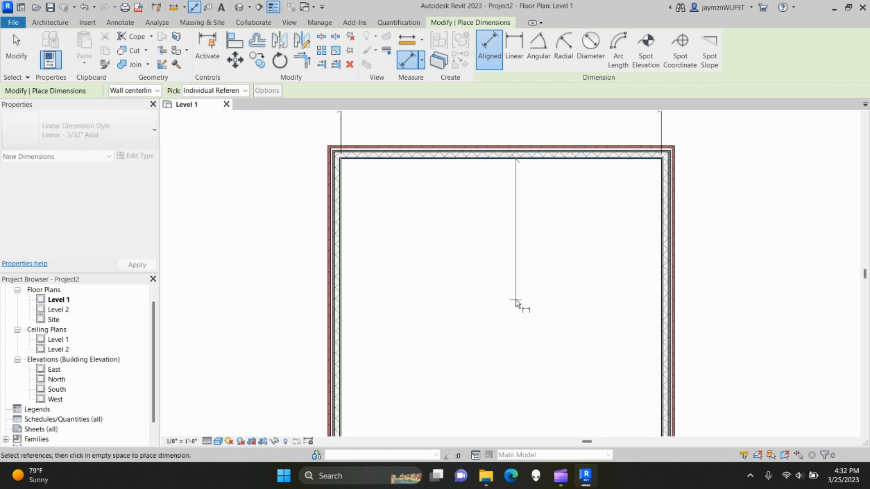
pyautogui.moveTo(516, 300); pyautogui.dragTo(476, 200, button='middle')
pyautogui.scroll(3, 497, 340)
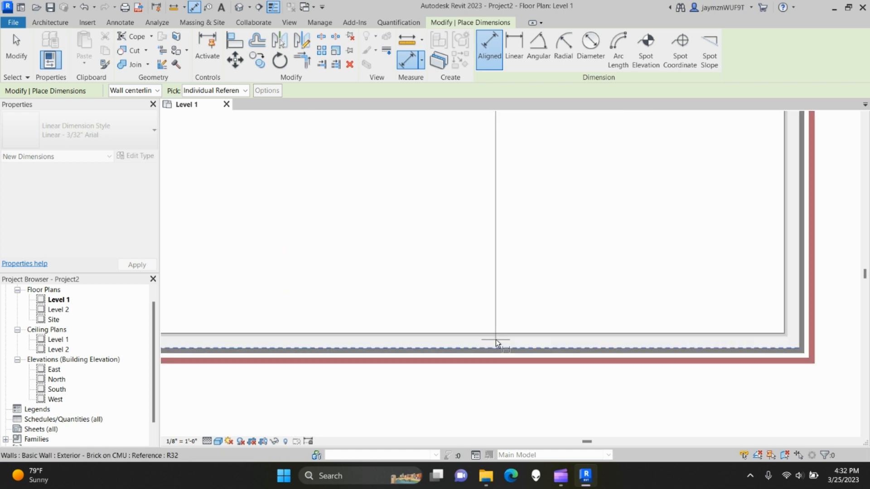
pyautogui.click(500, 336)
pyautogui.scroll(-4, 434, 281)
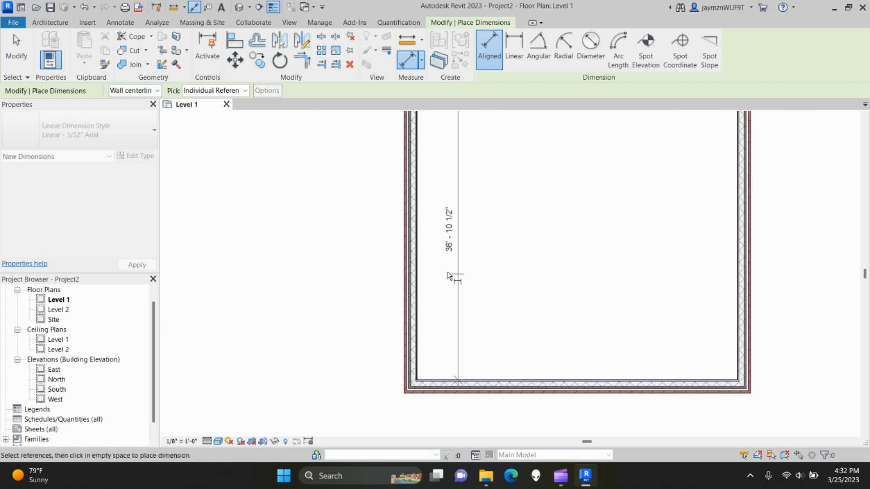
pyautogui.click(355, 268)
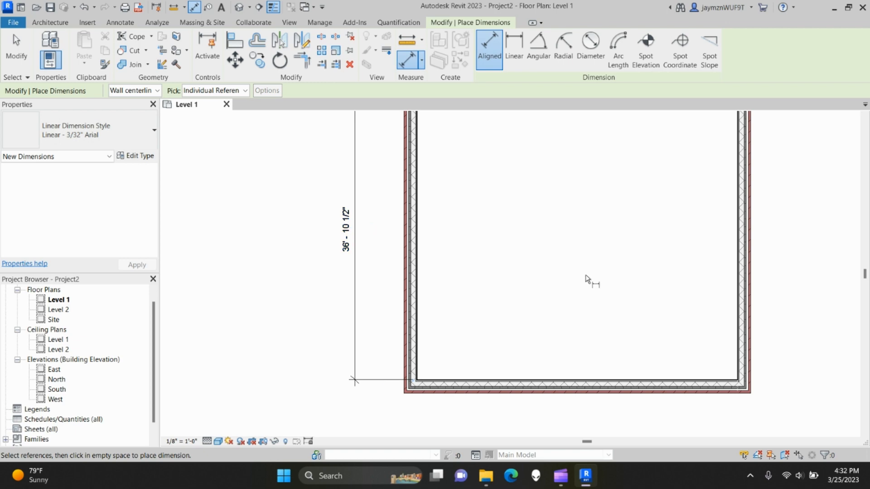
pyautogui.press('Escape')
pyautogui.press('Escape')
# - Pan and zoom to recentre the dimensioned room in the plan view
pyautogui.scroll(-3, 589, 278)
pyautogui.scroll(2, 536, 270)
pyautogui.scroll(1, 501, 263)
pyautogui.moveTo(509, 269); pyautogui.dragTo(497, 295, button='middle')
pyautogui.scroll(-1, 482, 277)
pyautogui.scroll(-1, 513, 299)
pyautogui.scroll(1, 497, 296)
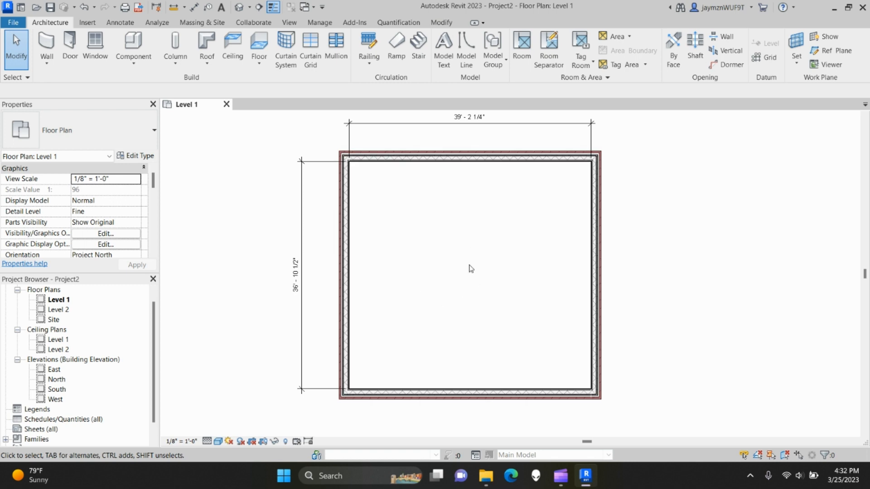
pyautogui.moveTo(471, 269); pyautogui.dragTo(486, 252, button='middle')
pyautogui.scroll(-1, 482, 253)
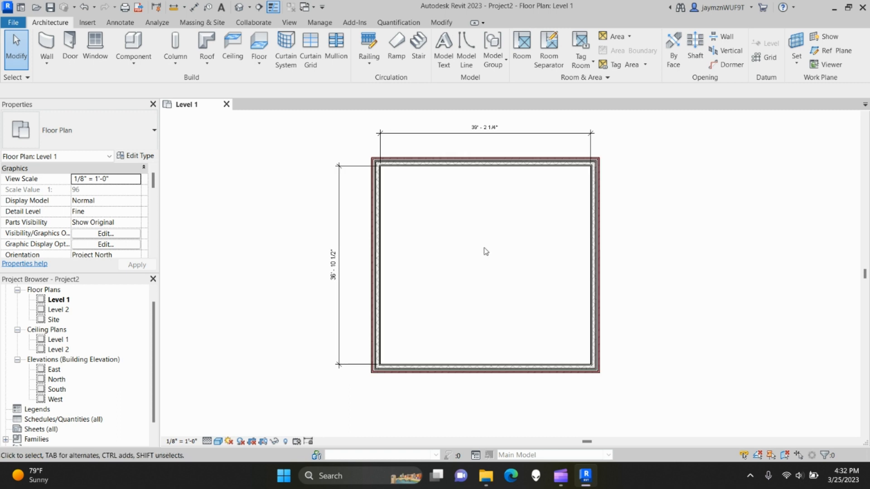
# - Open the default 3D view and set its detail level to Fine
pyautogui.click(239, 7)
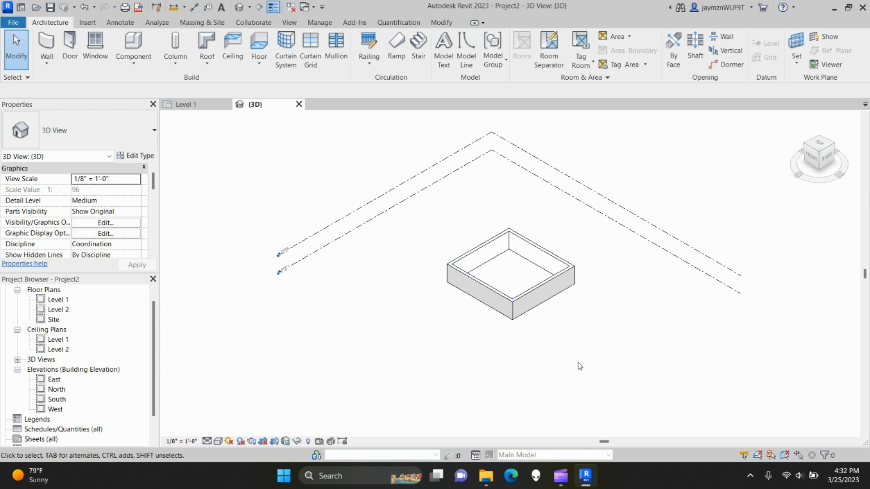
pyautogui.scroll(2, 579, 367)
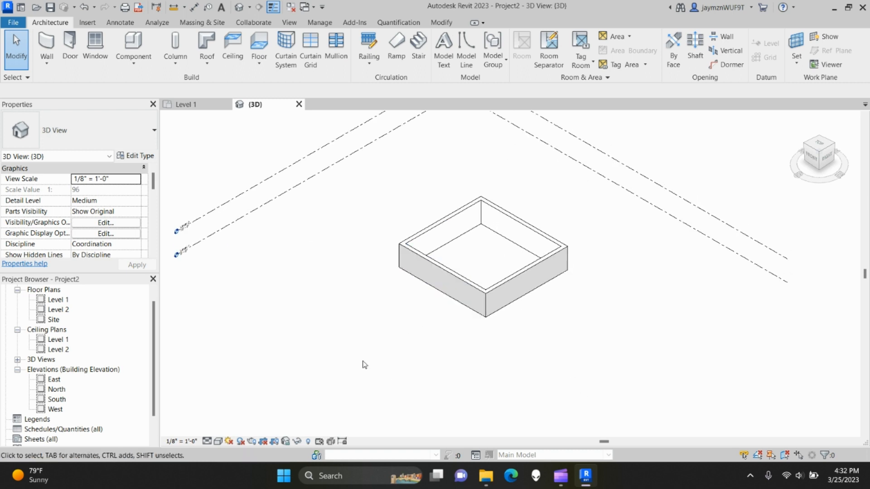
pyautogui.click(207, 441)
pyautogui.click(223, 429)
# - Try Realistic and Hidden Line styles, settle on Shaded, orbit the walls, and return to Level 1
pyautogui.click(217, 441)
pyautogui.click(235, 429)
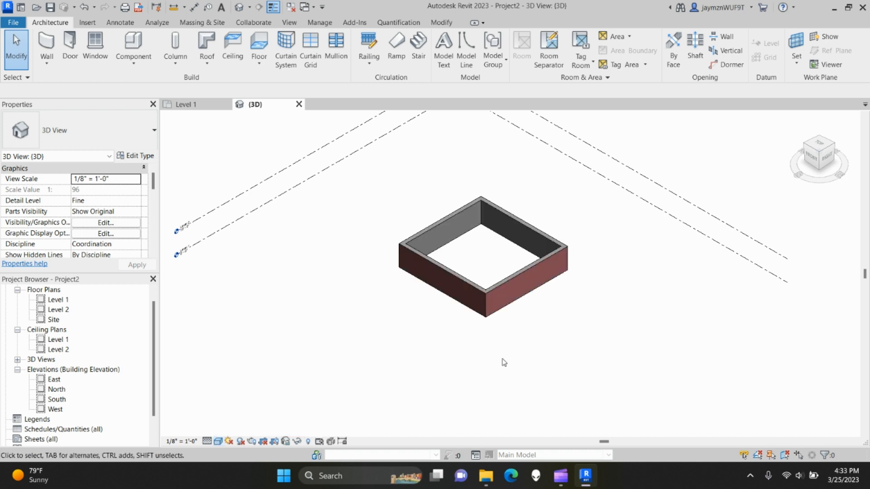
pyautogui.click(218, 441)
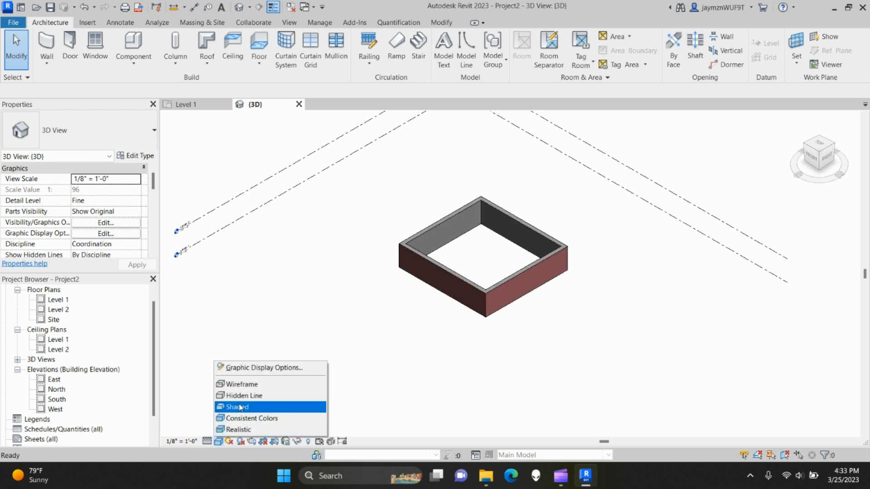
pyautogui.click(240, 394)
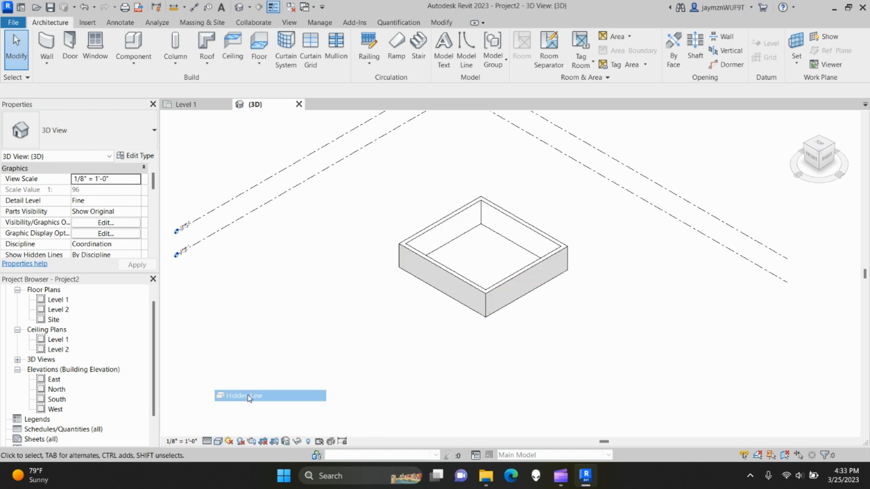
pyautogui.click(218, 441)
pyautogui.click(245, 407)
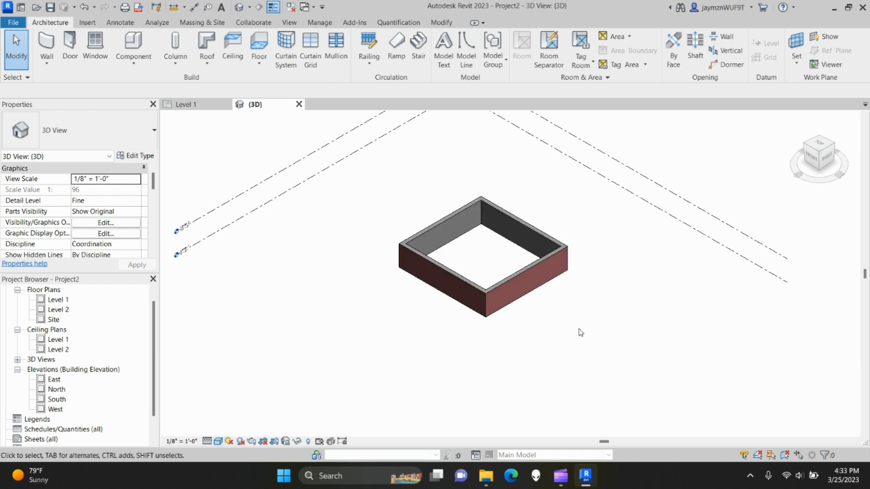
pyautogui.scroll(2, 521, 321)
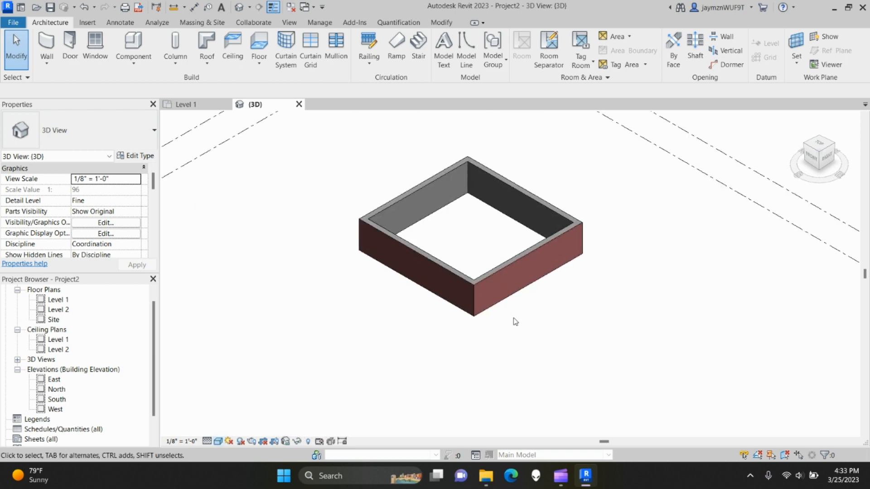
pyautogui.keyDown('shift'); pyautogui.moveTo(566, 316); pyautogui.dragTo(567, 283, button='middle'); pyautogui.keyUp('shift')
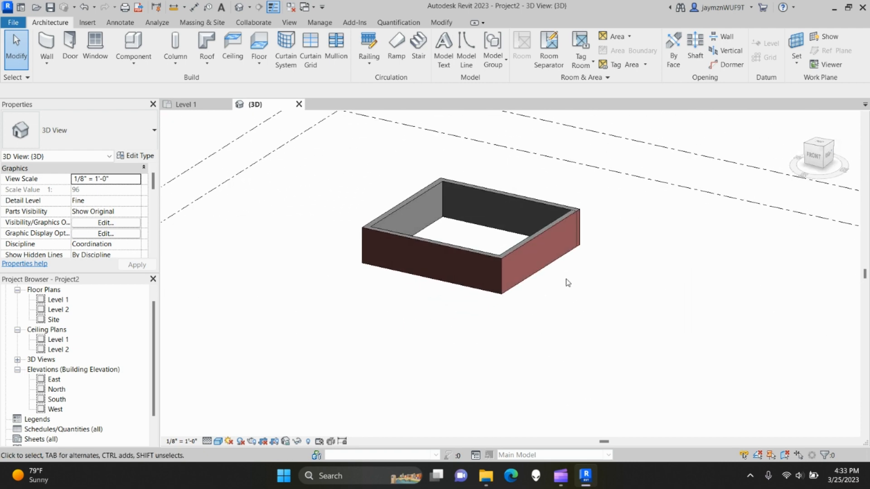
pyautogui.moveTo(446, 242)
pyautogui.mouseDown(button='middle')
pyautogui.moveTo(588, 296)
pyautogui.moveTo(518, 255)
pyautogui.moveTo(451, 257)
pyautogui.mouseUp(button='middle')
pyautogui.scroll(-3, 549, 307)
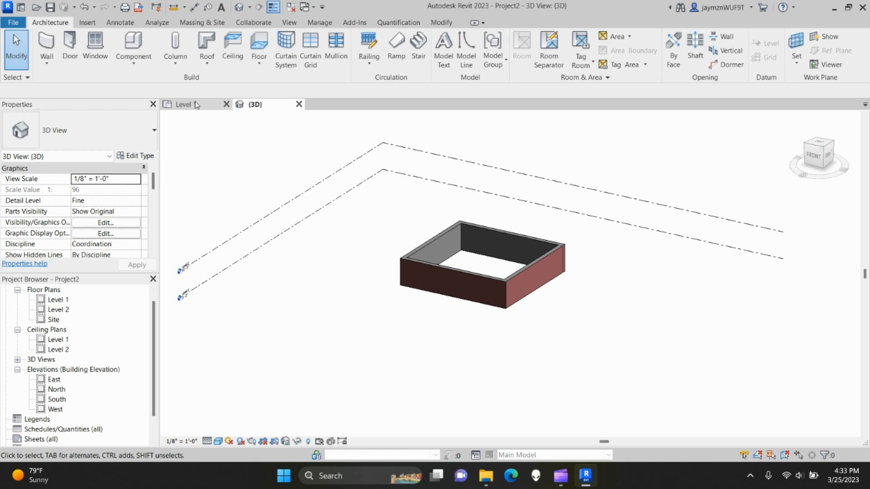
pyautogui.doubleClick(56, 301)
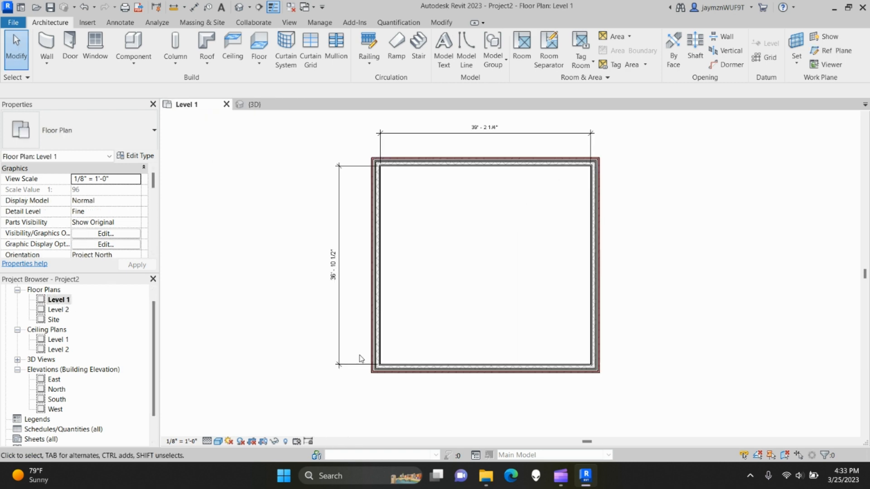
# - Recentre the Level 1 plan and select the top wall
pyautogui.moveTo(426, 272)
pyautogui.mouseDown(button='middle')
pyautogui.moveTo(436, 277)
pyautogui.moveTo(412, 278)
pyautogui.mouseUp(button='middle')
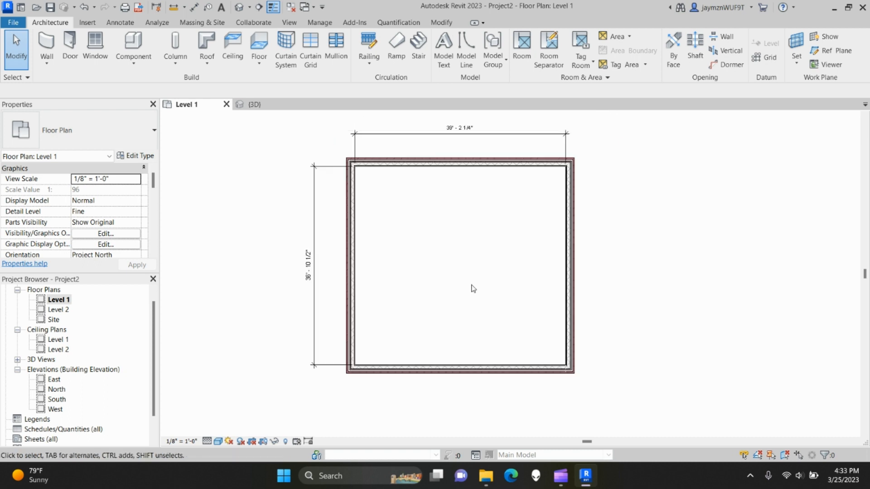
pyautogui.moveTo(471, 261); pyautogui.dragTo(453, 261, button='middle')
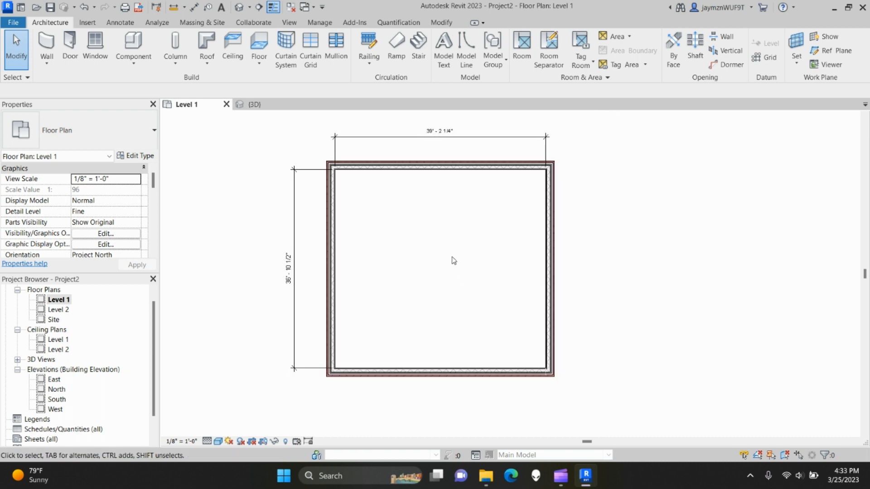
pyautogui.click(439, 167)
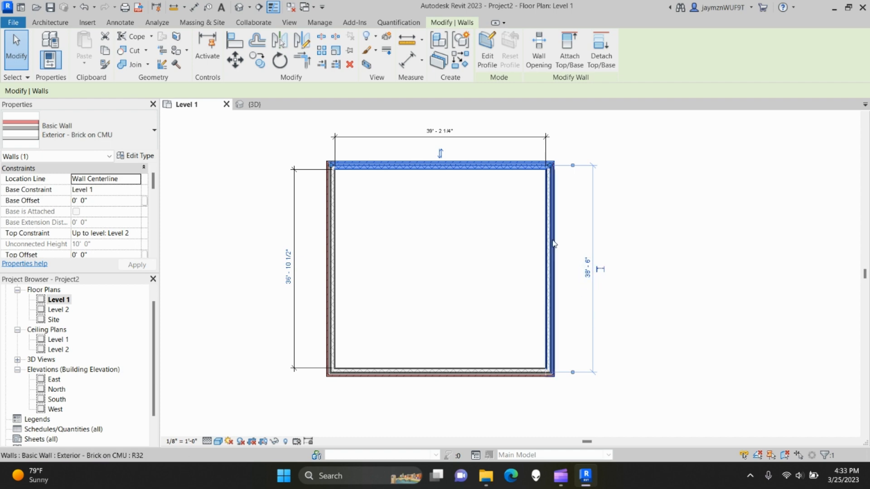
pyautogui.click(446, 291)
pyautogui.scroll(6, 446, 291)
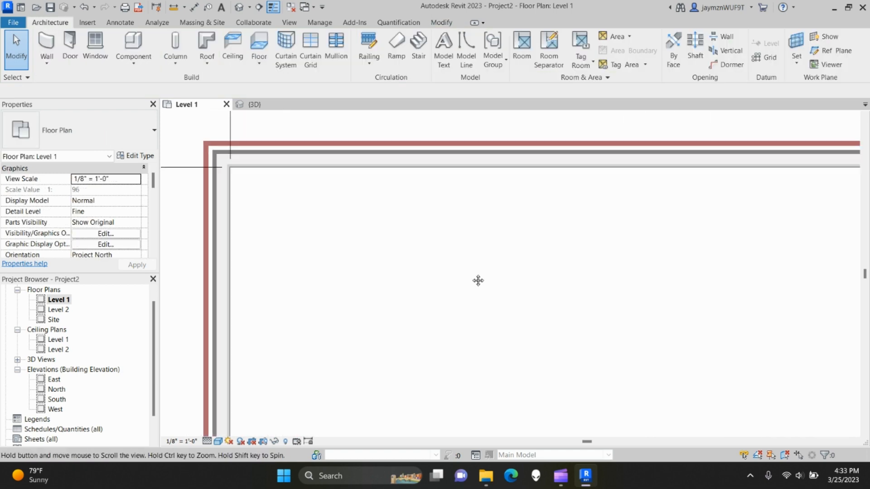
pyautogui.click(493, 210)
pyautogui.scroll(-5, 641, 355)
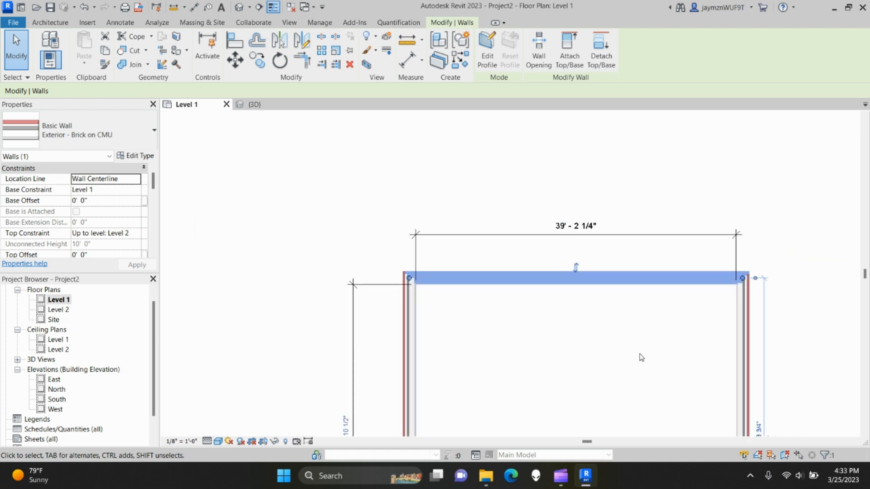
pyautogui.scroll(4, 611, 349)
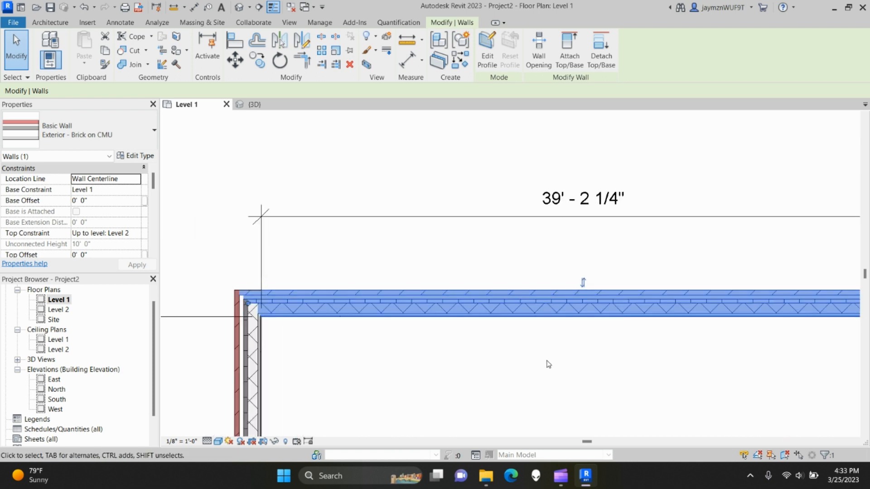
pyautogui.scroll(-4, 548, 364)
pyautogui.scroll(5, 460, 295)
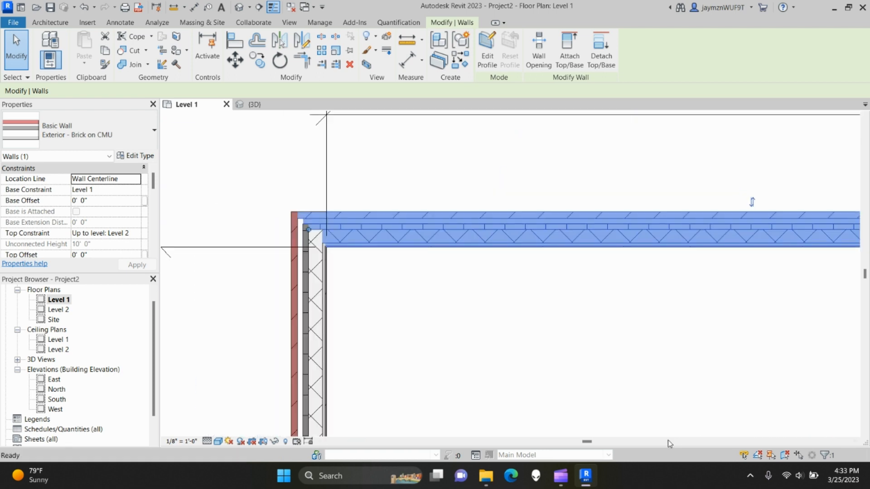
pyautogui.scroll(-5, 533, 353)
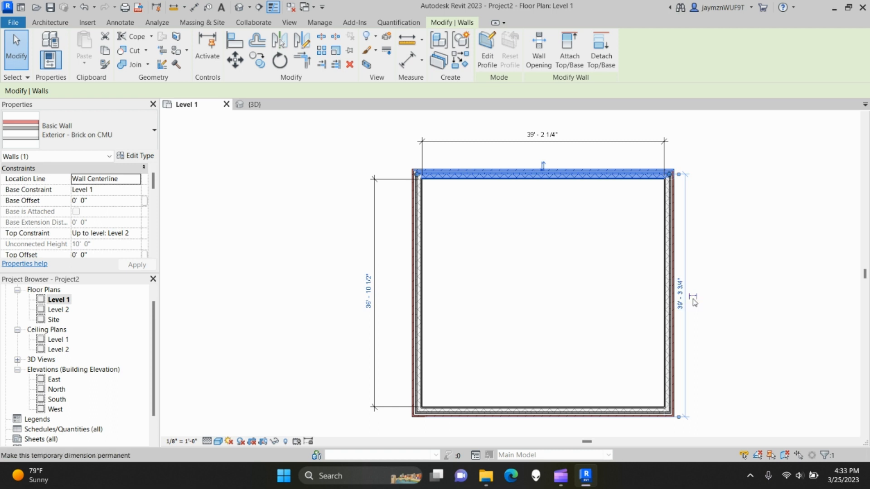
pyautogui.scroll(3, 672, 184)
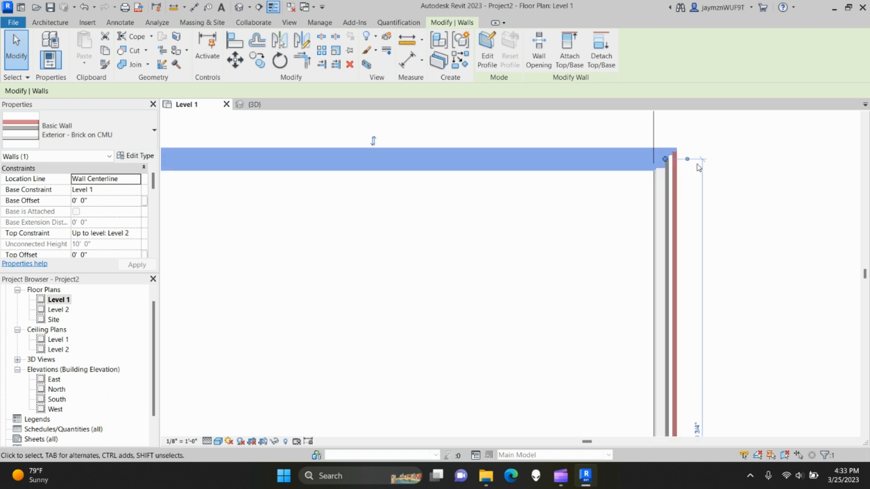
pyautogui.scroll(-3, 627, 285)
# - Drag the top wall's right end downward, then cancel the change so the walls stay unchanged
pyautogui.moveTo(662, 426); pyautogui.dragTo(624, 299, button='middle')
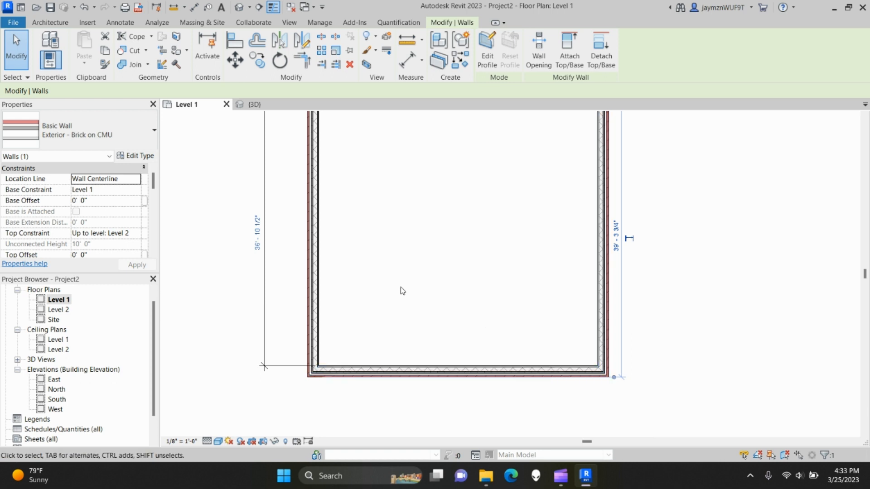
pyautogui.moveTo(414, 235); pyautogui.dragTo(498, 297, button='middle')
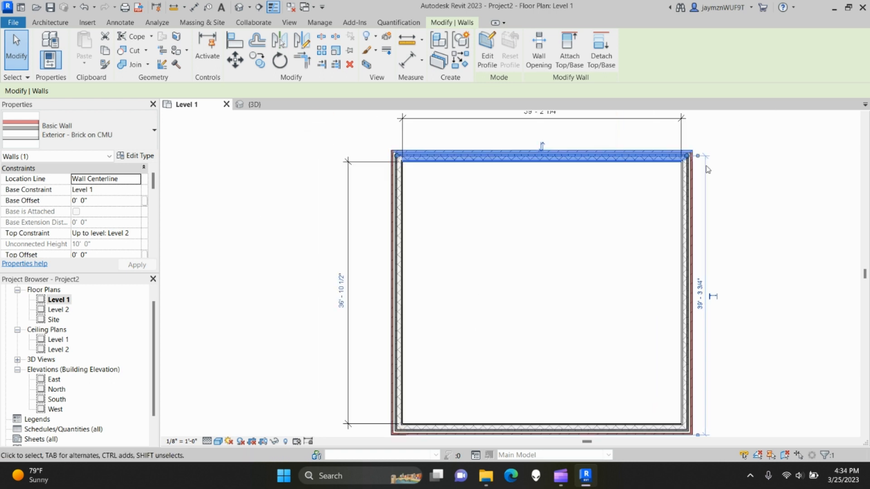
pyautogui.scroll(6, 693, 158)
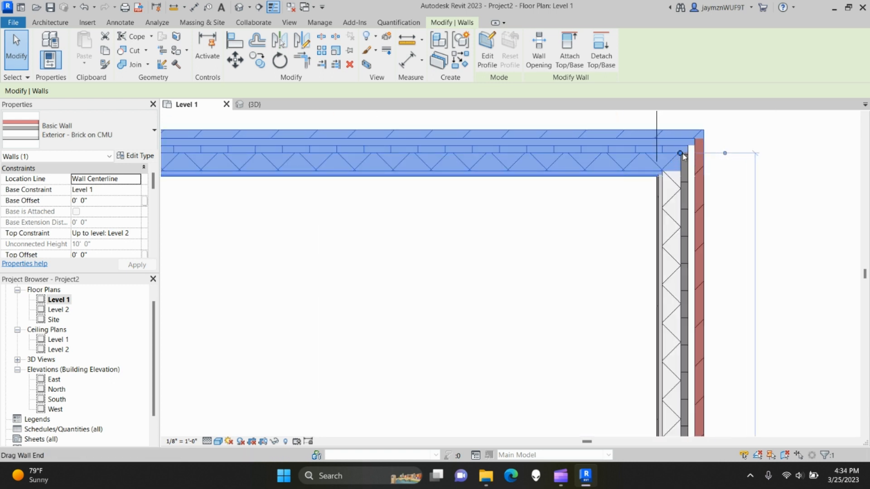
pyautogui.moveTo(680, 153); pyautogui.dragTo(675, 184)
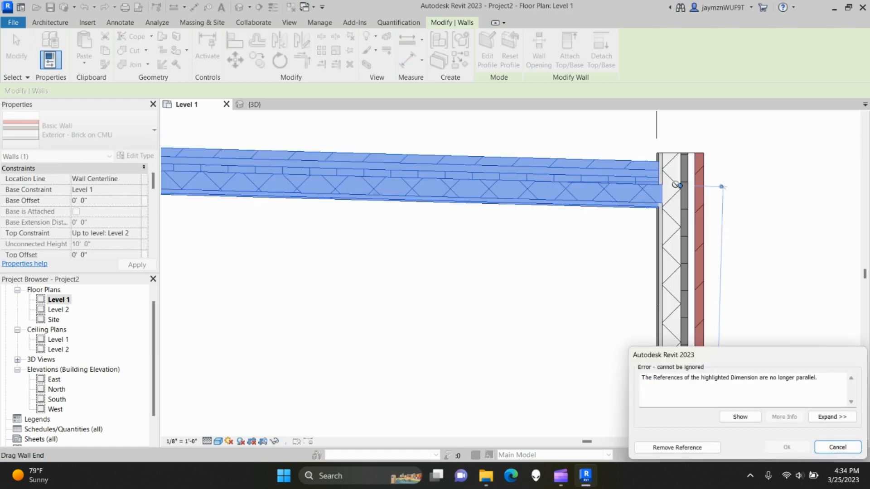
pyautogui.click(837, 447)
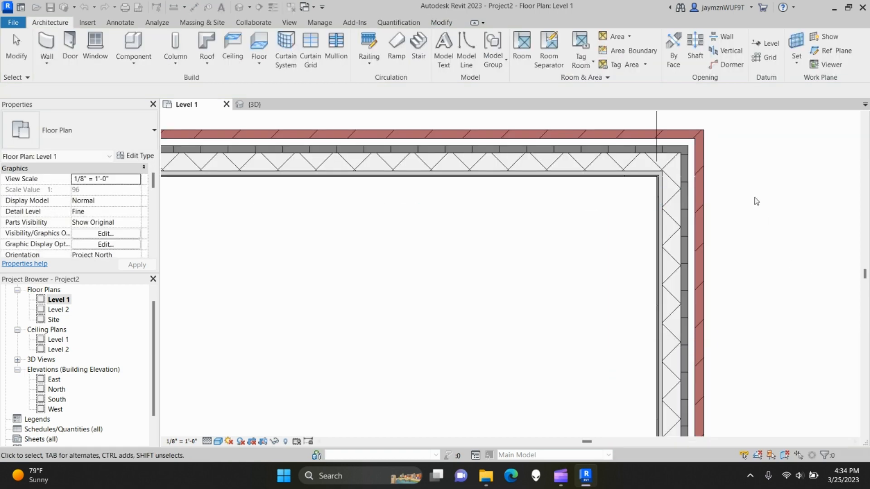
pyautogui.scroll(2, 724, 241)
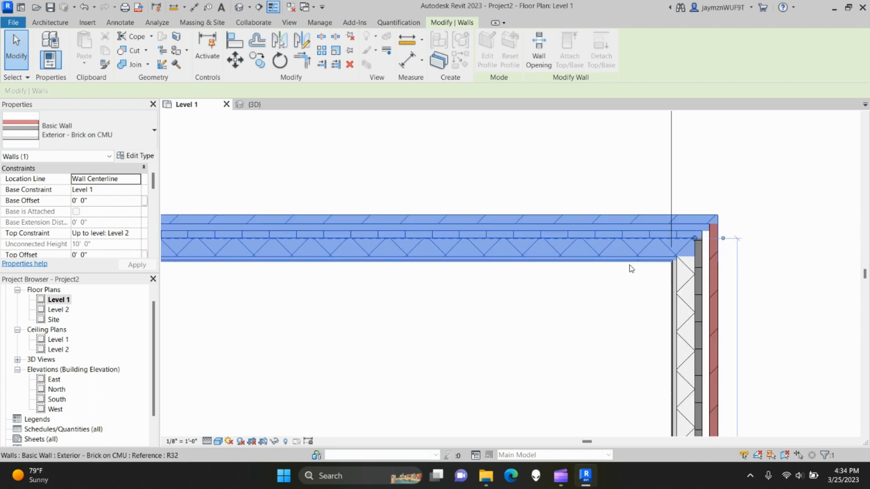
pyautogui.scroll(-2, 651, 366)
pyautogui.moveTo(654, 373); pyautogui.dragTo(620, 247, button='middle')
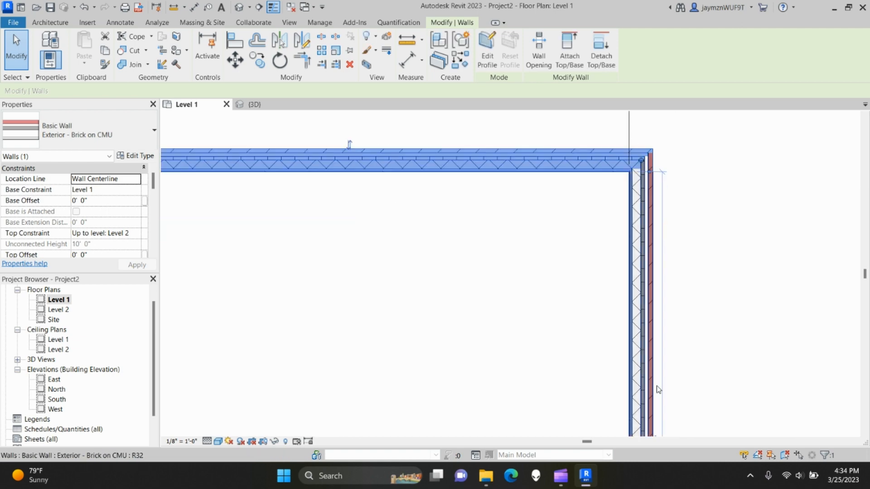
pyautogui.scroll(-1, 659, 390)
pyautogui.moveTo(658, 390); pyautogui.dragTo(631, 254, button='middle')
pyautogui.scroll(-1, 646, 360)
pyautogui.moveTo(646, 359); pyautogui.dragTo(638, 222, button='middle')
pyautogui.scroll(4, 635, 357)
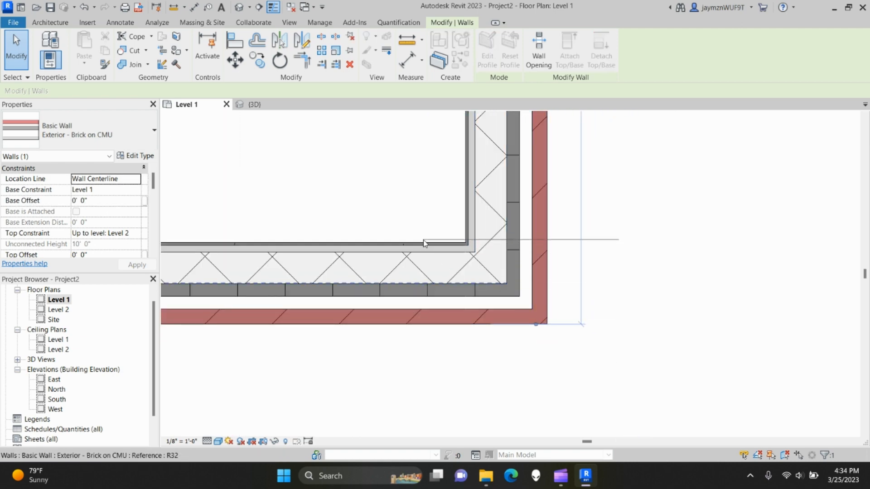
pyautogui.scroll(-10, 441, 266)
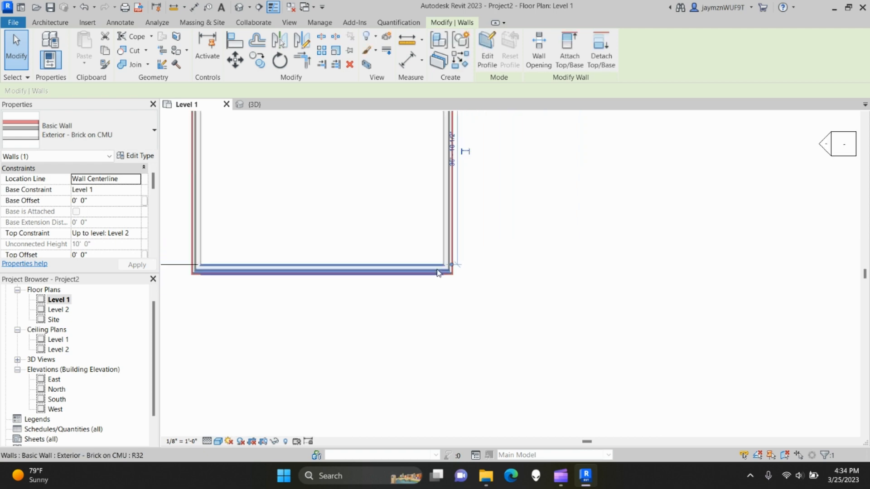
pyautogui.moveTo(395, 207); pyautogui.dragTo(468, 302, button='middle')
pyautogui.scroll(4, 539, 271)
pyautogui.click(515, 217)
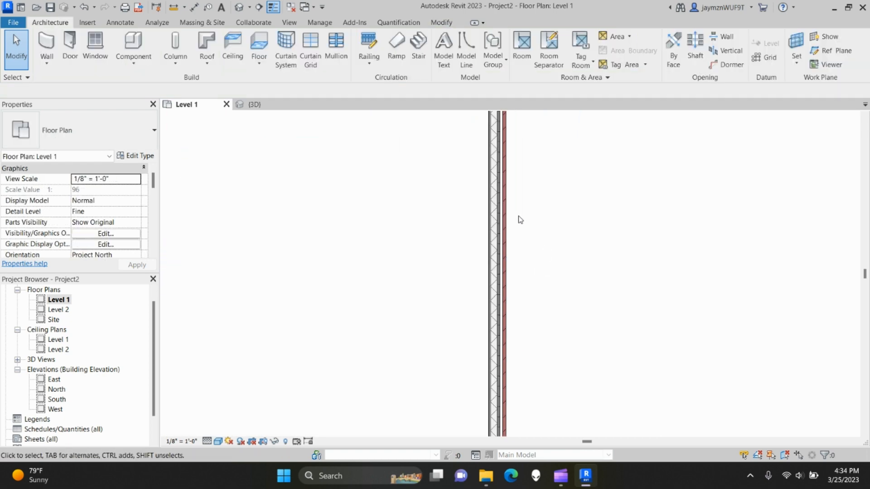
pyautogui.scroll(-2, 461, 261)
pyautogui.click(421, 140)
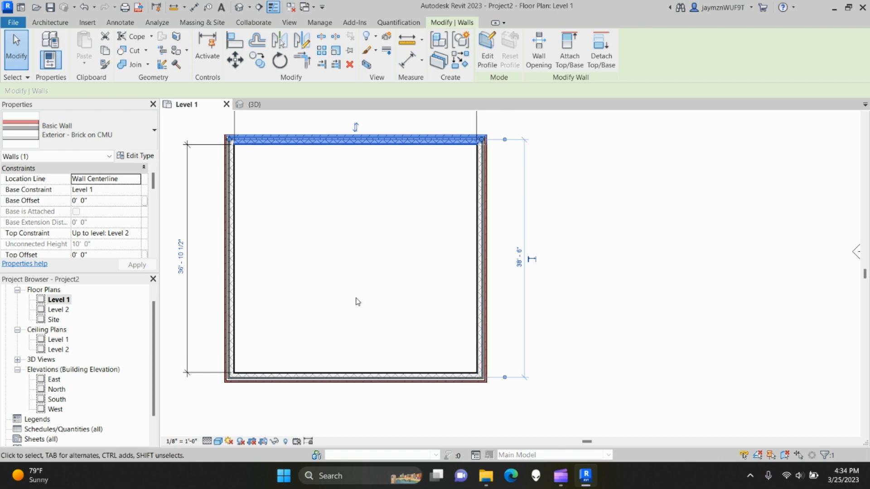
pyautogui.moveTo(331, 282); pyautogui.dragTo(463, 282, button='middle')
pyautogui.scroll(-1, 463, 281)
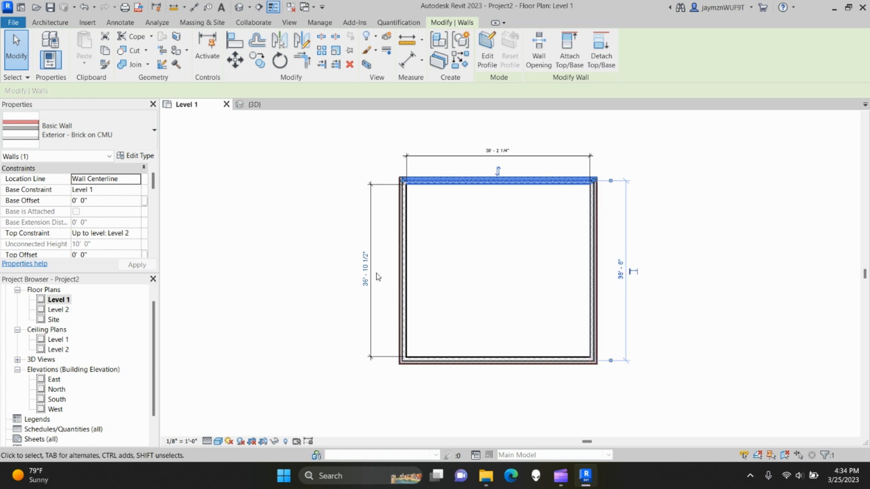
pyautogui.scroll(2, 377, 276)
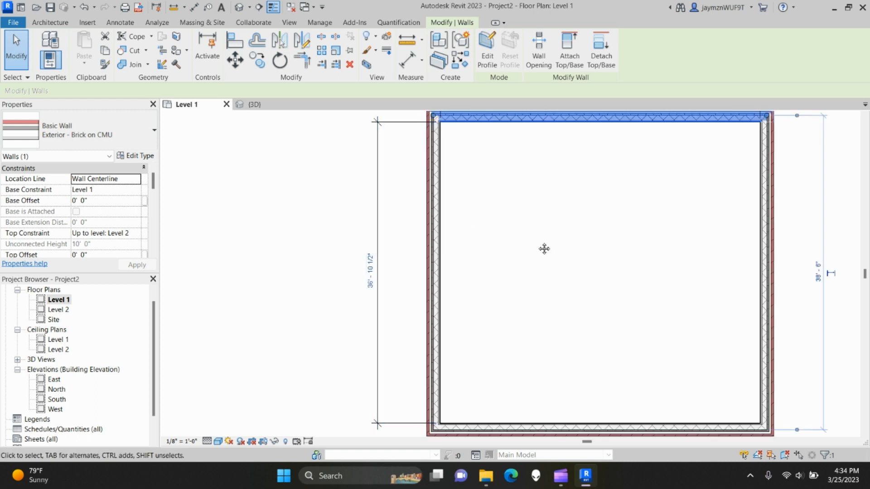
pyautogui.moveTo(544, 249); pyautogui.dragTo(501, 235, button='middle')
pyautogui.scroll(-2, 438, 259)
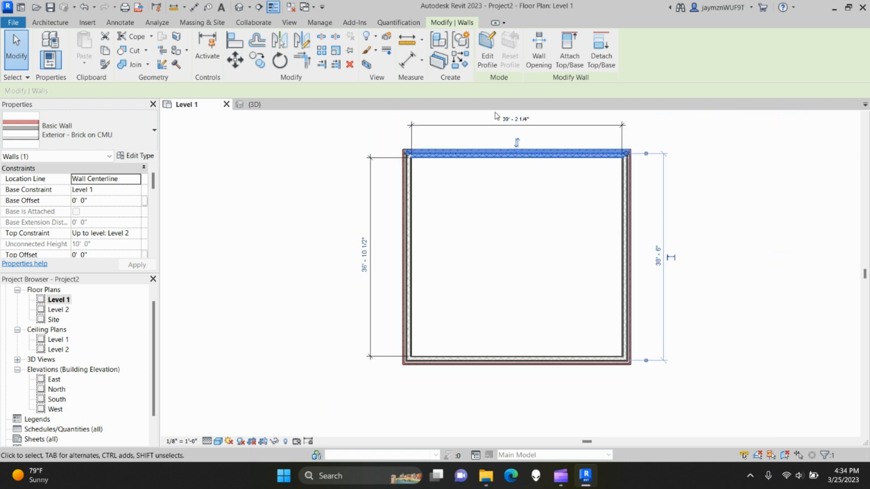
# - Set the left wall-to-wall dimension to 40', moving the top wall
pyautogui.click(364, 255)
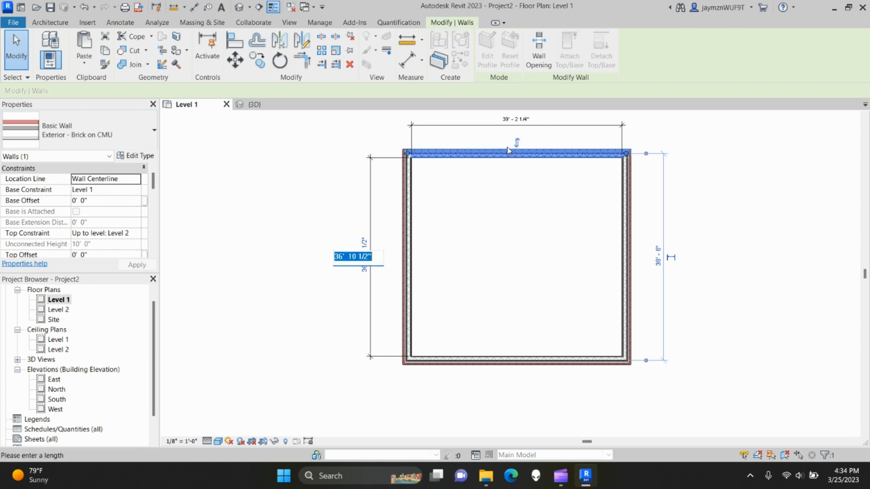
pyautogui.moveTo(511, 195); pyautogui.dragTo(498, 208, button='middle')
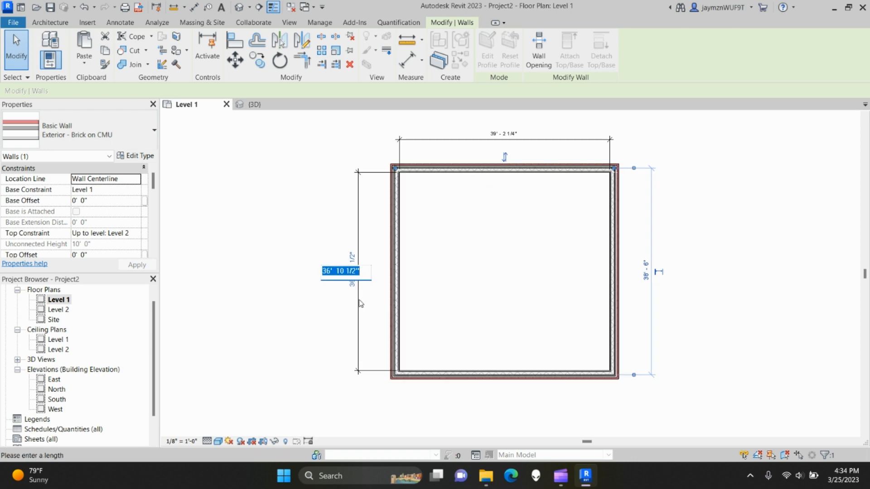
pyautogui.write('40')
pyautogui.press('Return')
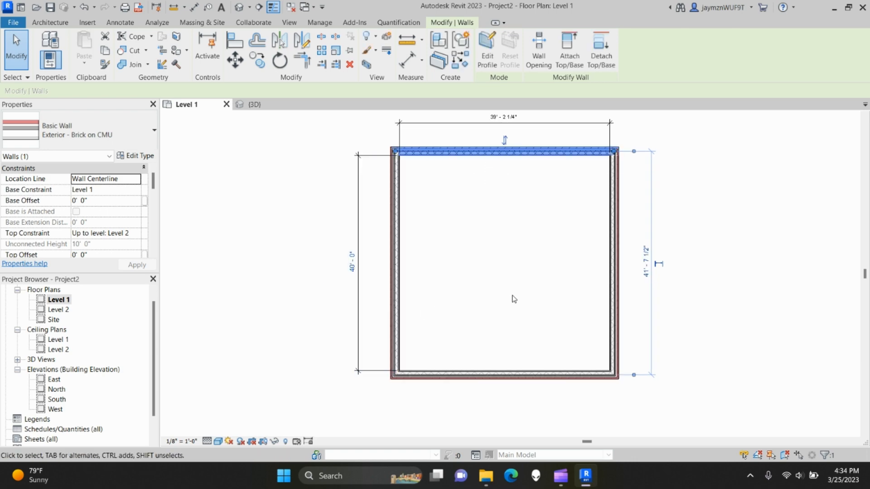
pyautogui.moveTo(551, 261); pyautogui.dragTo(502, 276, button='middle')
pyautogui.click(493, 264)
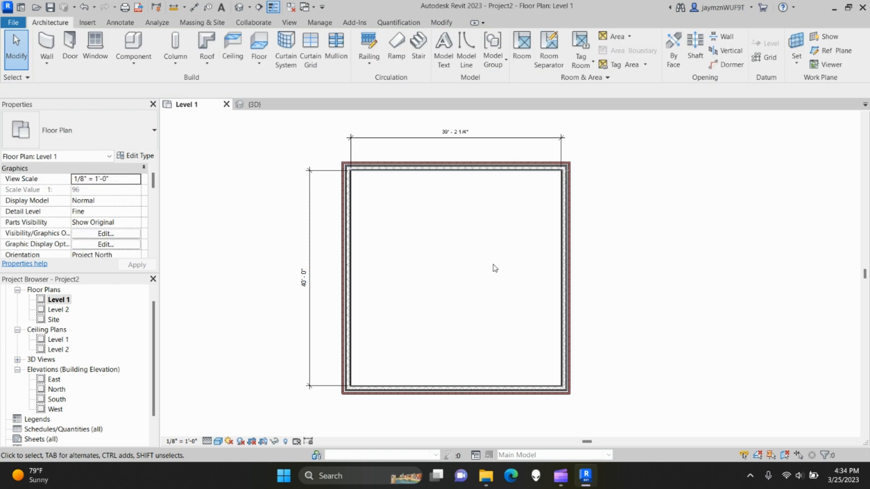
# - With the right wall selected, set the top dimension to 40', moving the right wall
pyautogui.click(565, 264)
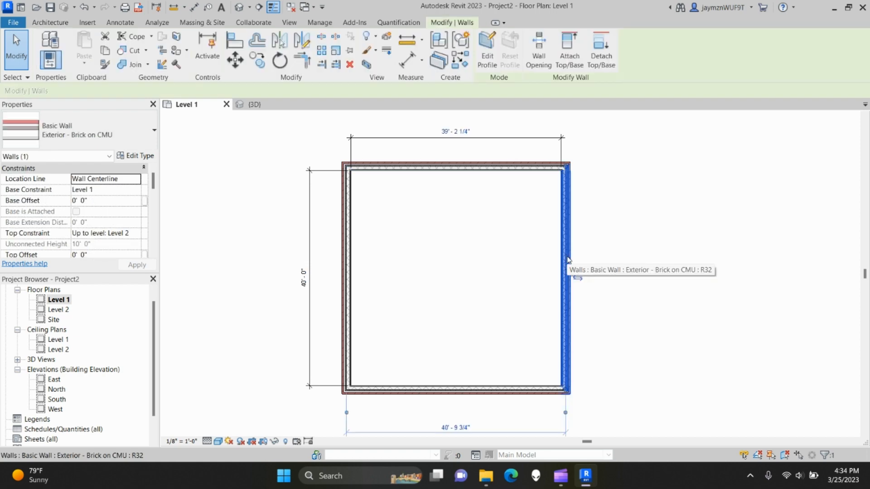
pyautogui.click(455, 131)
pyautogui.write('40')
pyautogui.press('Return')
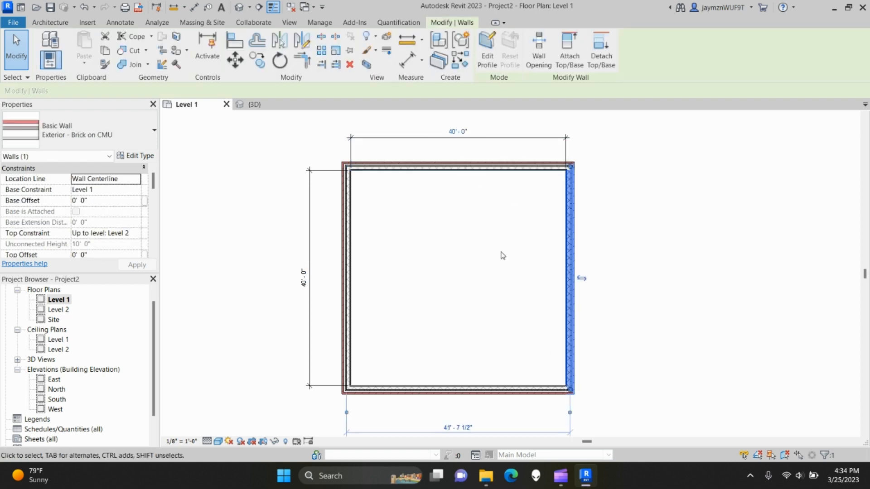
pyautogui.click(504, 268)
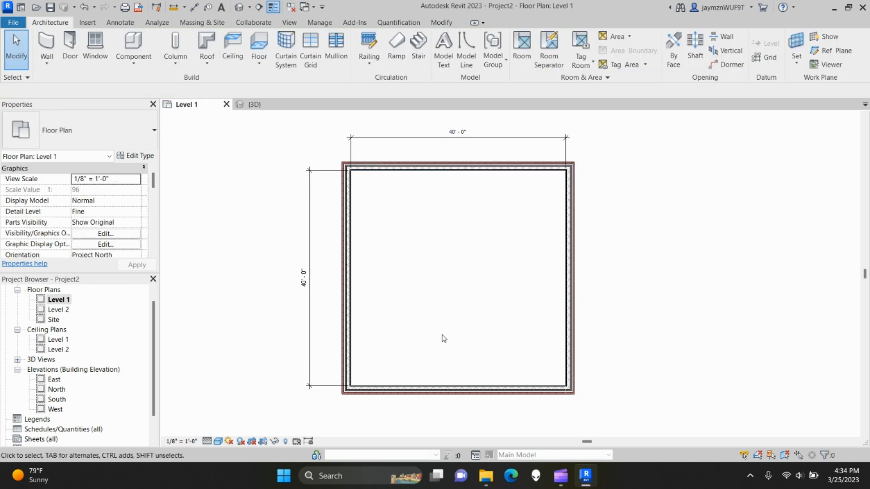
# - Delete the left and top 40'-0" dimensions
pyautogui.scroll(-1, 439, 340)
pyautogui.click(327, 283)
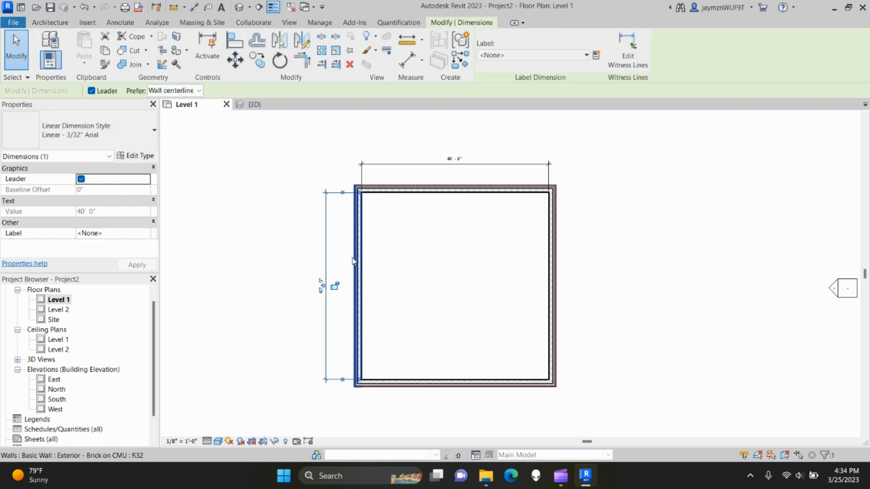
pyautogui.press('Delete')
pyautogui.click(389, 160)
pyautogui.press('Delete')
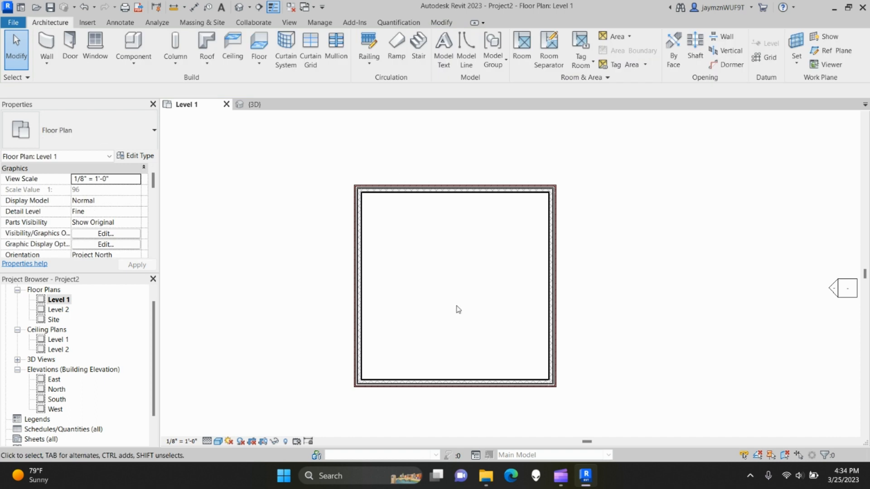
pyautogui.scroll(1, 457, 306)
pyautogui.moveTo(458, 307); pyautogui.dragTo(463, 299, button='middle')
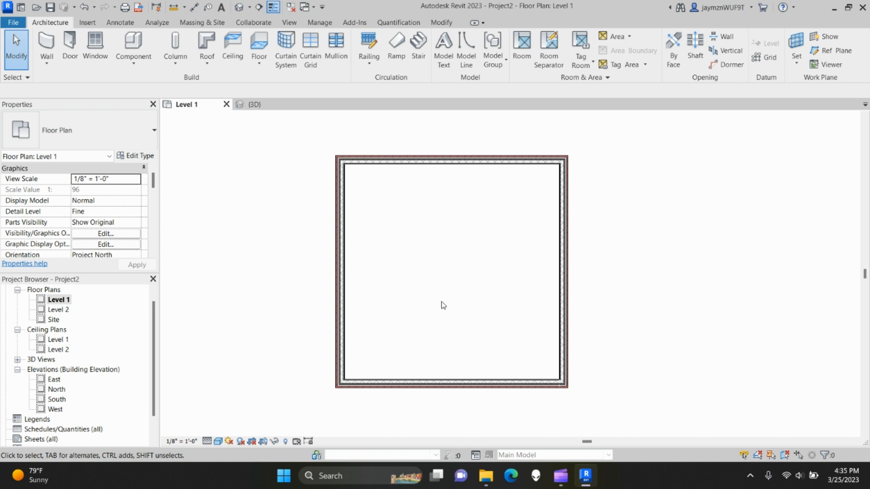
pyautogui.click(254, 105)
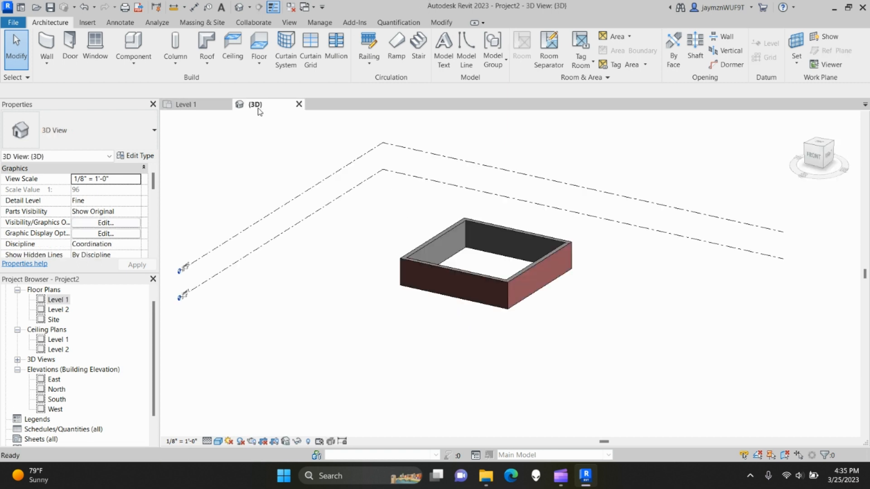
pyautogui.keyDown('shift'); pyautogui.moveTo(515, 333); pyautogui.dragTo(435, 290, button='middle'); pyautogui.keyUp('shift')
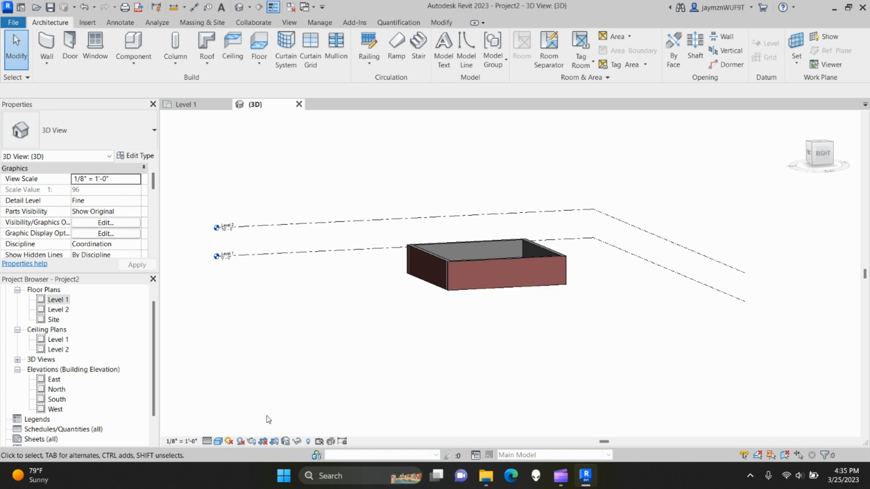
pyautogui.click(186, 104)
pyautogui.scroll(-3, 314, 383)
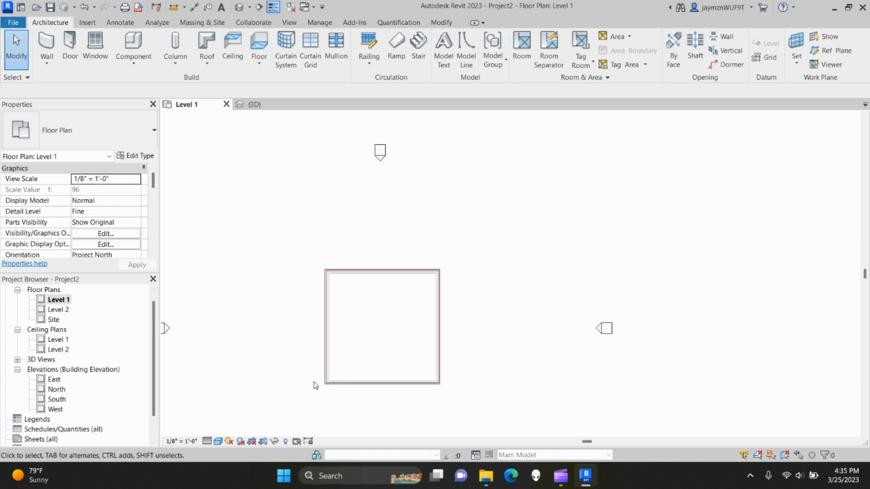
pyautogui.moveTo(315, 383); pyautogui.dragTo(343, 363, button='middle')
pyautogui.scroll(-1, 343, 362)
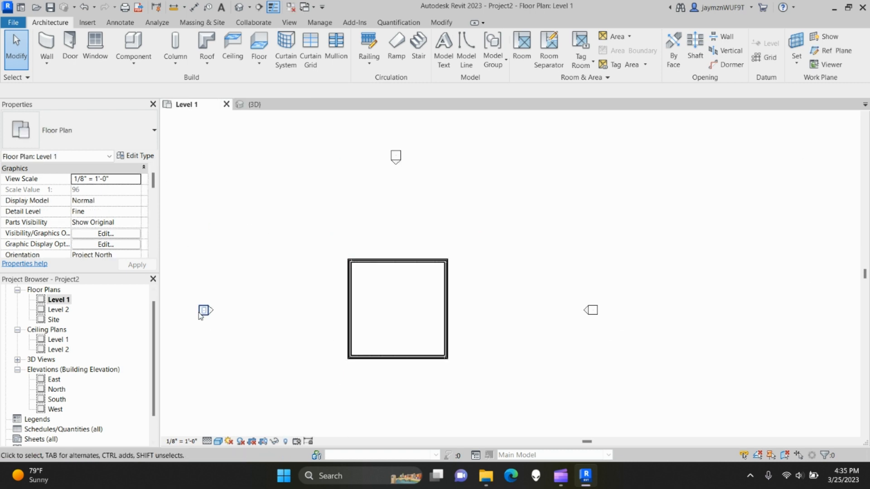
# - Open the East elevation at Fine detail level with a shaded visual style
pyautogui.doubleClick(397, 171)
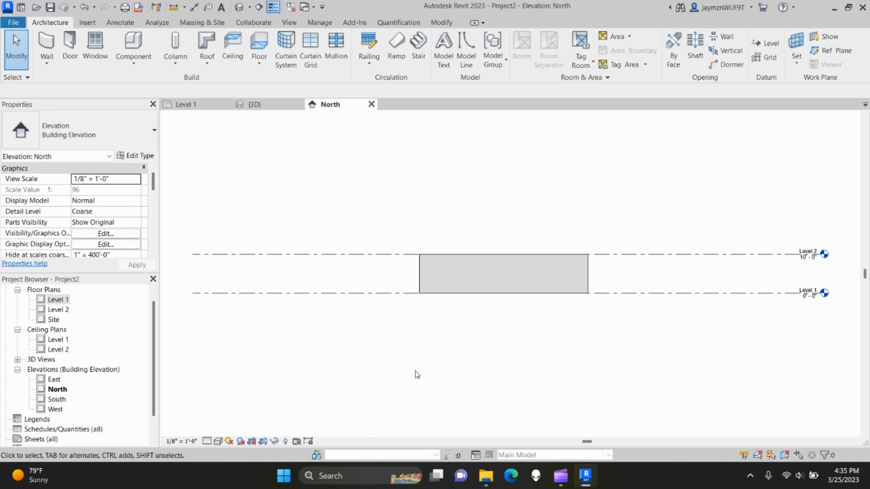
pyautogui.click(371, 104)
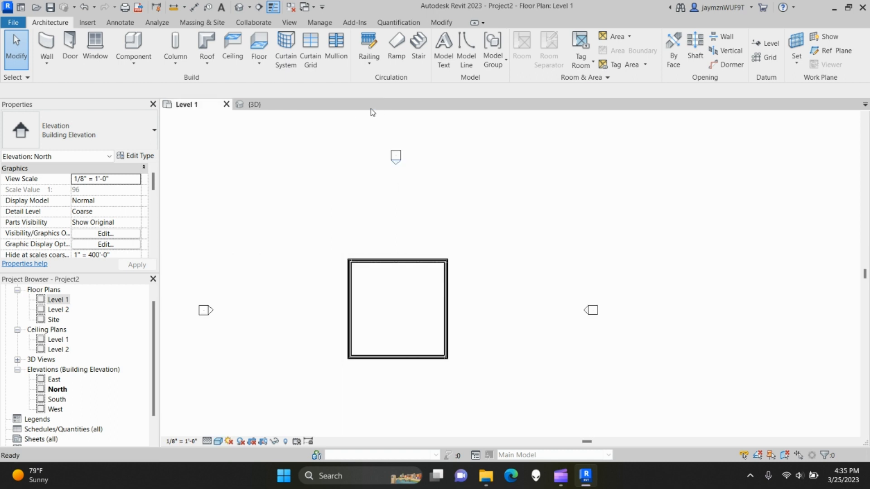
pyautogui.doubleClick(54, 380)
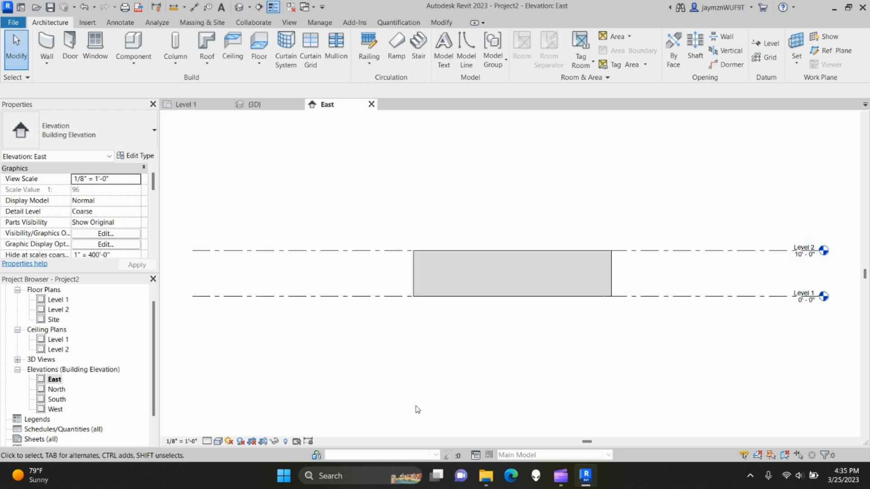
pyautogui.click(207, 442)
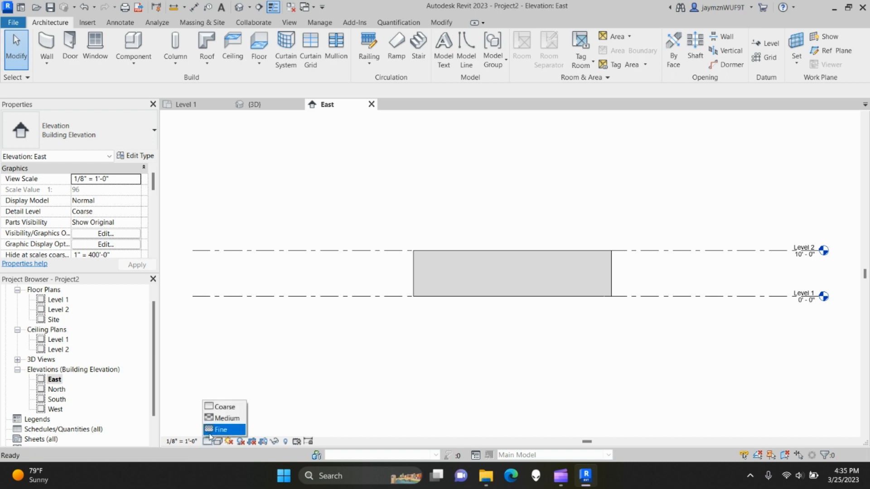
pyautogui.click(213, 429)
pyautogui.click(218, 441)
pyautogui.click(237, 407)
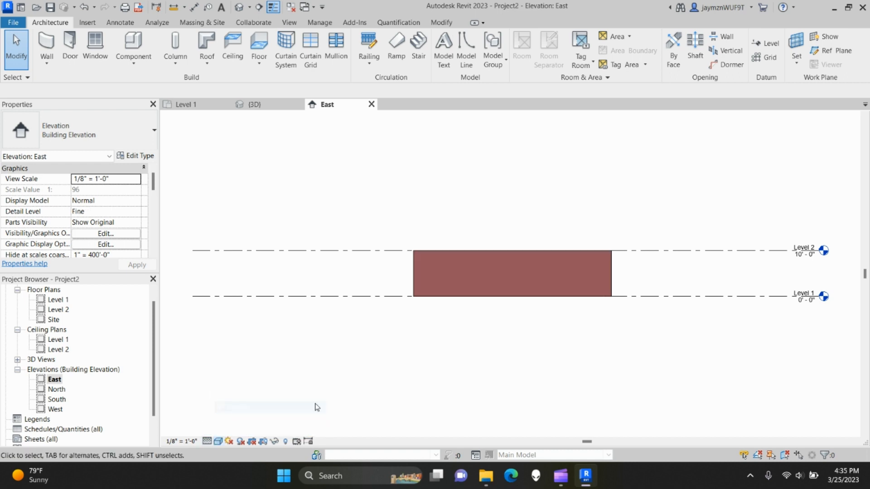
pyautogui.moveTo(502, 349); pyautogui.dragTo(469, 353, button='middle')
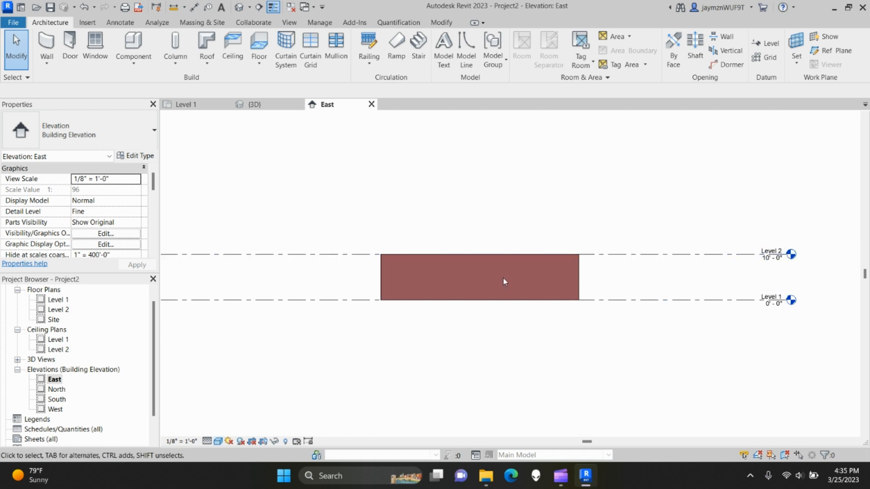
# - Raise Level 2 to 12' - 0", then restore it to 10' - 0"
pyautogui.click(690, 257)
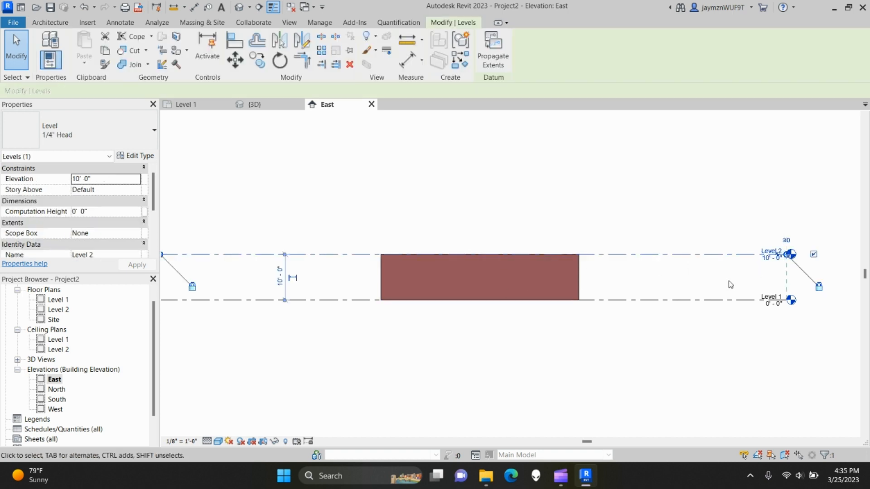
pyautogui.moveTo(766, 273); pyautogui.dragTo(727, 278, button='middle')
pyautogui.click(736, 265)
pyautogui.write('12')
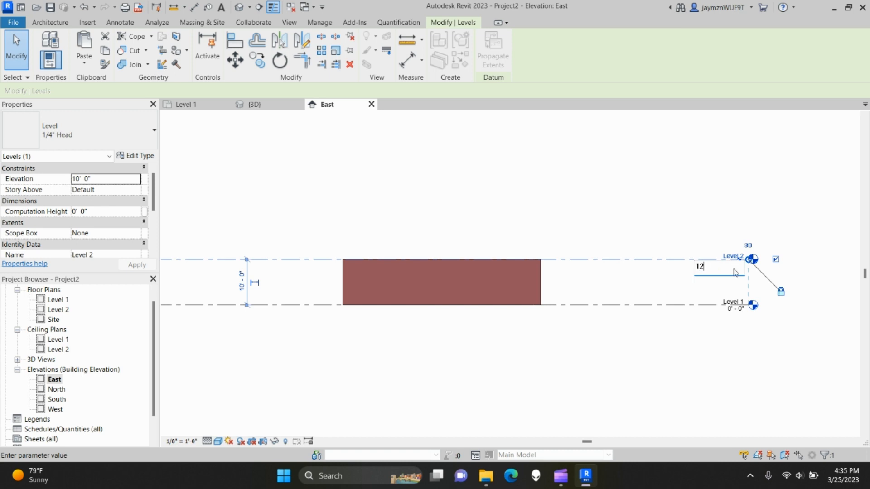
pyautogui.press('Return')
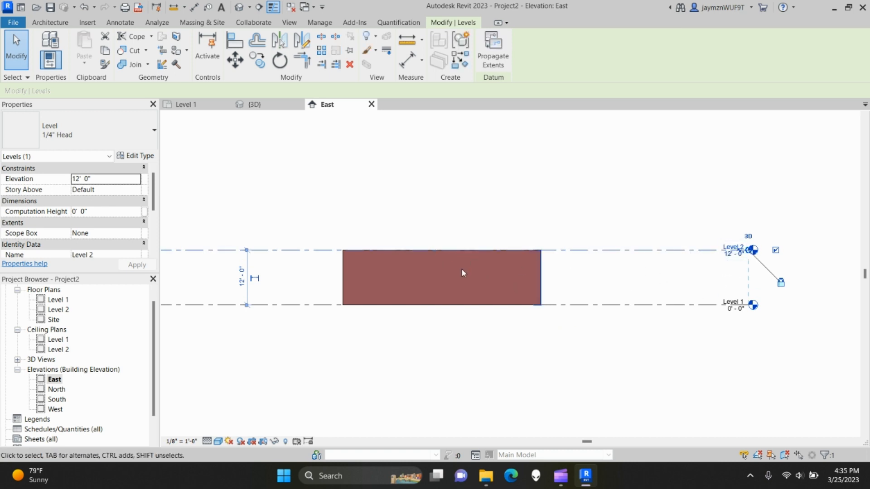
pyautogui.click(731, 257)
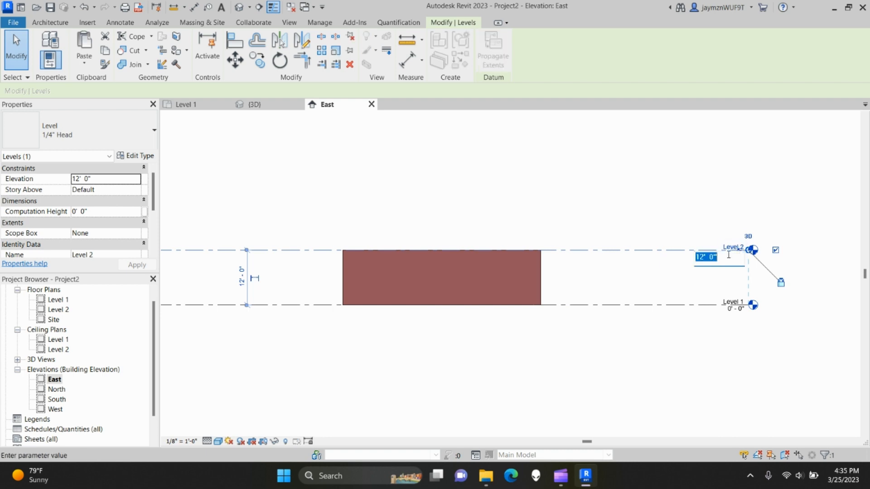
pyautogui.write('10')
pyautogui.press('Return')
pyautogui.click(632, 329)
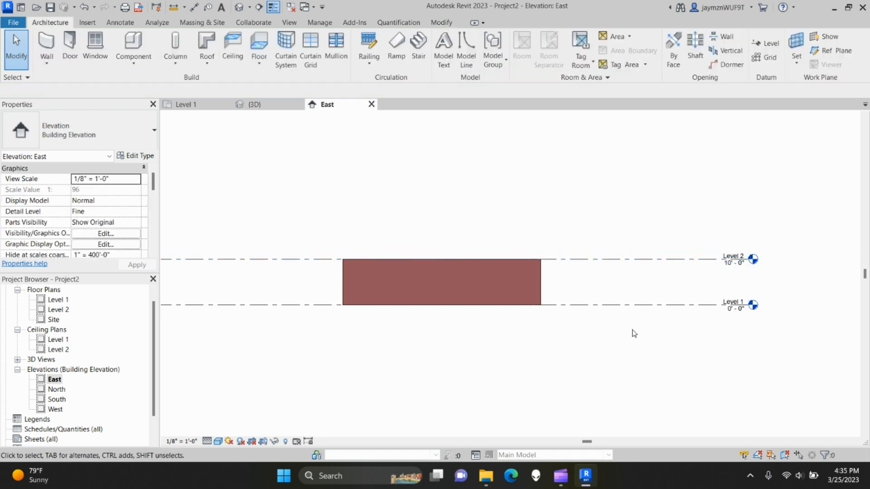
pyautogui.scroll(-1, 610, 349)
pyautogui.moveTo(616, 352)
pyautogui.mouseDown(button='middle')
pyautogui.moveTo(639, 369)
pyautogui.moveTo(602, 354)
pyautogui.mouseUp(button='middle')
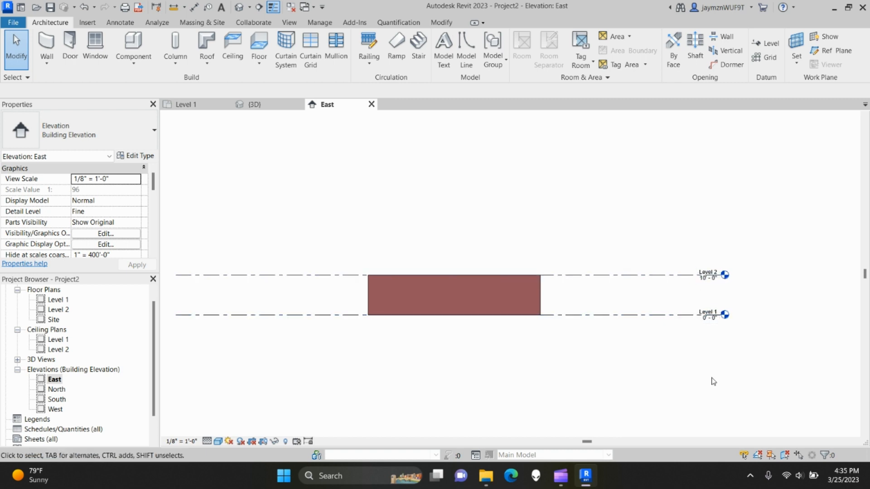
# - Draw a new Level 3 line at 20' - 0" like Level 2, aligned with the other level ends
pyautogui.click(680, 279)
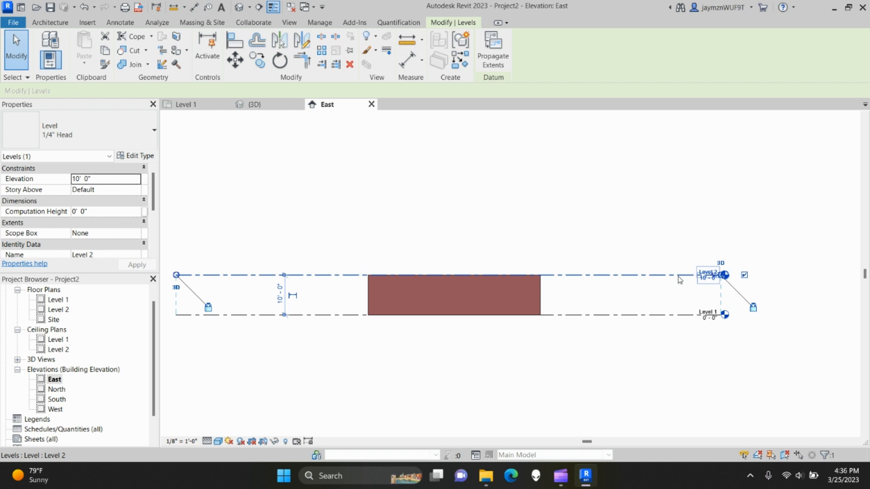
pyautogui.rightClick(679, 280)
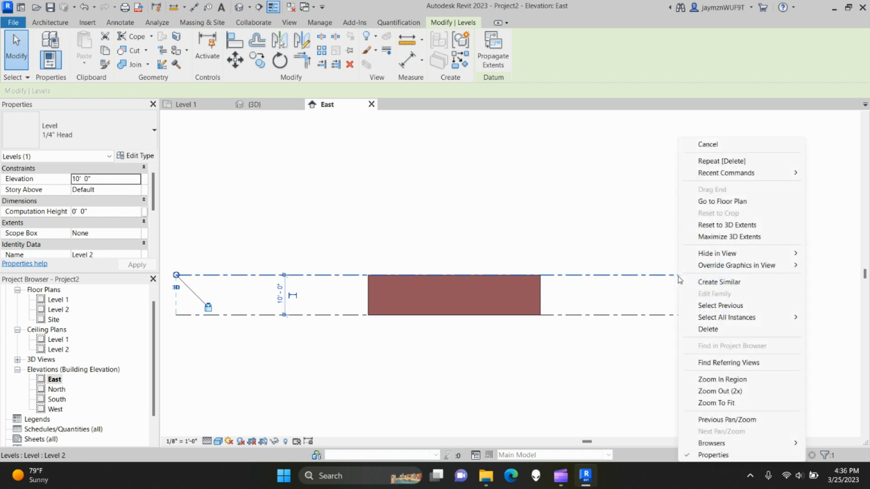
pyautogui.click(719, 286)
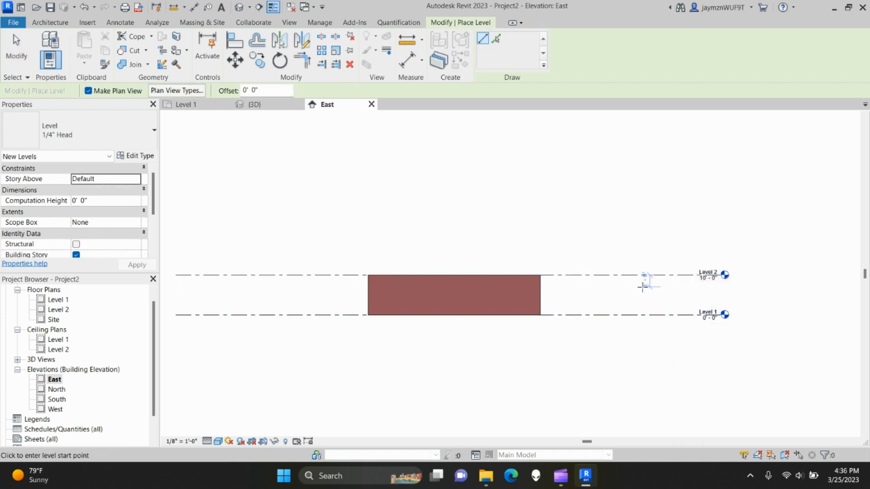
pyautogui.moveTo(522, 289)
pyautogui.mouseDown(button='middle')
pyautogui.moveTo(613, 299)
pyautogui.moveTo(533, 281)
pyautogui.mouseUp(button='middle')
pyautogui.scroll(-1, 614, 299)
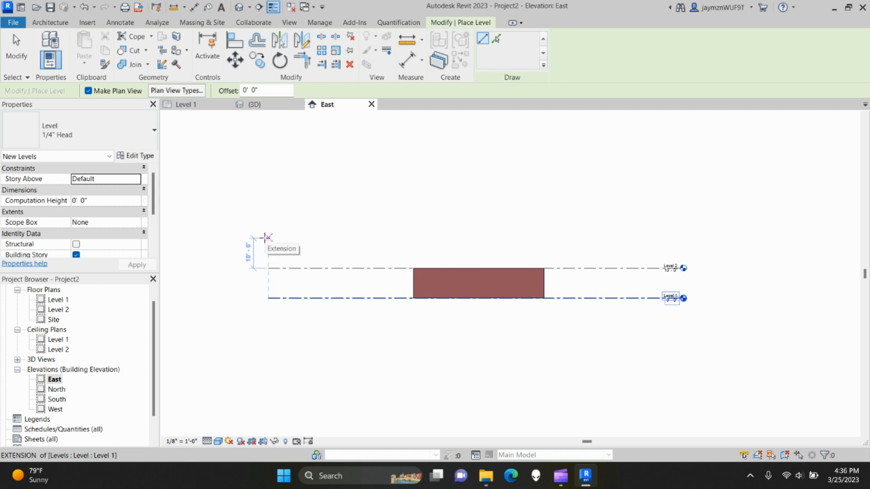
pyautogui.click(266, 237)
pyautogui.click(517, 238)
pyautogui.moveTo(519, 247); pyautogui.dragTo(434, 256, button='middle')
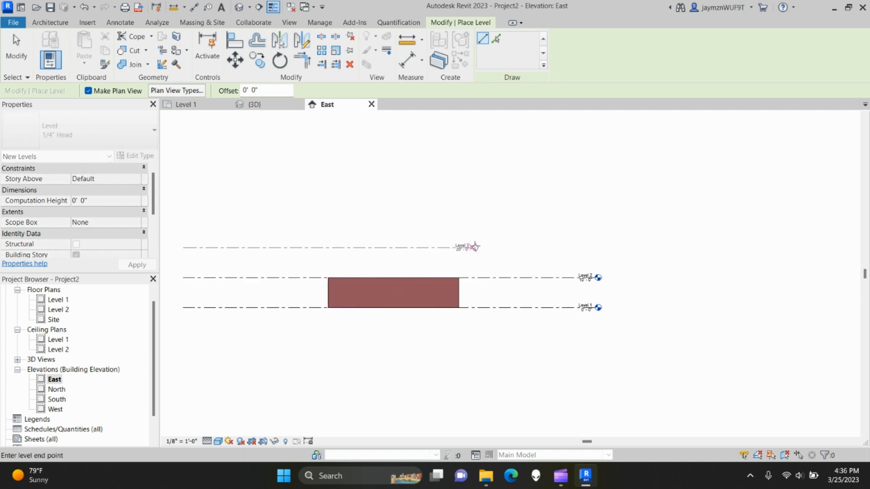
pyautogui.click(598, 247)
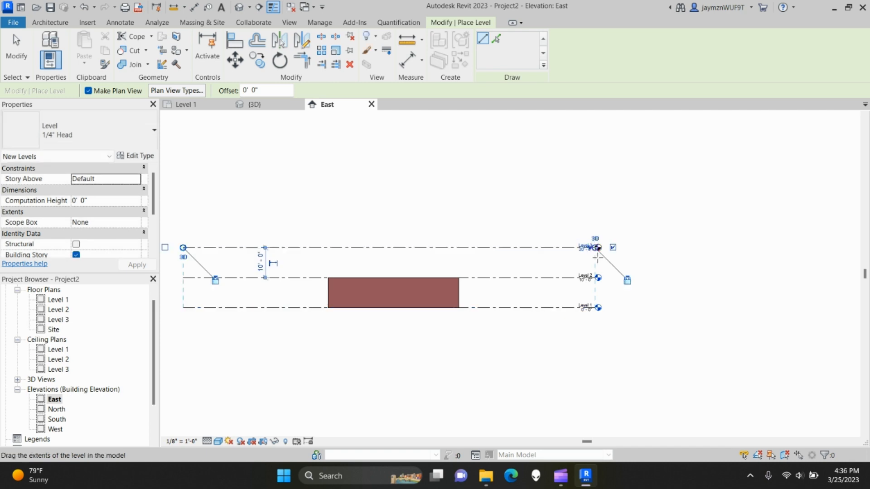
pyautogui.press('Escape')
pyautogui.press('Escape')
pyautogui.scroll(3, 588, 256)
pyautogui.scroll(2, 587, 257)
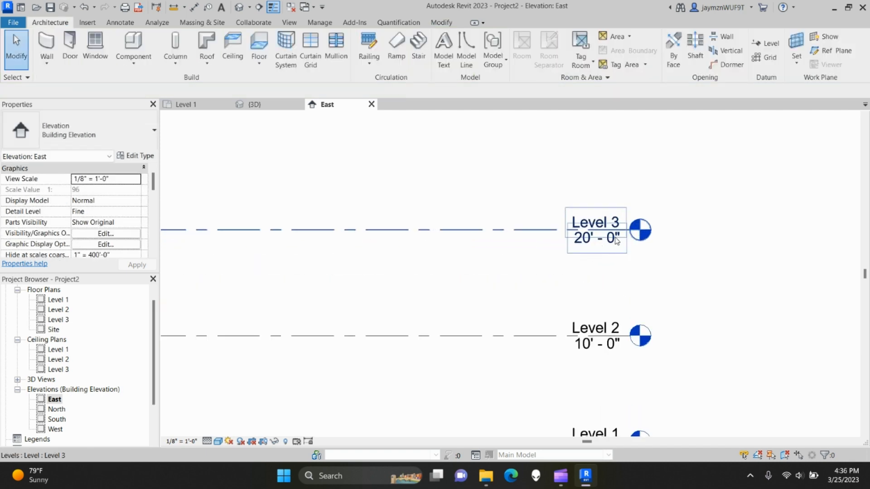
pyautogui.scroll(-2, 358, 290)
pyautogui.moveTo(331, 289); pyautogui.dragTo(503, 277, button='middle')
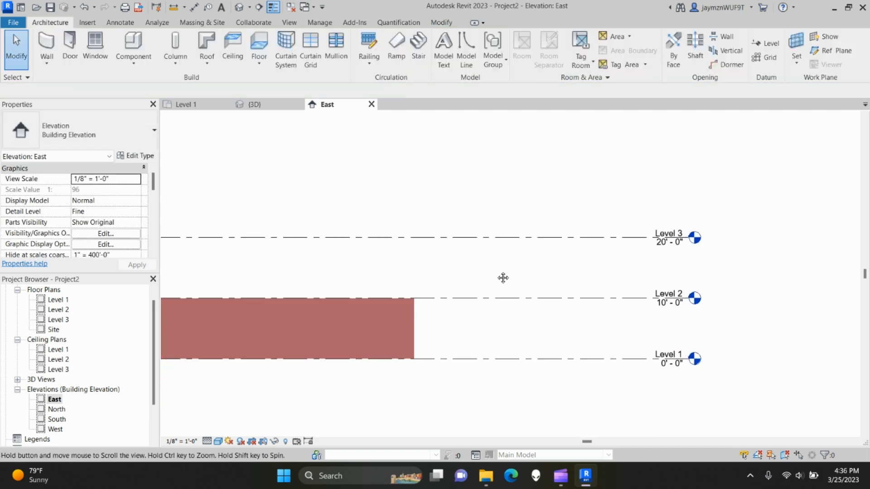
pyautogui.scroll(-2, 472, 281)
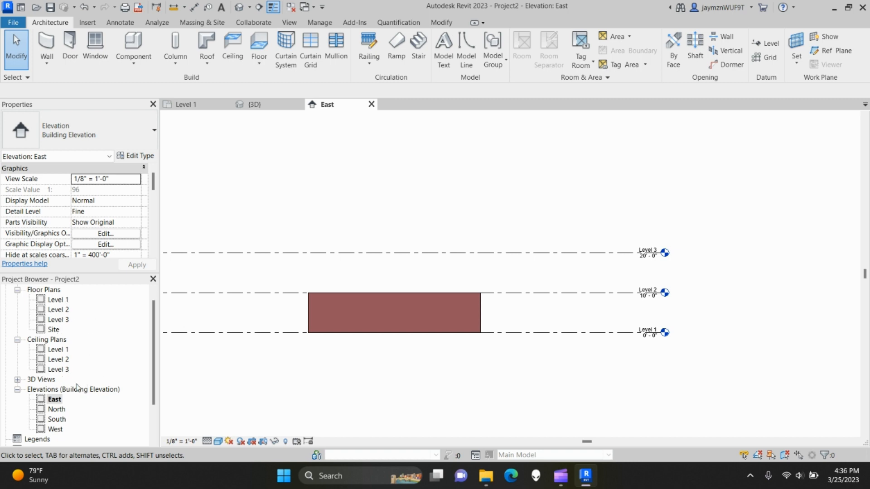
pyautogui.click(322, 332)
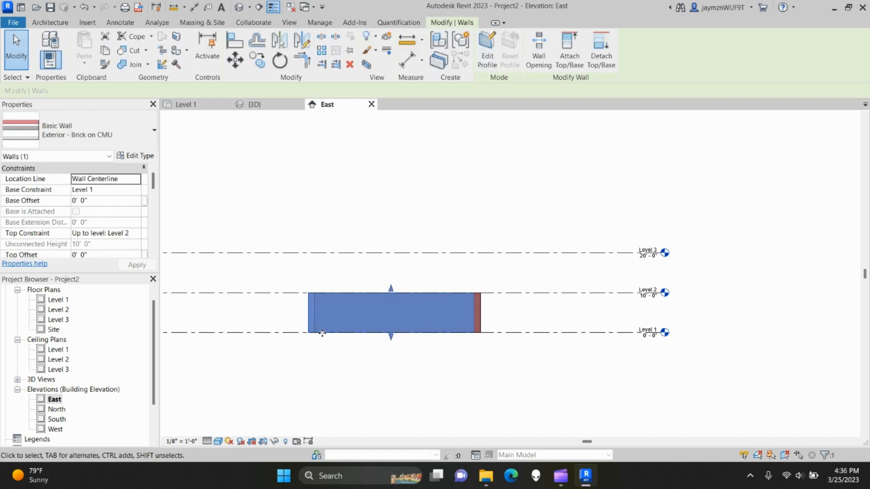
pyautogui.click(140, 238)
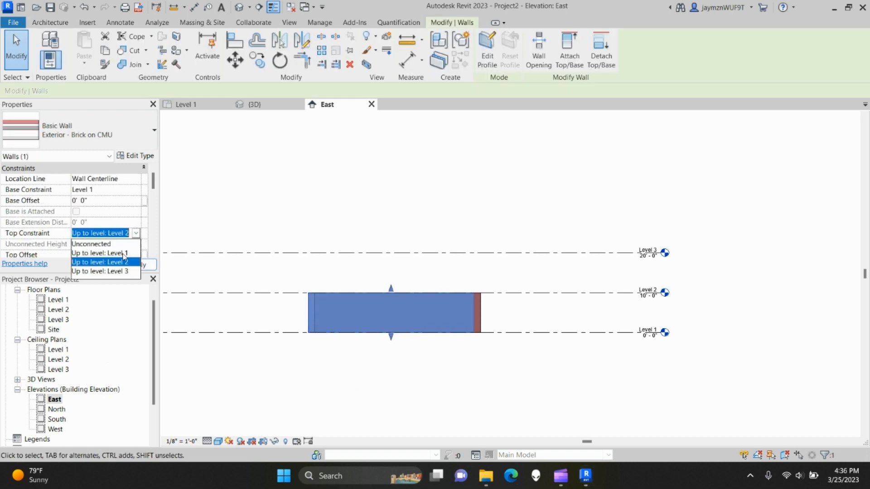
pyautogui.click(124, 271)
pyautogui.click(146, 266)
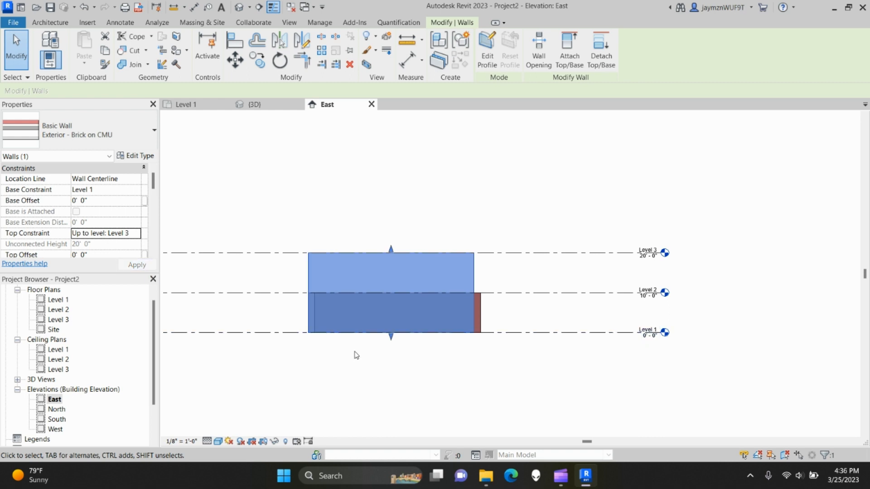
pyautogui.click(380, 363)
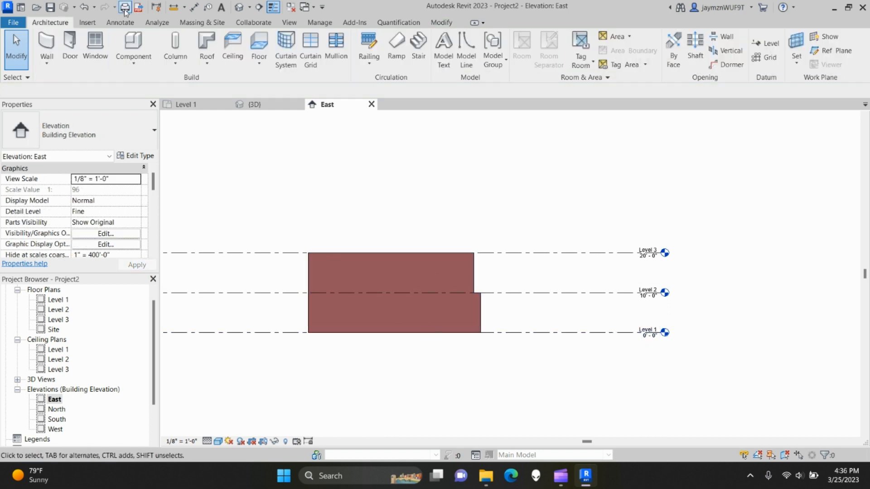
pyautogui.click(95, 7)
pyautogui.click(94, 22)
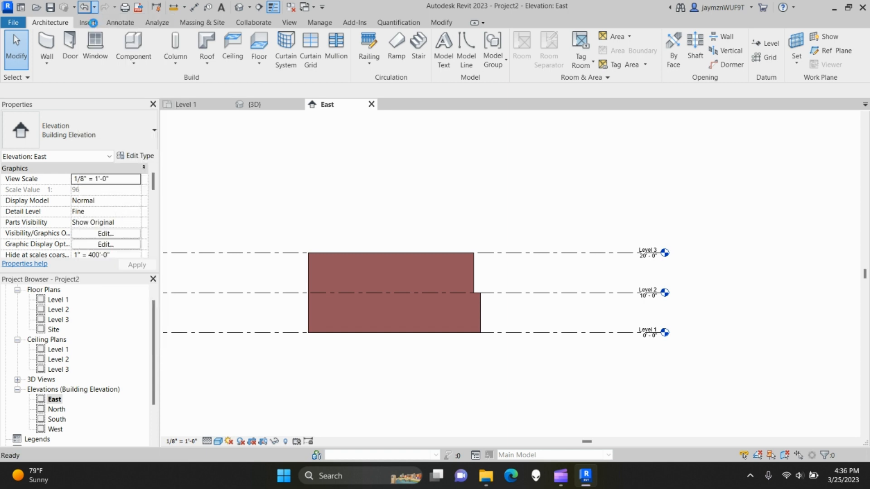
# - Open the Level 1 floor plan and set the four walls' Top Constraint to Level 3
pyautogui.doubleClick(51, 300)
pyautogui.scroll(2, 380, 316)
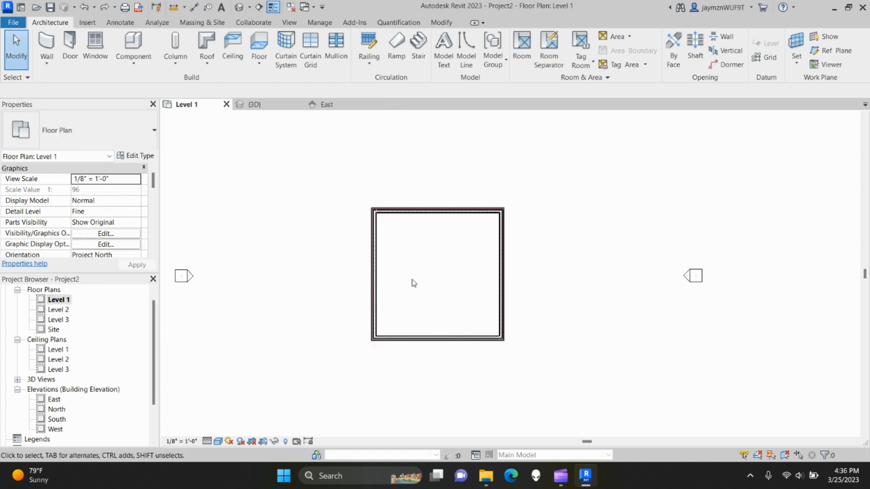
pyautogui.scroll(-3, 414, 289)
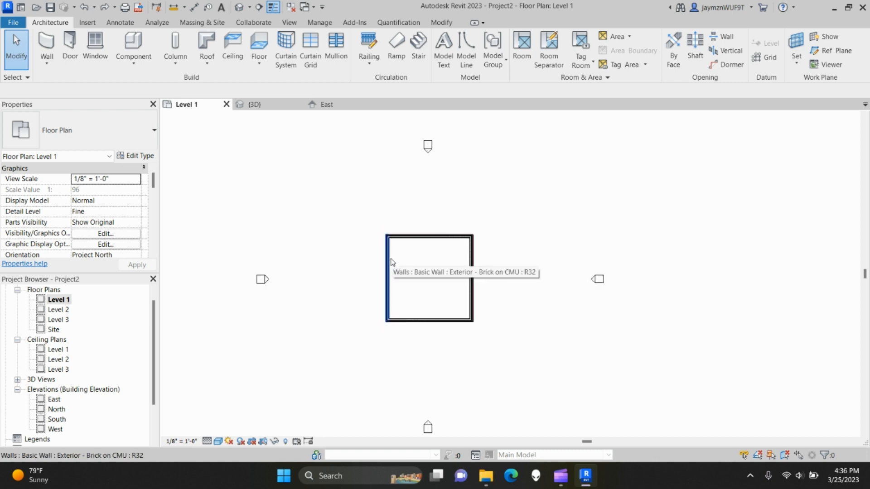
pyautogui.press('Tab')
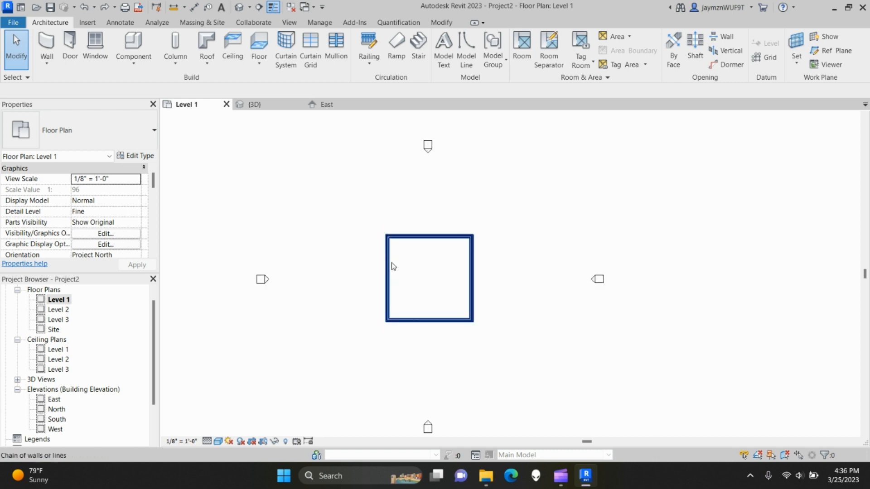
pyautogui.click(390, 267)
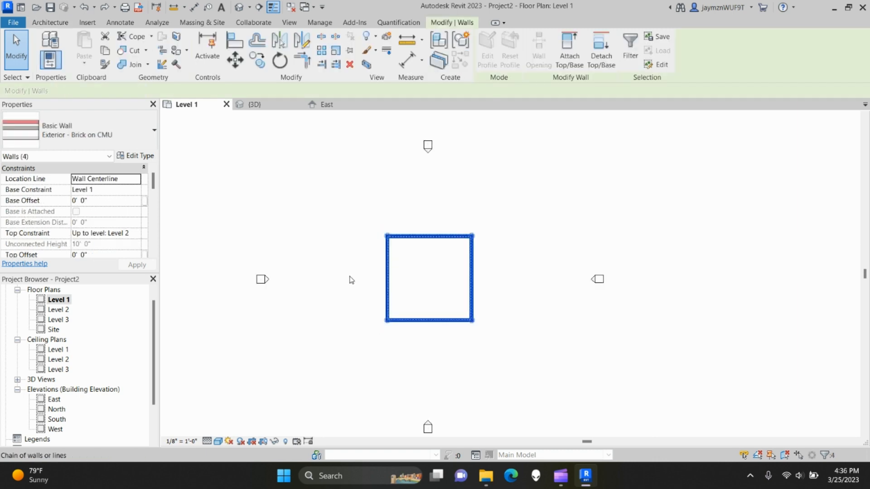
pyautogui.click(137, 232)
pyautogui.click(117, 271)
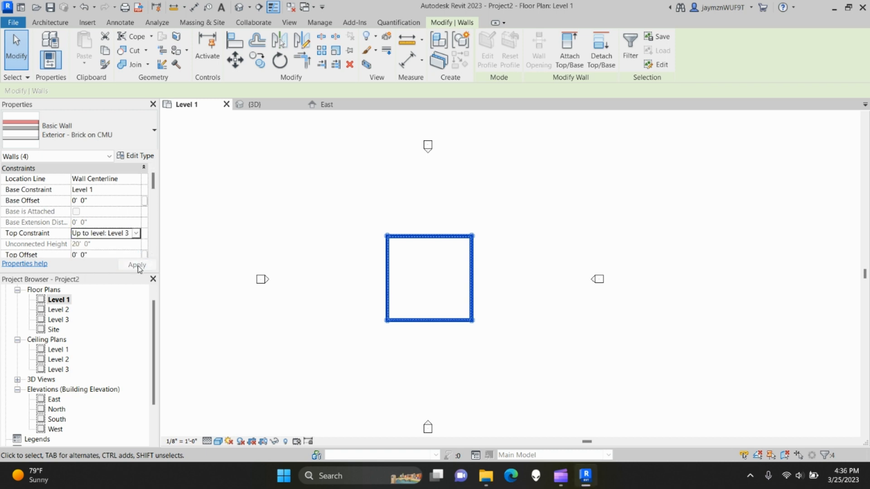
pyautogui.click(357, 377)
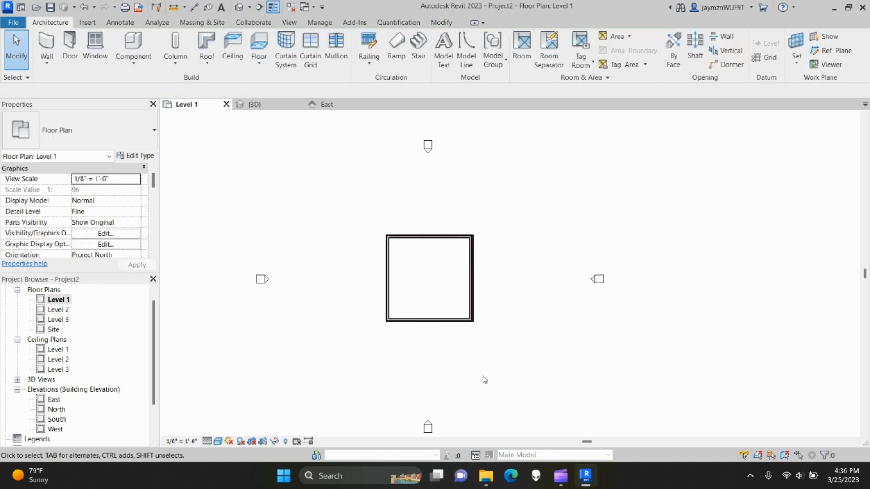
# - Reselect the wall chain and return its Top Constraint to Level 2
pyautogui.press('Tab')
pyautogui.click(392, 267)
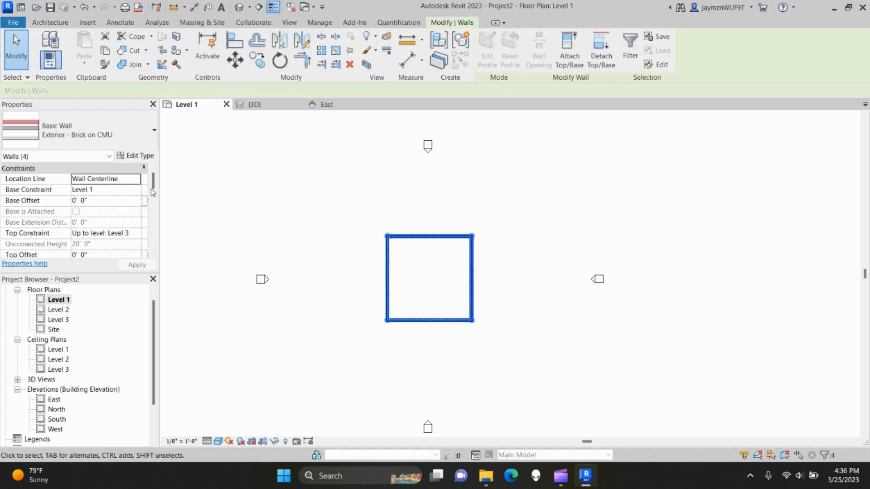
pyautogui.click(136, 233)
pyautogui.click(123, 262)
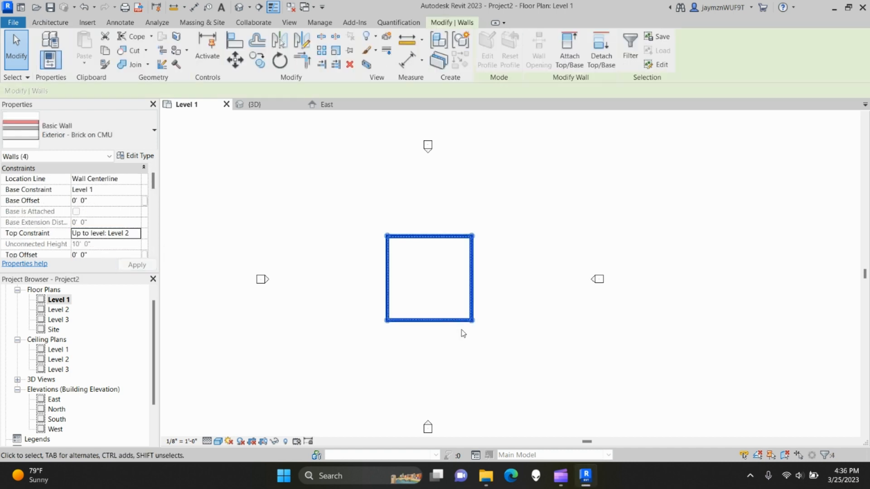
pyautogui.click(436, 288)
pyautogui.scroll(4, 433, 291)
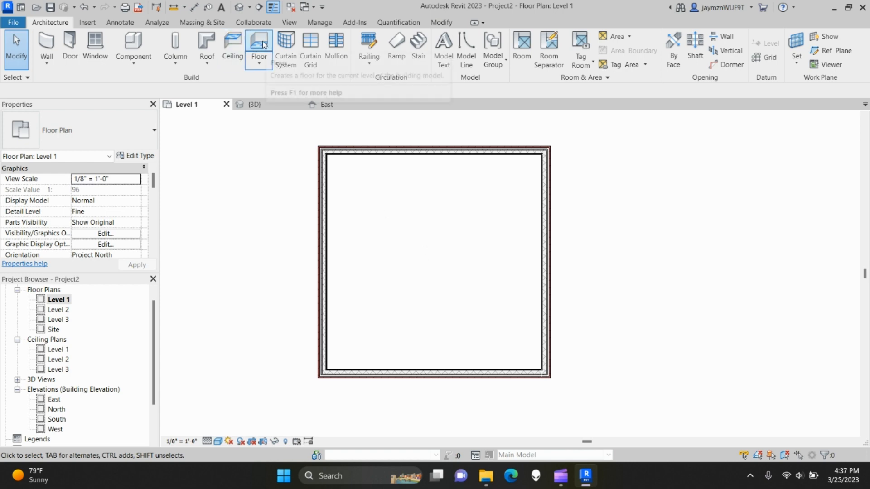
# - Start an architectural floor sketch and set its type to Wood Joist 10" - Wood Finish
pyautogui.click(258, 63)
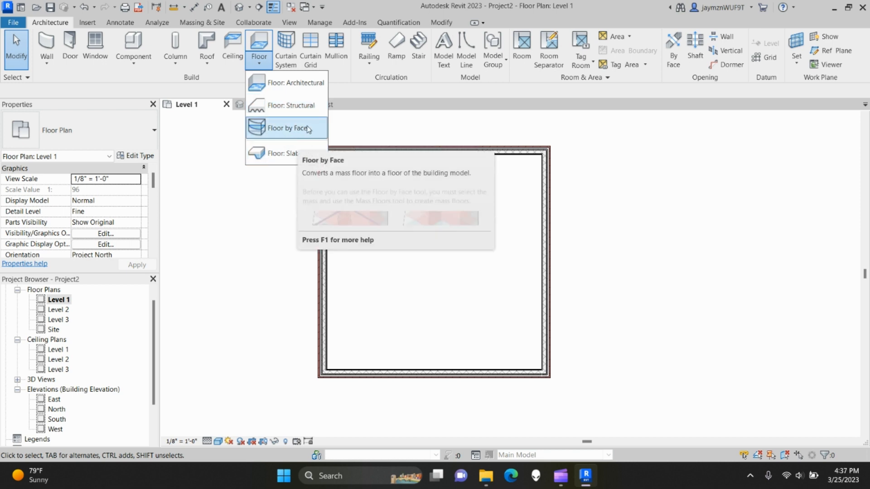
pyautogui.click(299, 86)
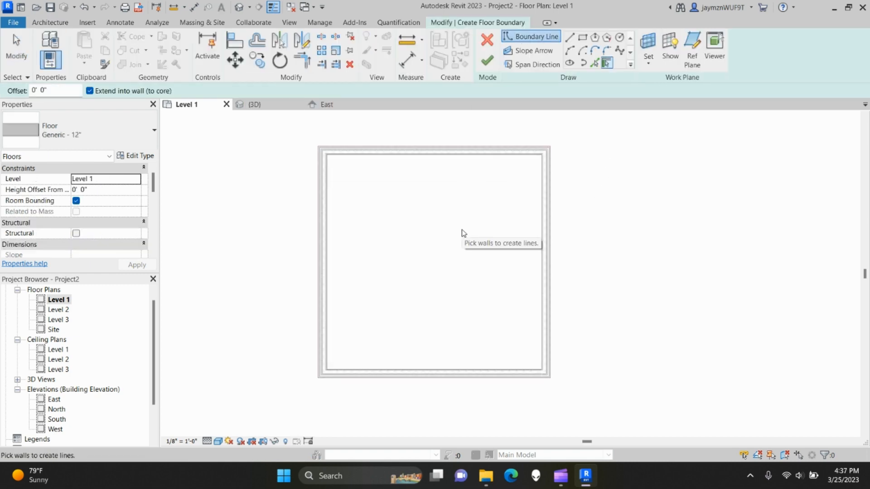
pyautogui.click(34, 133)
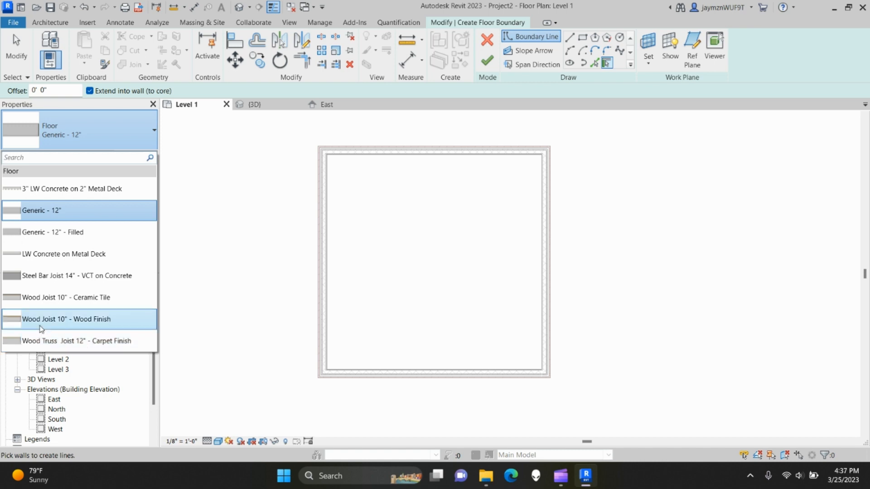
pyautogui.click(65, 322)
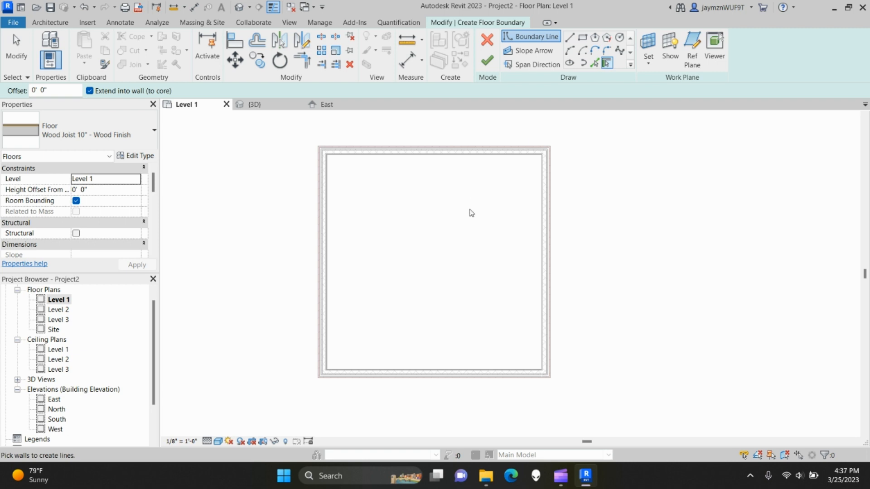
# - Pick the top, left, bottom and right walls as floor boundaries, flipping the right line inward
pyautogui.click(421, 157)
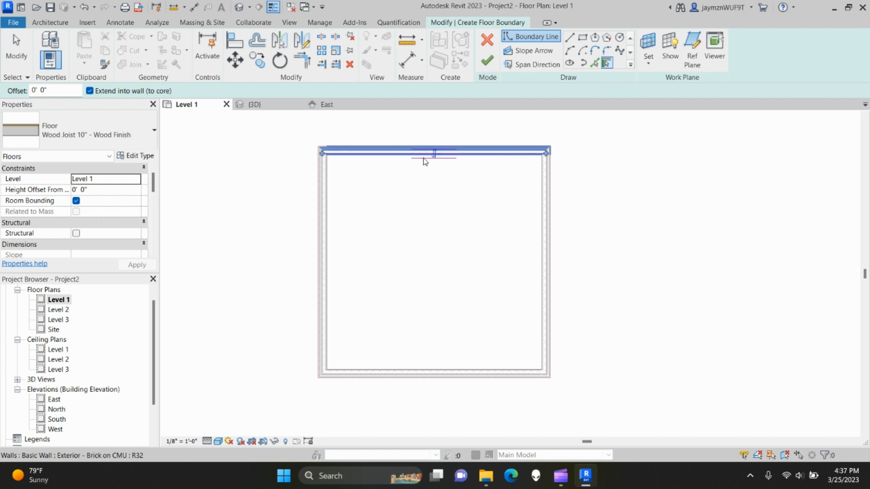
pyautogui.click(327, 262)
pyautogui.click(435, 374)
pyautogui.click(546, 263)
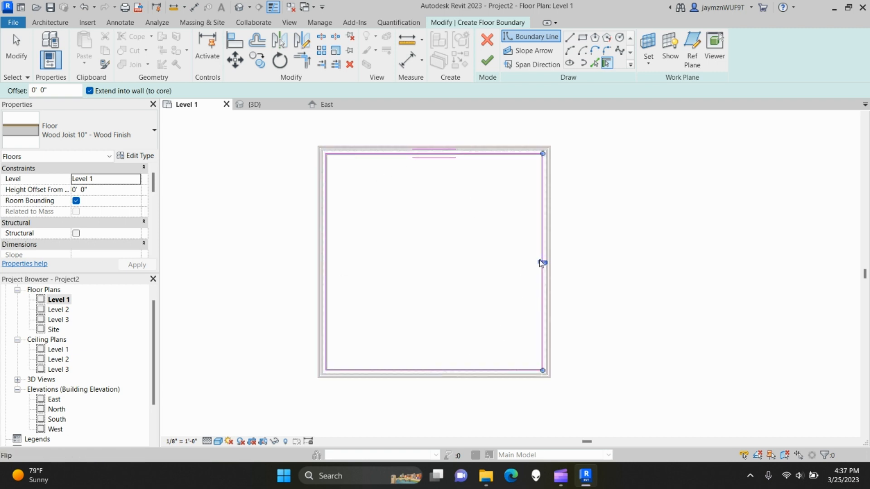
pyautogui.scroll(3, 516, 286)
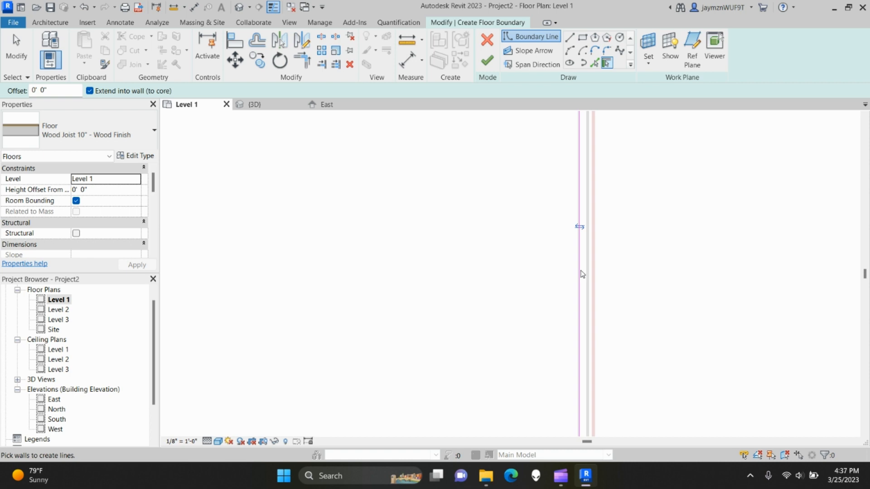
pyautogui.click(580, 227)
pyautogui.click(586, 226)
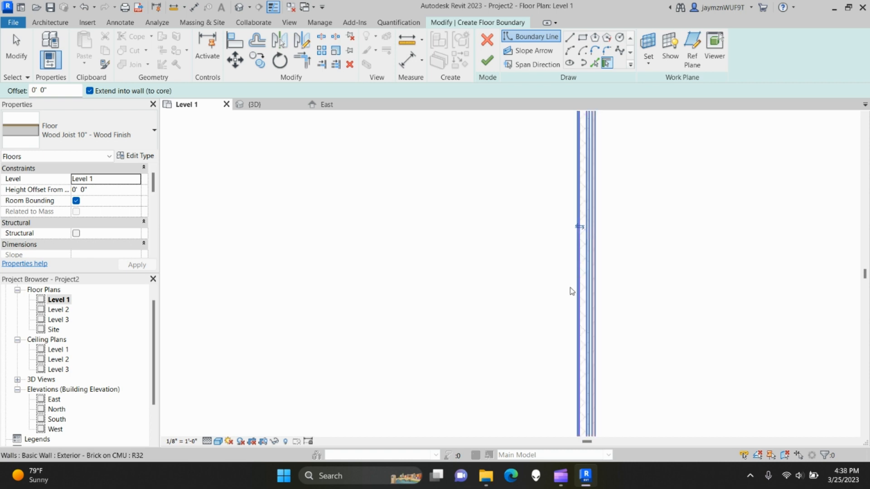
pyautogui.scroll(-5, 541, 313)
pyautogui.press('Escape')
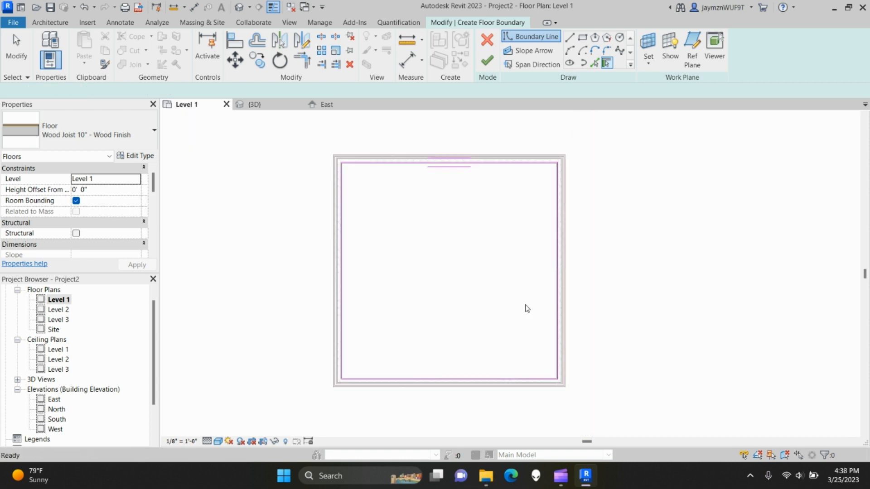
# - Check the top-left boundary corner and finish the floor sketch
pyautogui.scroll(2, 340, 172)
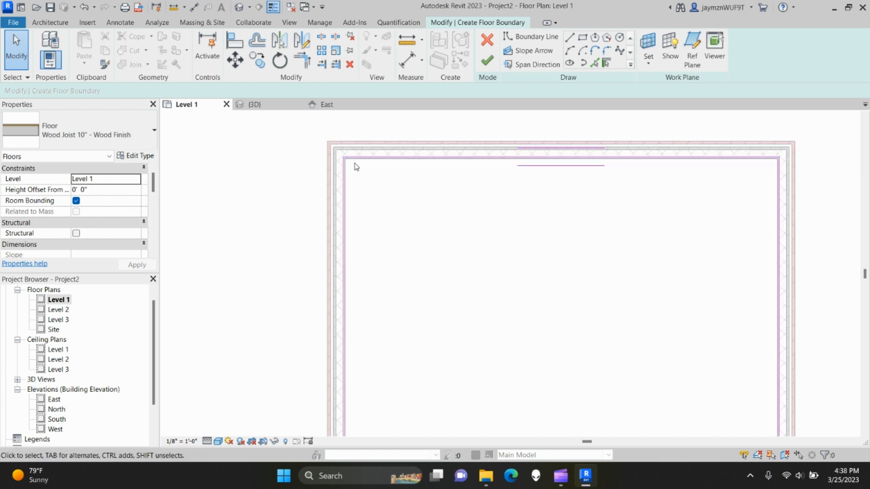
pyautogui.scroll(4, 344, 161)
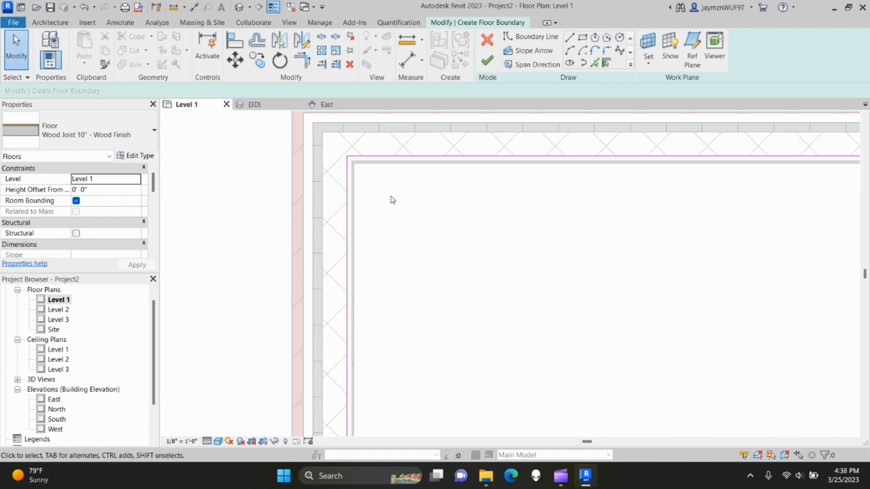
pyautogui.moveTo(358, 161); pyautogui.dragTo(360, 189, button='middle')
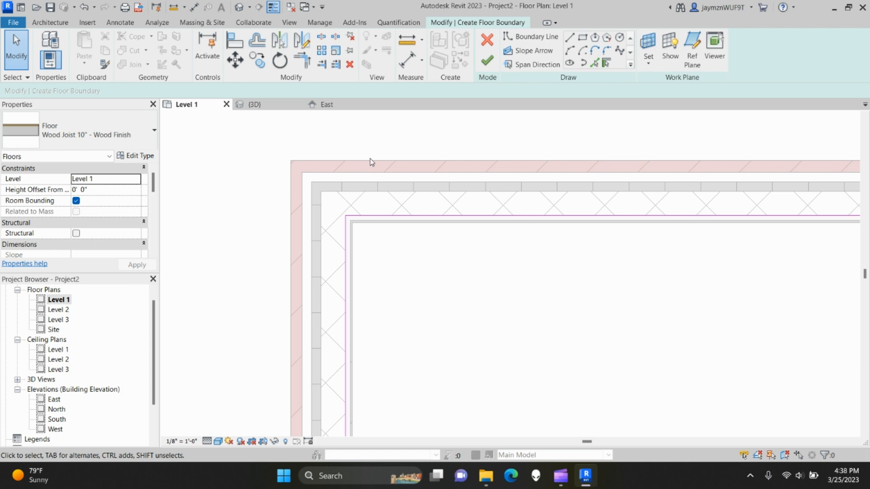
pyautogui.scroll(-5, 442, 262)
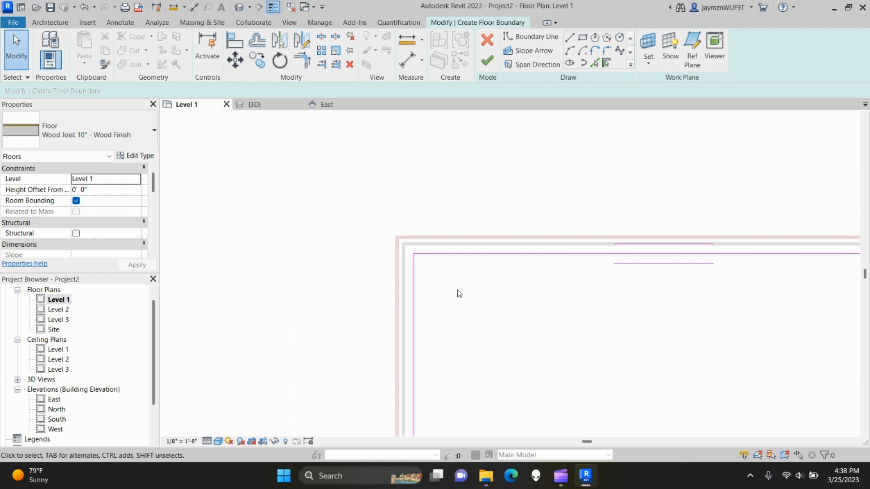
pyautogui.click(487, 60)
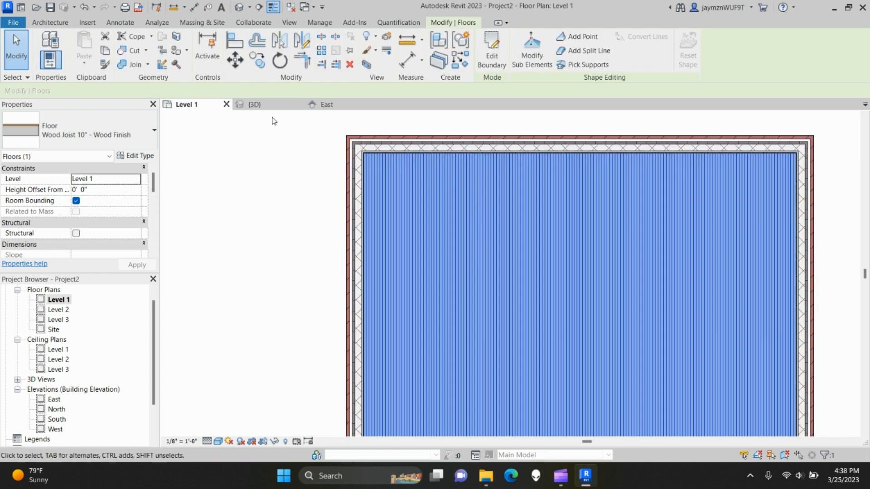
pyautogui.click(261, 109)
pyautogui.scroll(5, 433, 292)
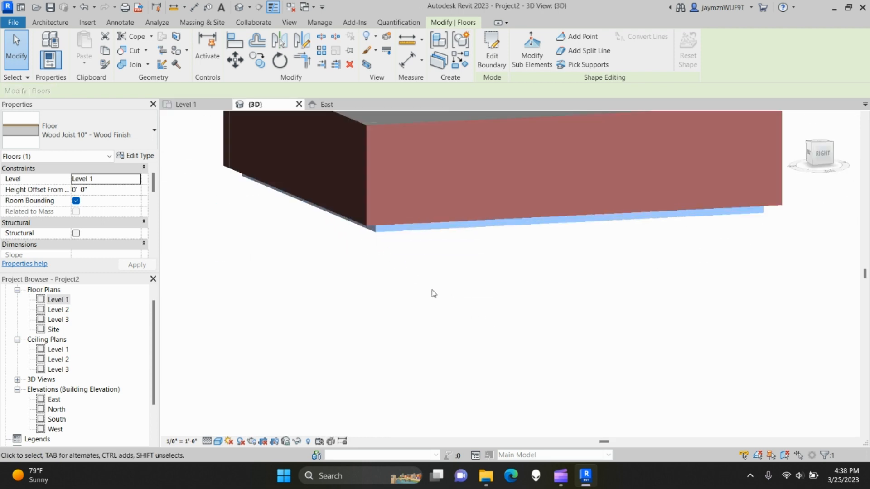
pyautogui.keyDown('shift'); pyautogui.moveTo(441, 300); pyautogui.dragTo(501, 346, button='middle'); pyautogui.keyUp('shift')
pyautogui.moveTo(573, 339)
pyautogui.keyDown('shift'); pyautogui.mouseDown(button='middle')
pyautogui.moveTo(563, 352)
pyautogui.moveTo(571, 349)
pyautogui.mouseUp(button='middle'); pyautogui.keyUp('shift')
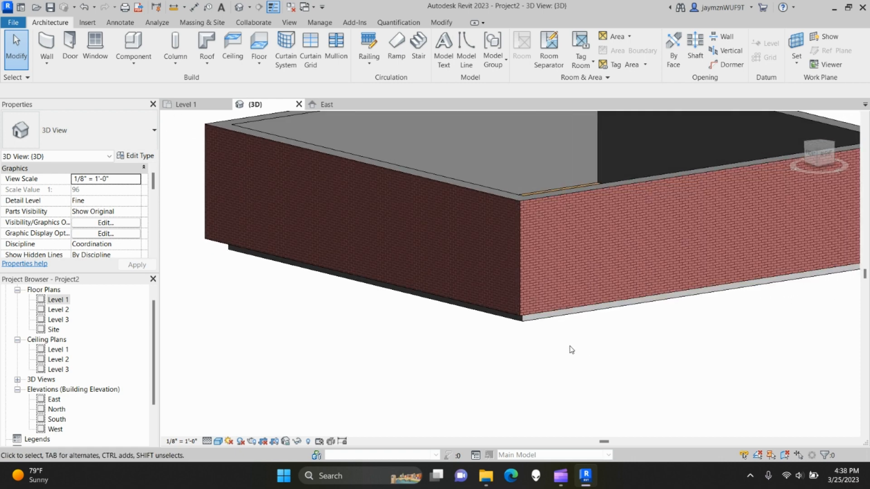
pyautogui.click(200, 105)
pyautogui.scroll(-5, 389, 199)
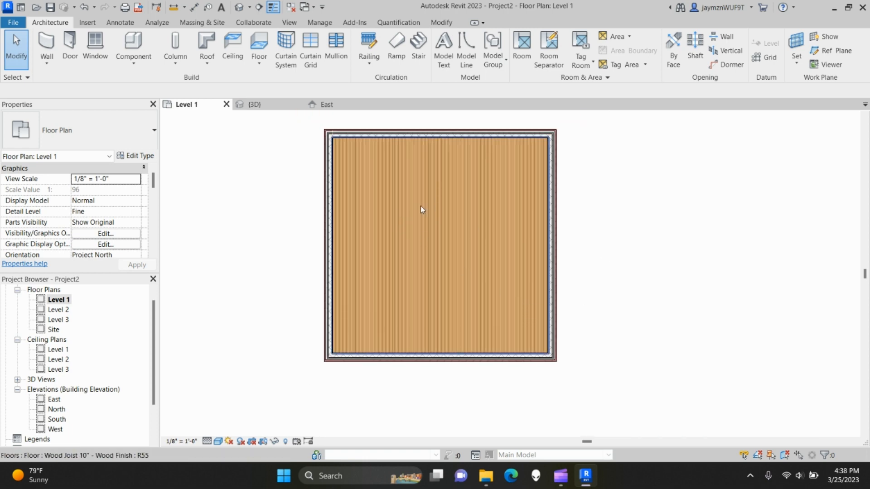
# - Tab-select the floor beneath the walls and reopen its boundary sketch
pyautogui.click(422, 219)
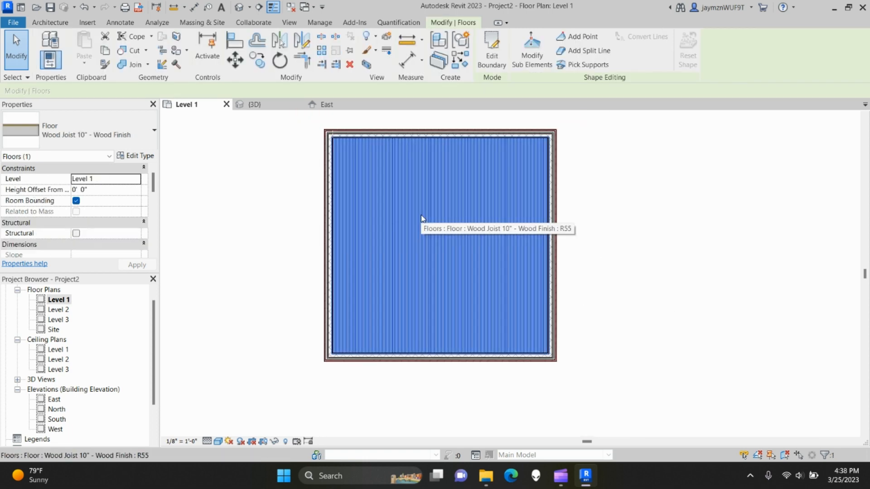
pyautogui.click(675, 289)
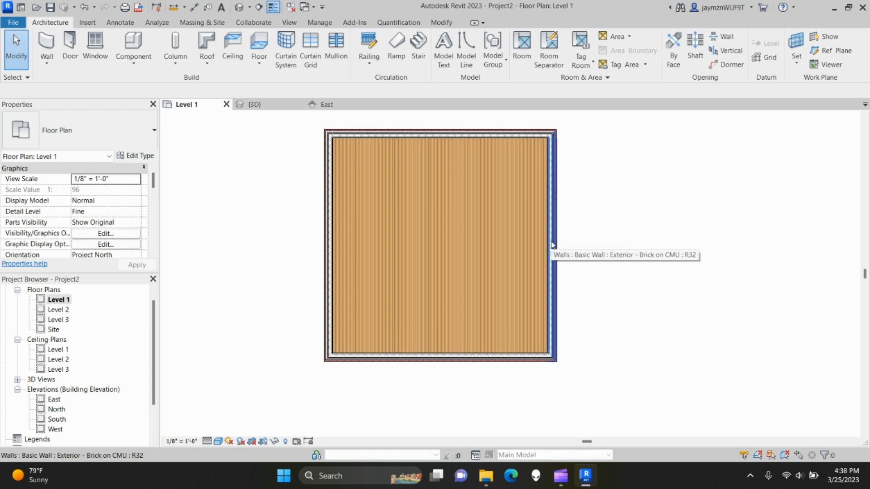
pyautogui.press('Tab')
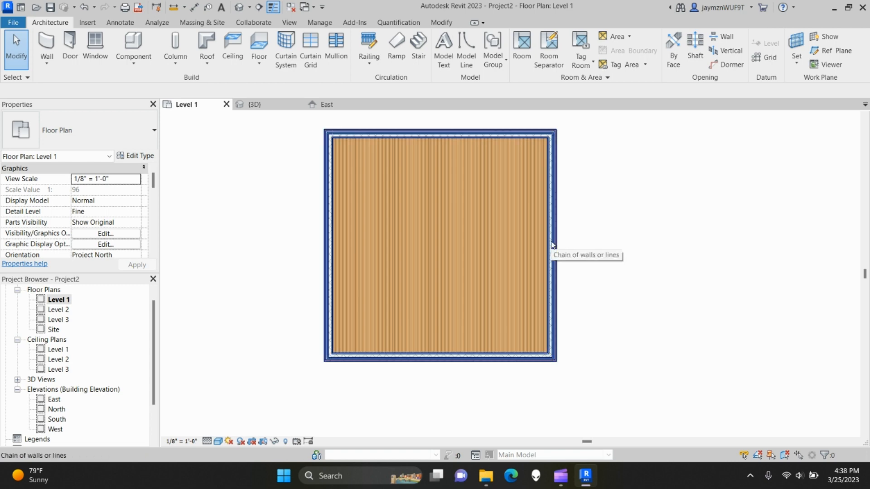
pyautogui.press('Tab')
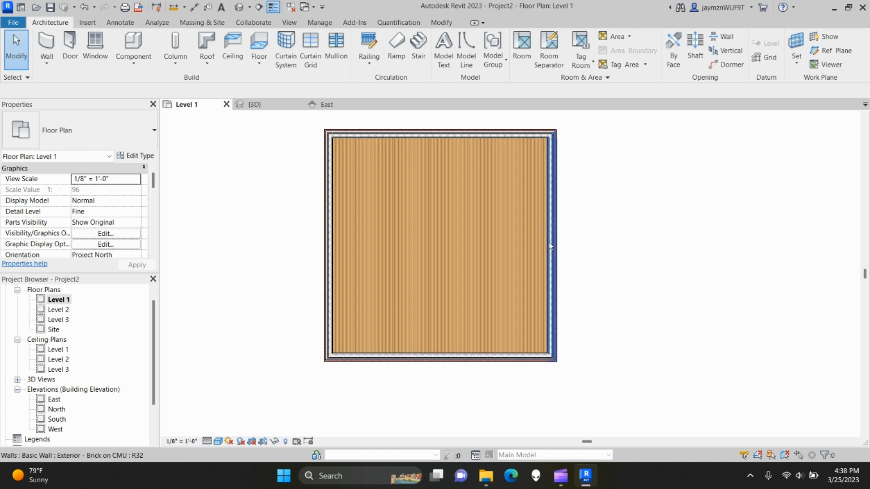
pyautogui.press('Tab')
pyautogui.press('Tab')
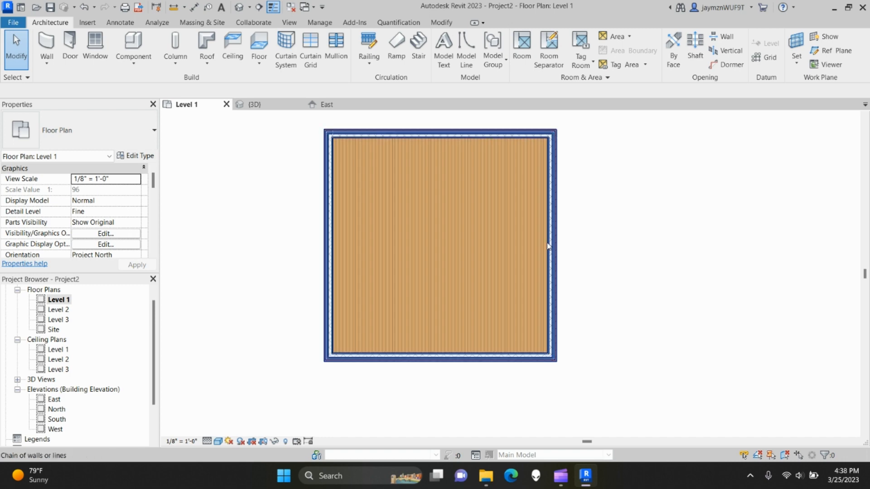
pyautogui.click(548, 246)
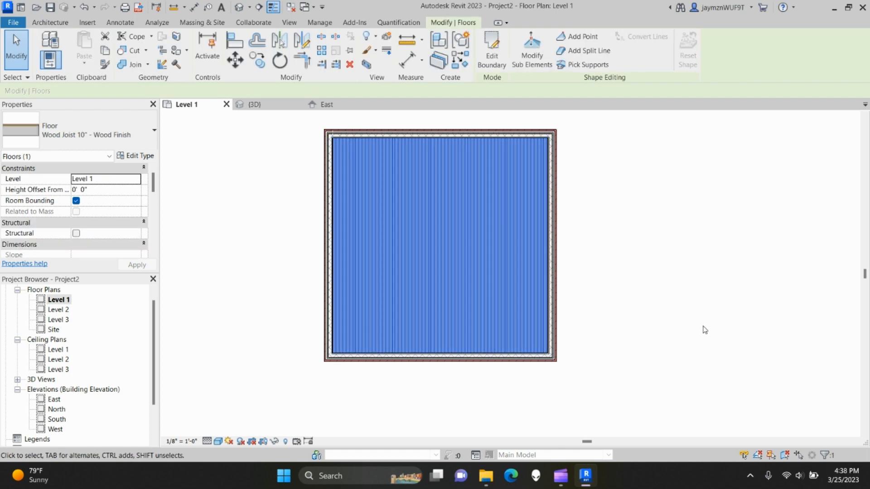
pyautogui.click(492, 49)
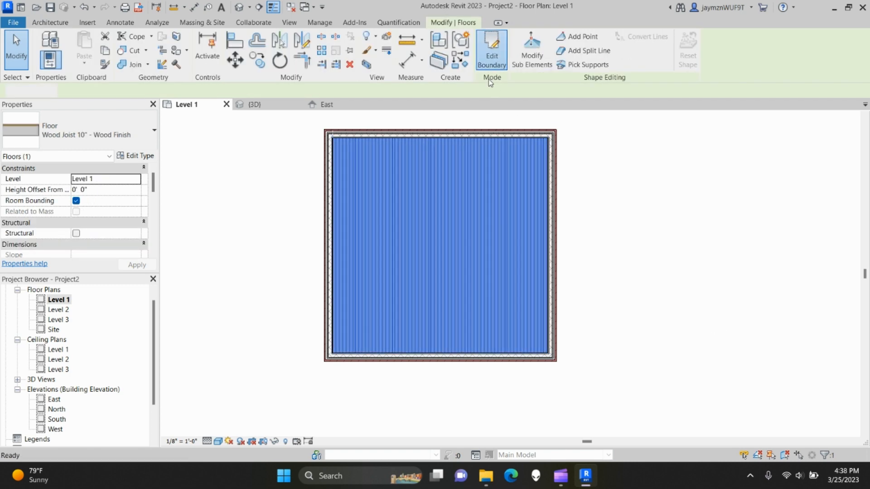
# - Move the top boundary line down 6" and the left line onto the wall's inner face
pyautogui.scroll(3, 380, 146)
pyautogui.moveTo(381, 145)
pyautogui.mouseDown(button='middle')
pyautogui.moveTo(391, 166)
pyautogui.moveTo(421, 180)
pyautogui.mouseUp(button='middle')
pyautogui.scroll(2, 379, 164)
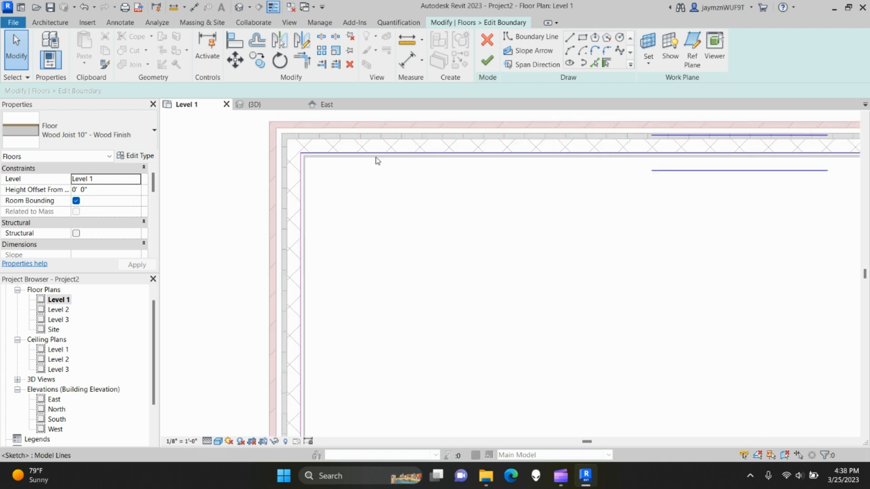
pyautogui.click(376, 156)
pyautogui.moveTo(375, 157); pyautogui.dragTo(374, 168)
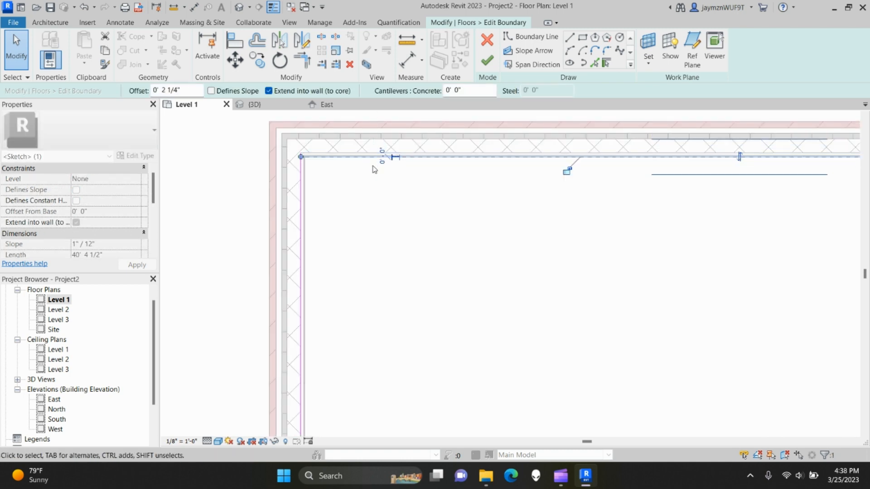
pyautogui.scroll(3, 316, 159)
pyautogui.click(285, 191)
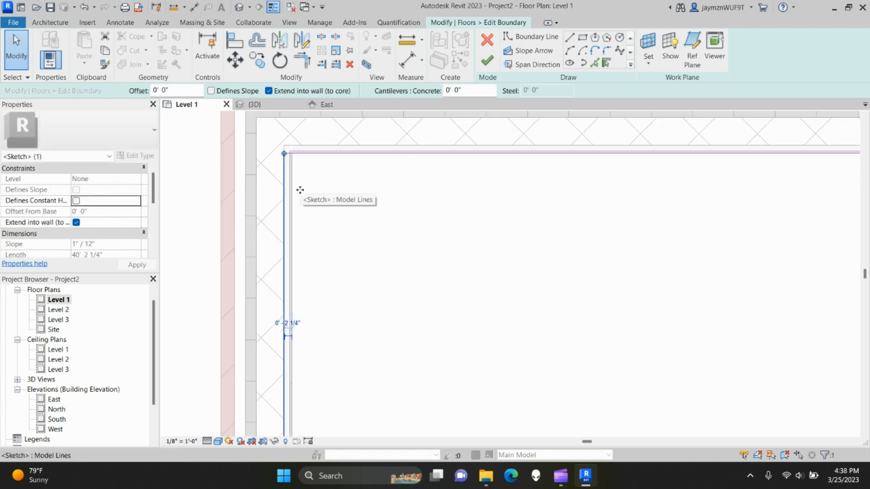
pyautogui.moveTo(288, 191); pyautogui.dragTo(300, 196)
pyautogui.scroll(-3, 470, 258)
# - Snap the right and bottom boundary lines to the inner wall faces and finish the edit
pyautogui.moveTo(761, 302); pyautogui.dragTo(547, 250, button='middle')
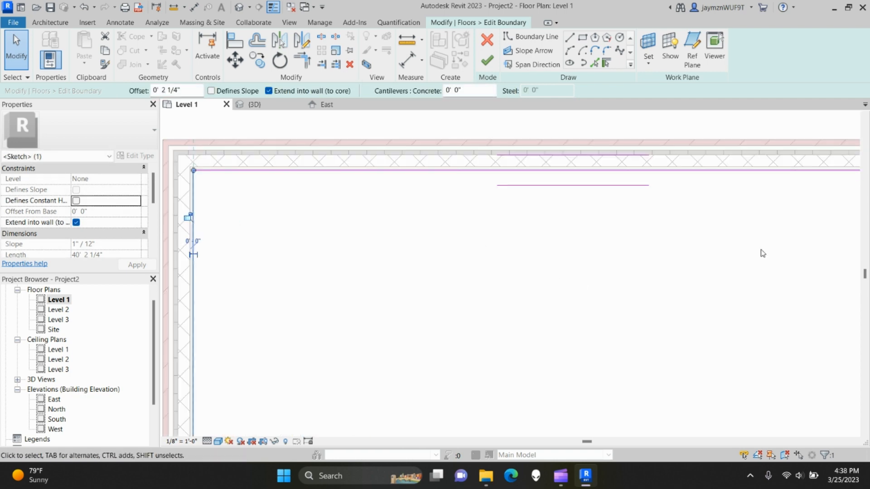
pyautogui.moveTo(797, 255); pyautogui.dragTo(543, 237, button='middle')
pyautogui.scroll(3, 692, 254)
pyautogui.moveTo(714, 257); pyautogui.dragTo(696, 260)
pyautogui.scroll(-3, 582, 308)
pyautogui.moveTo(537, 324); pyautogui.dragTo(536, 190, button='middle')
pyautogui.moveTo(442, 406); pyautogui.dragTo(518, 258, button='middle')
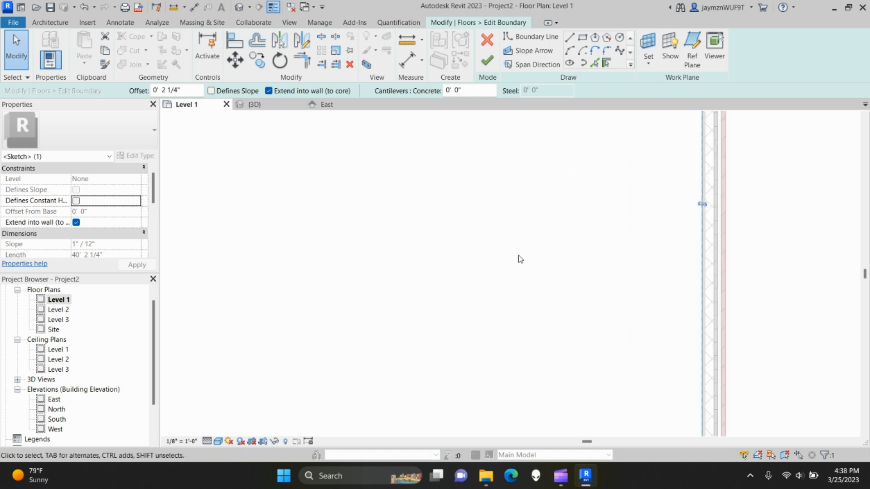
pyautogui.moveTo(446, 385); pyautogui.dragTo(509, 254, button='middle')
pyautogui.scroll(2, 358, 335)
pyautogui.moveTo(358, 336); pyautogui.dragTo(397, 159, button='middle')
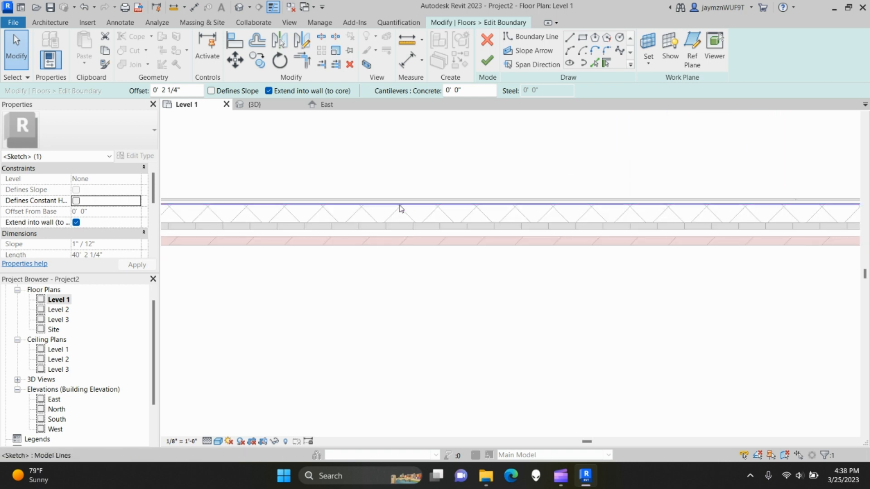
pyautogui.moveTo(399, 204)
pyautogui.mouseDown()
pyautogui.moveTo(396, 179)
pyautogui.moveTo(393, 199)
pyautogui.mouseUp()
pyautogui.click(487, 61)
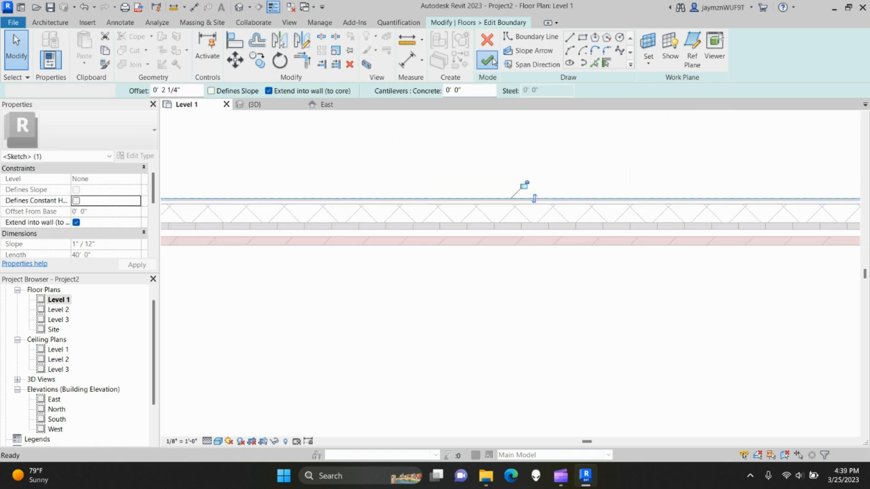
# - Switch to the 3D view and orbit to inspect the left wall's base against the floor
pyautogui.click(290, 106)
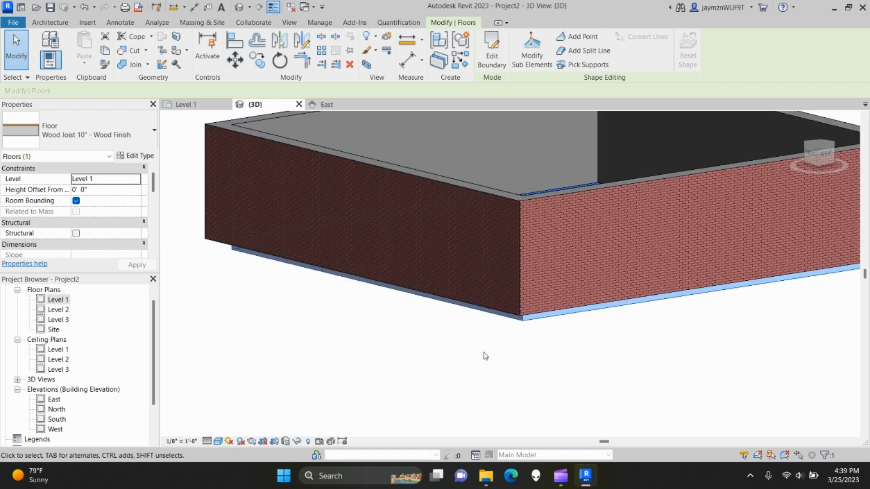
pyautogui.keyDown('shift'); pyautogui.moveTo(553, 353); pyautogui.dragTo(435, 266, button='middle'); pyautogui.keyUp('shift')
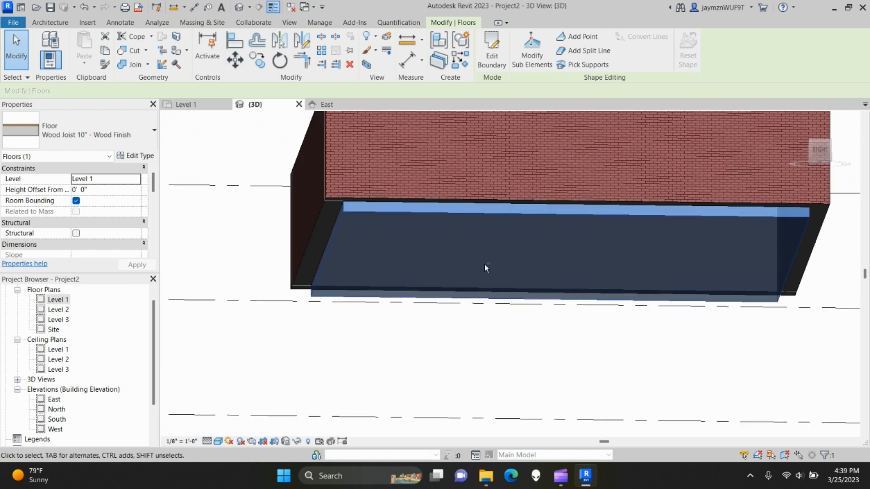
pyautogui.click(320, 415)
pyautogui.keyDown('shift'); pyautogui.moveTo(368, 412); pyautogui.dragTo(288, 282, button='middle'); pyautogui.keyUp('shift')
pyautogui.scroll(2, 278, 277)
pyautogui.moveTo(295, 247); pyautogui.dragTo(313, 284, button='middle')
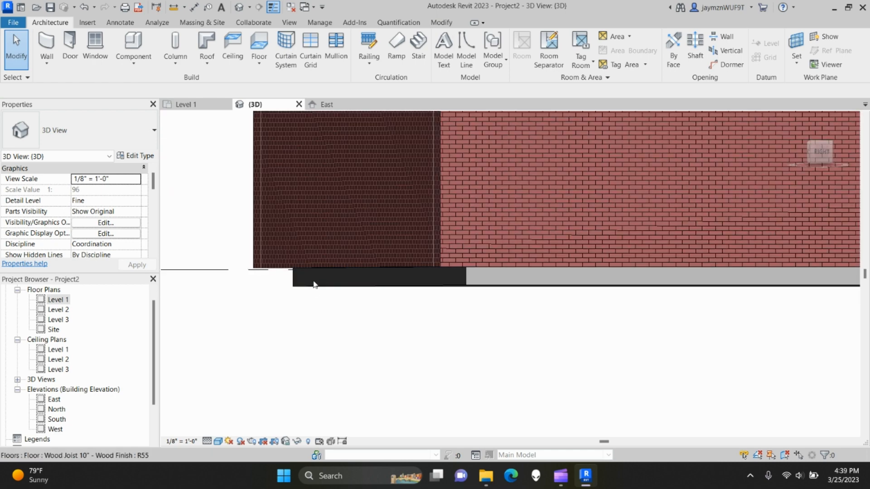
pyautogui.click(355, 267)
pyautogui.moveTo(368, 312); pyautogui.dragTo(335, 340, button='middle')
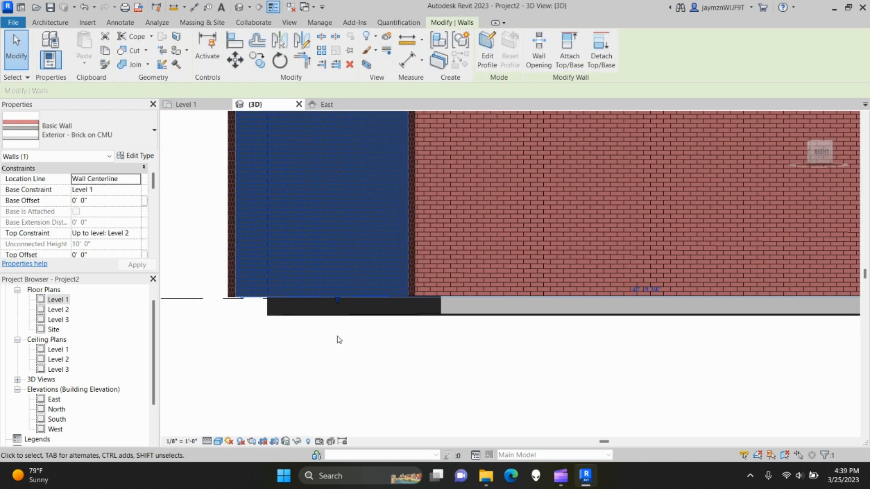
pyautogui.scroll(-1, 337, 340)
pyautogui.scroll(-1, 338, 343)
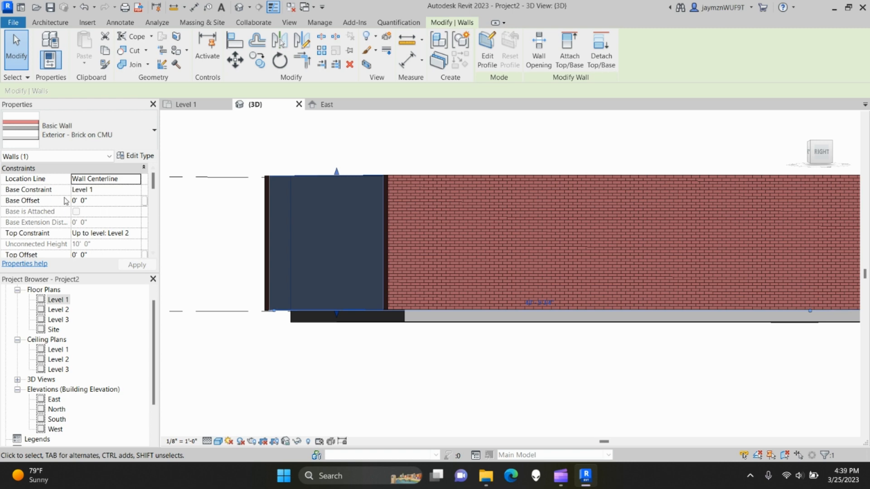
pyautogui.keyDown('shift'); pyautogui.moveTo(388, 367); pyautogui.dragTo(384, 358, button='middle'); pyautogui.keyUp('shift')
pyautogui.scroll(2, 390, 358)
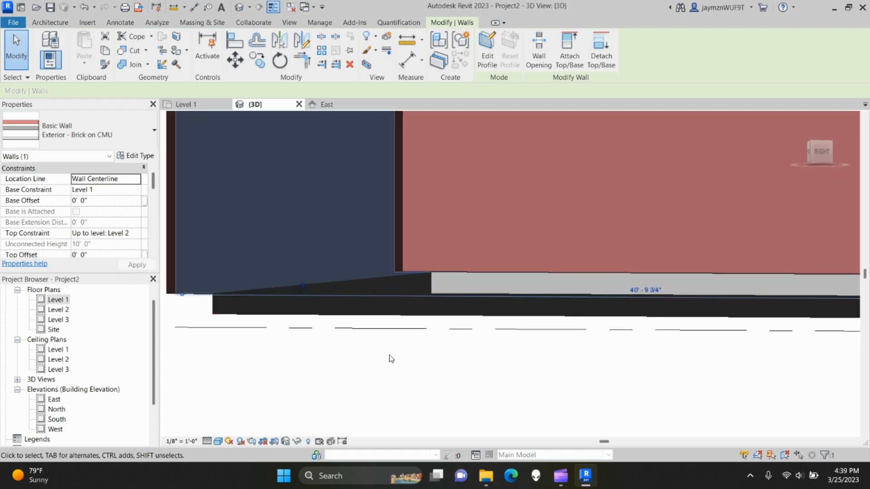
# - Inspect the floor slab and drag a brick wall's base down toward the floor bottom
pyautogui.click(435, 286)
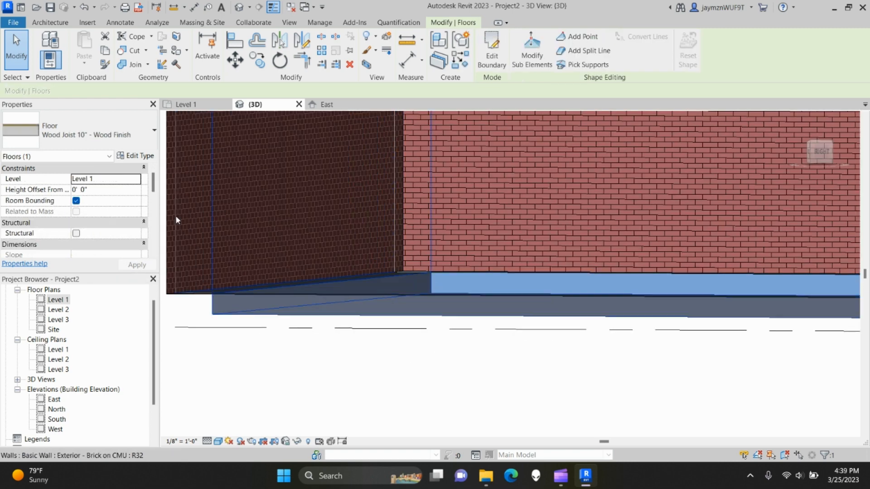
pyautogui.click(278, 373)
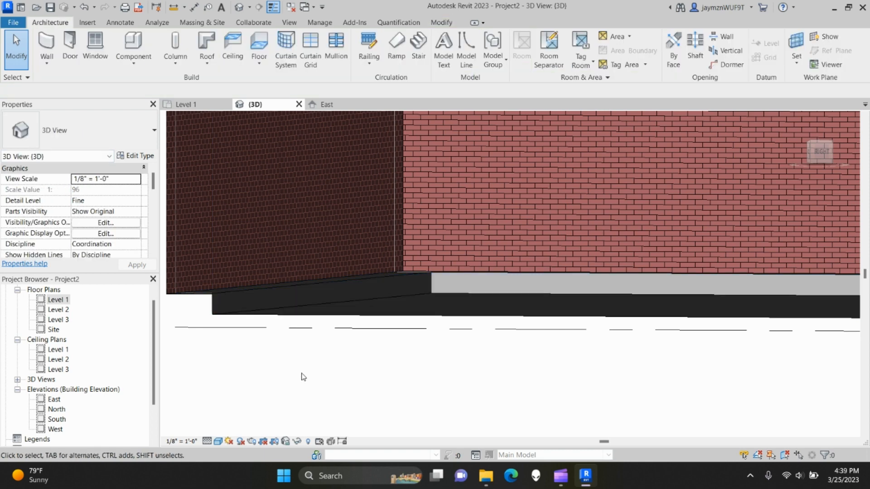
pyautogui.click(300, 273)
pyautogui.keyDown('shift'); pyautogui.moveTo(301, 274); pyautogui.dragTo(450, 184, button='middle'); pyautogui.keyUp('shift')
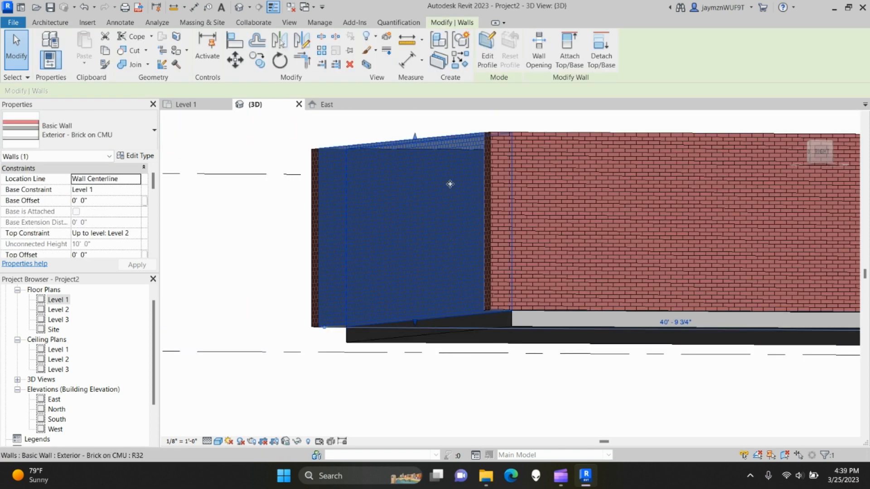
pyautogui.moveTo(416, 324); pyautogui.dragTo(424, 350)
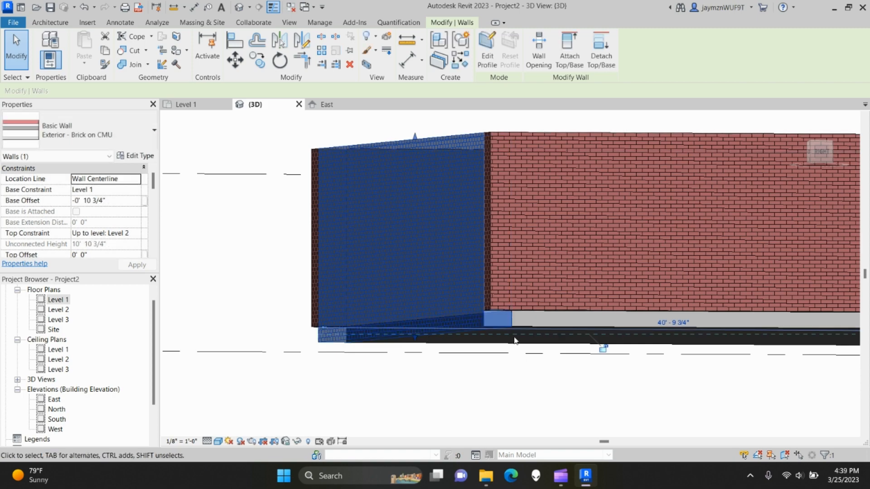
pyautogui.click(513, 388)
pyautogui.moveTo(558, 374); pyautogui.dragTo(420, 345, button='middle')
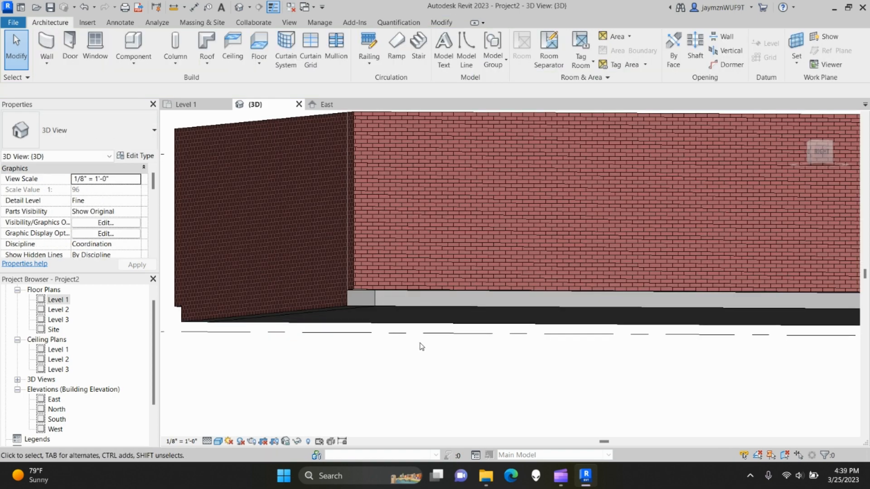
# - Select all four walls and give them a Base Offset of -10 3/4"
pyautogui.click(347, 297)
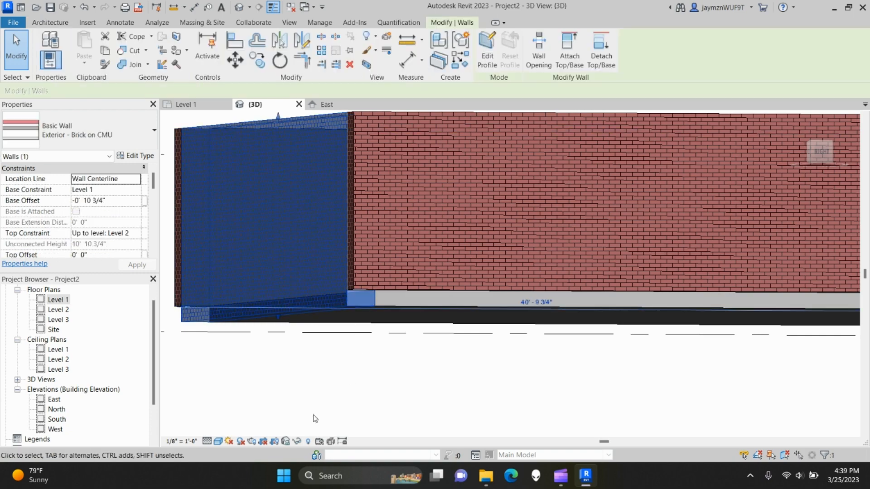
pyautogui.click(381, 413)
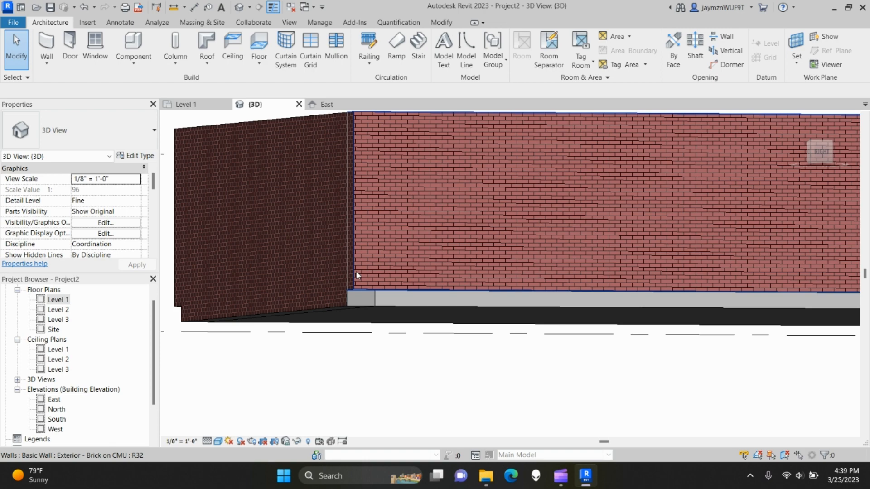
pyautogui.press('Tab')
pyautogui.click(356, 239)
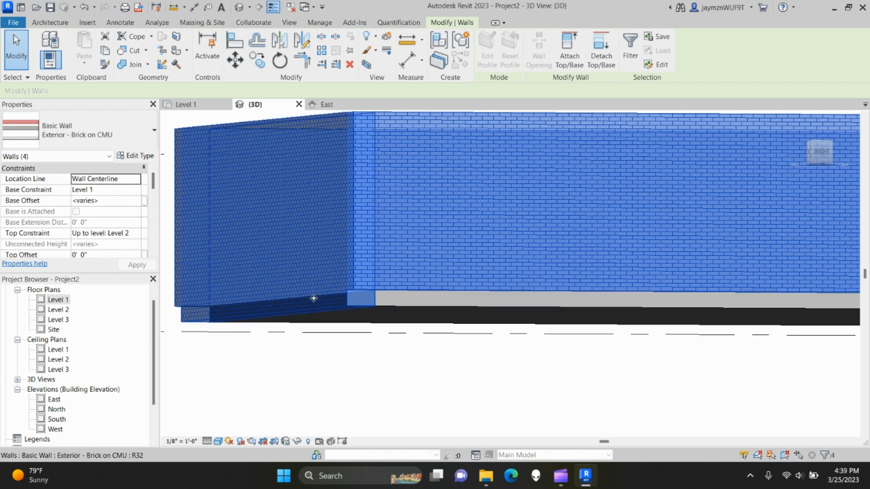
pyautogui.click(119, 201)
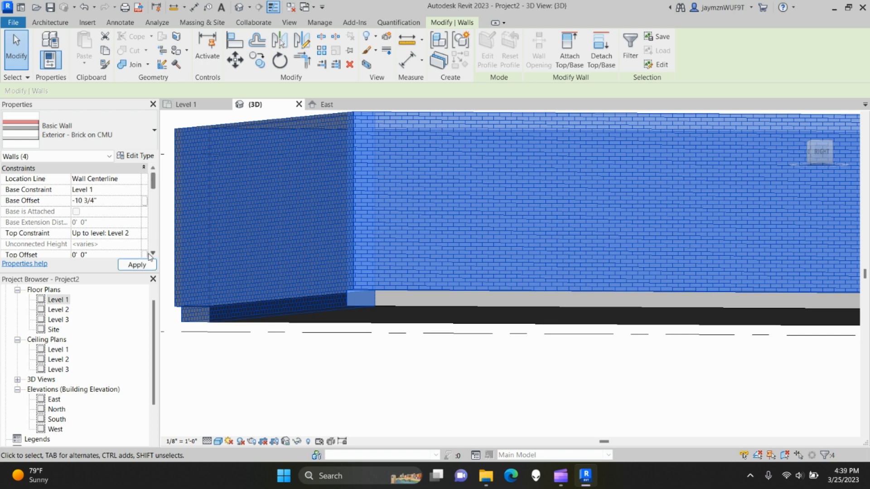
pyautogui.click(141, 265)
pyautogui.click(378, 384)
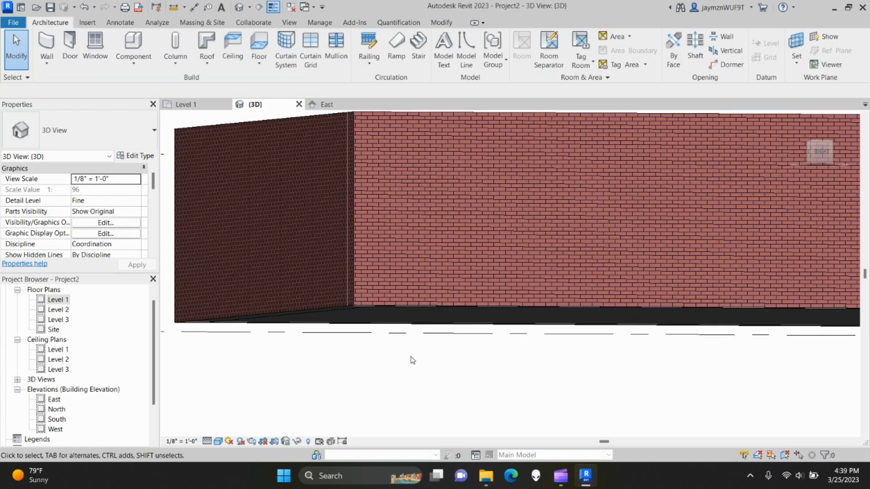
# - Orbit the 3D view to check the floor inside the walls from several angles
pyautogui.scroll(-3, 448, 409)
pyautogui.keyDown('shift'); pyautogui.moveTo(509, 399); pyautogui.dragTo(420, 353, button='middle'); pyautogui.keyUp('shift')
pyautogui.keyDown('shift'); pyautogui.moveTo(305, 287); pyautogui.dragTo(366, 368, button='middle'); pyautogui.keyUp('shift')
pyautogui.moveTo(476, 352); pyautogui.dragTo(398, 230, button='middle')
pyautogui.keyDown('shift'); pyautogui.moveTo(358, 254); pyautogui.dragTo(426, 265, button='middle'); pyautogui.keyUp('shift')
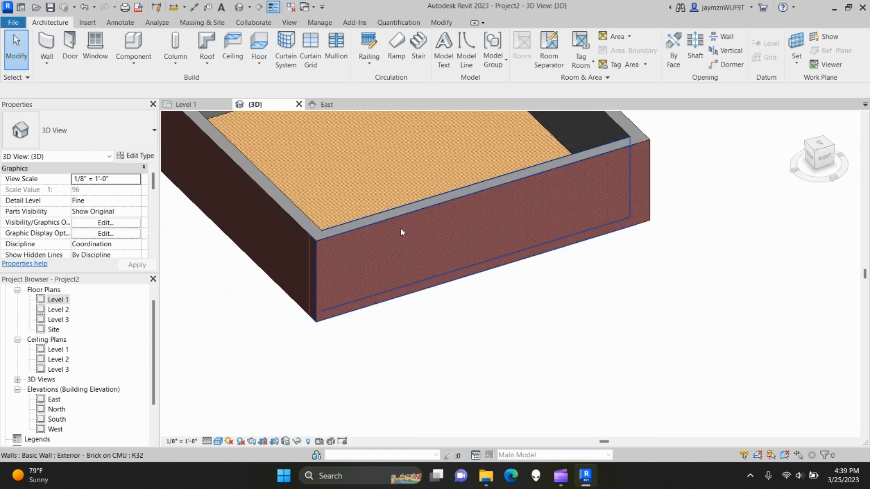
pyautogui.moveTo(363, 190); pyautogui.dragTo(476, 354, button='middle')
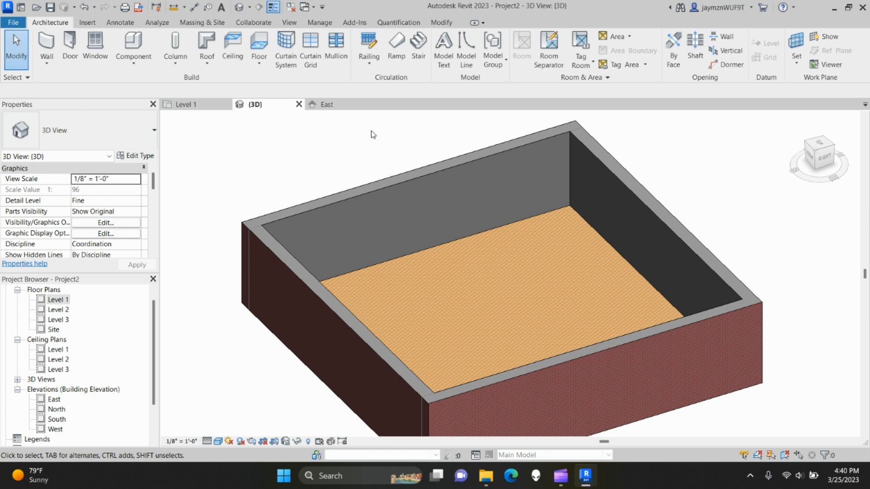
# - Return to the Level 1 plan, close the East and Level 2 views, and center the square floor
pyautogui.click(186, 105)
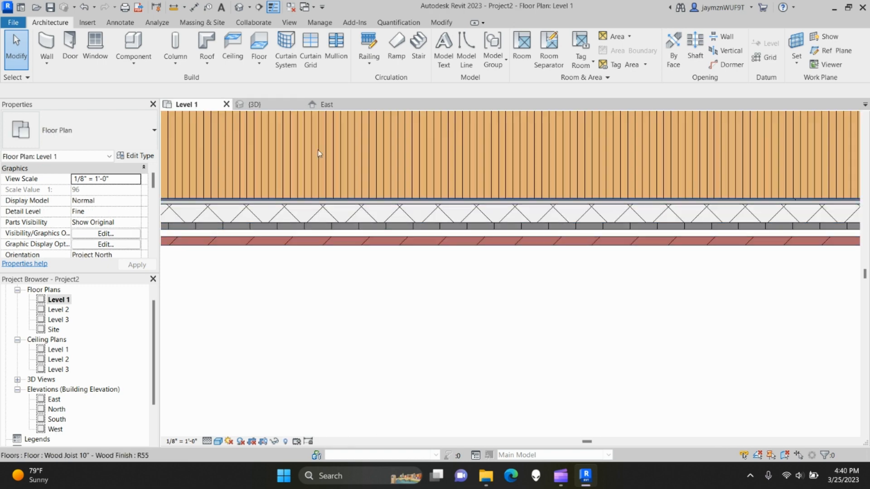
pyautogui.click(374, 105)
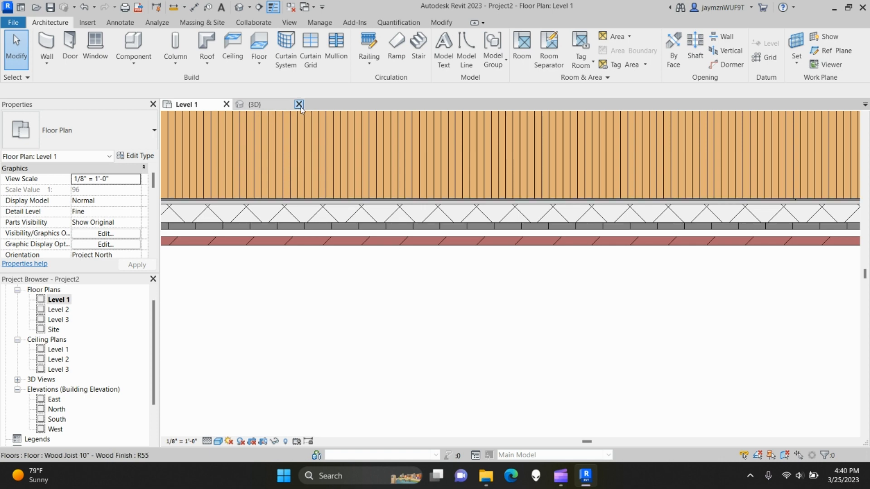
pyautogui.click(272, 105)
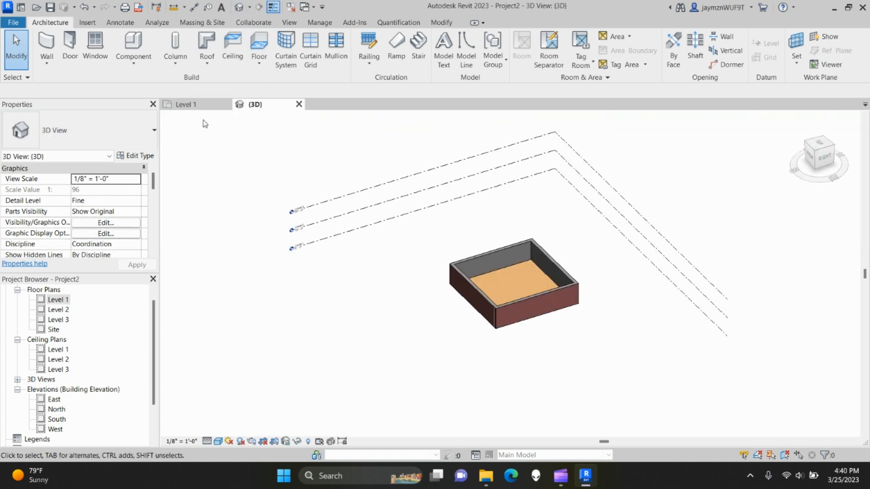
pyautogui.click(186, 105)
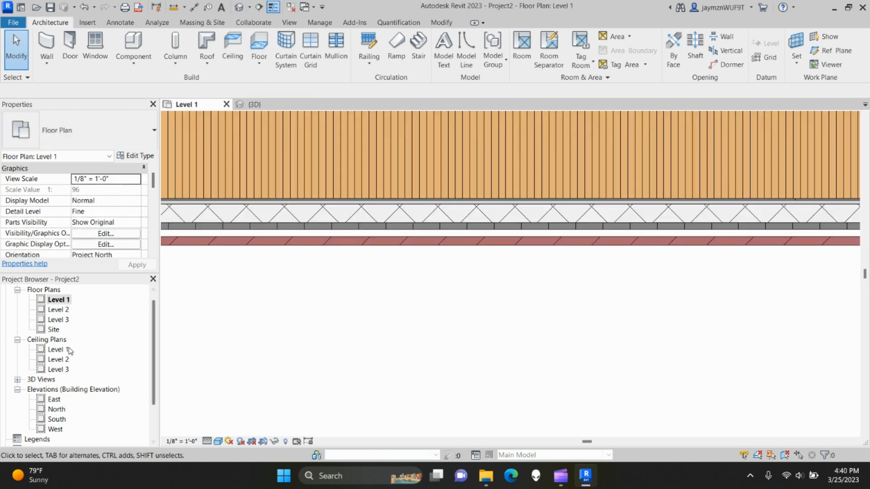
pyautogui.doubleClick(58, 309)
pyautogui.click(57, 301)
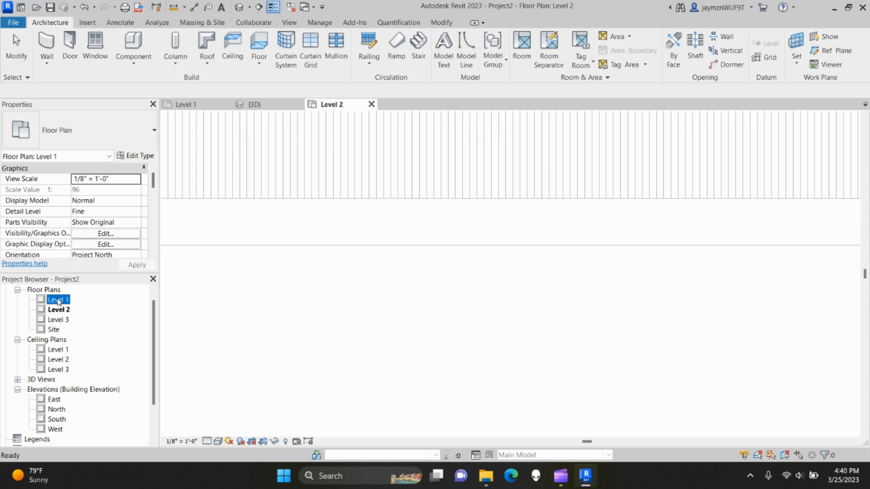
pyautogui.doubleClick(59, 302)
pyautogui.click(372, 104)
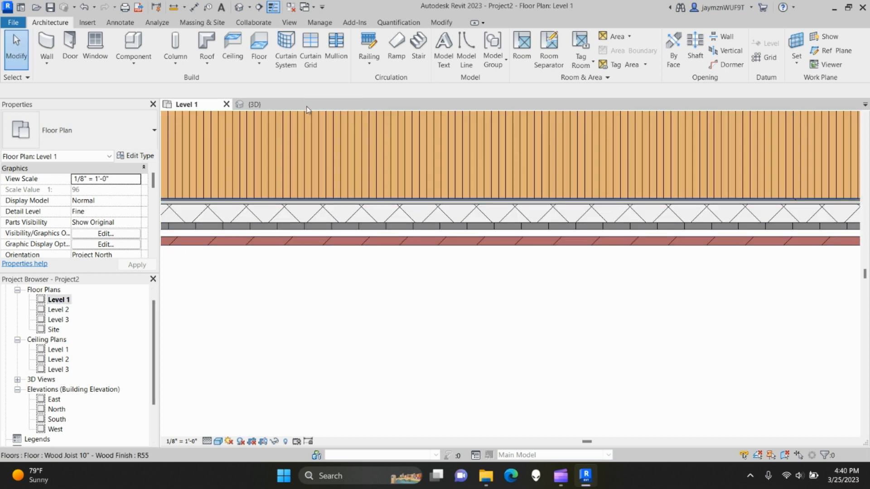
pyautogui.scroll(-10, 321, 229)
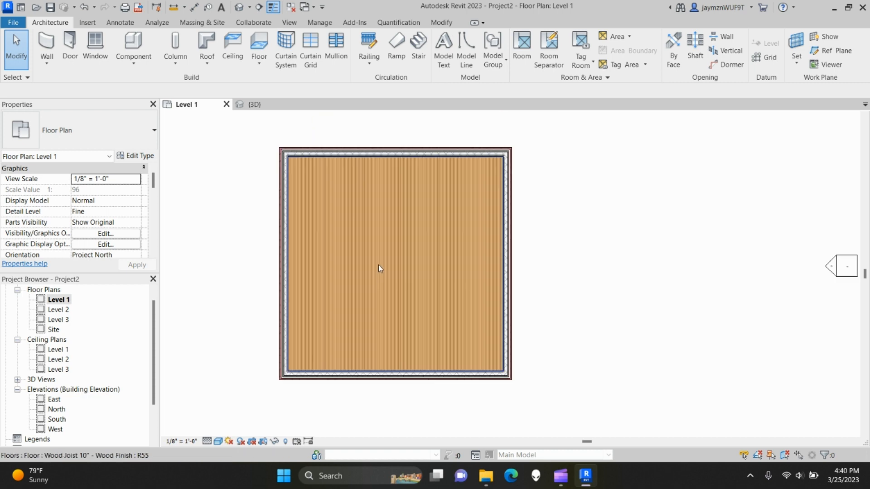
pyautogui.moveTo(380, 268); pyautogui.dragTo(387, 255, button='middle')
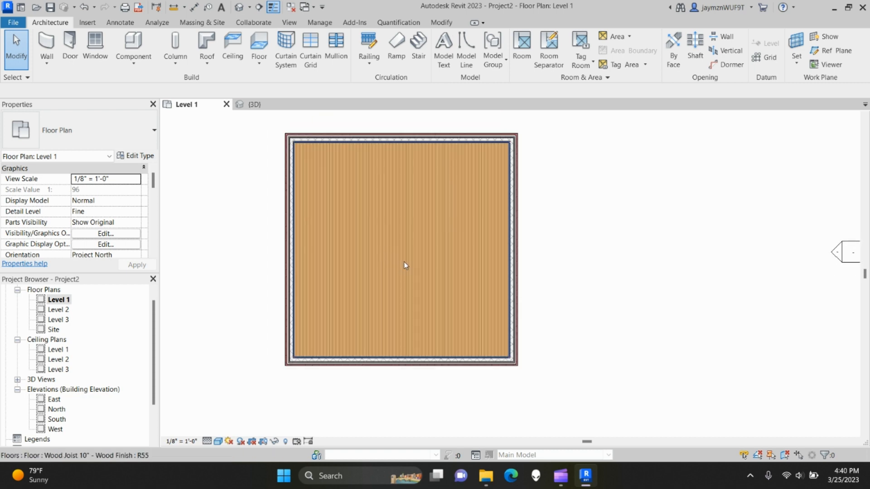
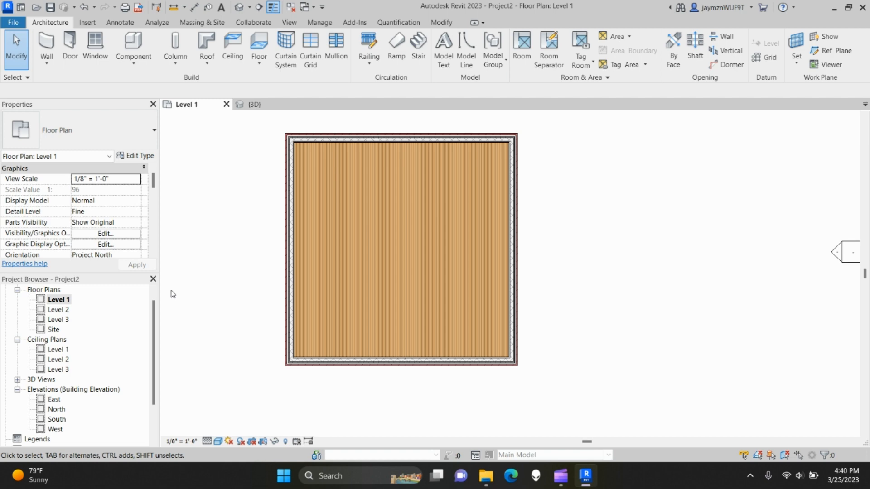
# - Open the Level 2 floor plan and set its detail level to Fine
pyautogui.doubleClick(67, 310)
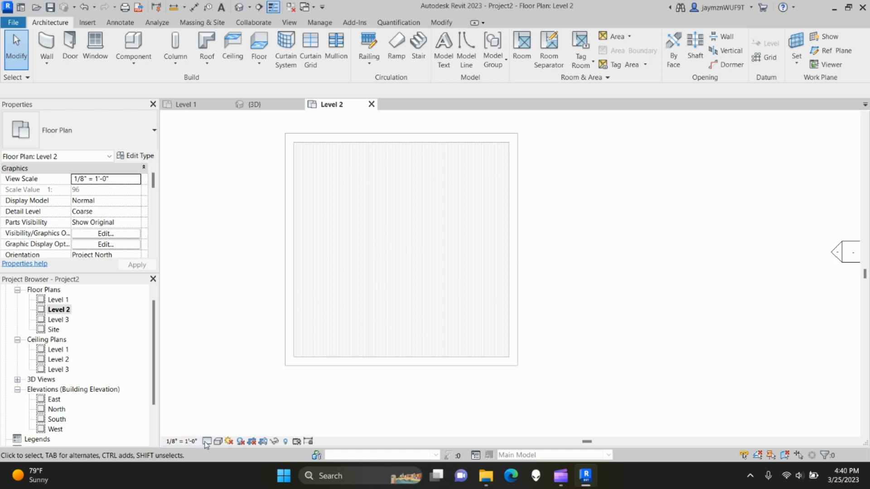
pyautogui.click(207, 442)
pyautogui.click(218, 428)
pyautogui.click(218, 441)
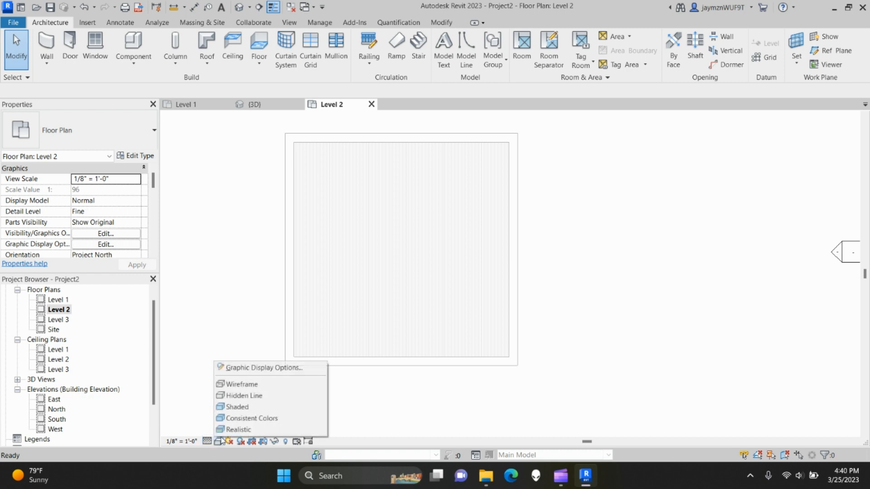
pyautogui.click(232, 410)
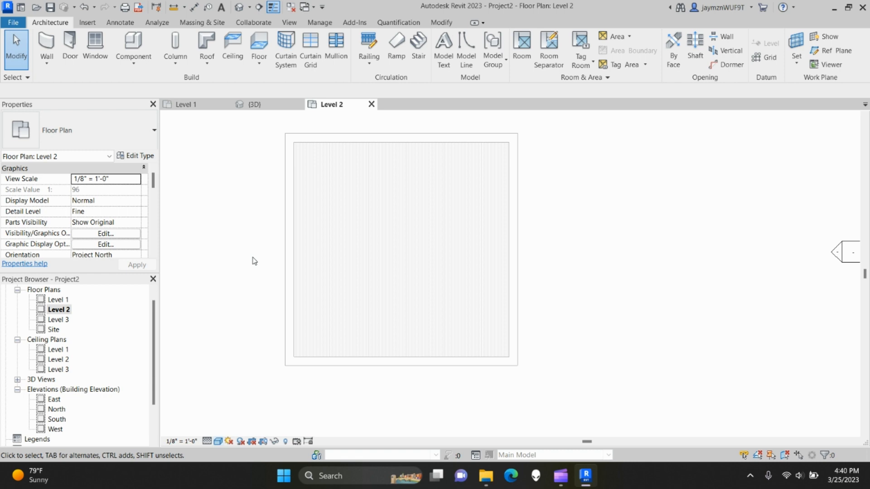
pyautogui.scroll(-8, 112, 214)
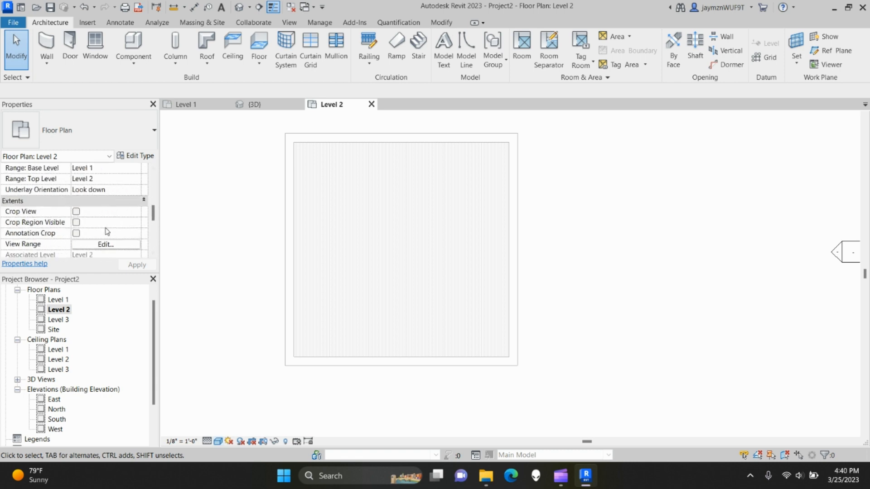
pyautogui.scroll(5, 115, 220)
pyautogui.scroll(-4, 115, 219)
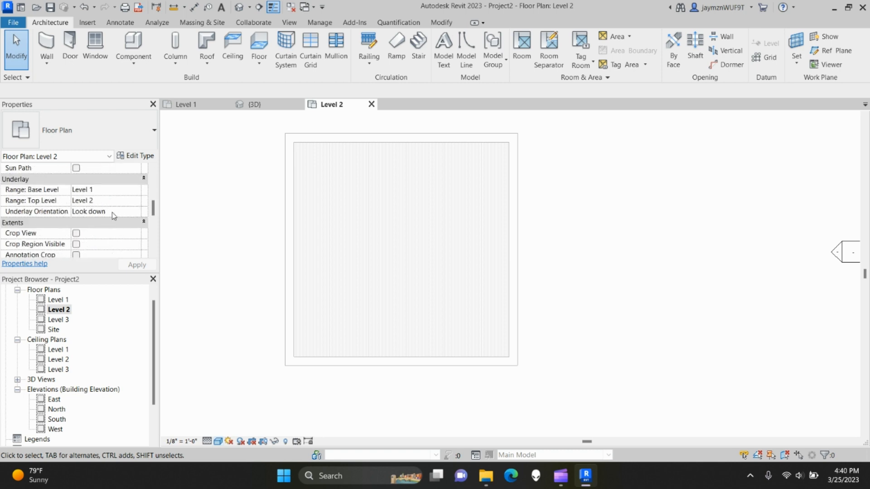
pyautogui.scroll(1, 111, 216)
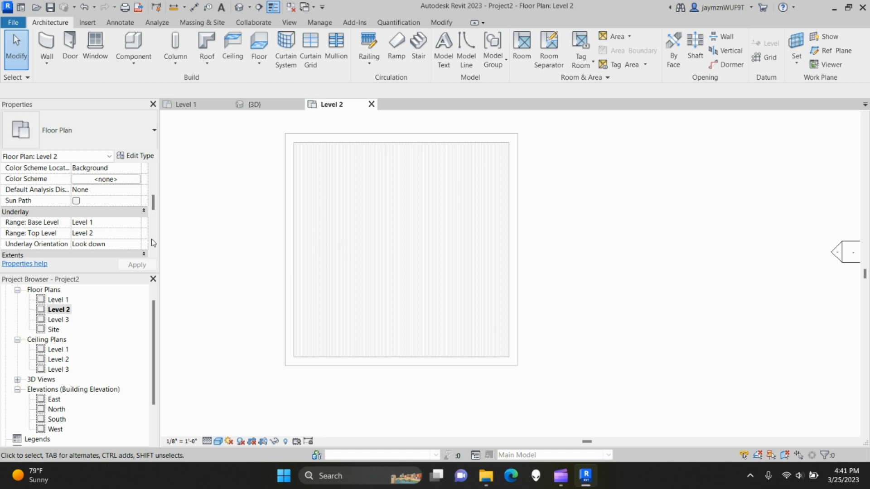
# - Set Level 2's underlay base level to None, then back to Level 1, and open Level 3
pyautogui.click(81, 222)
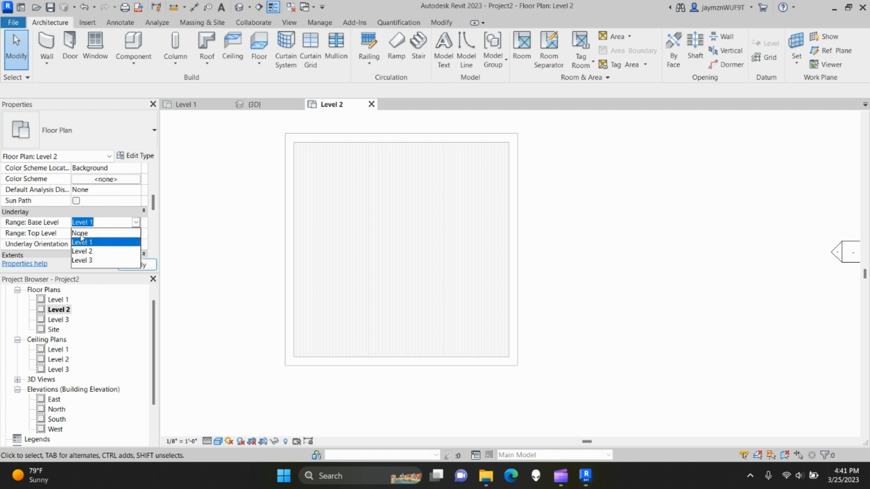
pyautogui.click(81, 233)
pyautogui.click(136, 265)
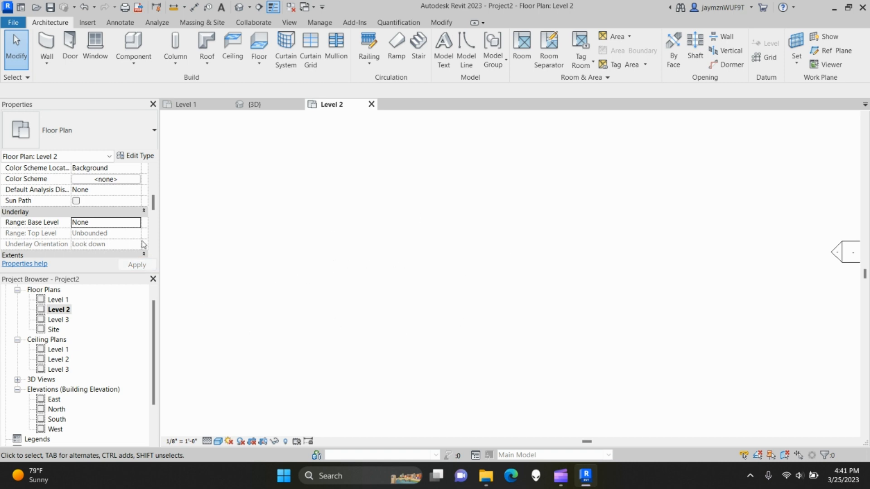
pyautogui.click(138, 227)
pyautogui.click(89, 242)
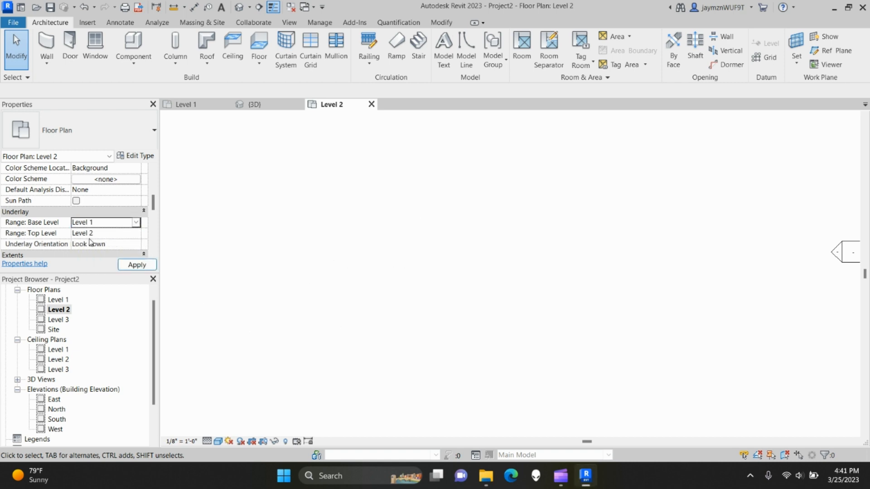
pyautogui.click(130, 267)
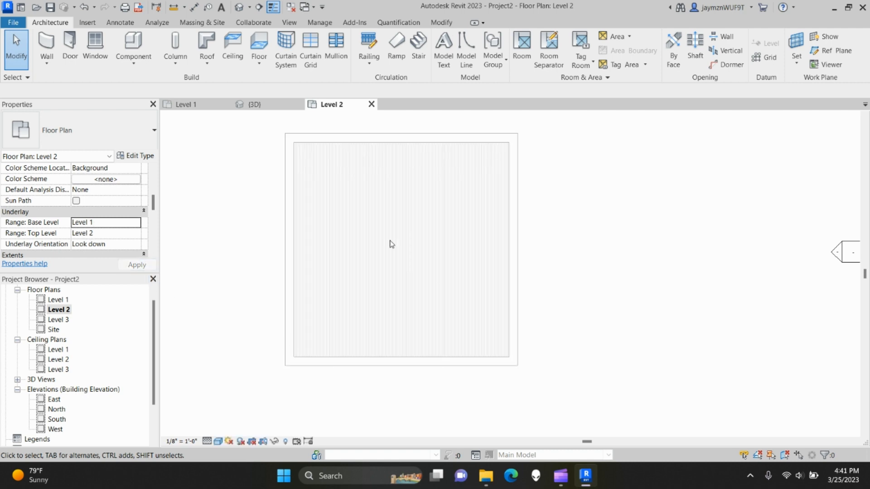
pyautogui.doubleClick(65, 320)
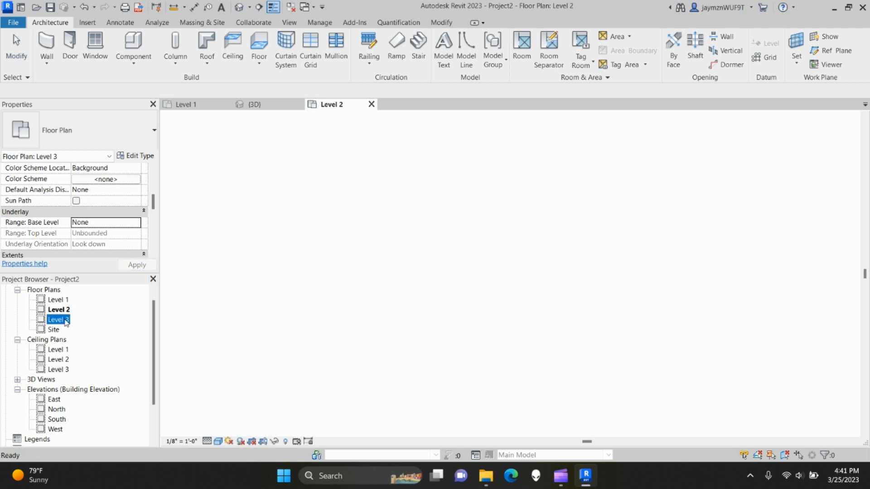
# - Give the Level 3 plan an underlay with base Level 1 and top Level 3
pyautogui.click(141, 226)
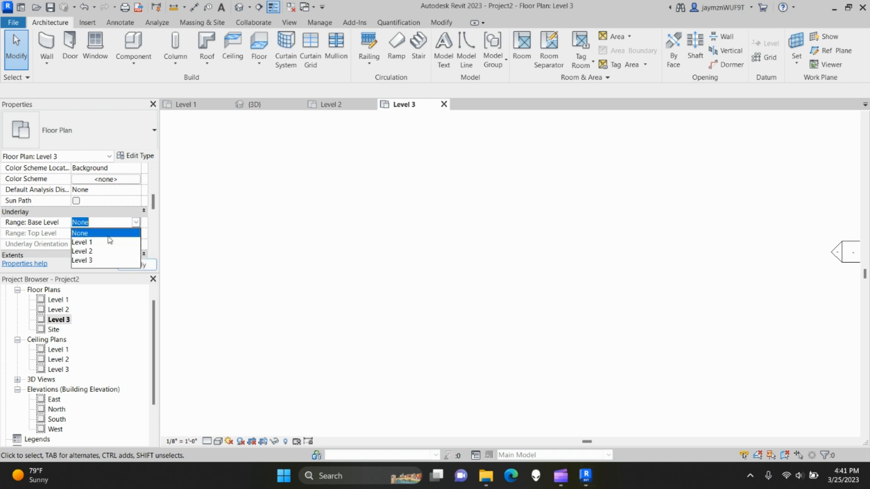
pyautogui.click(95, 245)
pyautogui.click(133, 234)
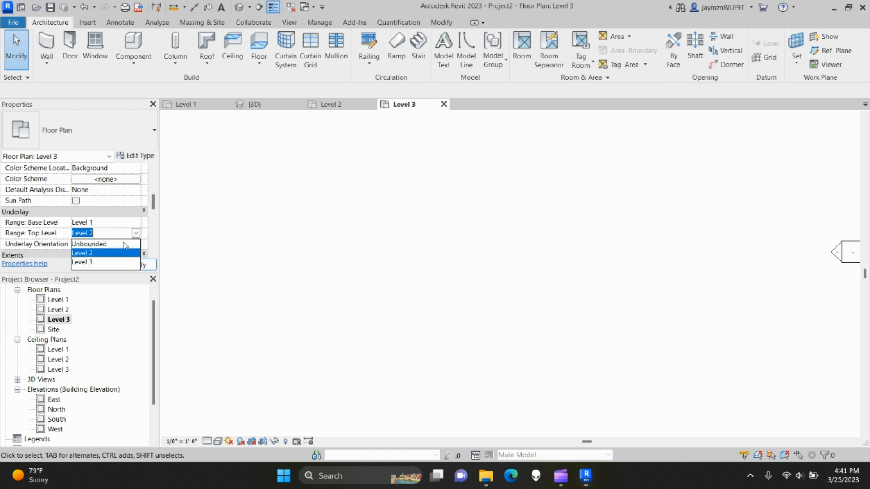
pyautogui.click(87, 263)
pyautogui.click(132, 265)
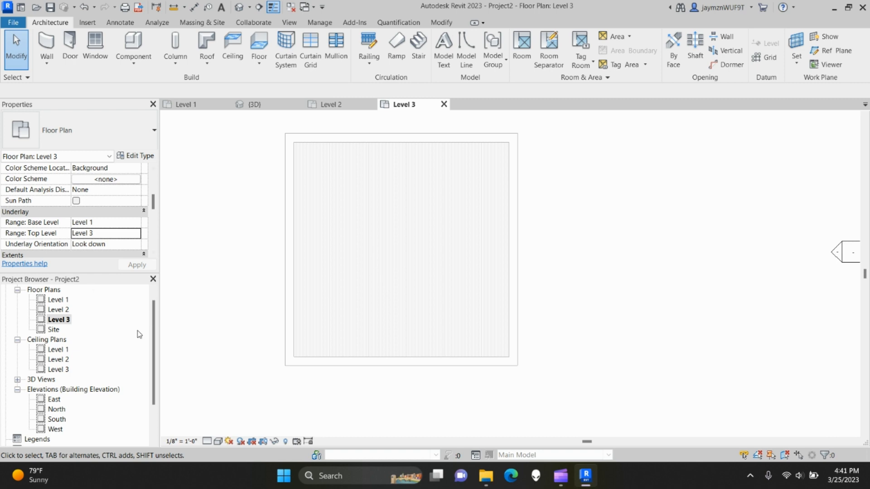
# - Set Level 3's underlay base level back to None, then return to the Level 2 plan
pyautogui.click(138, 223)
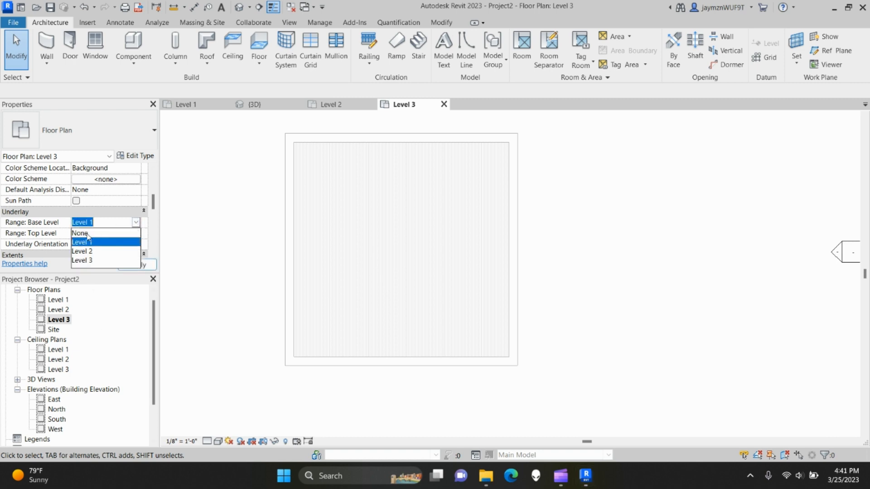
pyautogui.click(86, 232)
pyautogui.click(137, 265)
pyautogui.scroll(5, 94, 252)
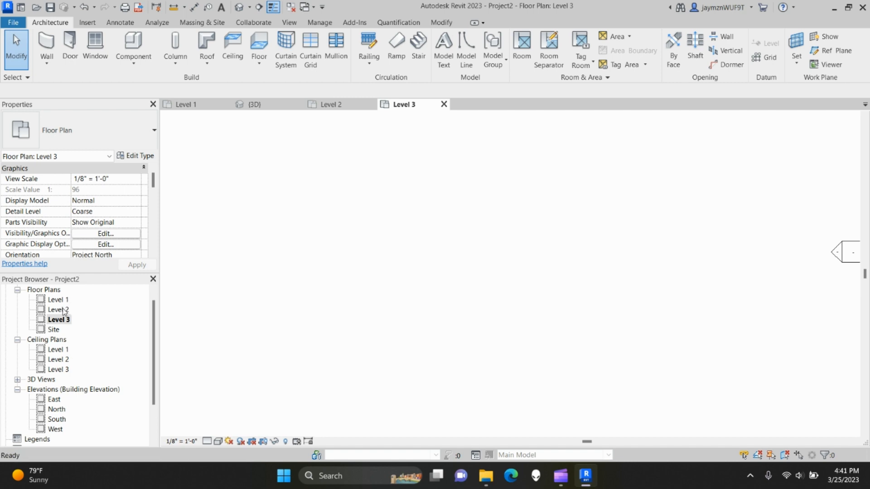
pyautogui.doubleClick(58, 309)
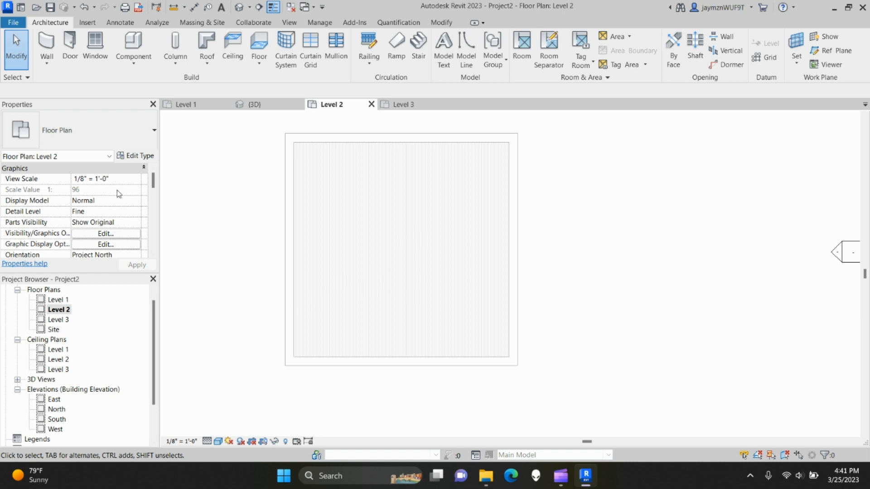
pyautogui.scroll(-5, 64, 218)
pyautogui.scroll(-3, 65, 219)
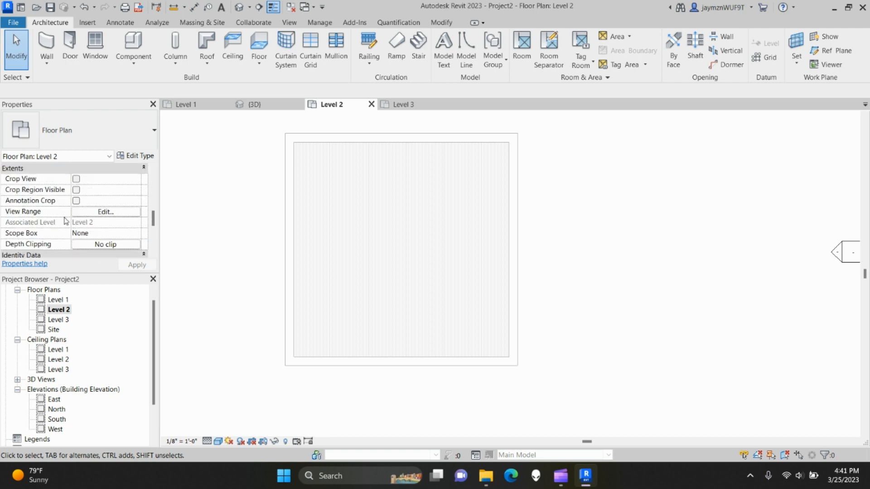
# - Review Level 2's View Range settings and sample diagram, closing without changes
pyautogui.click(105, 213)
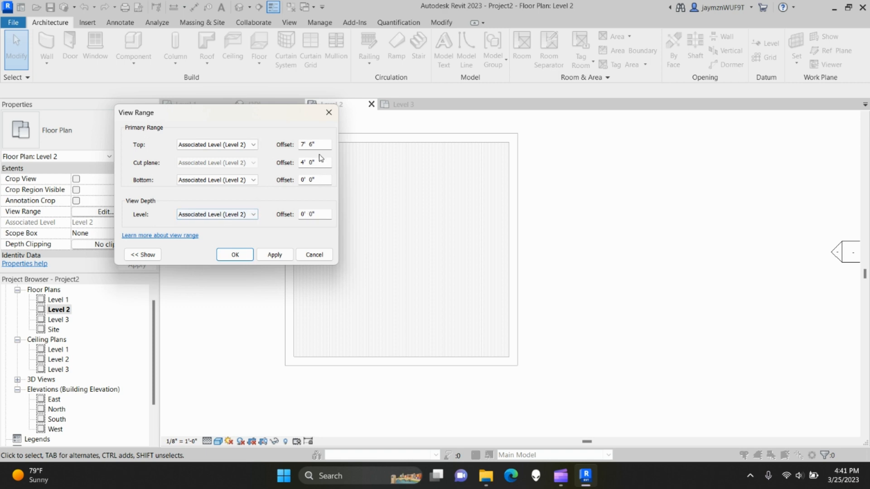
pyautogui.moveTo(244, 118); pyautogui.dragTo(435, 116)
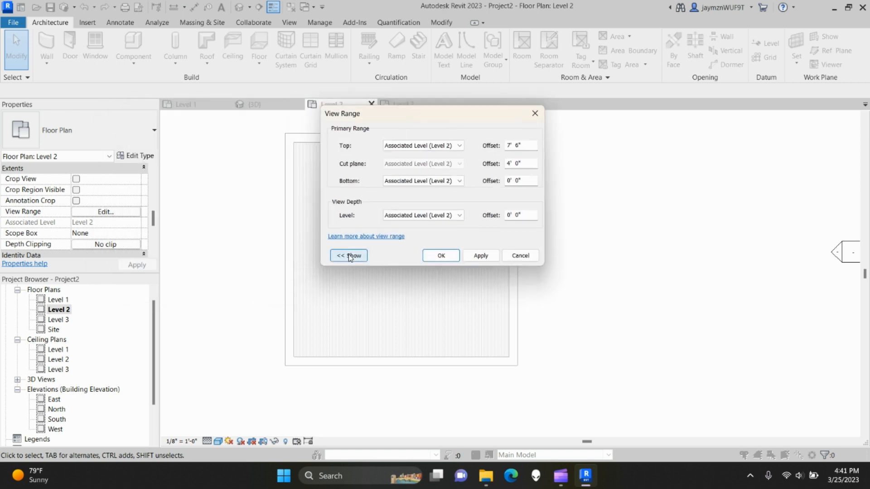
pyautogui.click(335, 252)
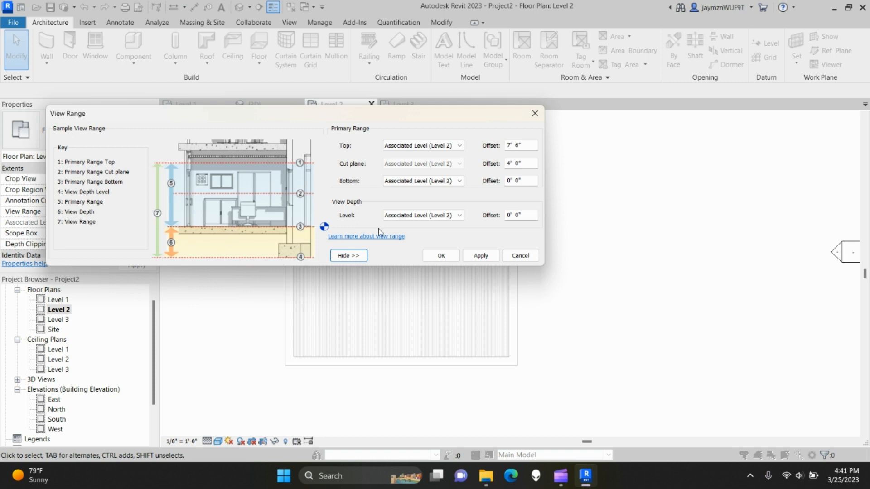
pyautogui.click(441, 256)
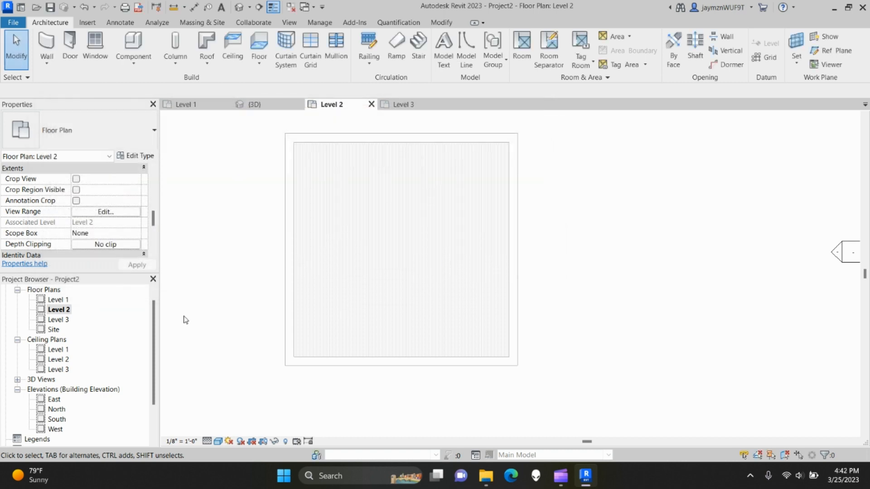
pyautogui.scroll(10, 105, 248)
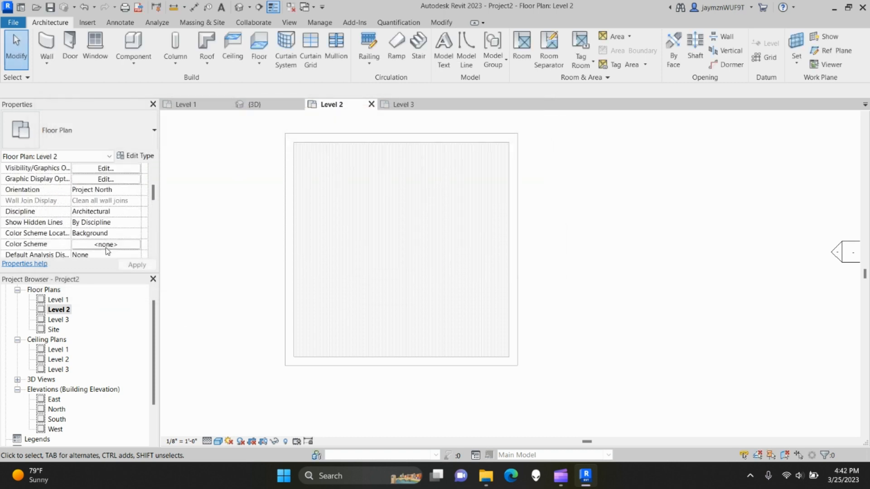
pyautogui.scroll(-1, 102, 228)
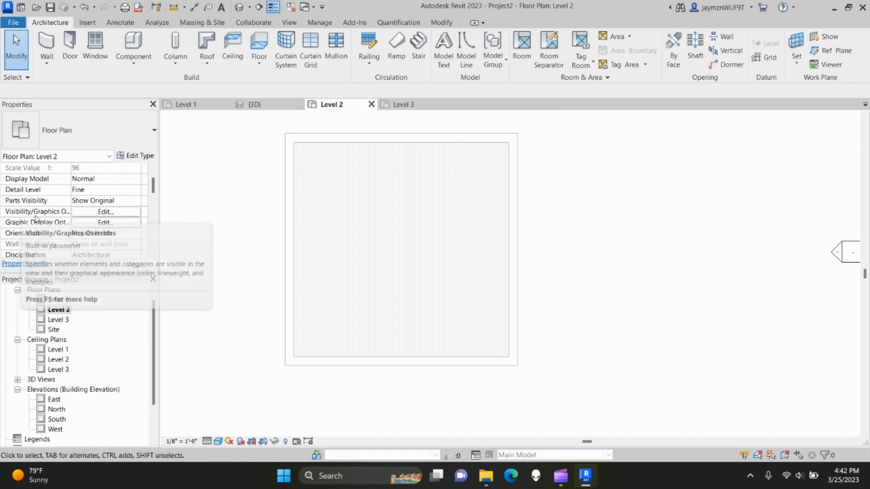
# - Hide the Floors category in Level 2's Visibility/Graphics, then make Floors visible again
pyautogui.click(106, 212)
pyautogui.scroll(-2, 333, 249)
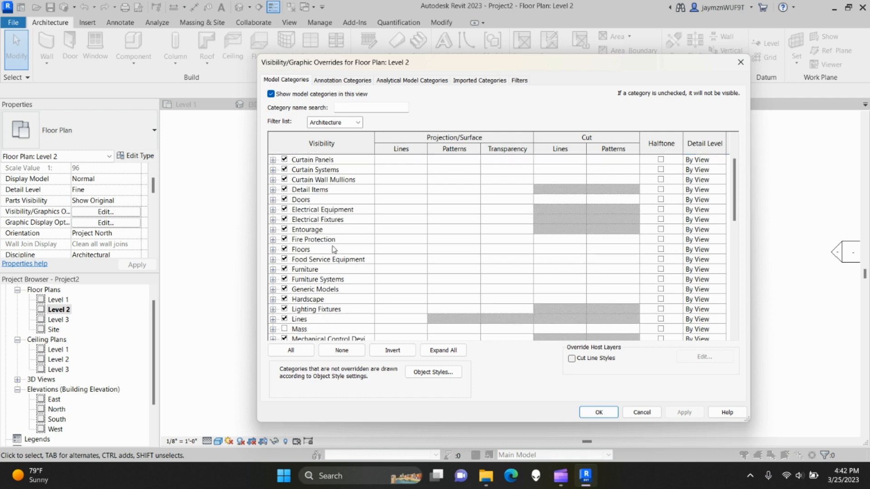
pyautogui.scroll(-2, 333, 248)
pyautogui.scroll(1, 314, 253)
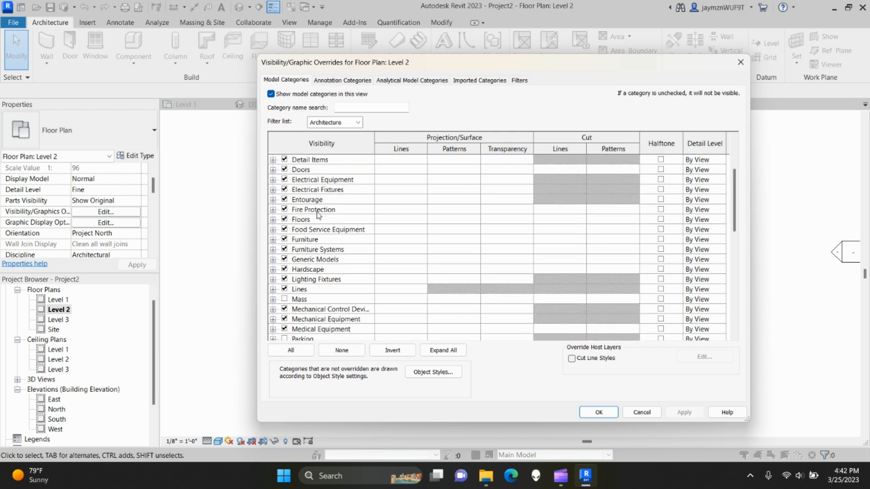
pyautogui.click(284, 219)
pyautogui.click(695, 412)
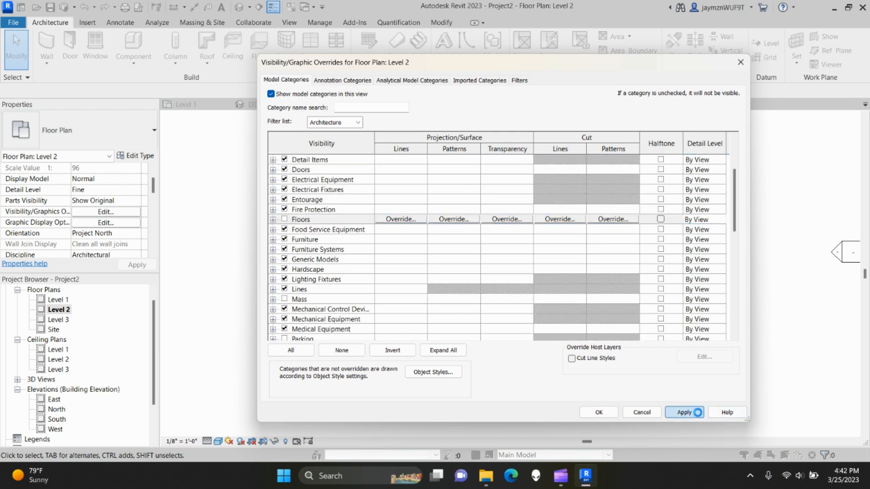
pyautogui.click(600, 412)
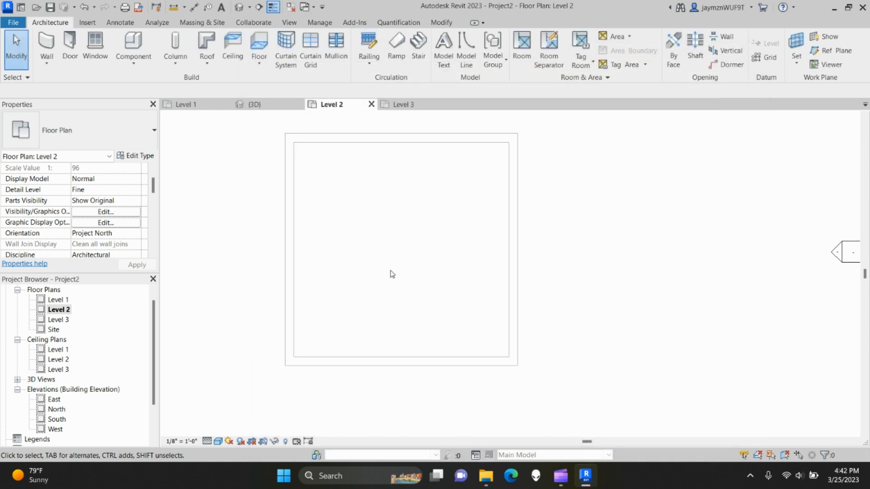
pyautogui.click(121, 214)
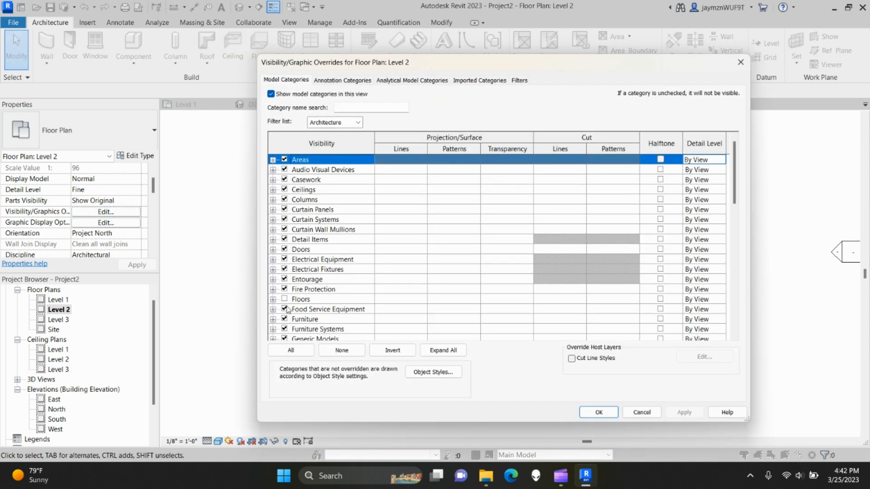
pyautogui.click(285, 300)
pyautogui.click(684, 412)
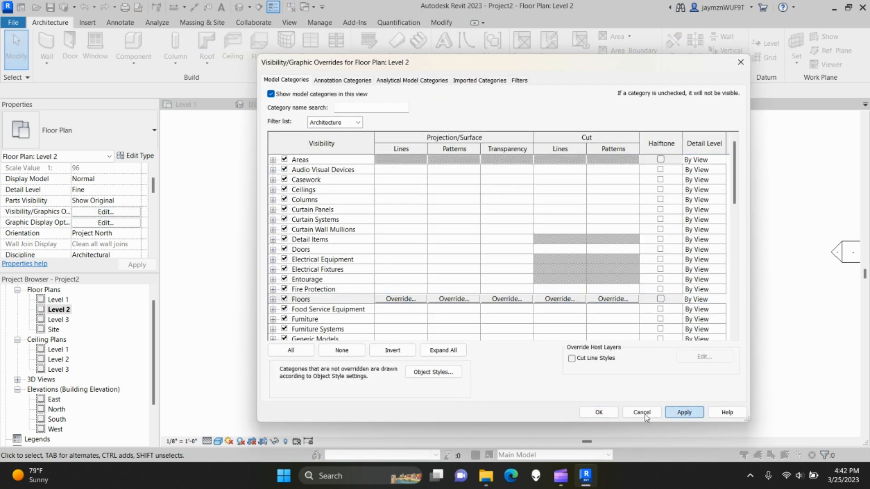
pyautogui.click(599, 412)
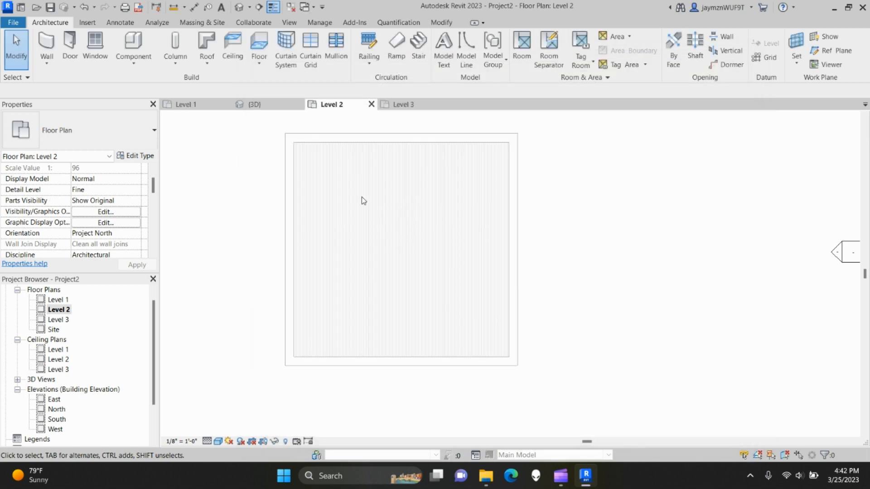
# - Close the Level 3 view, recenter the Level 2 plan, and show the Roof options
pyautogui.moveTo(312, 208)
pyautogui.mouseDown(button='middle')
pyautogui.moveTo(342, 226)
pyautogui.moveTo(323, 220)
pyautogui.mouseUp(button='middle')
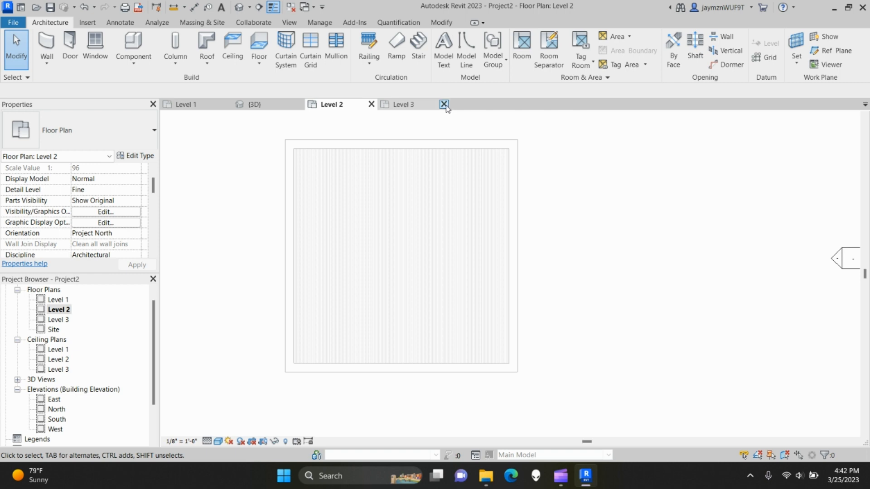
pyautogui.click(444, 104)
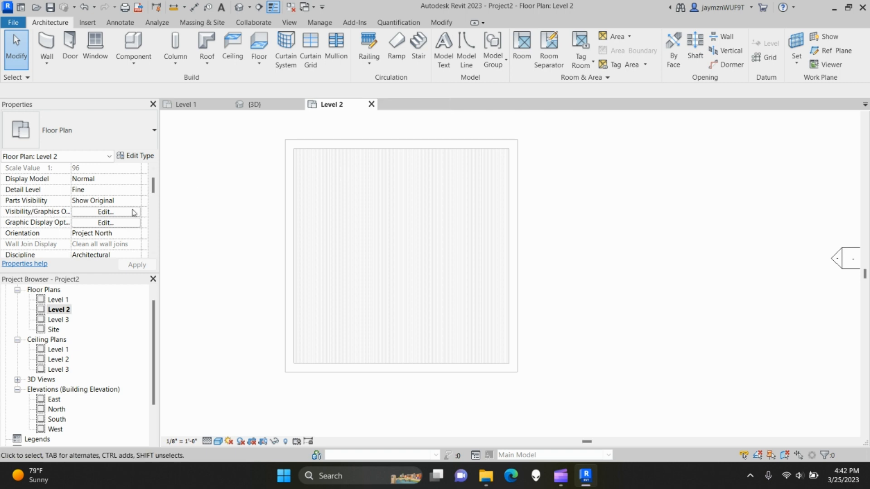
pyautogui.scroll(-5, 127, 217)
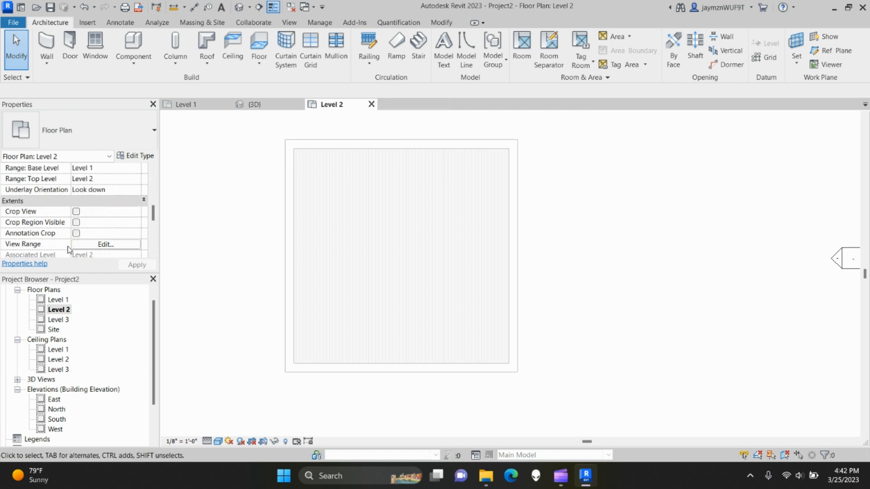
pyautogui.scroll(-1, 84, 208)
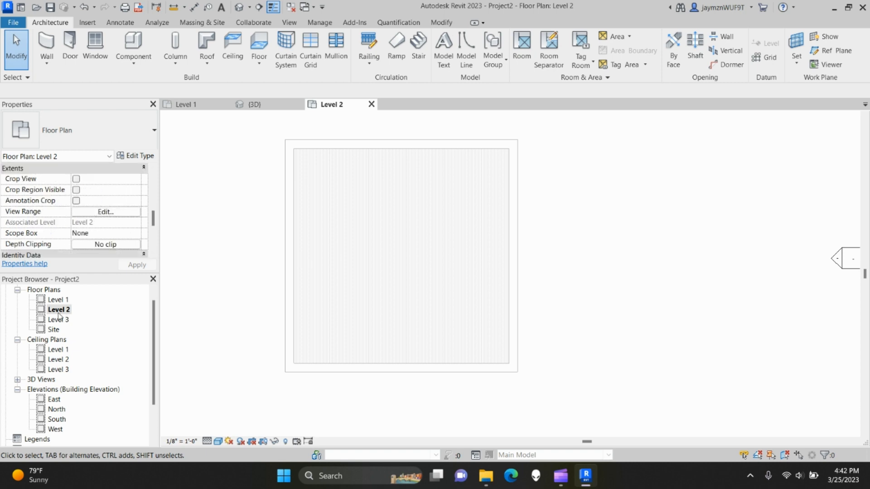
pyautogui.moveTo(348, 256); pyautogui.dragTo(384, 264, button='middle')
pyautogui.click(206, 60)
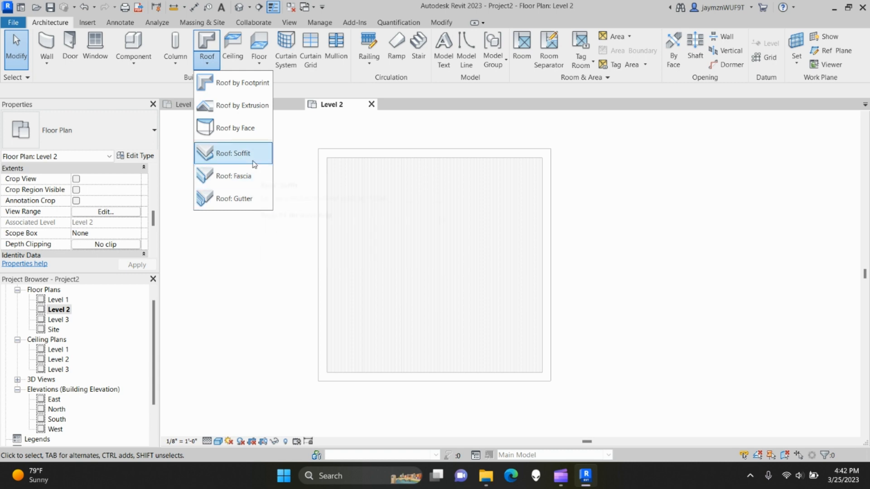
# - Start a Roof by Footprint using the Wood Rafter 8" - Asphalt Shingle - Insulated type
pyautogui.click(256, 84)
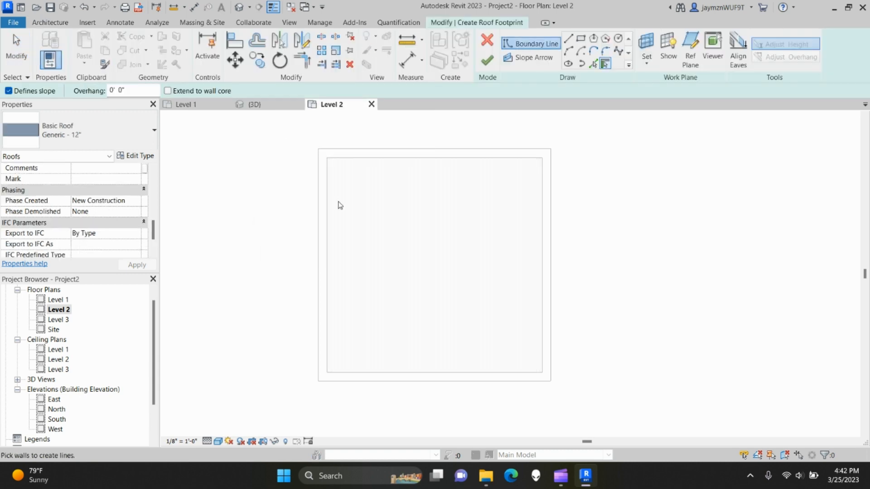
pyautogui.moveTo(456, 245)
pyautogui.mouseDown(button='middle')
pyautogui.moveTo(425, 247)
pyautogui.moveTo(412, 259)
pyautogui.mouseUp(button='middle')
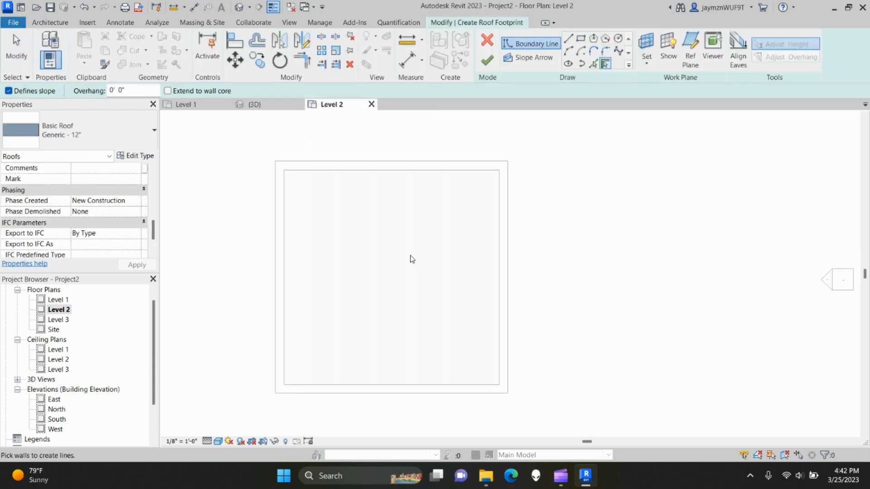
pyautogui.click(78, 132)
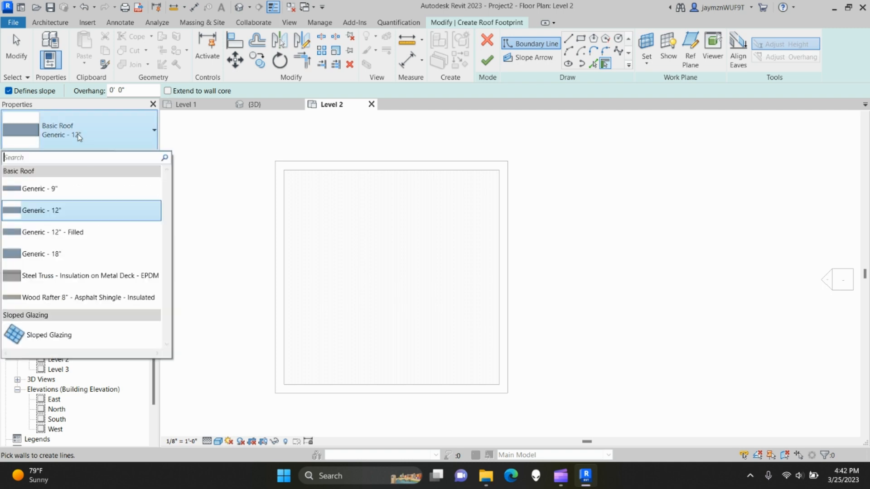
pyautogui.click(110, 299)
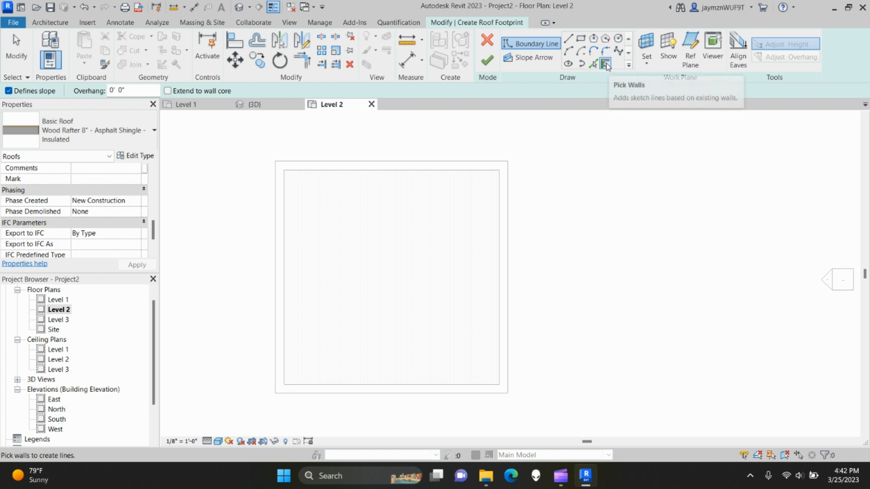
# - Pick the top, left, bottom and right walls as sloped 9"/12" roof edges
pyautogui.click(393, 162)
pyautogui.click(281, 276)
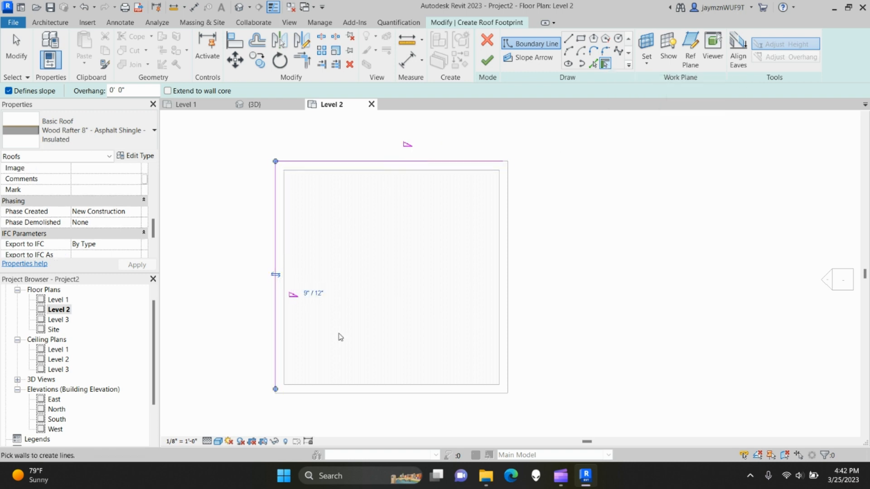
pyautogui.click(397, 394)
pyautogui.click(508, 295)
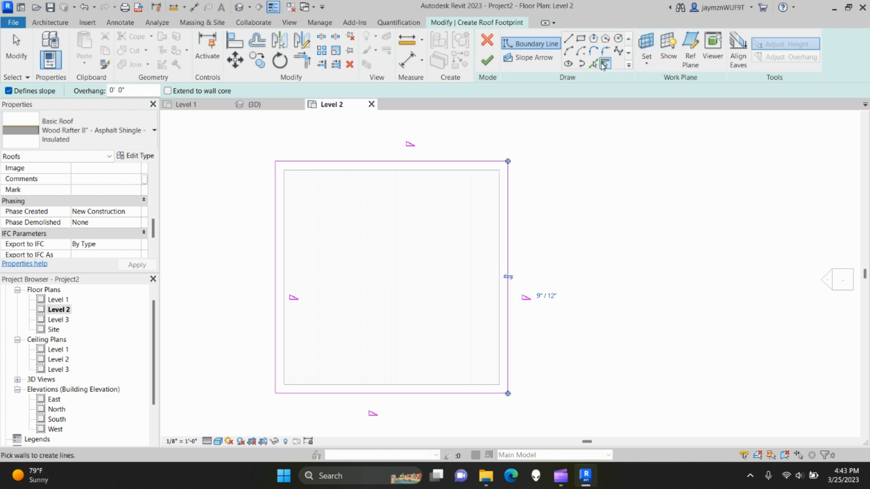
pyautogui.click(579, 197)
pyautogui.press('Escape')
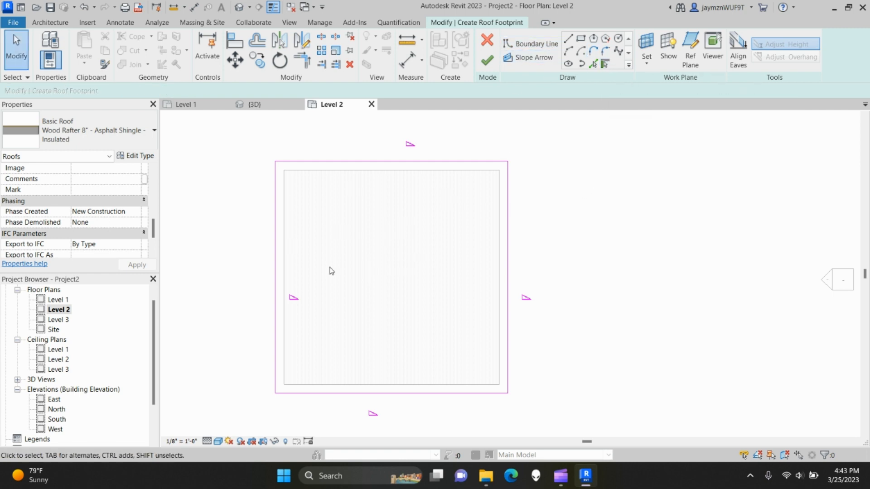
pyautogui.moveTo(346, 255); pyautogui.dragTo(393, 253, button='middle')
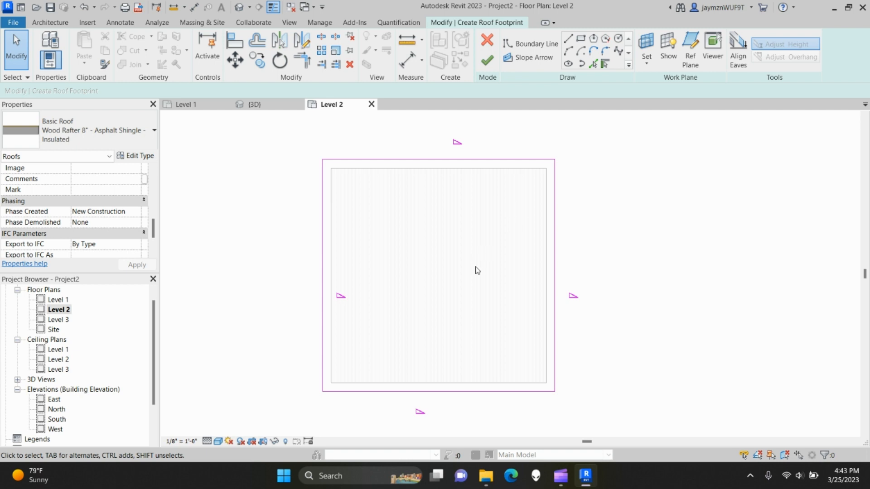
# - Check the top edge's slope, finish the footprint into a hip roof, and view it in 3D
pyautogui.click(414, 160)
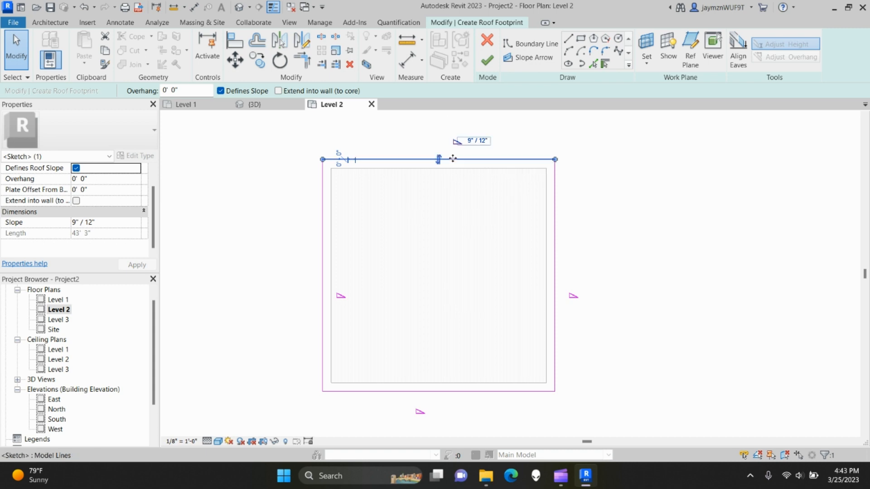
pyautogui.click(700, 234)
pyautogui.click(487, 61)
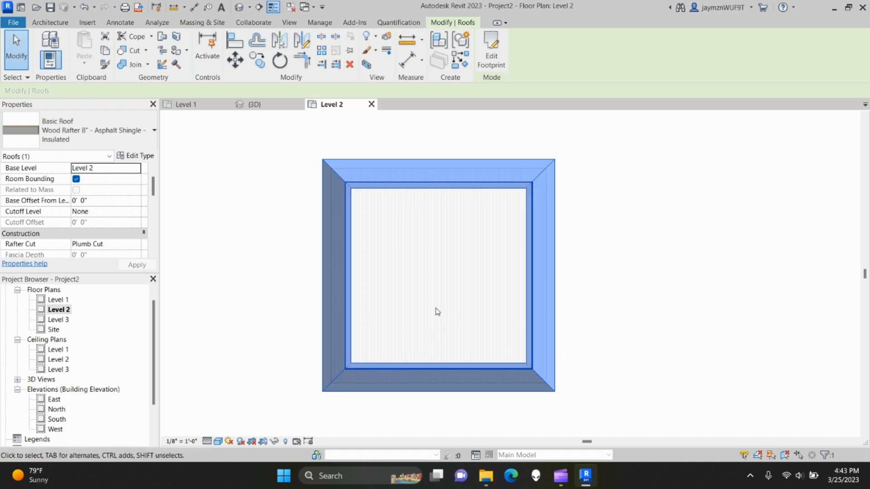
pyautogui.click(257, 105)
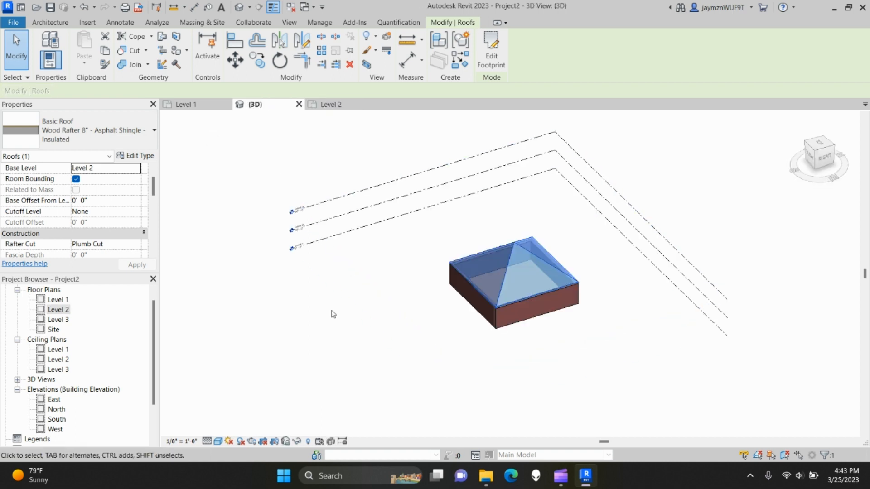
# - Edit the roof footprint so the right edge no longer defines slope, then inspect the result
pyautogui.scroll(3, 573, 358)
pyautogui.moveTo(558, 329); pyautogui.dragTo(551, 371, button='middle')
pyautogui.click(656, 336)
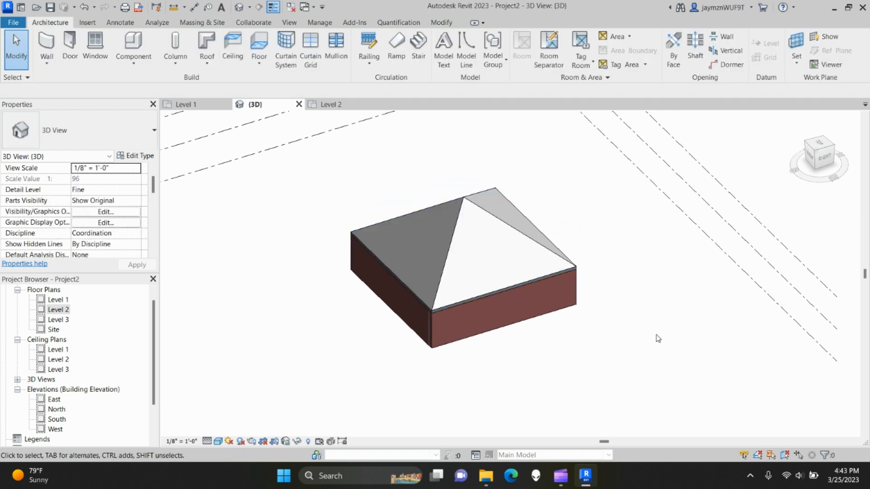
pyautogui.click(487, 230)
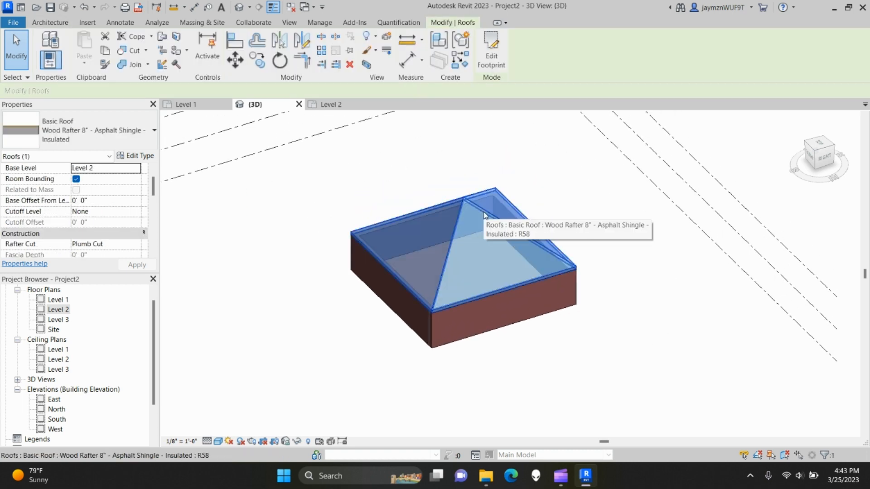
pyautogui.click(491, 60)
pyautogui.click(562, 254)
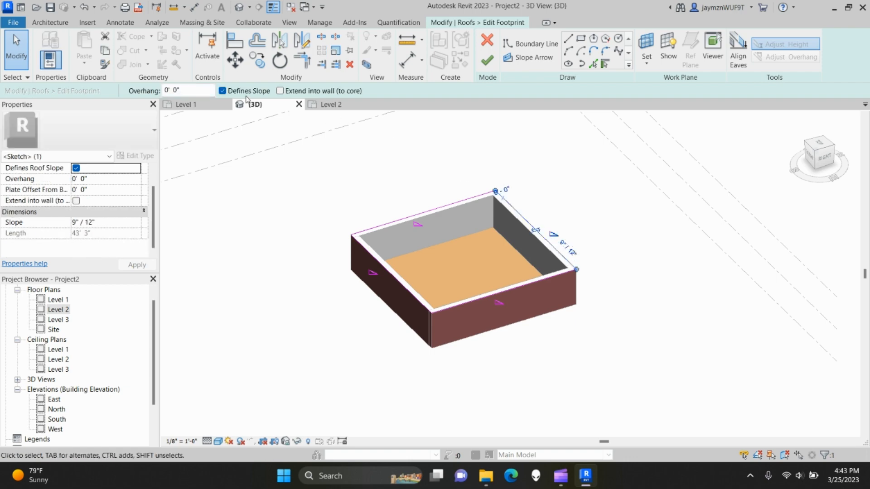
pyautogui.click(222, 91)
pyautogui.click(487, 60)
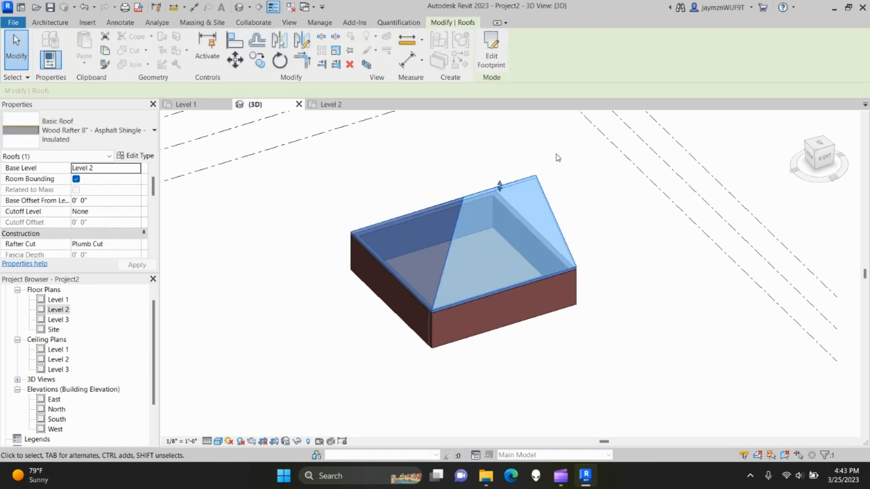
pyautogui.click(637, 252)
pyautogui.keyDown('shift'); pyautogui.moveTo(672, 328); pyautogui.dragTo(532, 283, button='middle'); pyautogui.keyUp('shift')
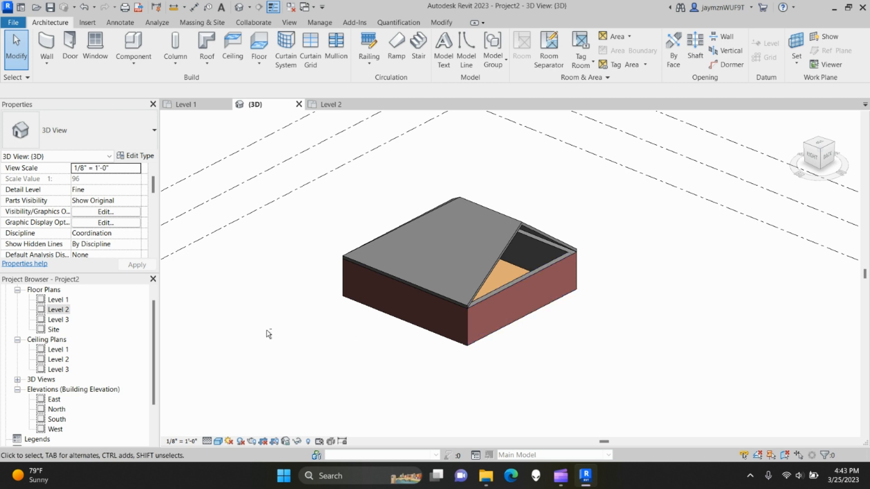
pyautogui.keyDown('shift'); pyautogui.moveTo(268, 333); pyautogui.dragTo(453, 350, button='middle'); pyautogui.keyUp('shift')
# - Turn off Defines Slope on the opposite left edge too, making a two-sided gable roof
pyautogui.click(512, 284)
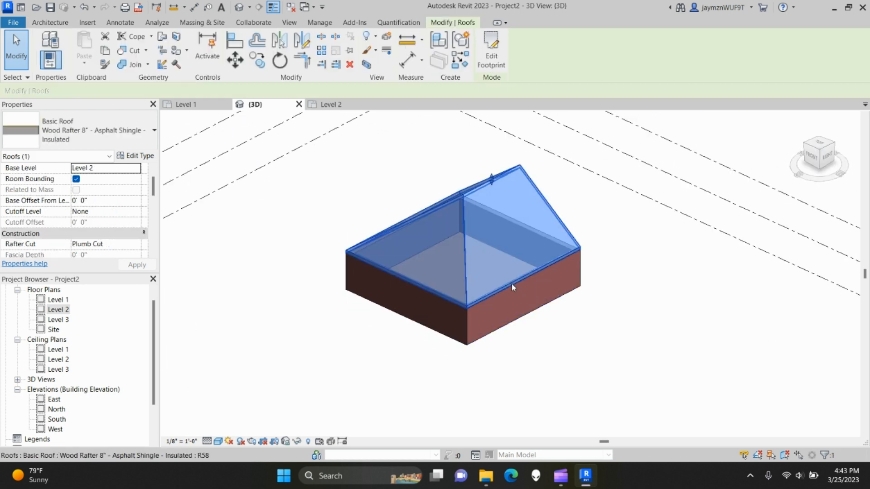
pyautogui.click(491, 50)
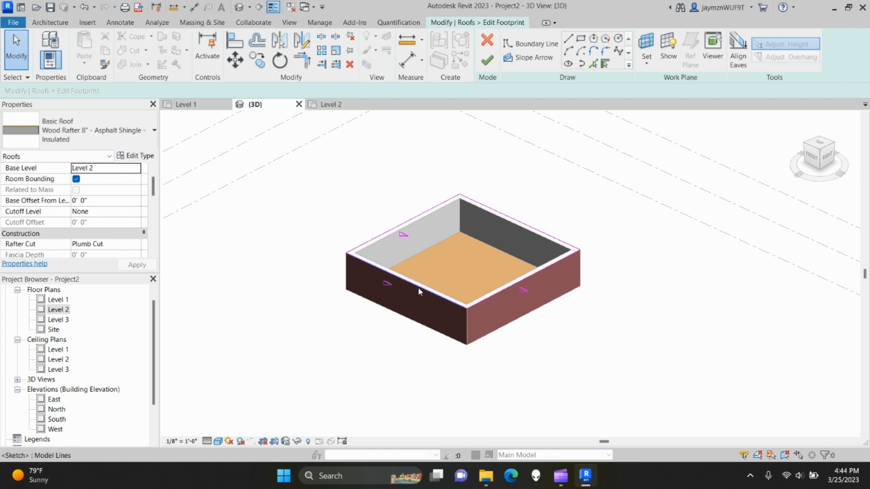
pyautogui.scroll(5, 407, 317)
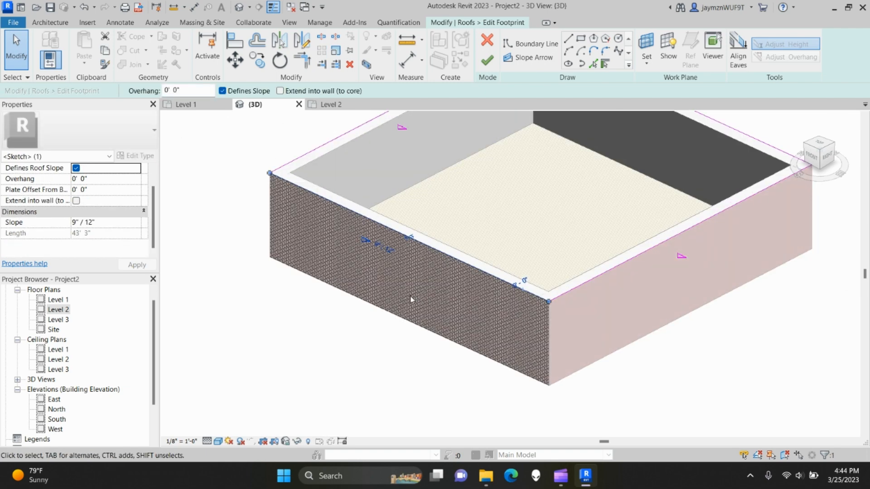
pyautogui.moveTo(396, 256)
pyautogui.keyDown('shift'); pyautogui.mouseDown(button='middle')
pyautogui.moveTo(404, 266)
pyautogui.moveTo(378, 277)
pyautogui.moveTo(480, 292)
pyautogui.mouseUp(button='middle'); pyautogui.keyUp('shift')
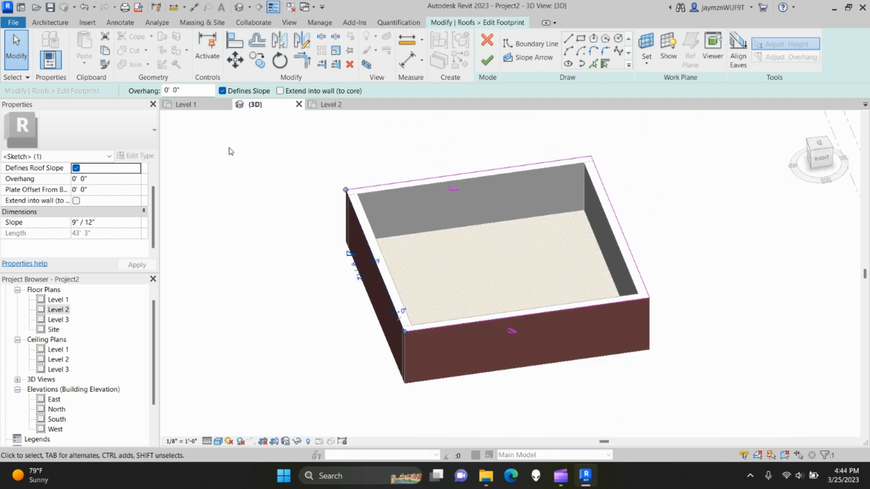
pyautogui.click(222, 92)
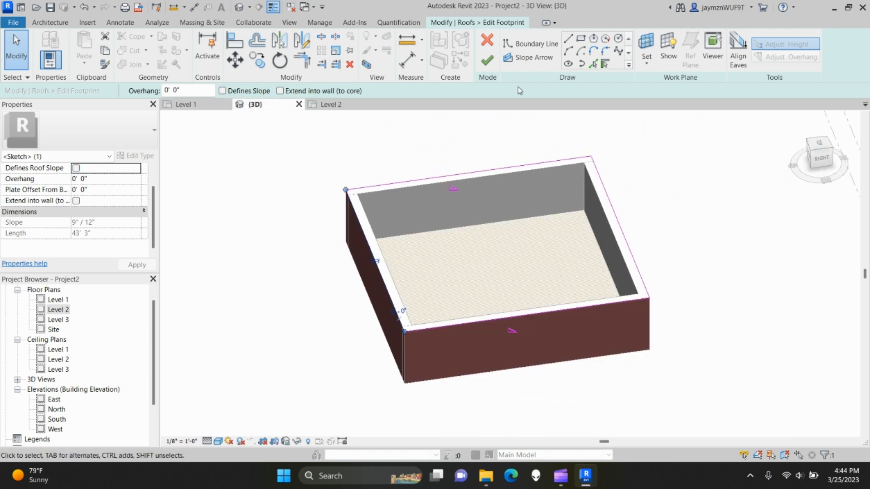
pyautogui.click(494, 59)
pyautogui.click(693, 208)
pyautogui.keyDown('shift'); pyautogui.moveTo(692, 209); pyautogui.dragTo(405, 228, button='middle'); pyautogui.keyUp('shift')
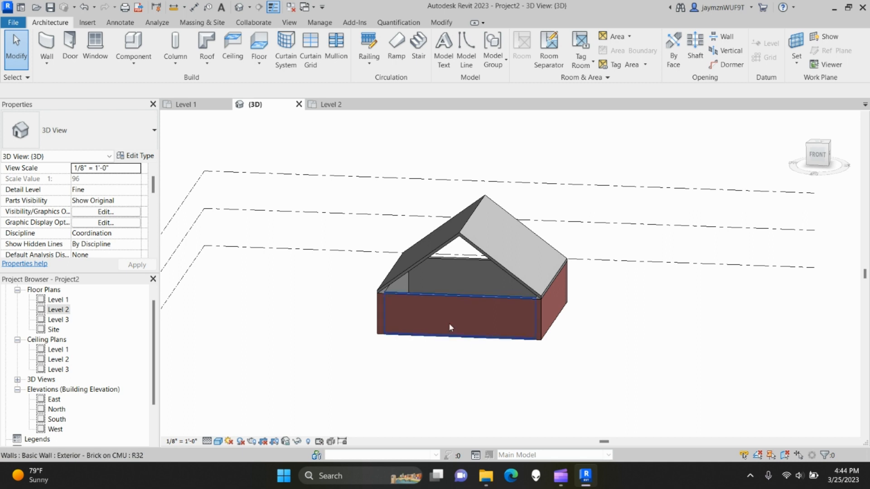
# - Switch the front wall's Top Constraint to Level 3 and back to Level 2, then edit its profile
pyautogui.click(465, 300)
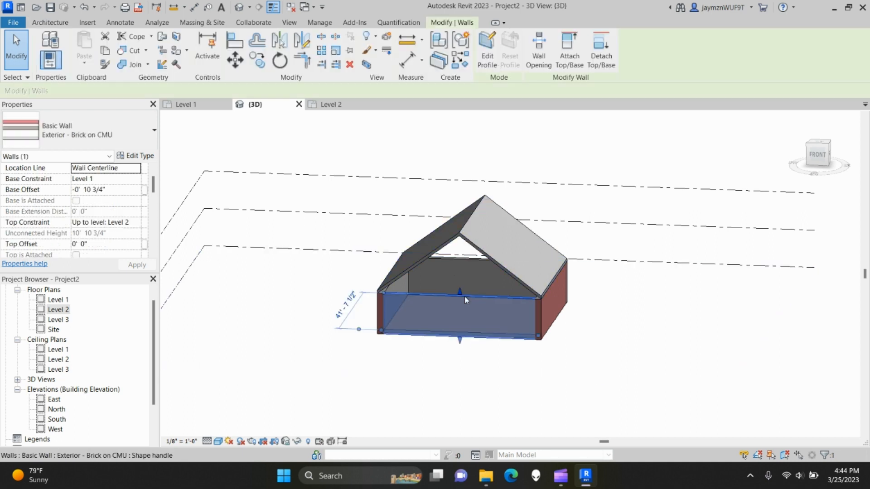
pyautogui.click(136, 222)
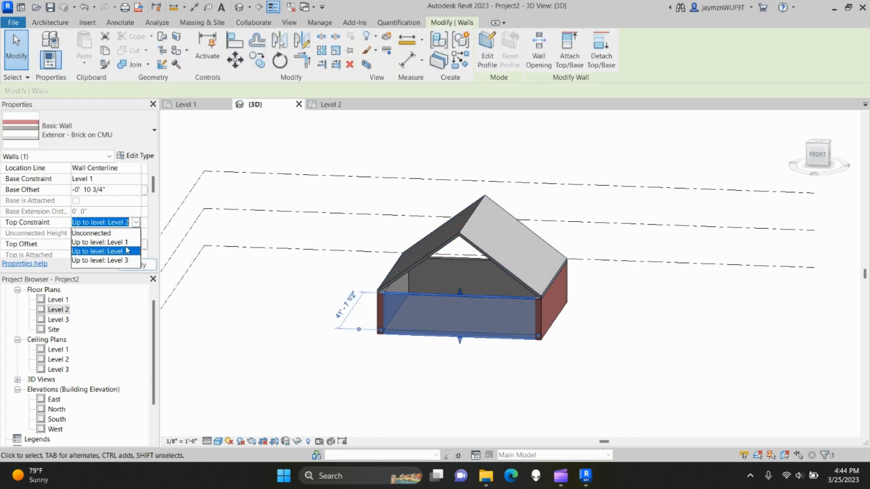
pyautogui.click(111, 257)
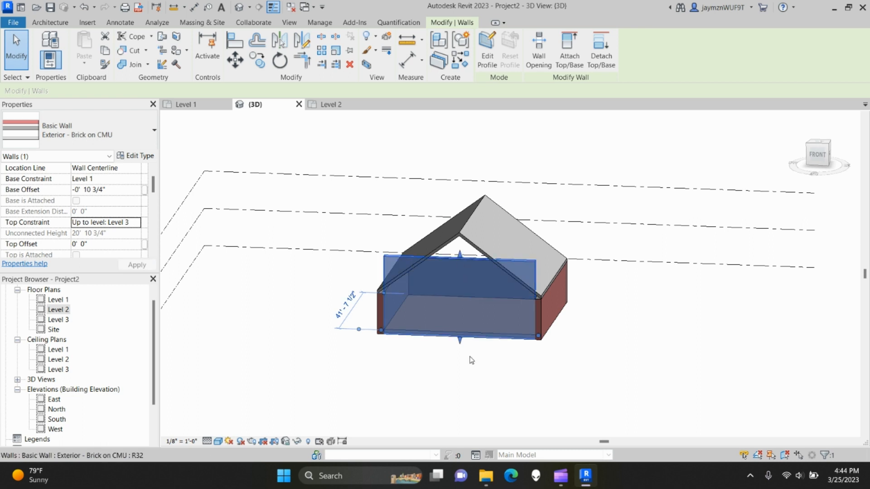
pyautogui.click(138, 225)
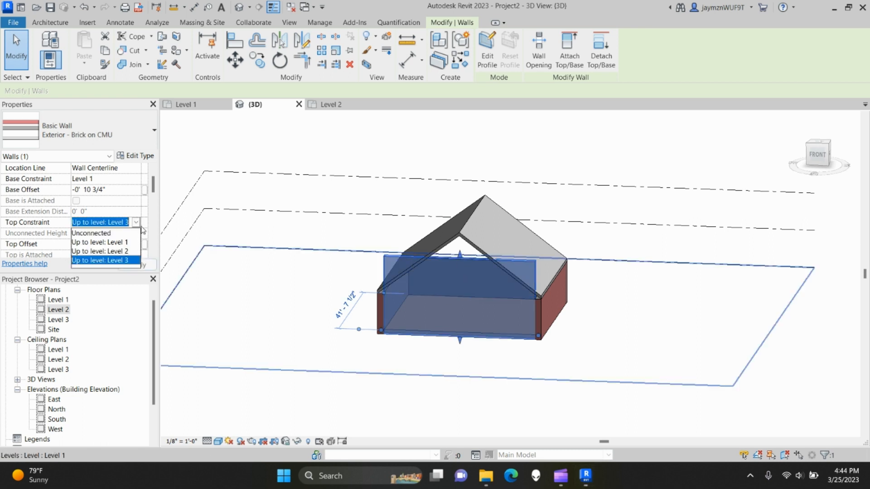
pyautogui.click(117, 252)
pyautogui.click(484, 377)
pyautogui.keyDown('shift'); pyautogui.moveTo(484, 376); pyautogui.dragTo(472, 376, button='middle'); pyautogui.keyUp('shift')
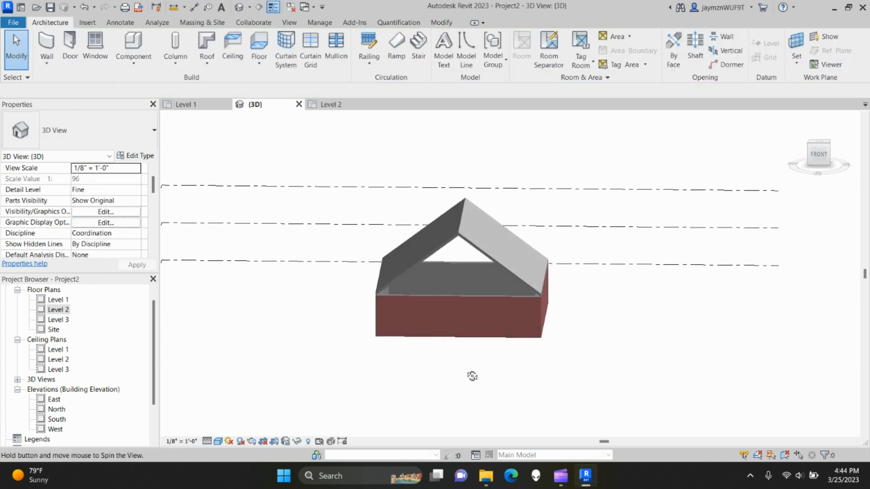
pyautogui.click(451, 299)
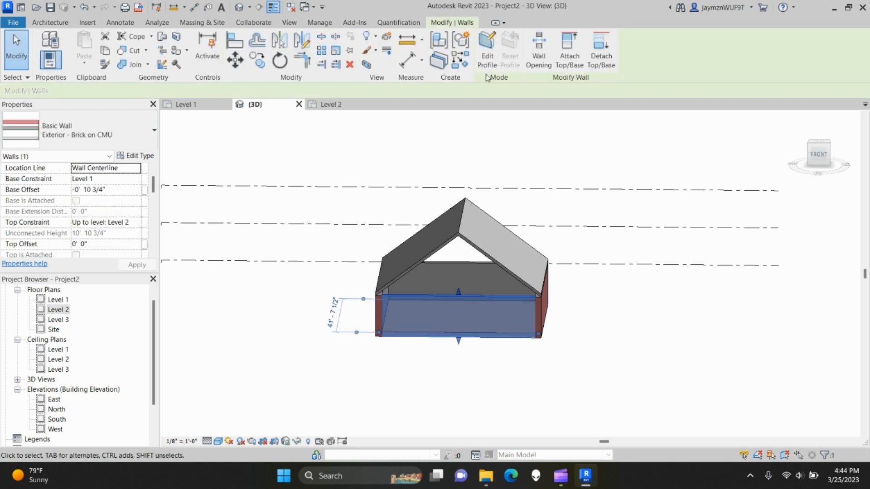
pyautogui.click(493, 48)
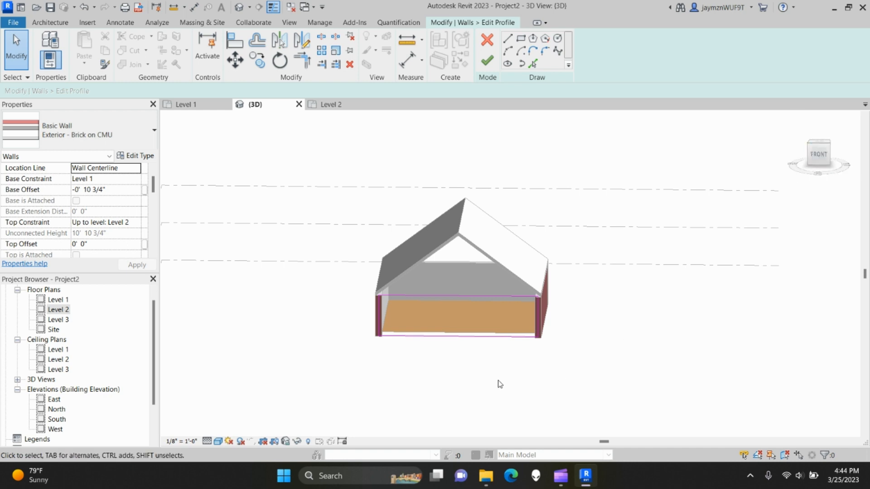
# - Look at the front wall's profile straight on from the FRONT view
pyautogui.click(820, 156)
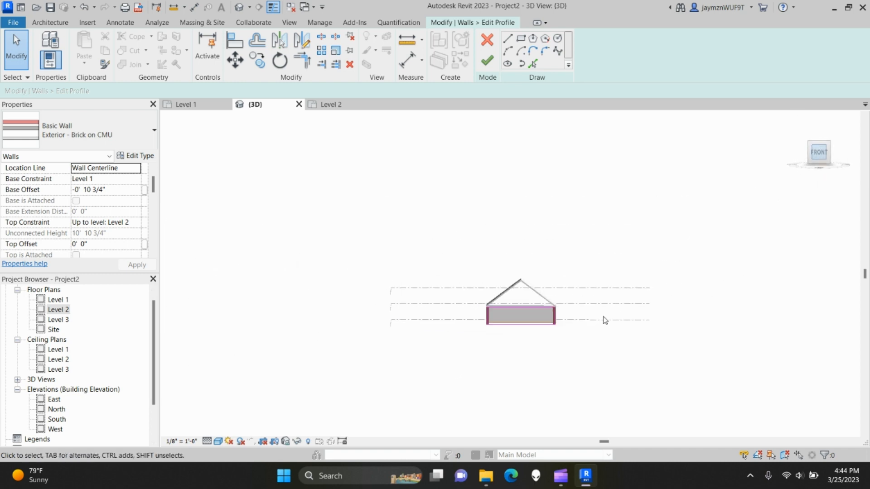
pyautogui.scroll(8, 528, 294)
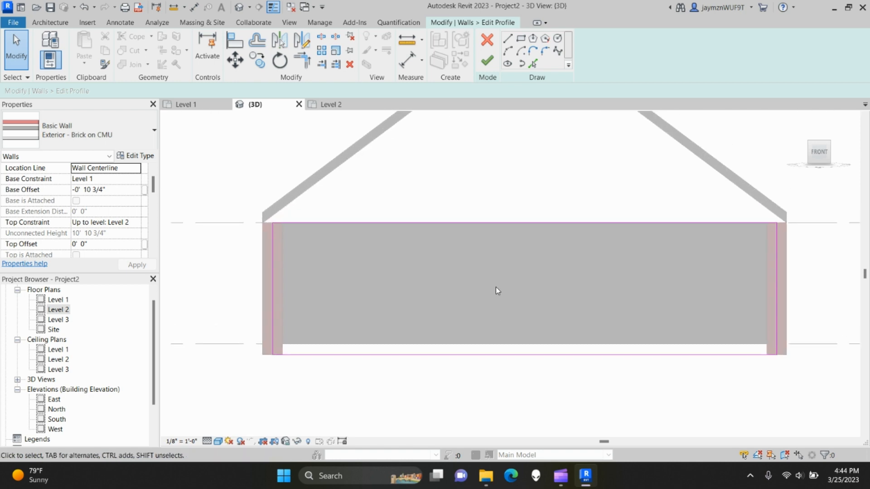
pyautogui.moveTo(495, 287); pyautogui.dragTo(474, 302, button='middle')
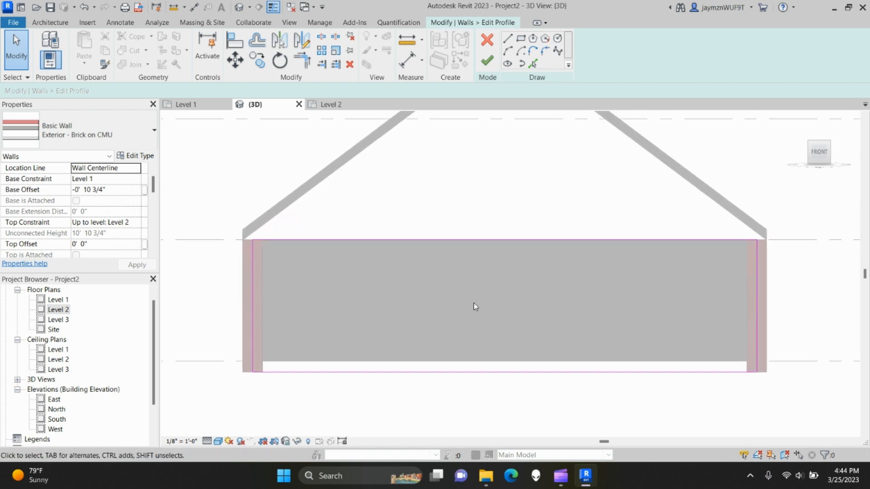
pyautogui.click(498, 241)
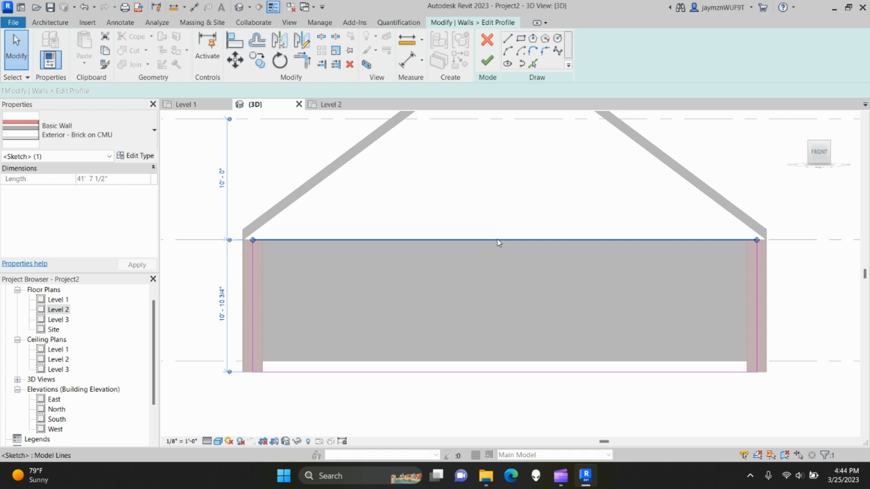
pyautogui.click(510, 320)
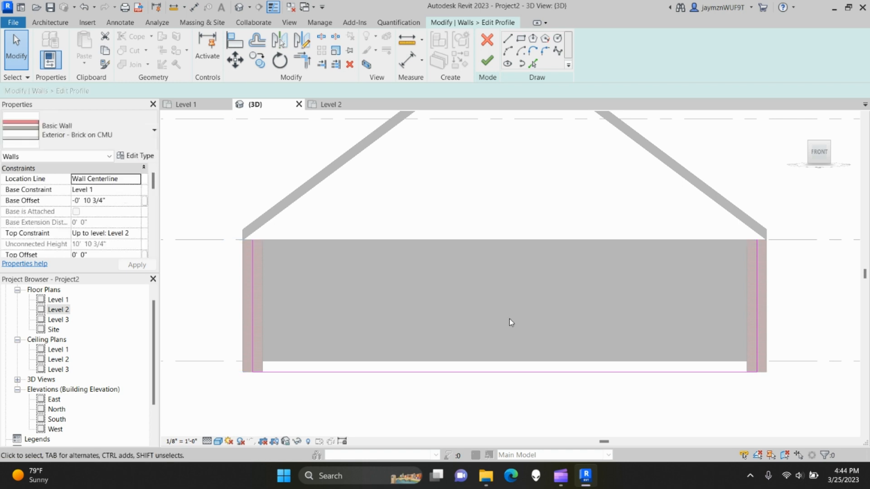
pyautogui.moveTo(507, 122); pyautogui.dragTo(524, 160, button='middle')
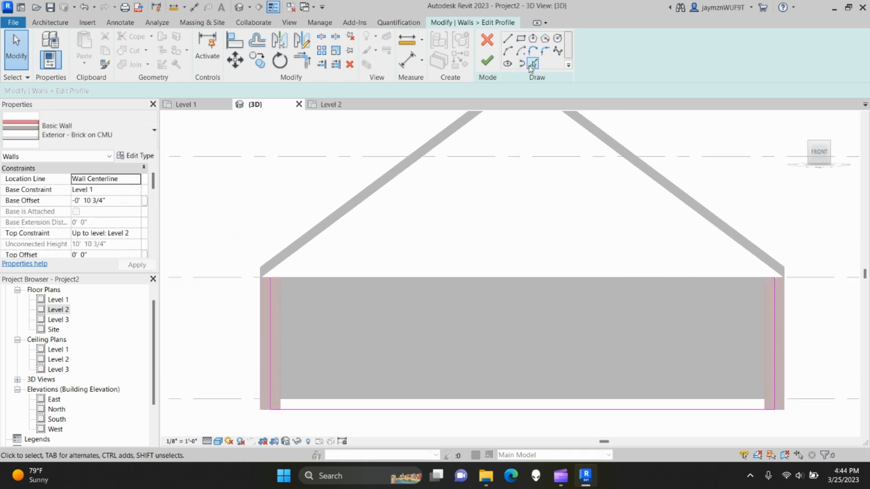
# - Sketch sloped lines from the left eave corner up to the gable apex and down to the right eave
pyautogui.click(507, 40)
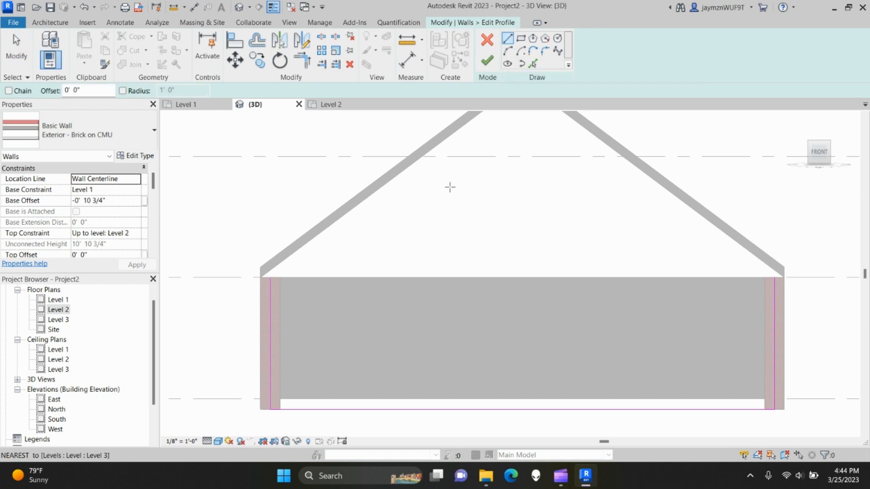
pyautogui.moveTo(460, 233); pyautogui.dragTo(504, 246, button='middle')
pyautogui.scroll(3, 351, 301)
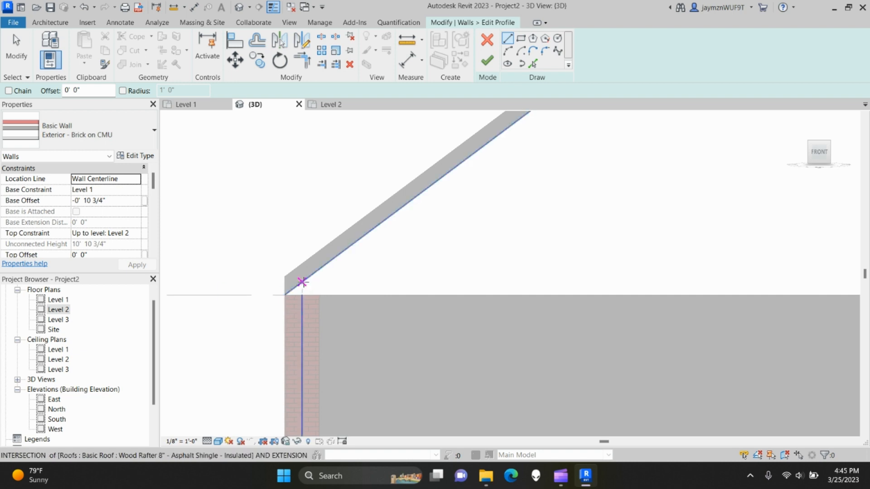
pyautogui.click(284, 295)
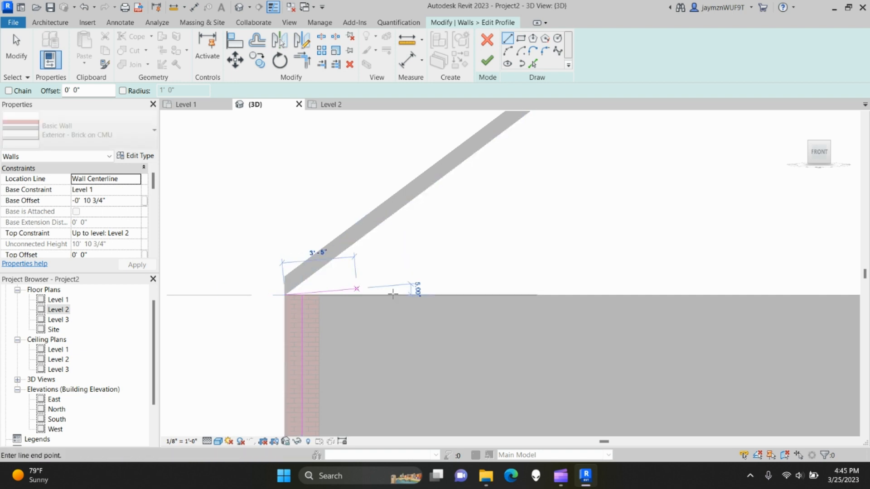
pyautogui.scroll(-3, 430, 315)
pyautogui.scroll(-1, 516, 227)
pyautogui.click(567, 155)
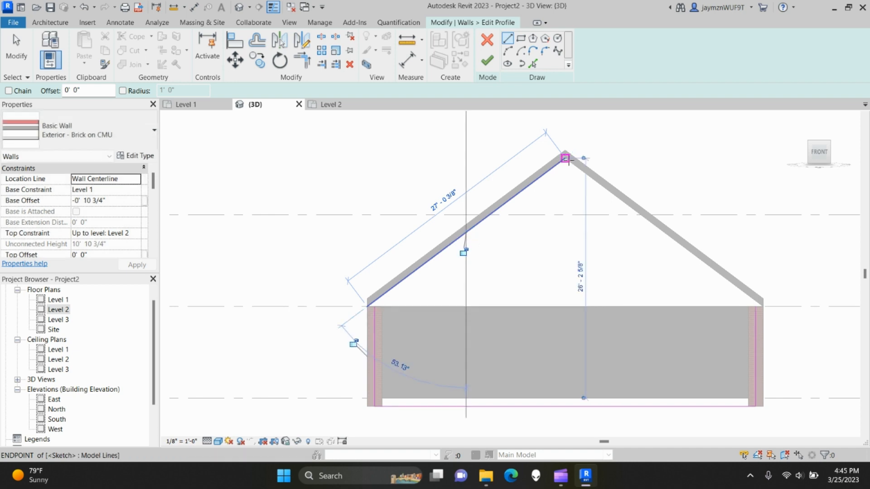
pyautogui.click(565, 159)
pyautogui.moveTo(649, 243); pyautogui.dragTo(488, 199, button='middle')
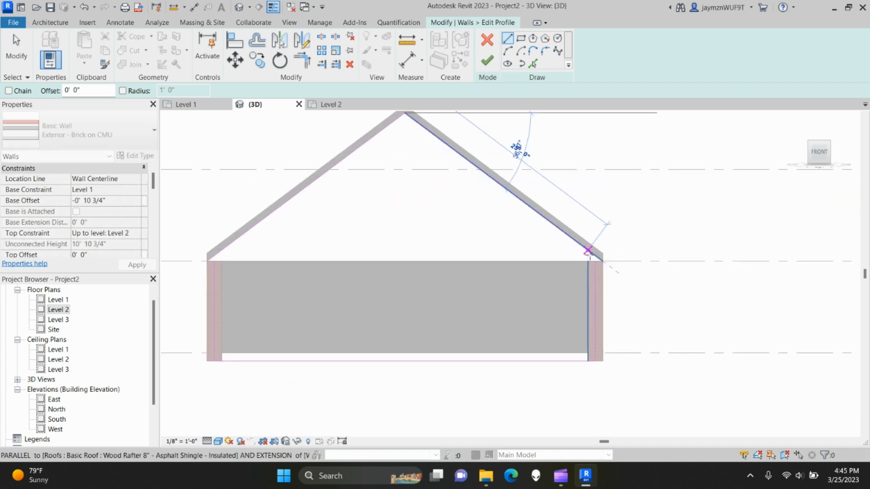
pyautogui.click(603, 261)
pyautogui.scroll(4, 596, 271)
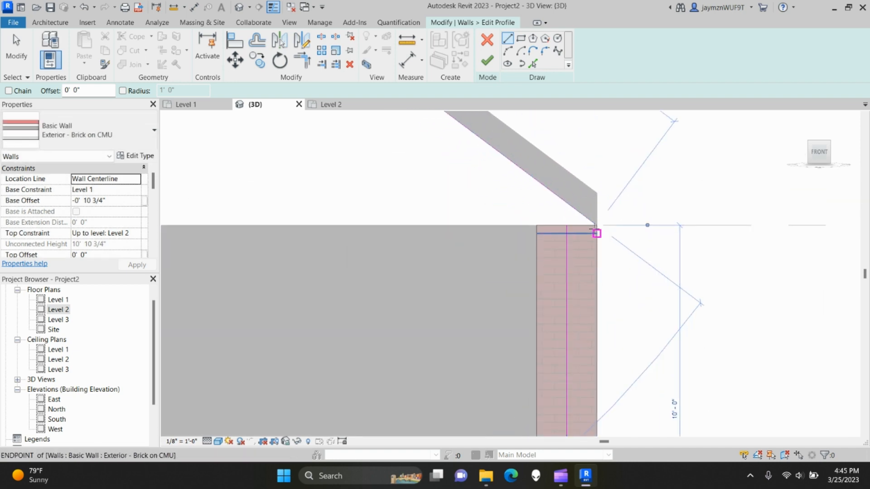
pyautogui.scroll(2, 551, 249)
pyautogui.moveTo(553, 249); pyautogui.dragTo(525, 268, button='middle')
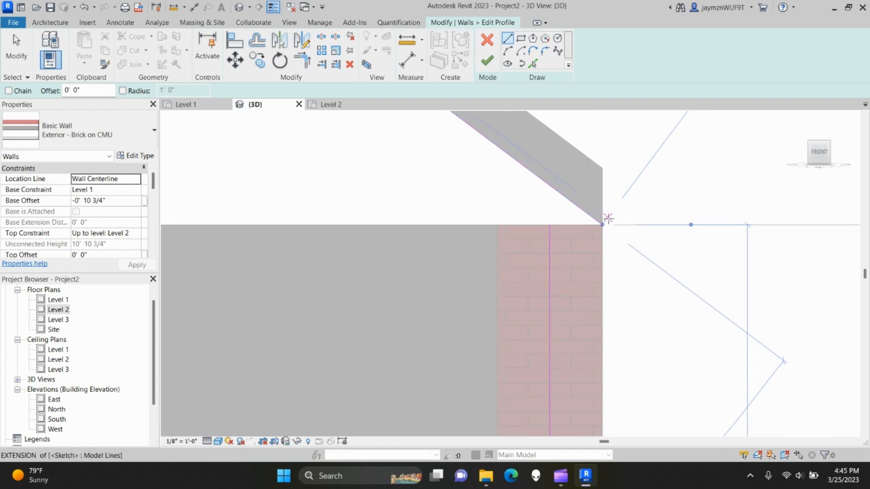
# - Add a short line from the right eave corner to the wall's top edge
pyautogui.click(602, 225)
pyautogui.click(549, 225)
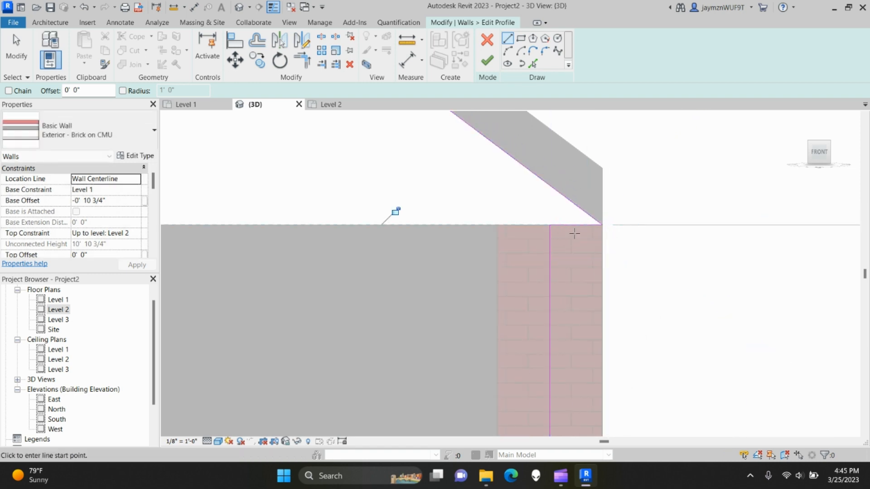
pyautogui.scroll(-2, 401, 286)
pyautogui.moveTo(403, 297); pyautogui.dragTo(693, 274, button='middle')
pyautogui.scroll(-2, 383, 369)
pyautogui.moveTo(383, 369); pyautogui.dragTo(724, 321, button='middle')
pyautogui.moveTo(316, 289); pyautogui.dragTo(633, 275, button='middle')
pyautogui.scroll(4, 478, 242)
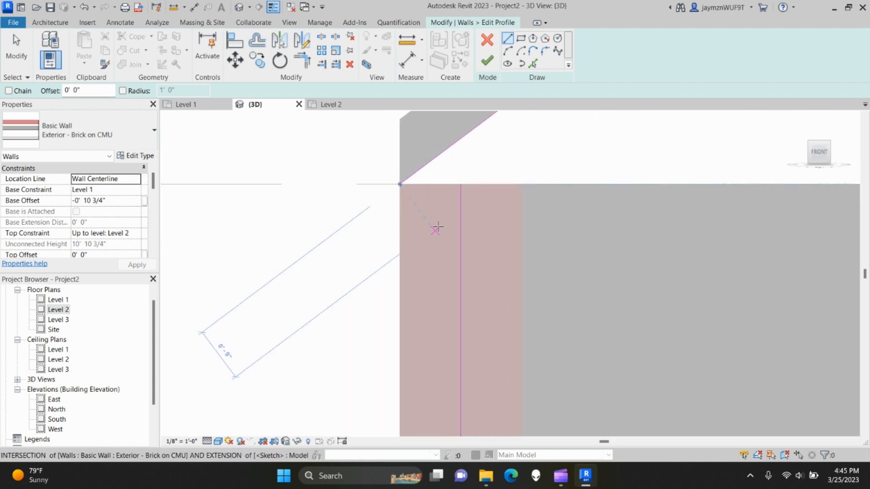
pyautogui.click(400, 183)
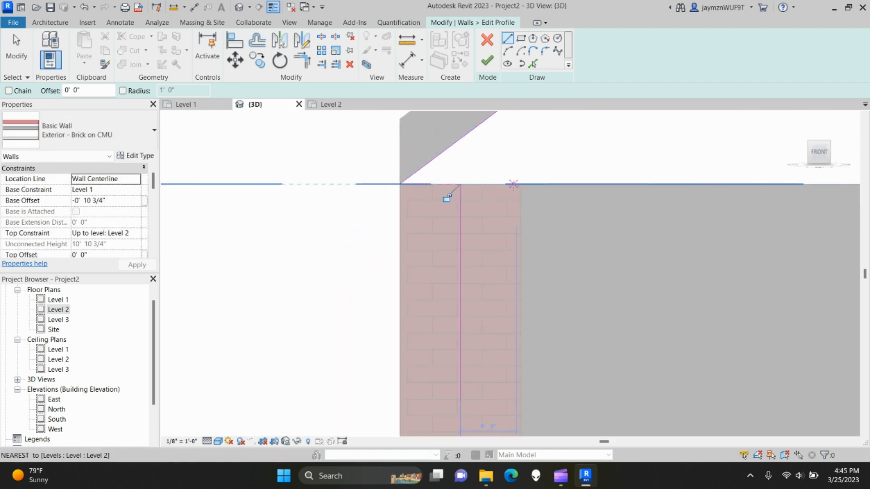
pyautogui.press('Escape')
pyautogui.press('Escape')
# - Finish the front wall's triangular gable profile
pyautogui.scroll(-1, 637, 231)
pyautogui.scroll(-2, 637, 231)
pyautogui.moveTo(638, 231); pyautogui.dragTo(470, 191, button='middle')
pyautogui.scroll(-3, 613, 252)
pyautogui.moveTo(614, 252); pyautogui.dragTo(509, 250, button='middle')
pyautogui.scroll(-1, 509, 250)
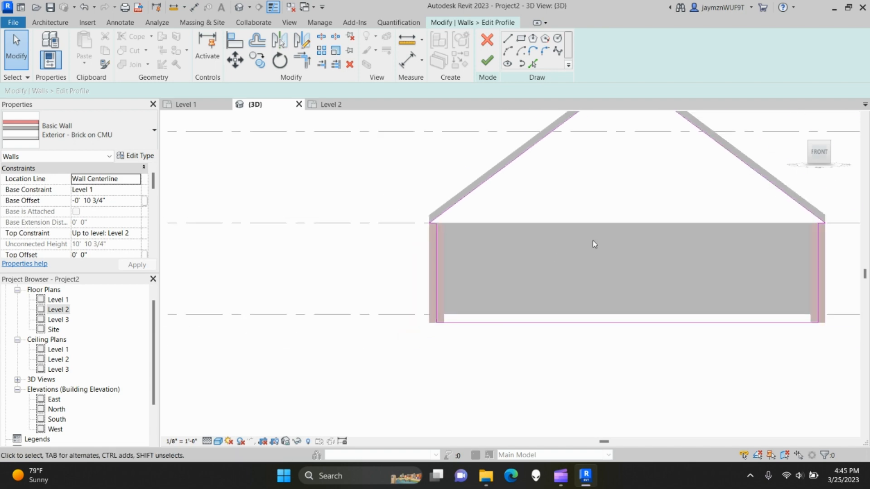
pyautogui.moveTo(595, 206); pyautogui.dragTo(510, 223, button='middle')
pyautogui.click(489, 58)
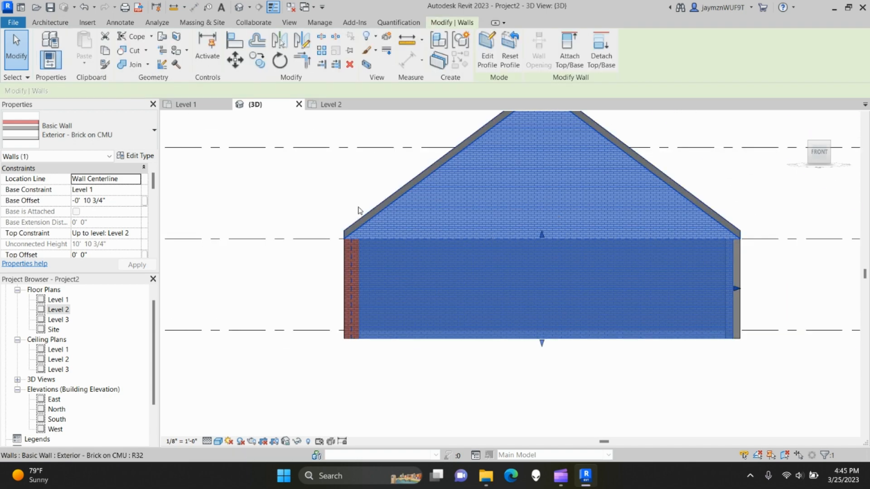
pyautogui.click(343, 262)
pyautogui.keyDown('shift'); pyautogui.moveTo(320, 291); pyautogui.dragTo(544, 382, button='middle'); pyautogui.keyUp('shift')
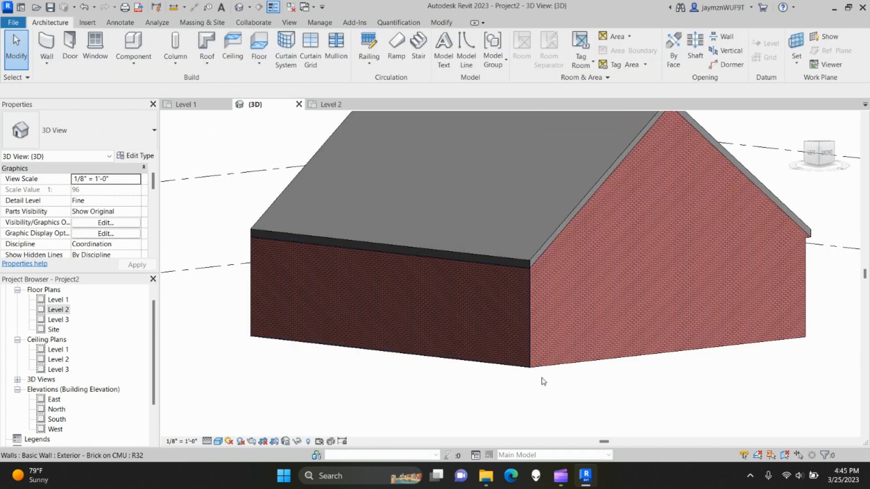
pyautogui.keyDown('shift'); pyautogui.moveTo(760, 382); pyautogui.dragTo(404, 357, button='middle'); pyautogui.keyUp('shift')
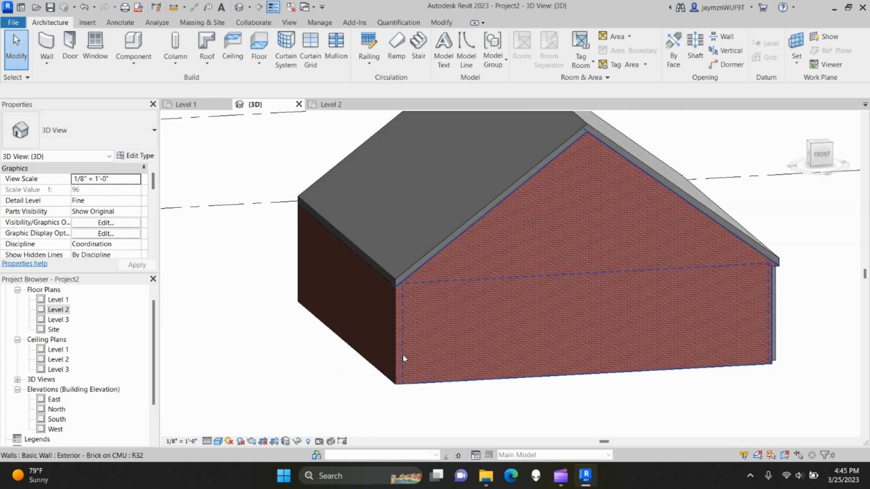
pyautogui.keyDown('shift'); pyautogui.moveTo(508, 371); pyautogui.dragTo(661, 336, button='middle'); pyautogui.keyUp('shift')
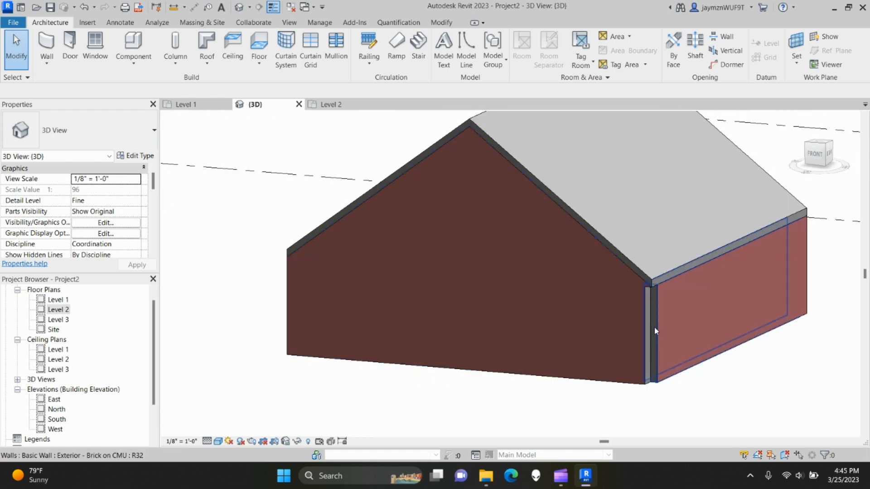
pyautogui.click(587, 379)
pyautogui.keyDown('shift'); pyautogui.moveTo(588, 379); pyautogui.dragTo(673, 297, button='middle'); pyautogui.keyUp('shift')
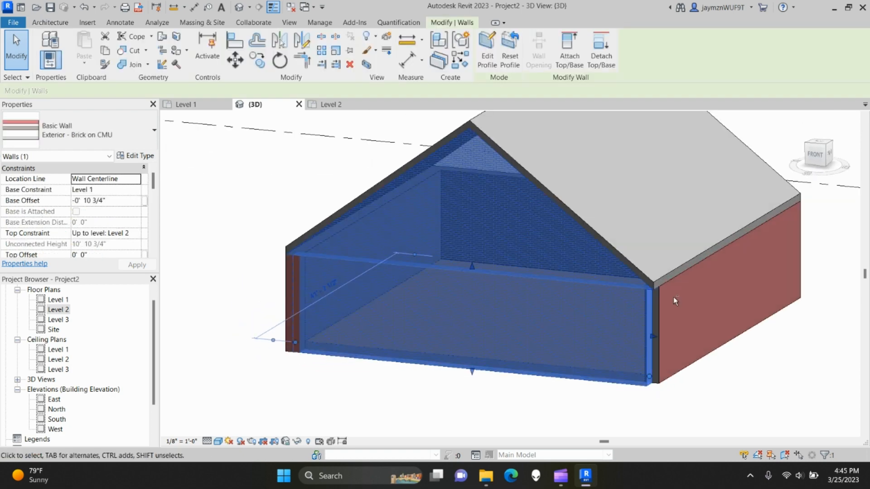
pyautogui.click(54, 301)
pyautogui.doubleClick(55, 301)
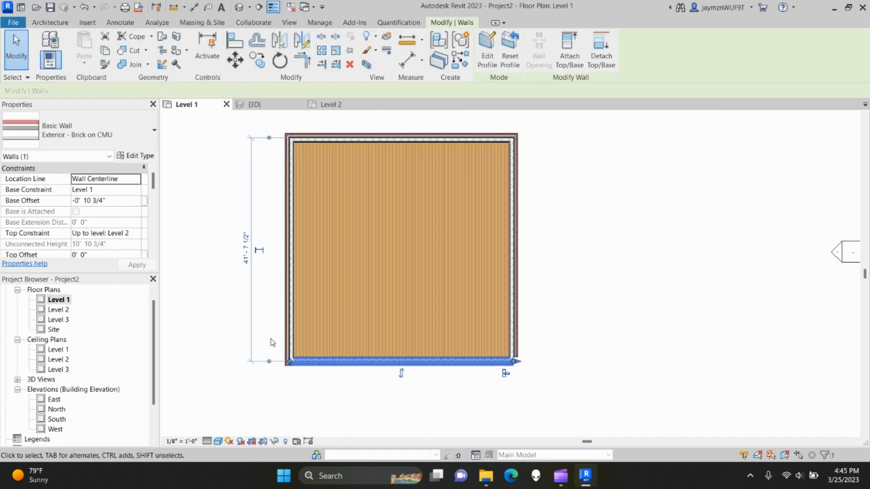
pyautogui.click(455, 407)
pyautogui.scroll(4, 489, 349)
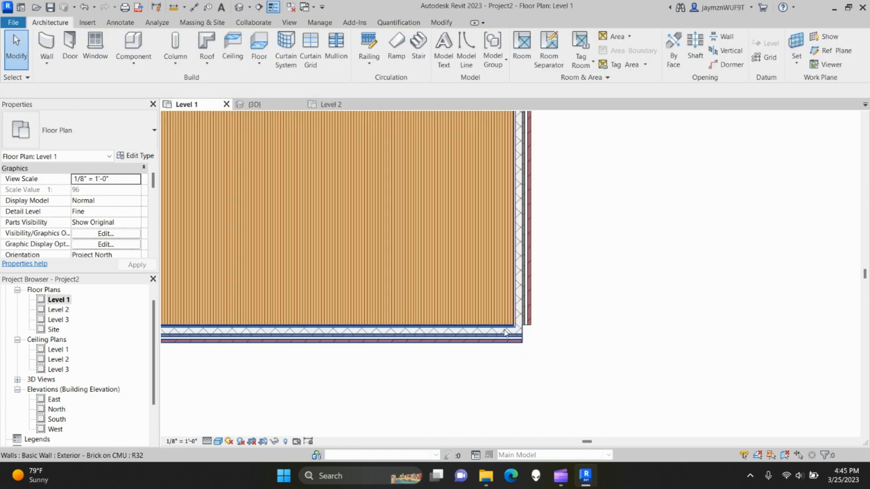
pyautogui.click(507, 335)
pyautogui.moveTo(245, 314); pyautogui.dragTo(453, 304, button='middle')
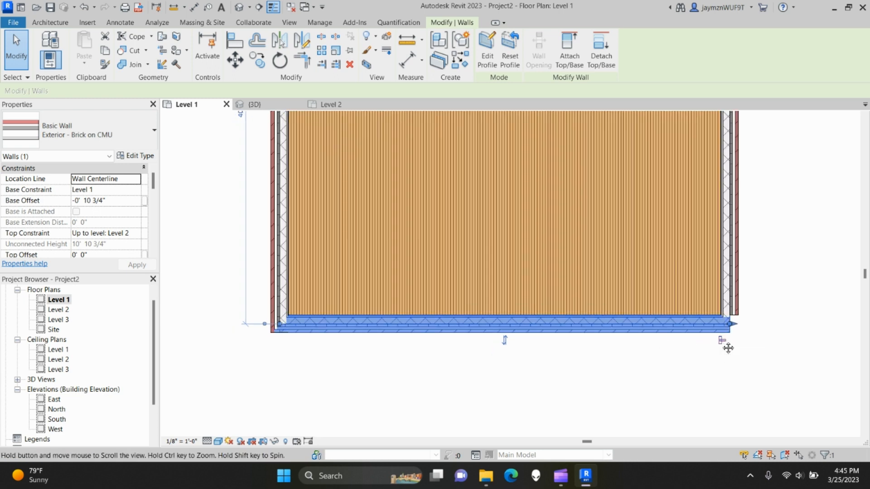
pyautogui.scroll(5, 720, 345)
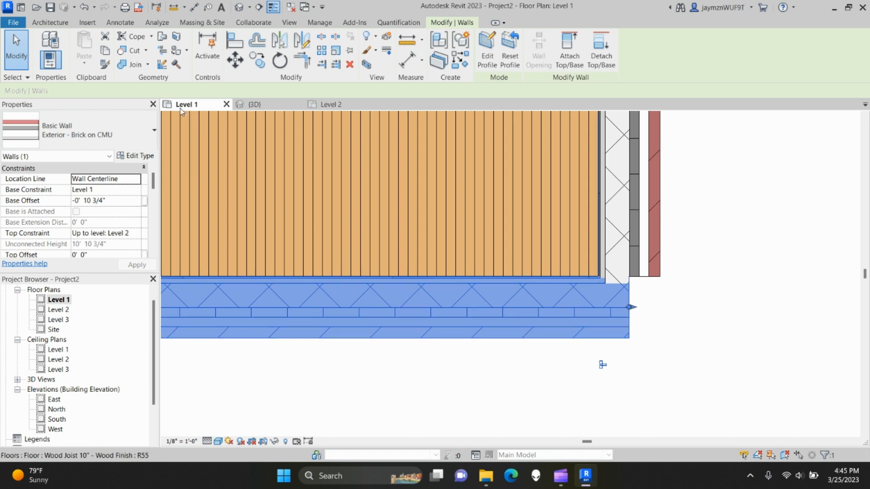
pyautogui.click(162, 65)
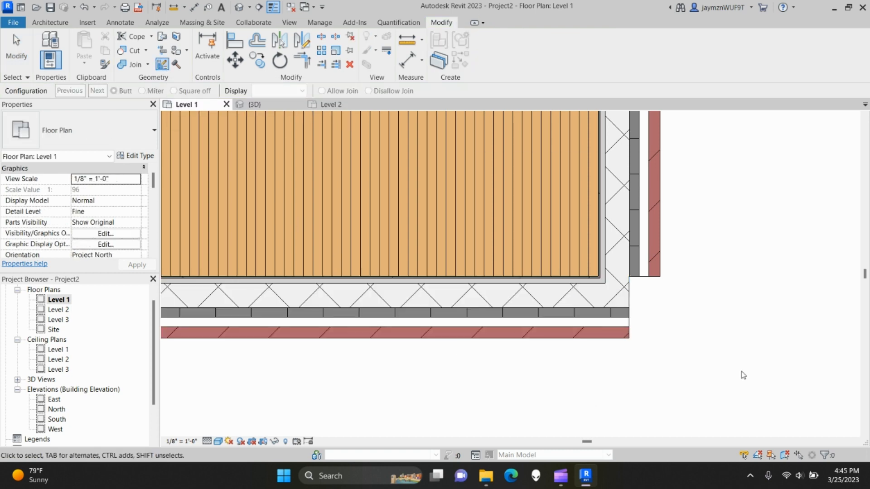
pyautogui.moveTo(740, 374); pyautogui.dragTo(647, 341, button='middle')
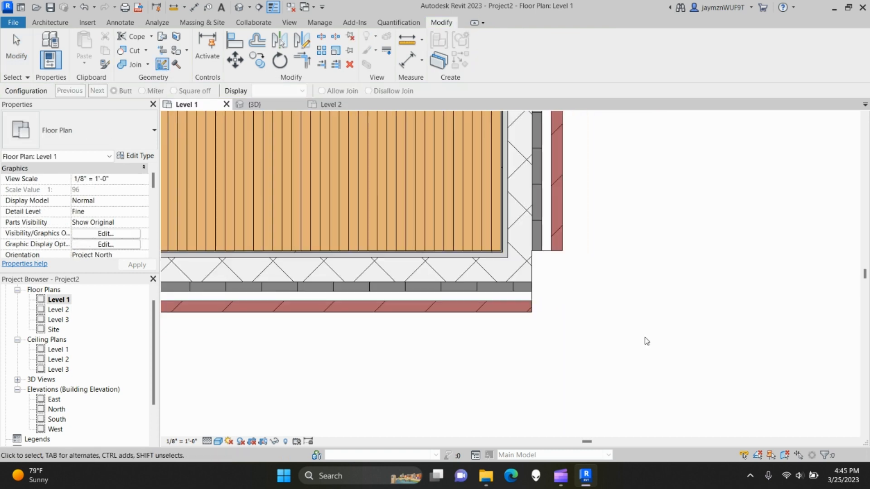
pyautogui.click(512, 282)
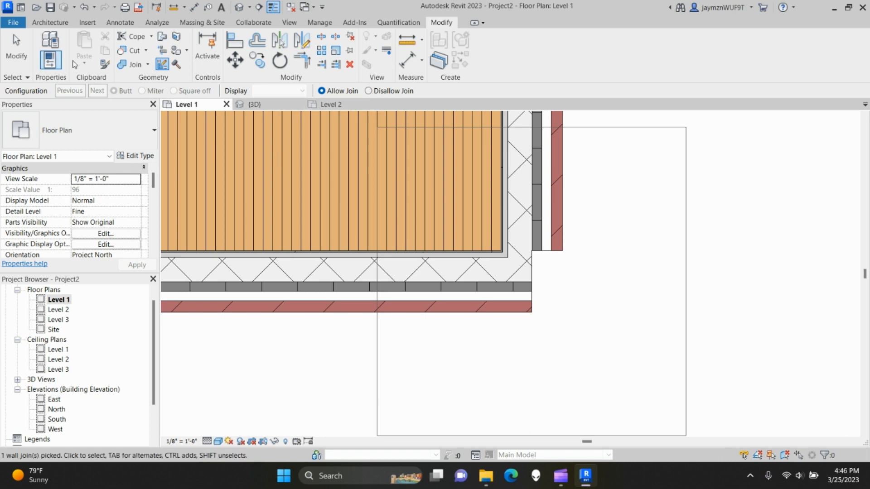
pyautogui.click(369, 92)
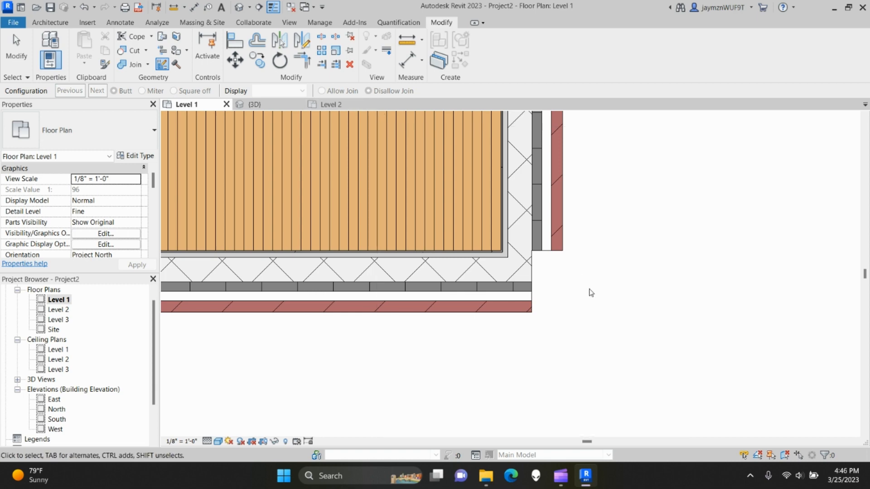
pyautogui.click(535, 273)
pyautogui.click(323, 92)
pyautogui.press('Escape')
pyautogui.click(355, 293)
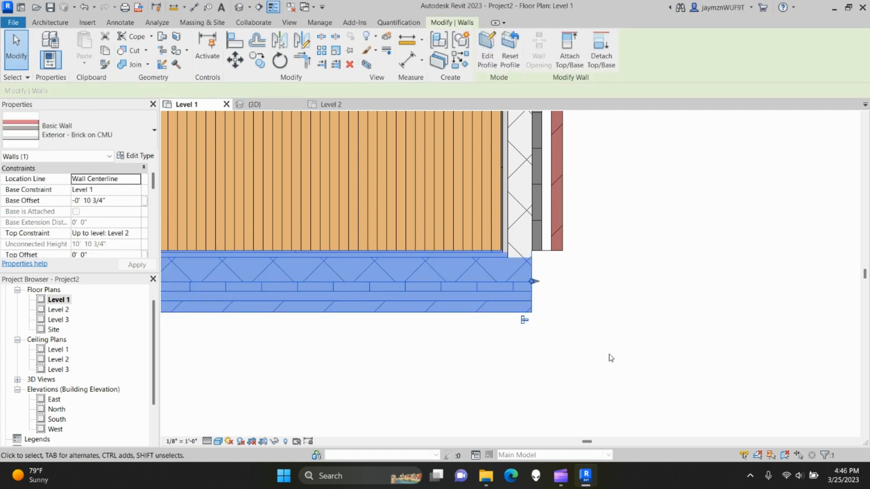
# - Reselect the bottom brick wall and pan to show its full length
pyautogui.scroll(-2, 566, 338)
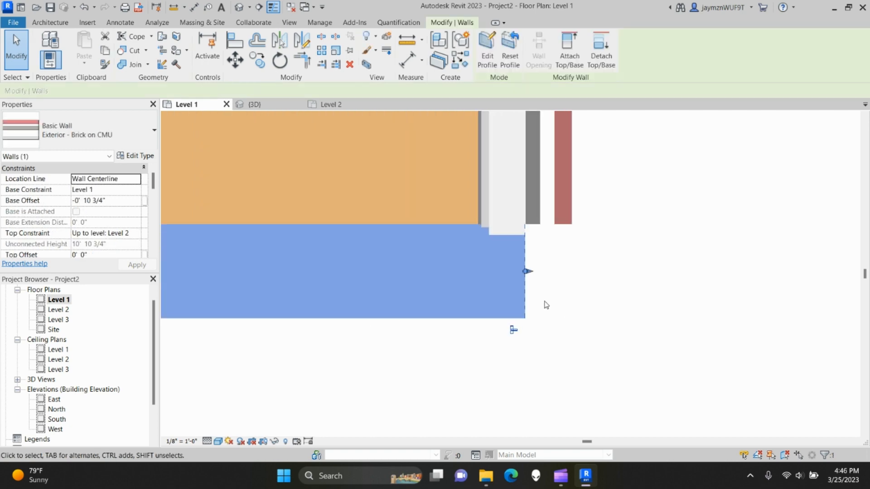
pyautogui.click(575, 320)
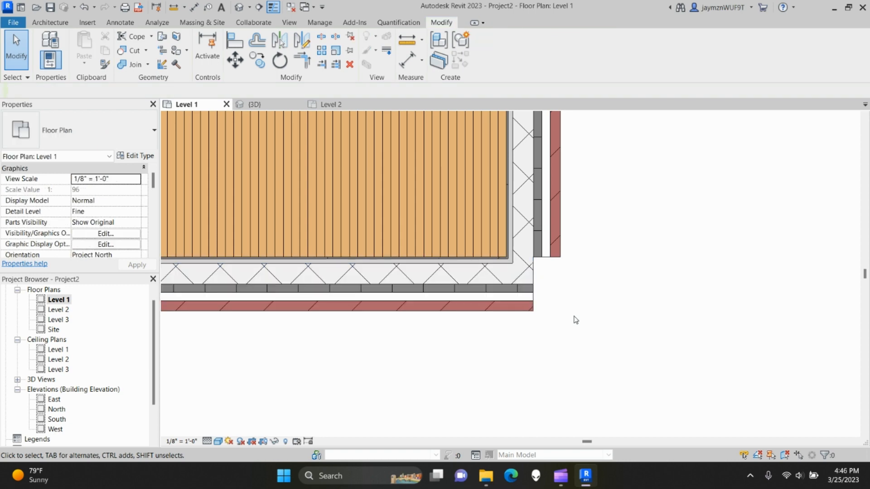
pyautogui.click(444, 300)
pyautogui.scroll(1, 530, 324)
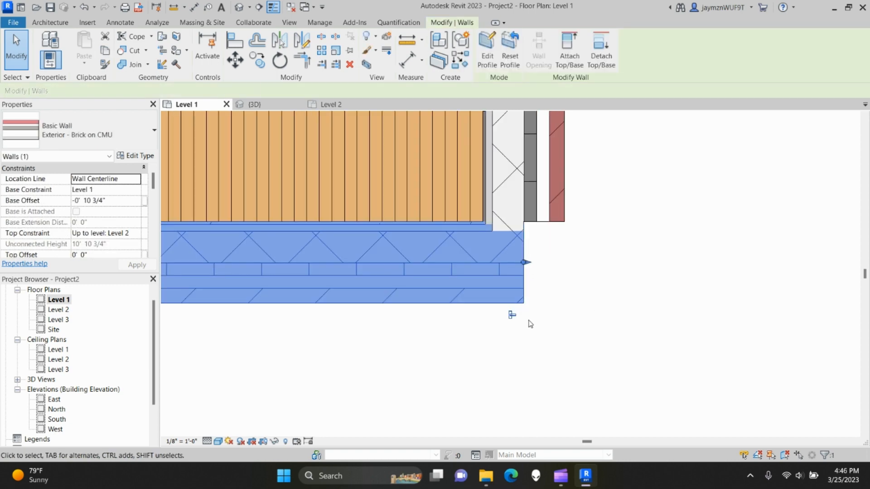
pyautogui.scroll(-3, 485, 332)
pyautogui.moveTo(294, 322); pyautogui.dragTo(518, 332, button='middle')
pyautogui.scroll(-2, 518, 332)
pyautogui.moveTo(381, 320); pyautogui.dragTo(591, 324, button='middle')
# - Extend the bottom wall's right end to meet the right-hand wall, then view in 3D
pyautogui.scroll(-1, 586, 327)
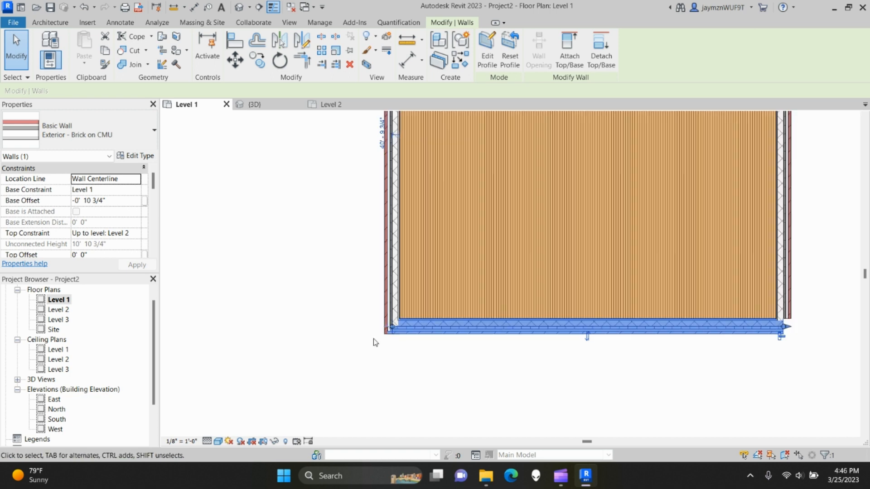
pyautogui.scroll(6, 385, 334)
pyautogui.scroll(-4, 528, 355)
pyautogui.moveTo(847, 359); pyautogui.dragTo(620, 325, button='middle')
pyautogui.moveTo(849, 308); pyautogui.dragTo(558, 310, button='middle')
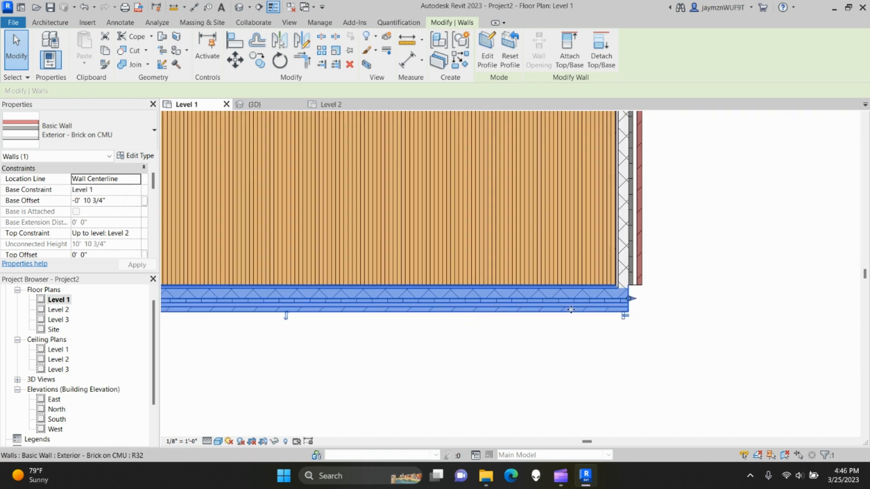
pyautogui.scroll(5, 639, 306)
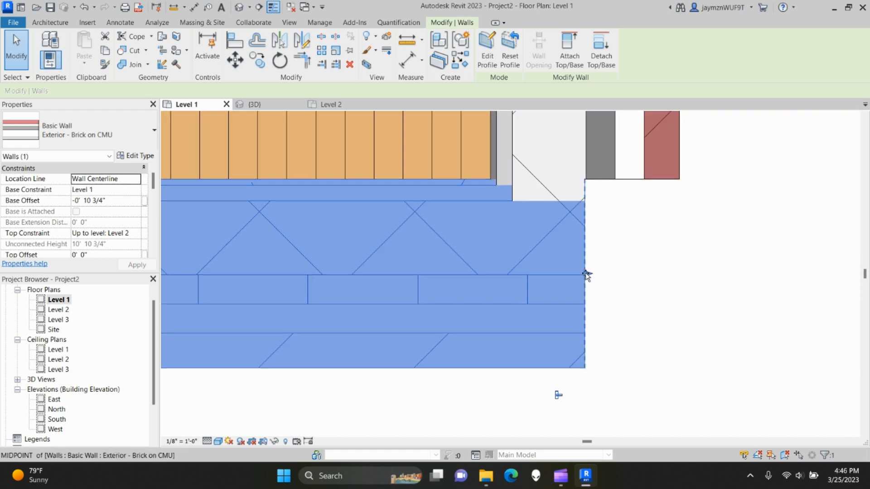
pyautogui.moveTo(585, 275); pyautogui.dragTo(679, 272)
pyautogui.click(748, 313)
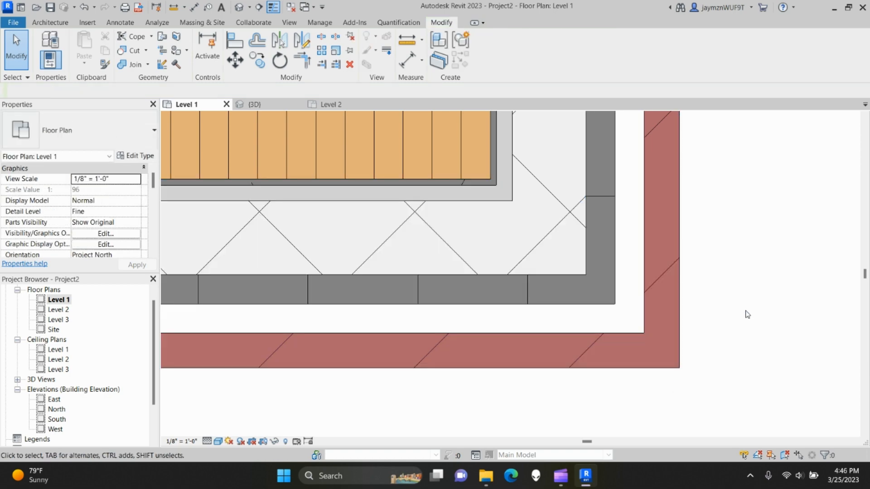
pyautogui.click(248, 107)
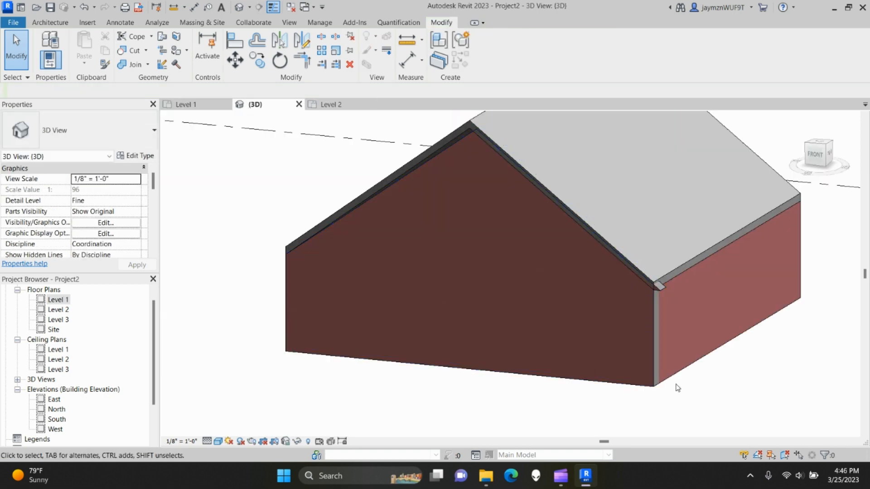
# - Select the front gable brick wall in the 3D view and open Edit Profile on it
pyautogui.scroll(5, 652, 378)
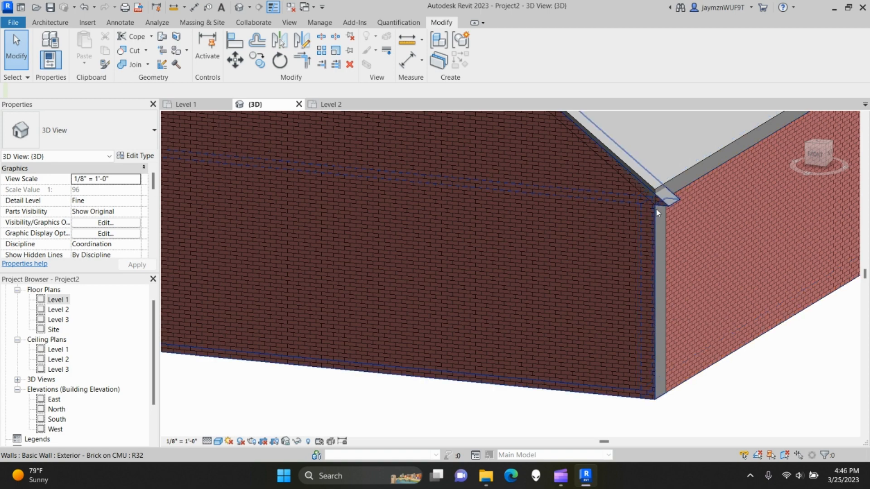
pyautogui.click(511, 385)
pyautogui.keyDown('shift'); pyautogui.moveTo(408, 330); pyautogui.dragTo(698, 299, button='middle'); pyautogui.keyUp('shift')
pyautogui.click(487, 56)
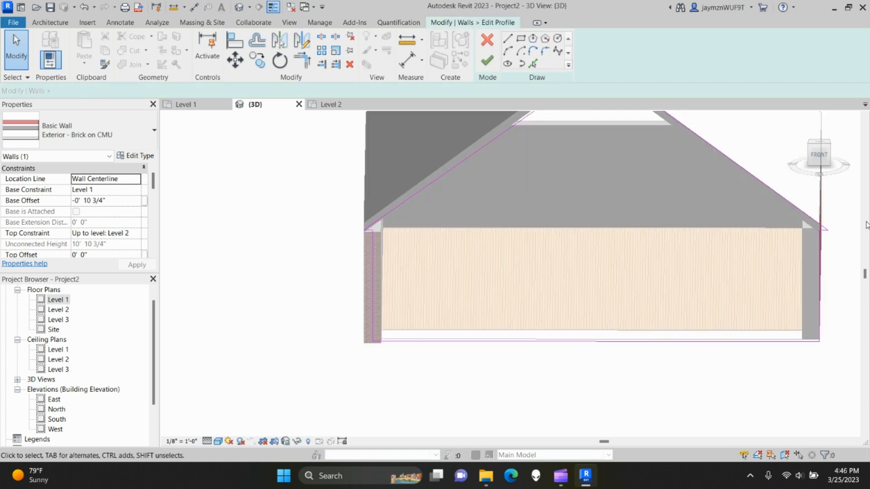
# - View the sketch from the front, nudge the vertical edge, and trim the eave line to the wall corner
pyautogui.click(821, 156)
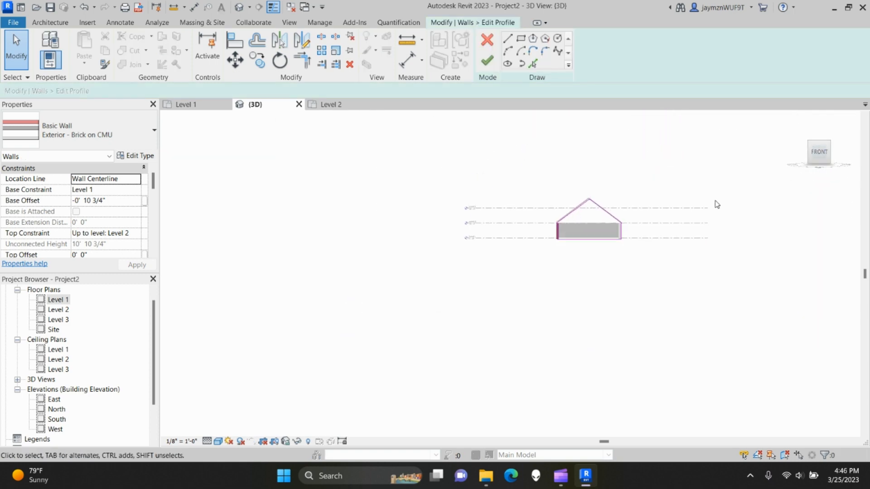
pyautogui.scroll(5, 635, 244)
pyautogui.scroll(6, 550, 281)
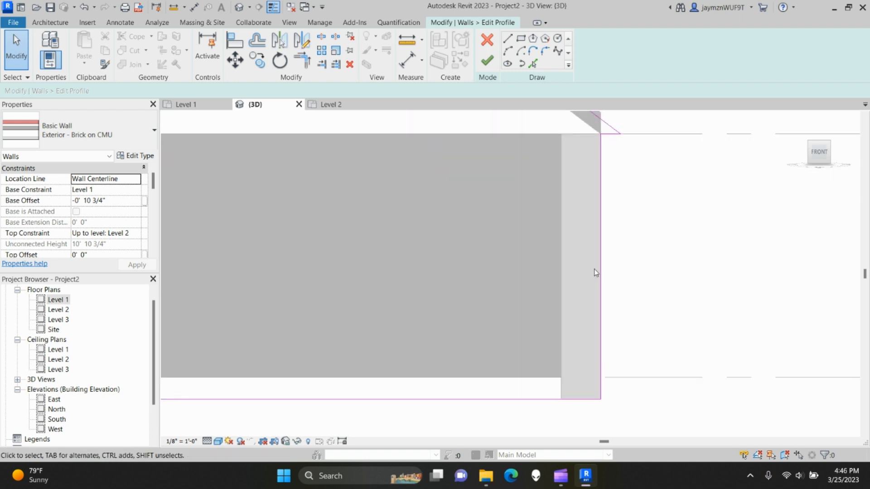
pyautogui.click(575, 228)
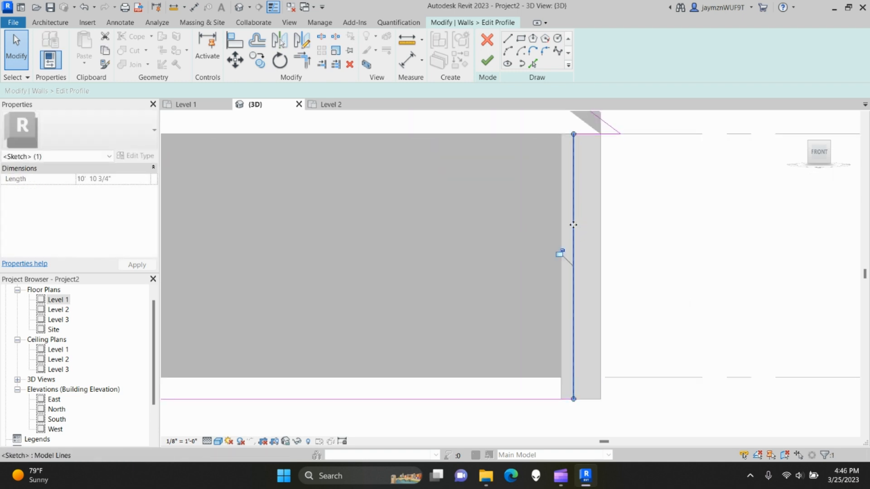
pyautogui.moveTo(588, 223); pyautogui.dragTo(582, 224)
pyautogui.click(626, 192)
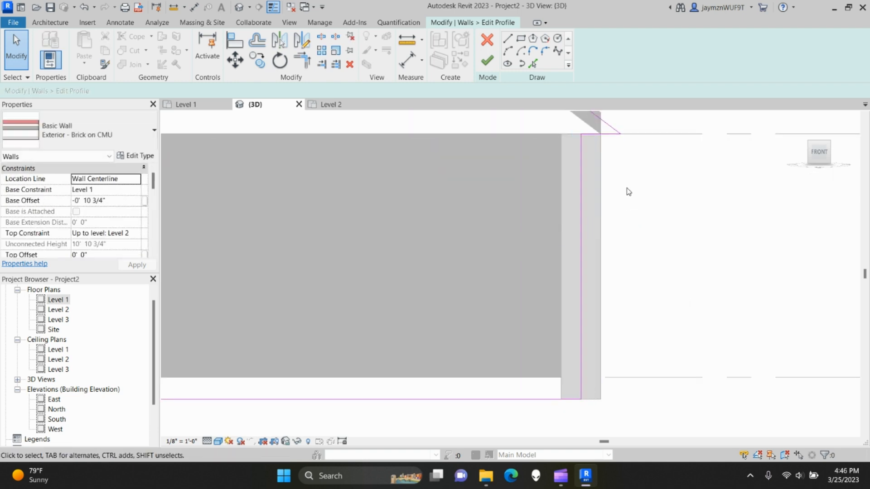
pyautogui.moveTo(624, 177); pyautogui.dragTo(671, 323, button='middle')
pyautogui.scroll(3, 653, 298)
pyautogui.moveTo(651, 264); pyautogui.dragTo(658, 298, button='middle')
pyautogui.click(683, 279)
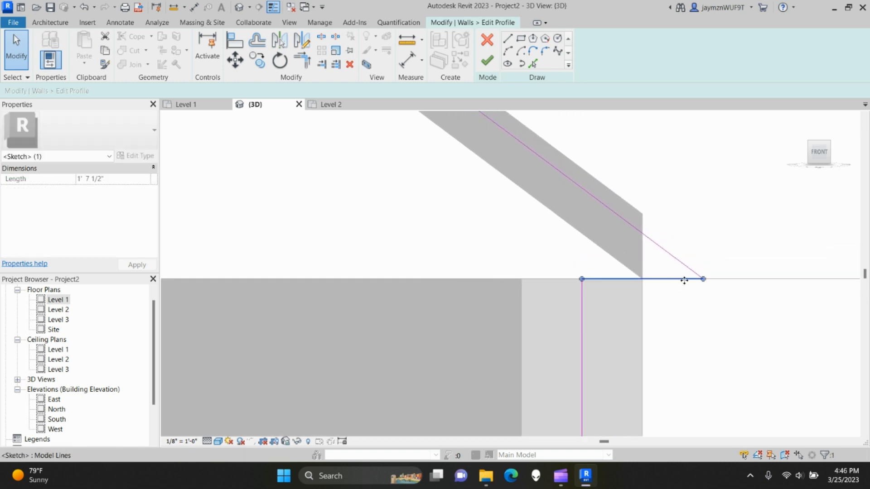
pyautogui.moveTo(702, 279); pyautogui.dragTo(642, 278)
# - Move the sloped line's lower end to the wall corner and its top to the inner apex
pyautogui.click(657, 245)
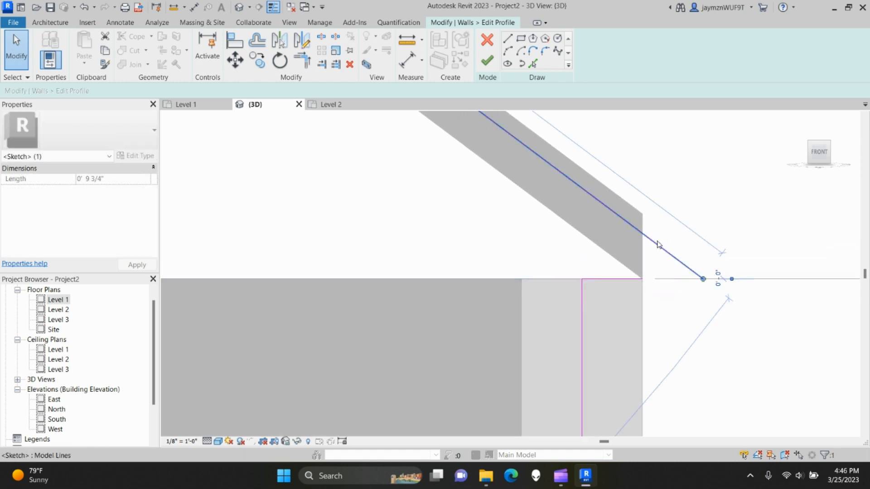
pyautogui.moveTo(703, 279); pyautogui.dragTo(642, 278)
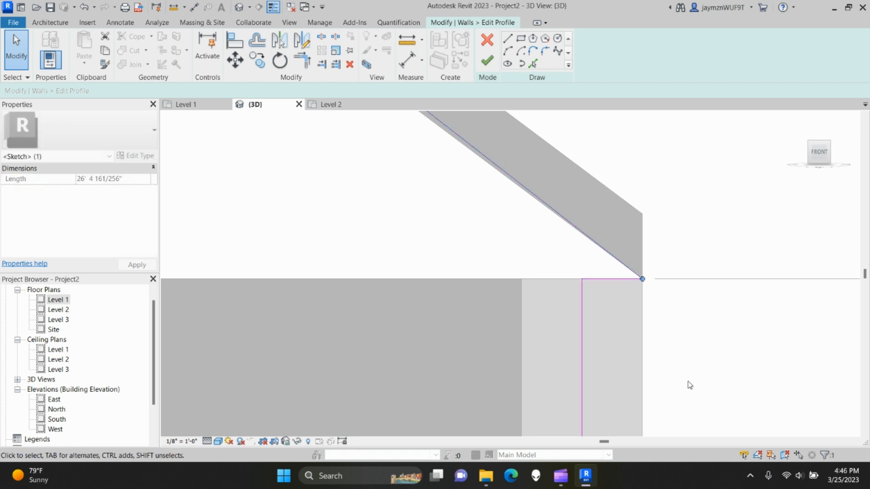
pyautogui.click(695, 377)
pyautogui.click(623, 259)
pyautogui.scroll(-5, 559, 321)
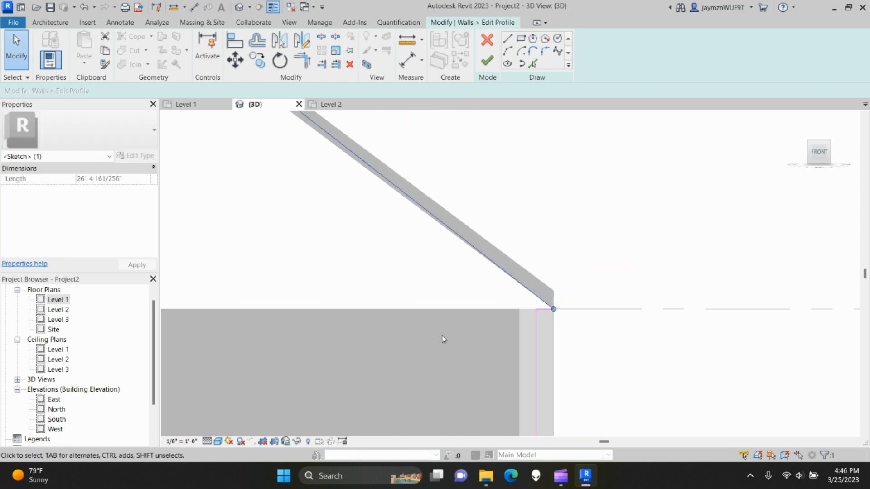
pyautogui.moveTo(353, 318); pyautogui.dragTo(705, 335, button='middle')
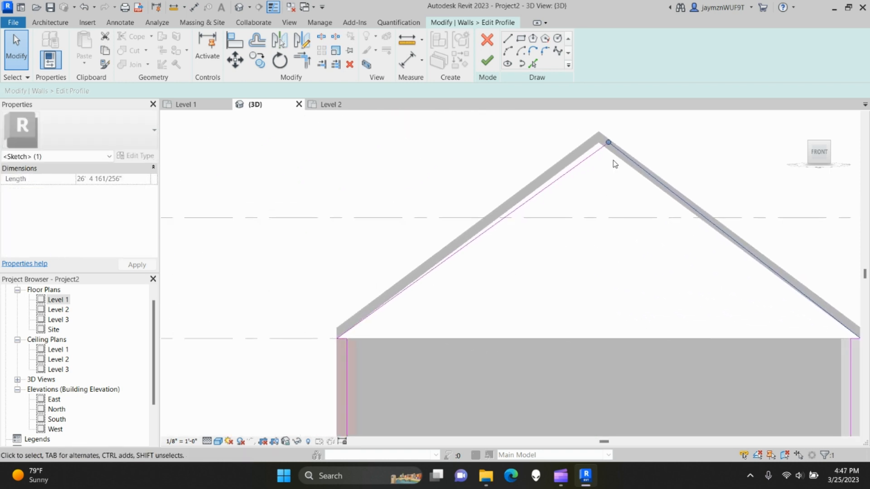
pyautogui.scroll(5, 606, 155)
pyautogui.moveTo(604, 154); pyautogui.dragTo(590, 231, button='middle')
pyautogui.moveTo(608, 177); pyautogui.dragTo(575, 179)
# - Join the left sloped line at the apex and finish the triangular gable profile
pyautogui.click(581, 196)
pyautogui.click(582, 252)
pyautogui.scroll(-3, 555, 383)
pyautogui.moveTo(526, 385); pyautogui.dragTo(648, 245, button='middle')
pyautogui.moveTo(417, 394); pyautogui.dragTo(538, 248, button='middle')
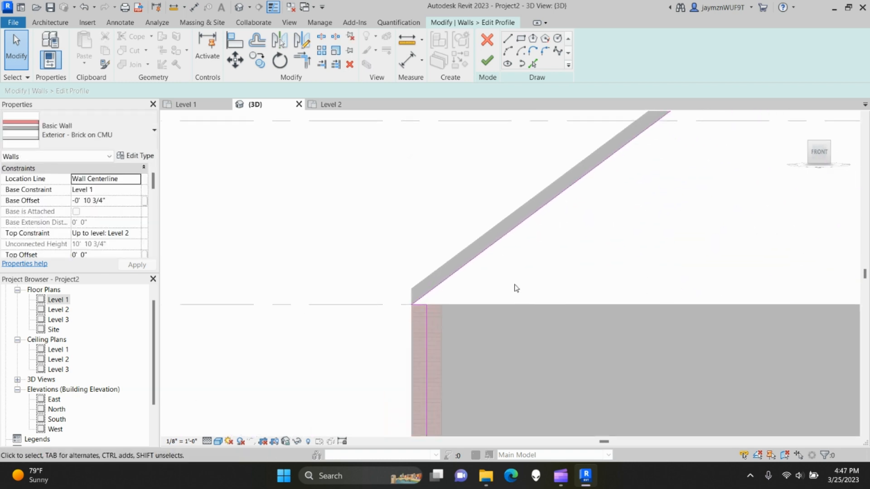
pyautogui.moveTo(470, 326); pyautogui.dragTo(429, 208, button='middle')
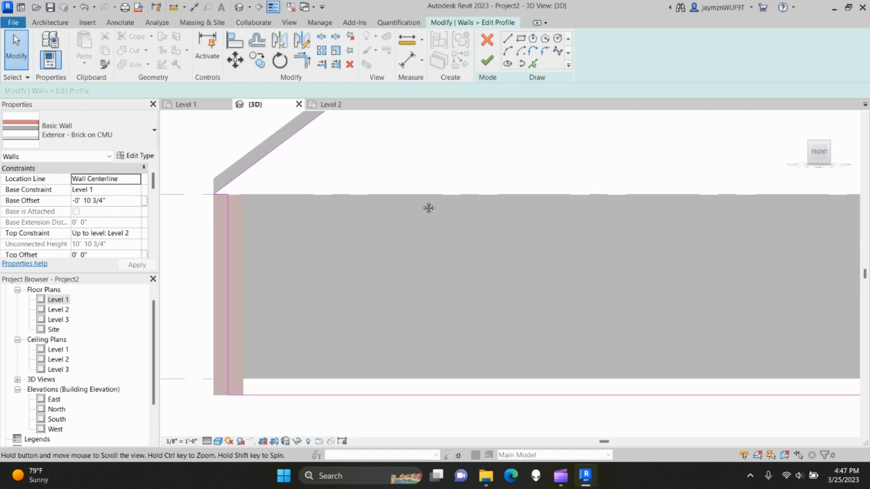
pyautogui.scroll(-2, 429, 209)
pyautogui.moveTo(503, 252); pyautogui.dragTo(455, 265, button='middle')
pyautogui.click(482, 61)
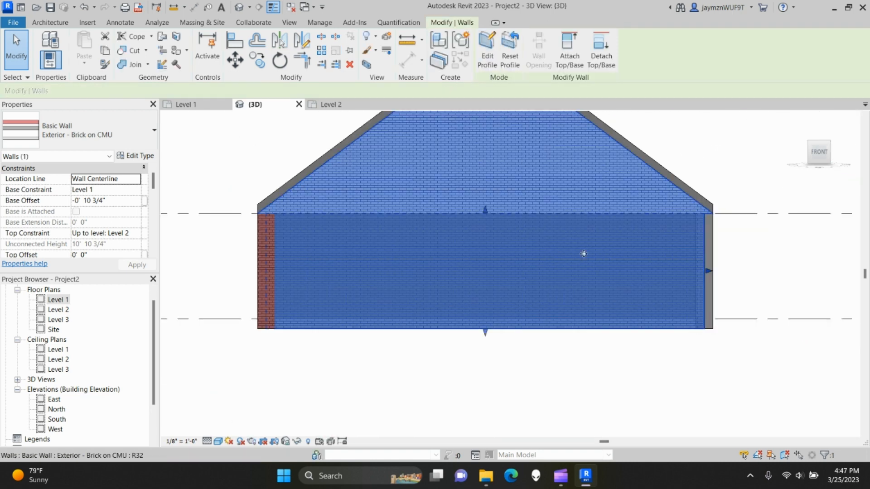
# - Delete the short top profile segment, shift the vertical line to the wall edge, and finish
pyautogui.click(647, 417)
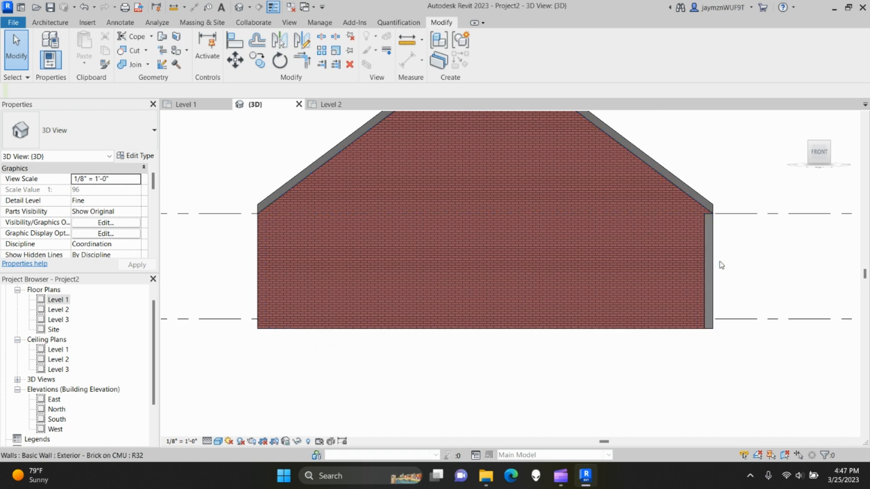
pyautogui.click(659, 322)
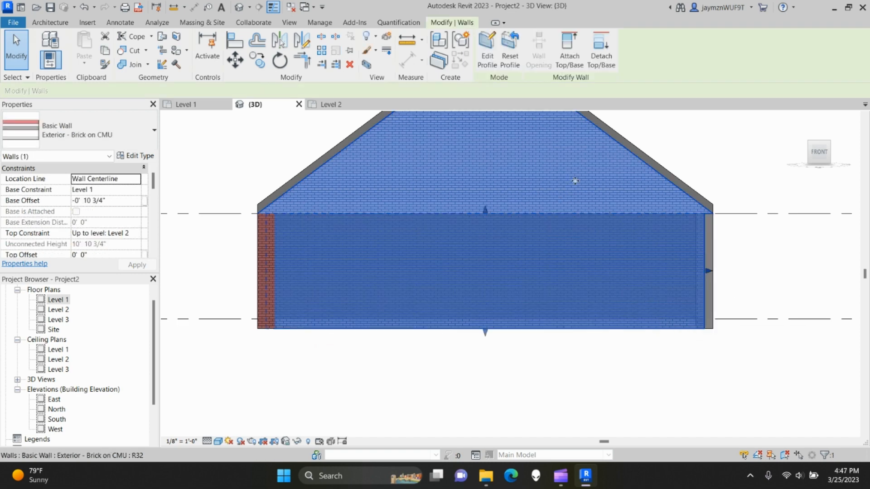
pyautogui.click(480, 54)
pyautogui.scroll(3, 652, 267)
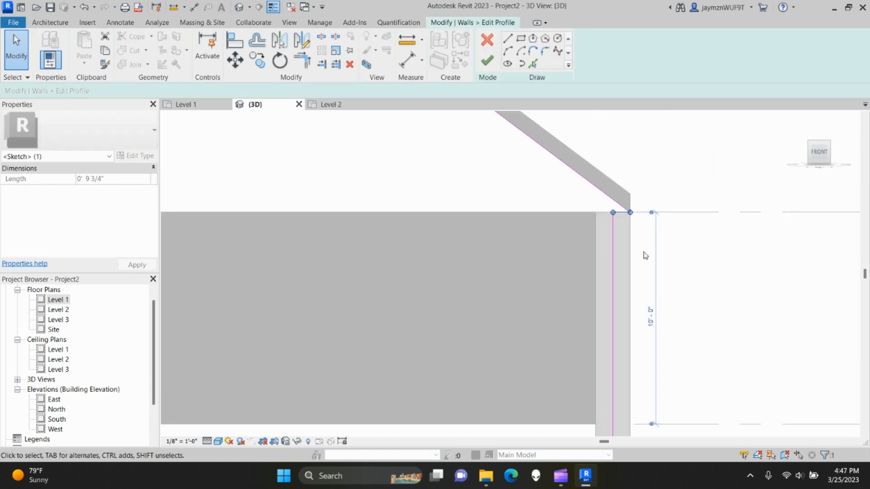
pyautogui.press('Delete')
pyautogui.moveTo(613, 268); pyautogui.dragTo(636, 266)
pyautogui.click(696, 279)
pyautogui.scroll(-4, 670, 270)
pyautogui.click(487, 61)
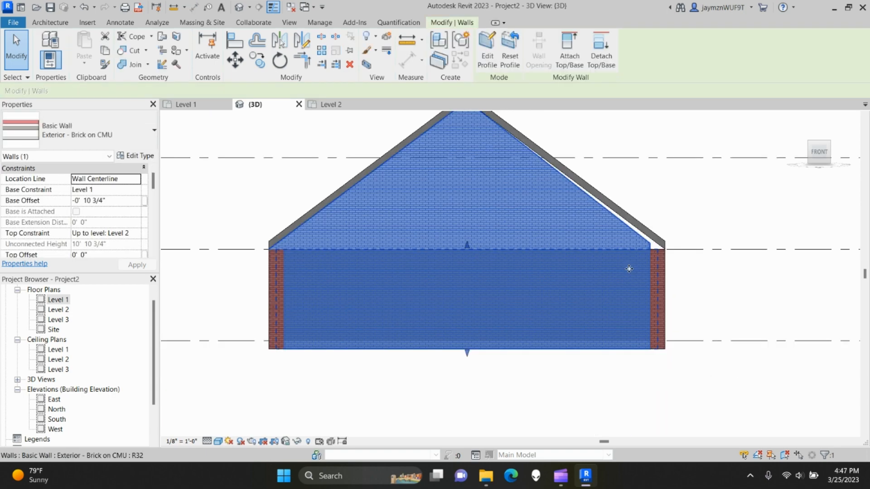
# - Reopen the gable wall profile and drag its vertical line right to the wall end
pyautogui.click(627, 232)
pyautogui.scroll(-1, 656, 263)
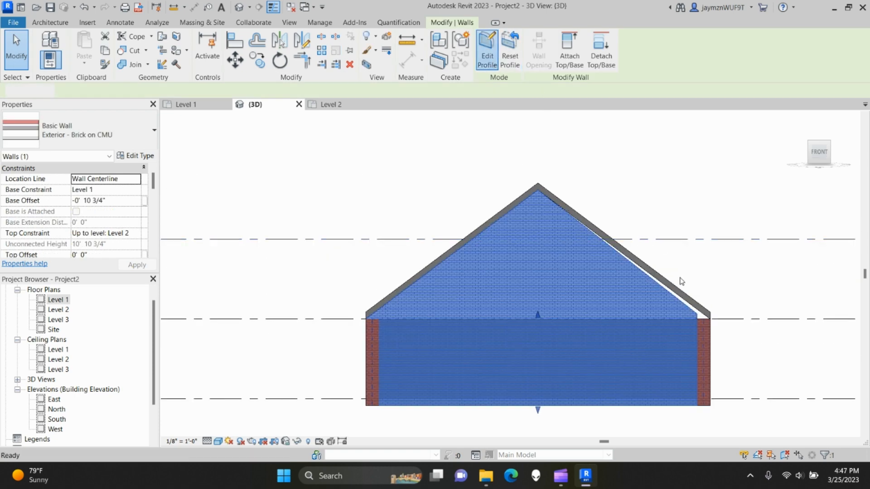
pyautogui.doubleClick(681, 282)
pyautogui.scroll(5, 697, 312)
pyautogui.scroll(-3, 606, 290)
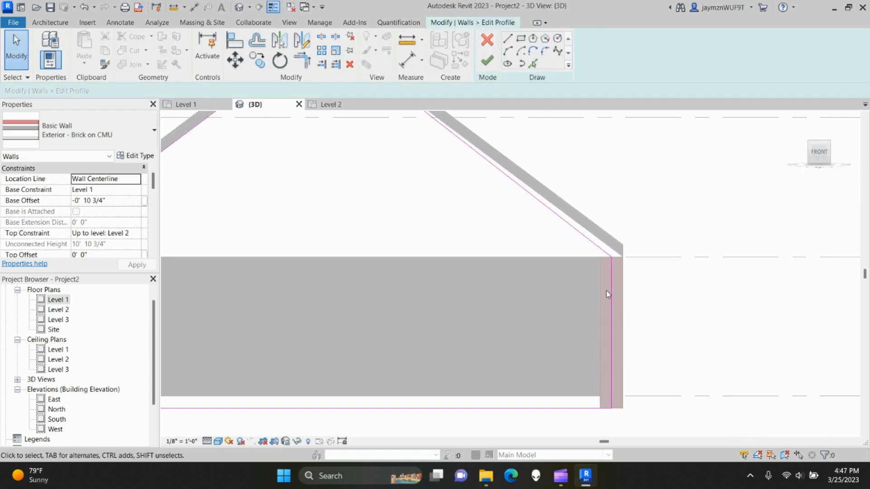
pyautogui.moveTo(609, 292); pyautogui.dragTo(626, 292)
pyautogui.click(623, 293)
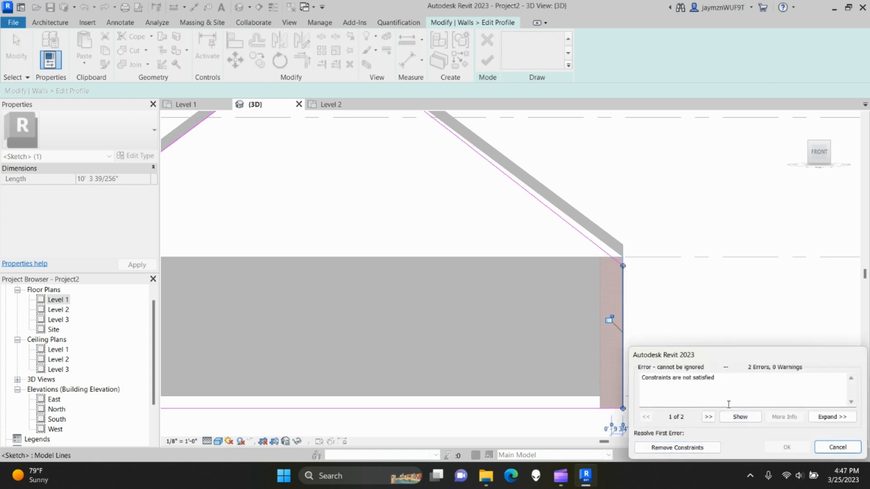
# - Resolve the constraint error by removing the unsatisfied constraints
pyautogui.moveTo(705, 356); pyautogui.dragTo(677, 132)
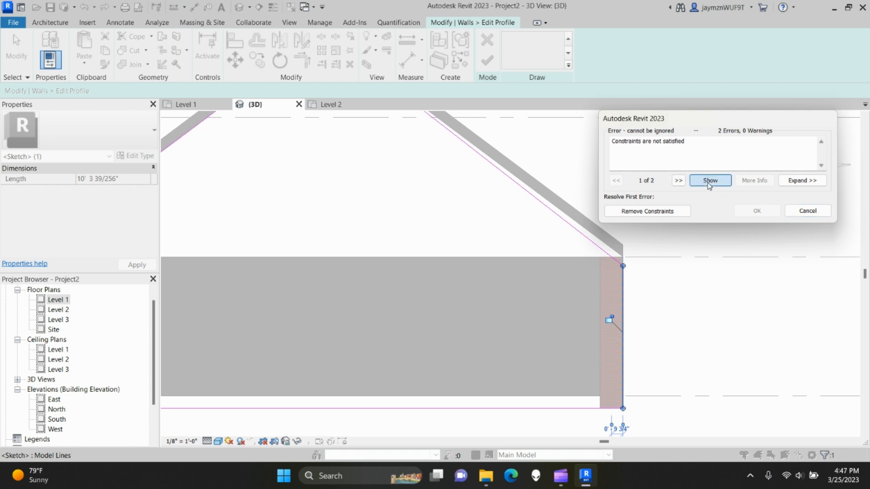
pyautogui.click(709, 181)
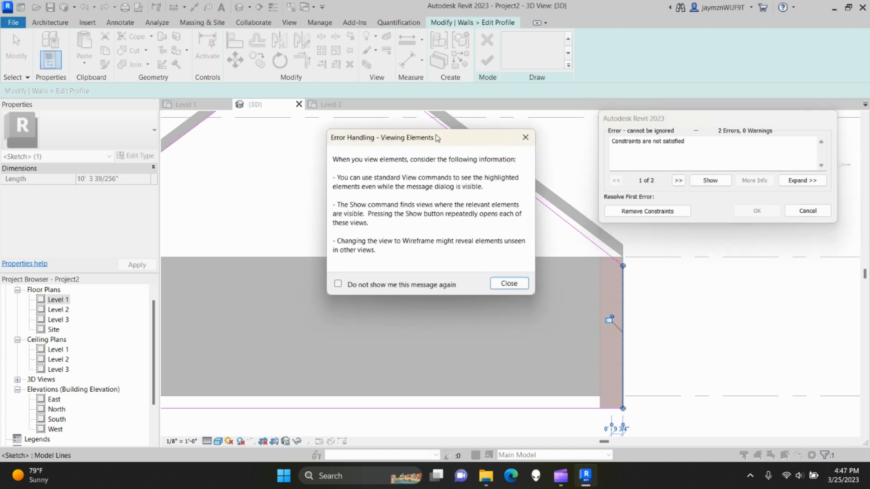
pyautogui.click(509, 284)
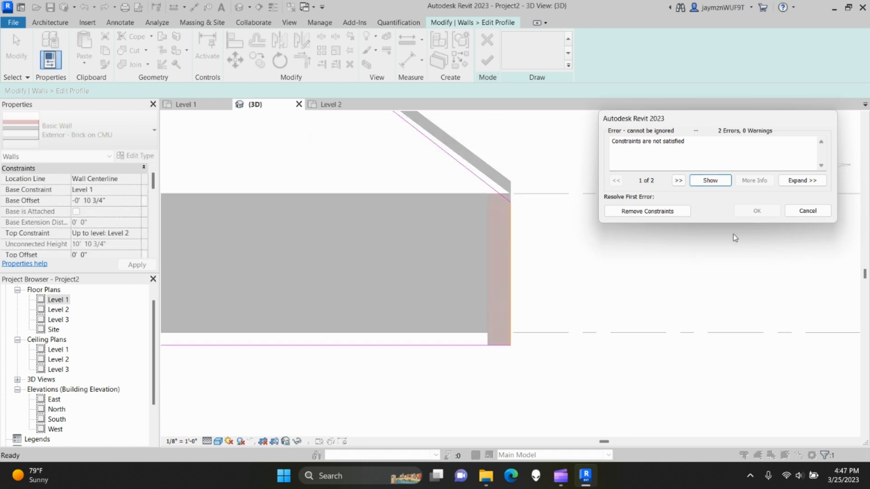
pyautogui.click(655, 213)
pyautogui.moveTo(435, 229); pyautogui.dragTo(474, 286, button='middle')
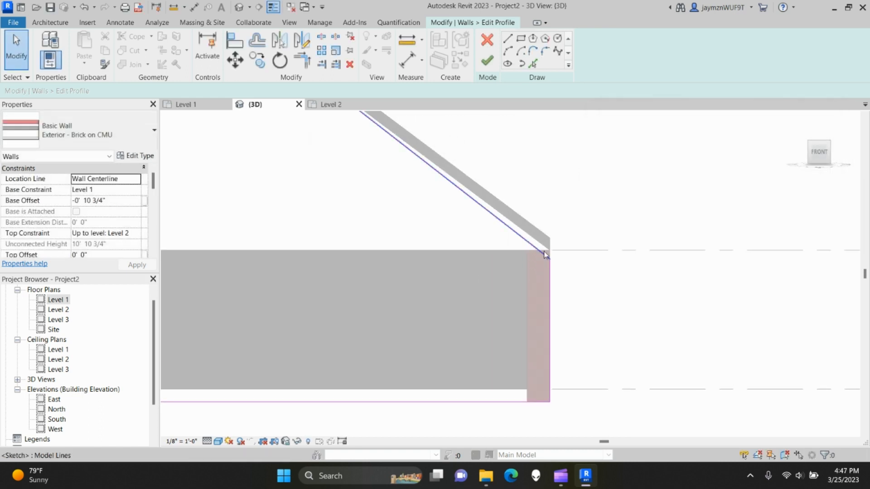
# - Raise the sloped line's end to the corner, delete the short horizontal line, and extend the vertical line upward
pyautogui.click(544, 253)
pyautogui.scroll(4, 549, 258)
pyautogui.moveTo(555, 266); pyautogui.dragTo(554, 229)
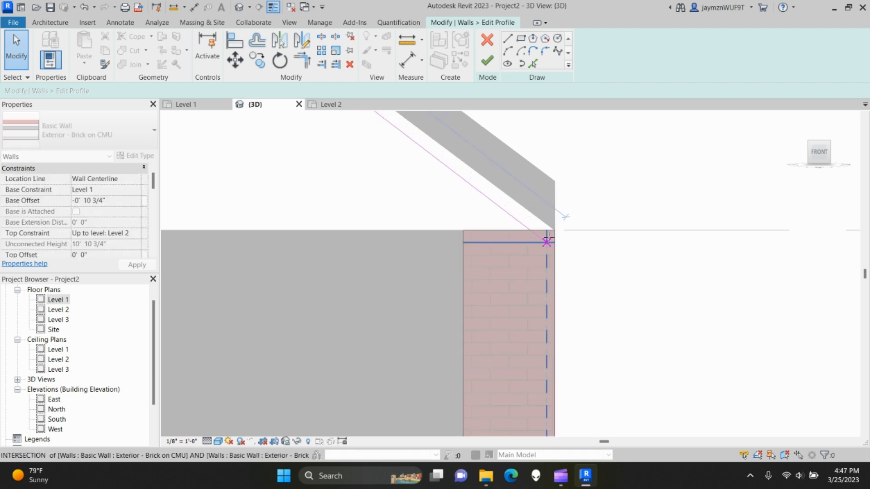
pyautogui.scroll(-6, 585, 302)
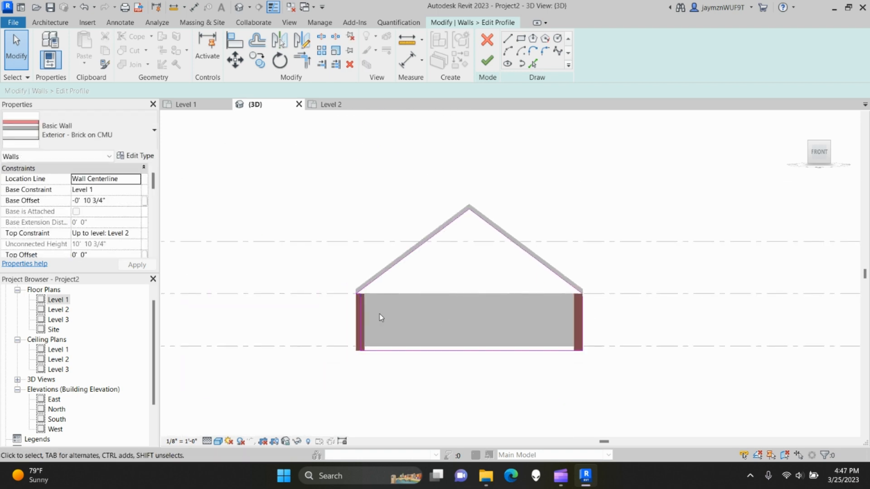
pyautogui.scroll(4, 380, 314)
pyautogui.click(344, 248)
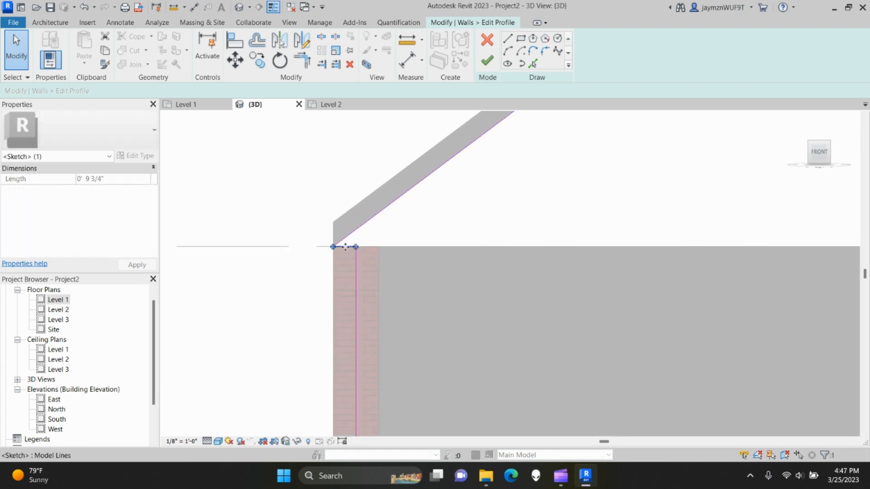
pyautogui.press('Delete')
pyautogui.moveTo(355, 287)
pyautogui.mouseDown()
pyautogui.moveTo(336, 288)
pyautogui.moveTo(356, 287)
pyautogui.mouseUp()
pyautogui.moveTo(355, 247); pyautogui.dragTo(333, 247)
pyautogui.click(609, 212)
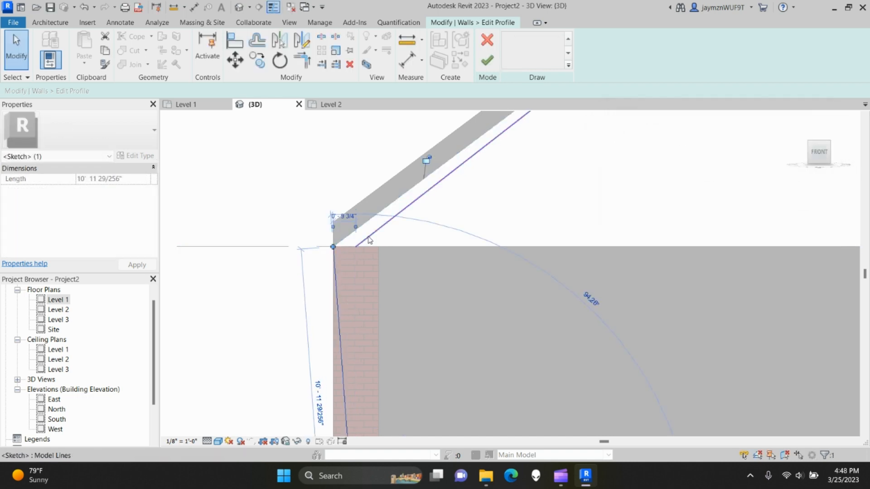
# - Snap the sloped line and the vertical line's bottom to the wall corners, then try finishing
pyautogui.moveTo(344, 247); pyautogui.dragTo(334, 247)
pyautogui.scroll(-1, 388, 312)
pyautogui.moveTo(389, 311); pyautogui.dragTo(393, 236, button='middle')
pyautogui.moveTo(394, 352); pyautogui.dragTo(399, 283, button='middle')
pyautogui.click(374, 335)
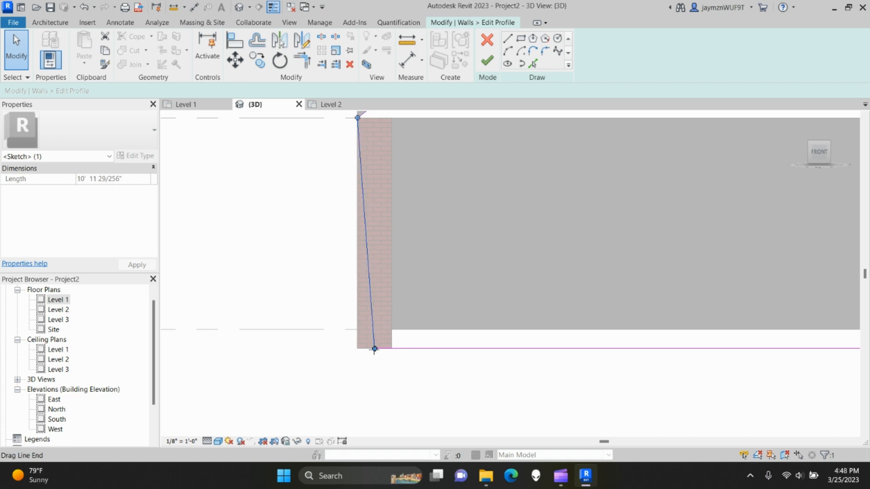
pyautogui.moveTo(375, 349); pyautogui.dragTo(357, 348)
pyautogui.click(389, 366)
pyautogui.scroll(-3, 613, 395)
pyautogui.moveTo(707, 338); pyautogui.dragTo(471, 342, button='middle')
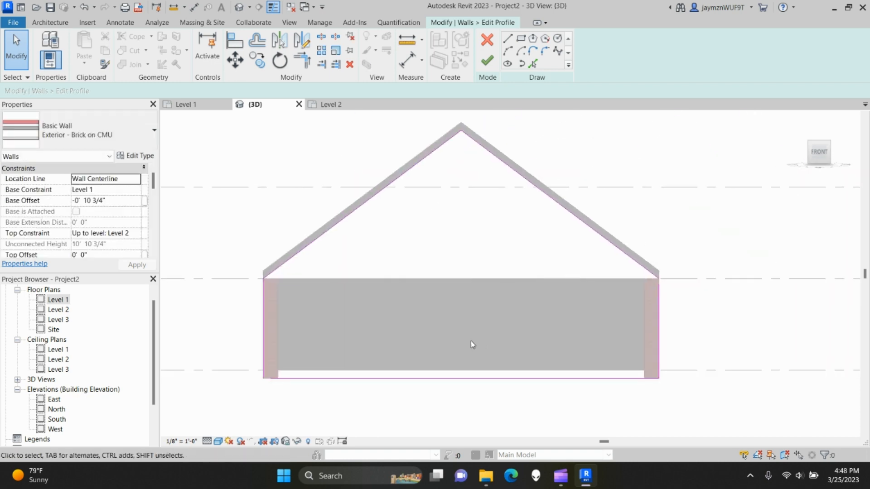
pyautogui.scroll(-1, 472, 344)
pyautogui.click(488, 63)
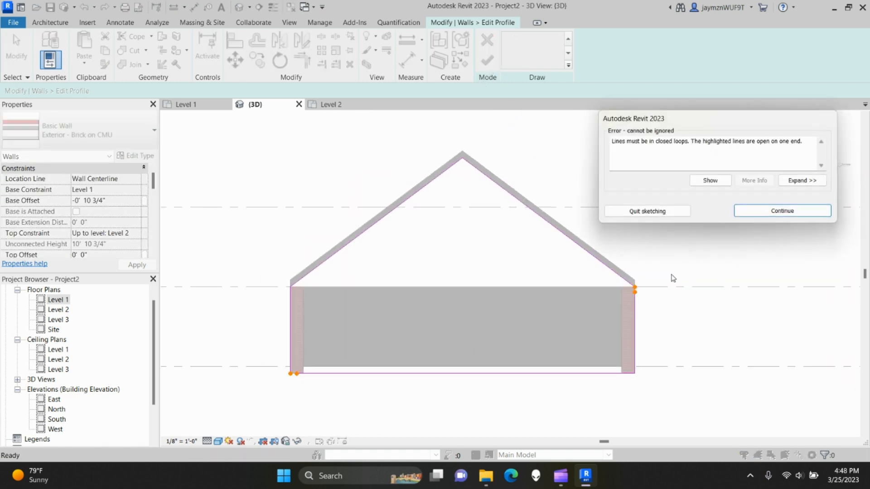
# - Dismiss the open-loop error, connect the wall line's top to the eave corner, and retry finishing
pyautogui.scroll(6, 673, 278)
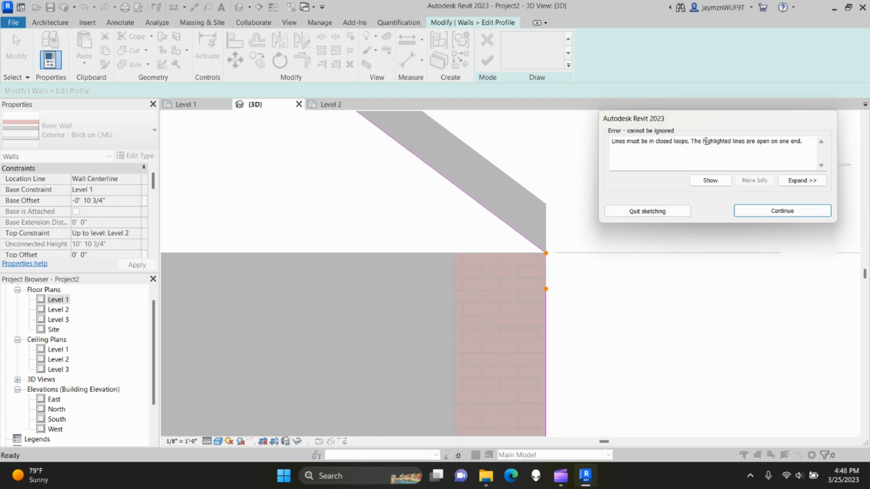
pyautogui.click(804, 210)
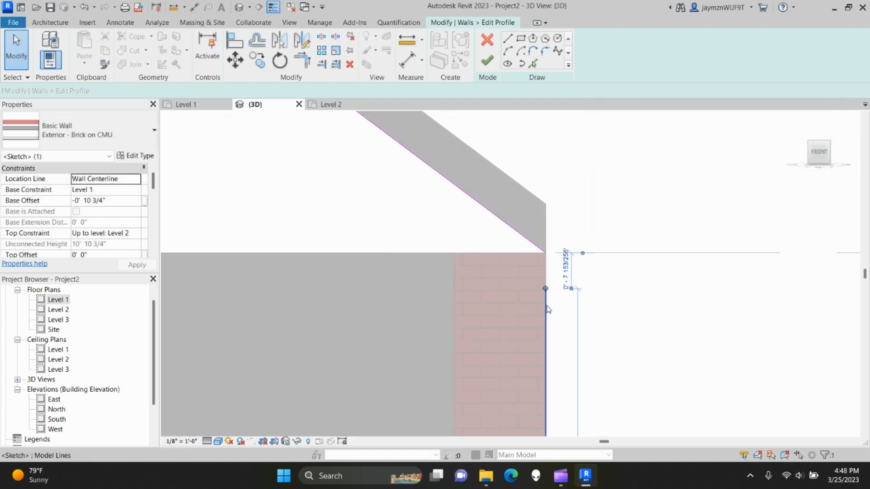
pyautogui.moveTo(545, 289); pyautogui.dragTo(546, 253)
pyautogui.click(573, 342)
pyautogui.scroll(-2, 573, 345)
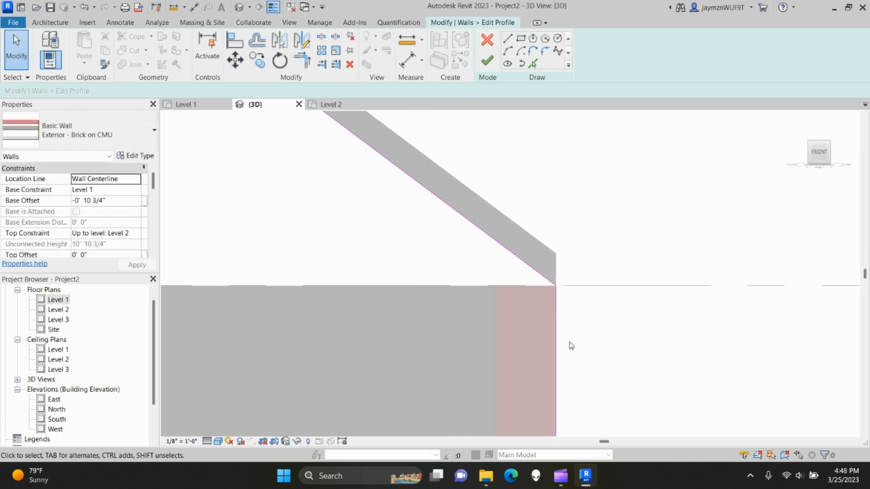
pyautogui.click(487, 61)
# - Snap the loose bottom endpoint to the wall's bottom-left corner and finish the profile
pyautogui.scroll(-2, 519, 345)
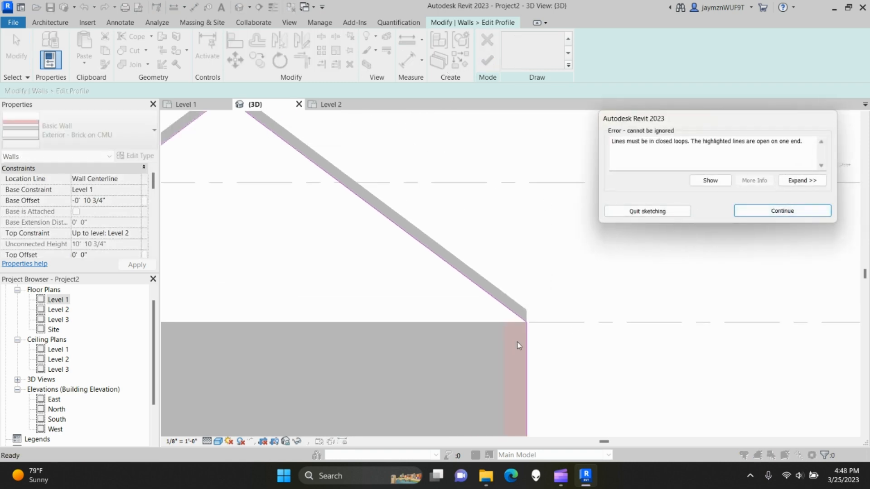
pyautogui.scroll(-3, 520, 346)
pyautogui.moveTo(386, 357); pyautogui.dragTo(596, 292, button='middle')
pyautogui.scroll(6, 334, 352)
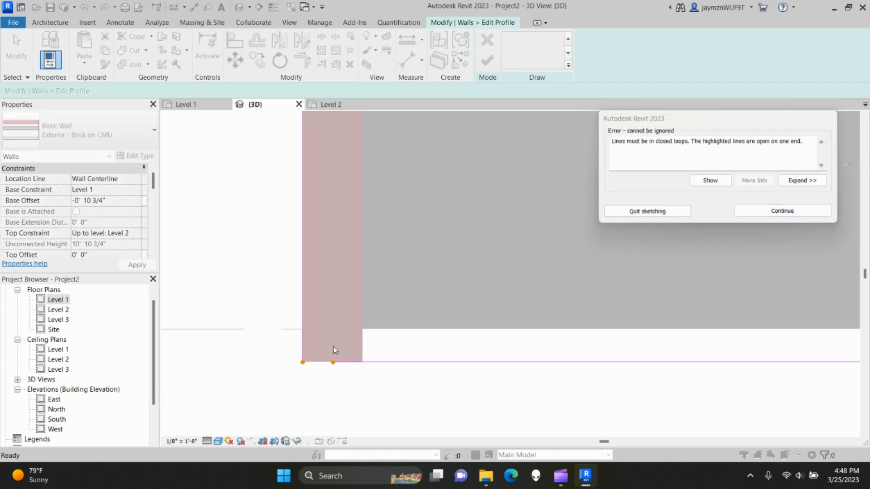
pyautogui.click(788, 212)
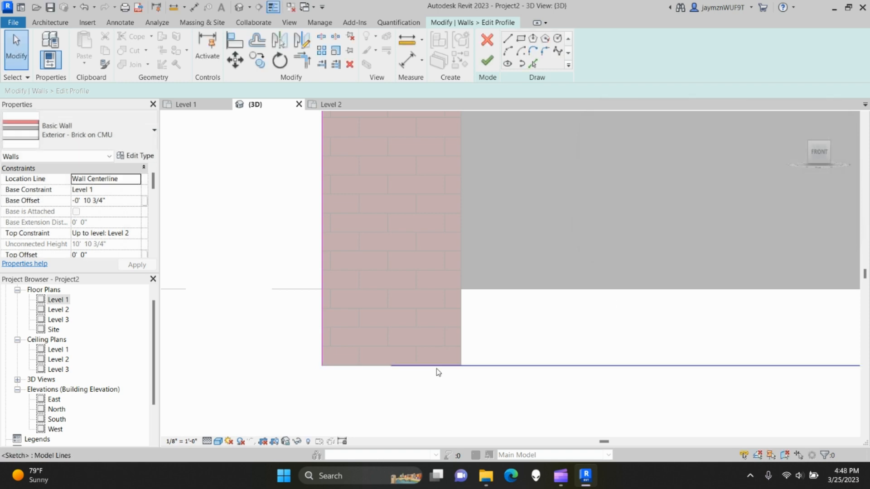
pyautogui.click(390, 366)
pyautogui.moveTo(391, 366); pyautogui.dragTo(331, 365)
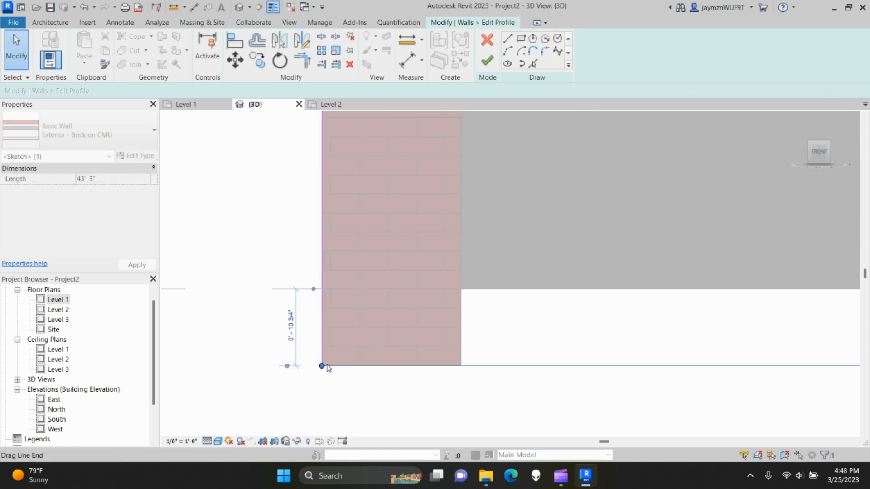
pyautogui.click(487, 60)
pyautogui.scroll(-6, 645, 307)
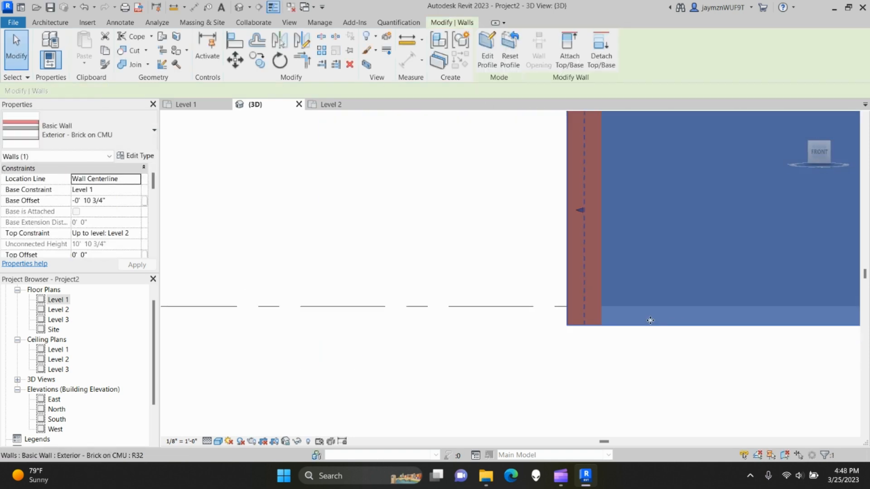
# - Orbit around the roof in 3D and select the long side wall
pyautogui.click(683, 364)
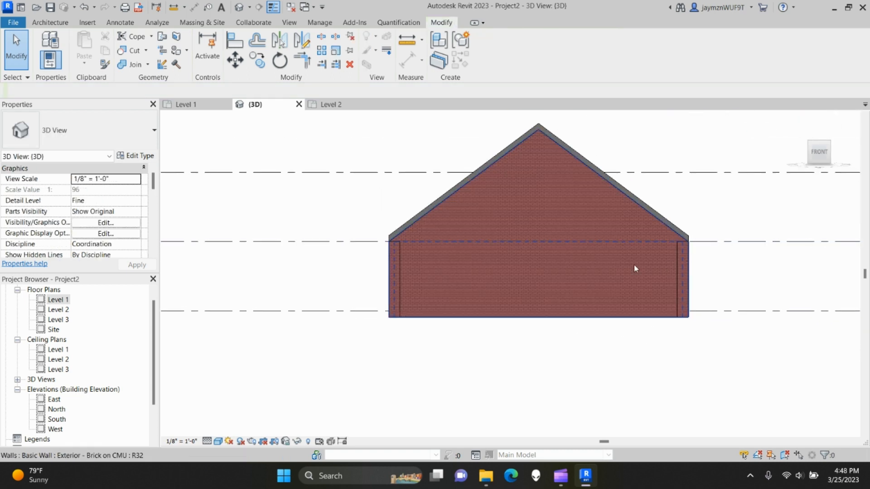
pyautogui.keyDown('shift'); pyautogui.moveTo(489, 287); pyautogui.dragTo(421, 311, button='middle'); pyautogui.keyUp('shift')
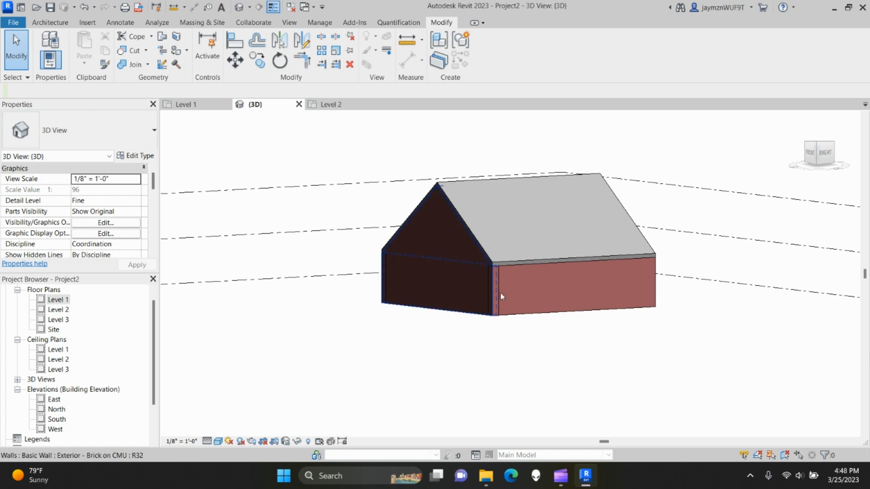
pyautogui.scroll(5, 501, 293)
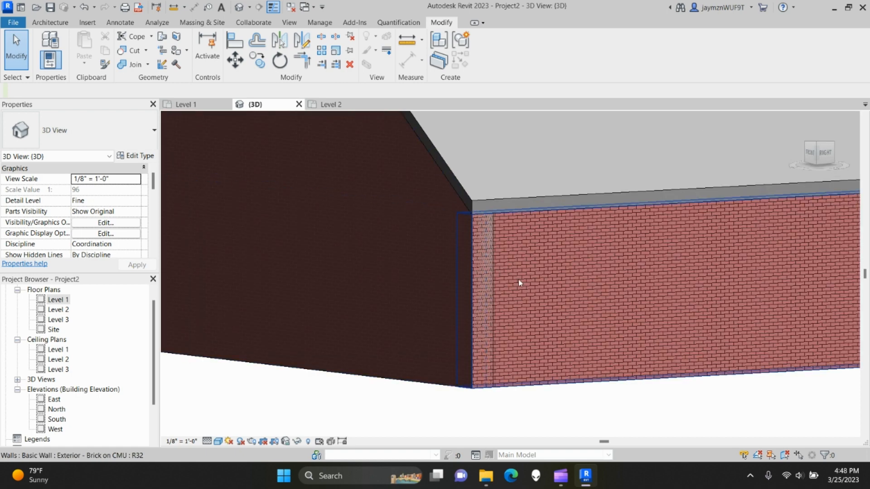
pyautogui.scroll(-5, 521, 285)
pyautogui.keyDown('shift'); pyautogui.moveTo(582, 330); pyautogui.dragTo(524, 358, button='middle'); pyautogui.keyUp('shift')
pyautogui.click(472, 326)
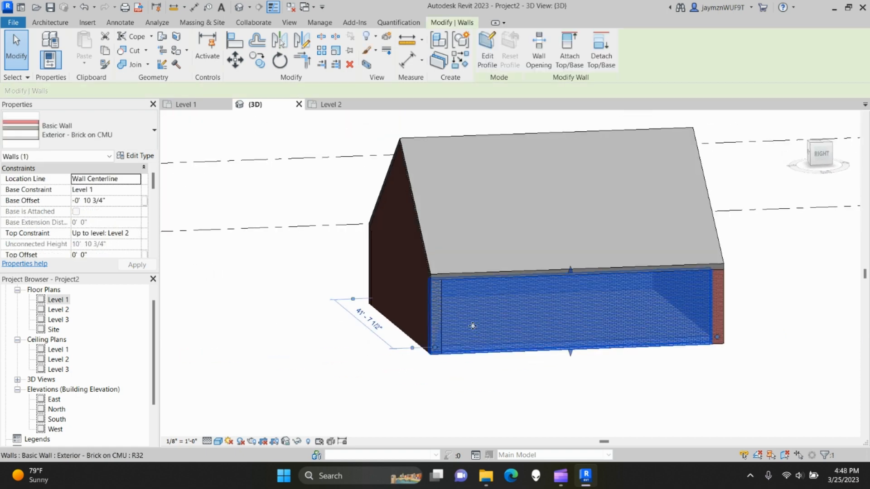
pyautogui.keyDown('shift'); pyautogui.moveTo(488, 328); pyautogui.dragTo(470, 326, button='middle'); pyautogui.keyUp('shift')
pyautogui.scroll(3, 451, 342)
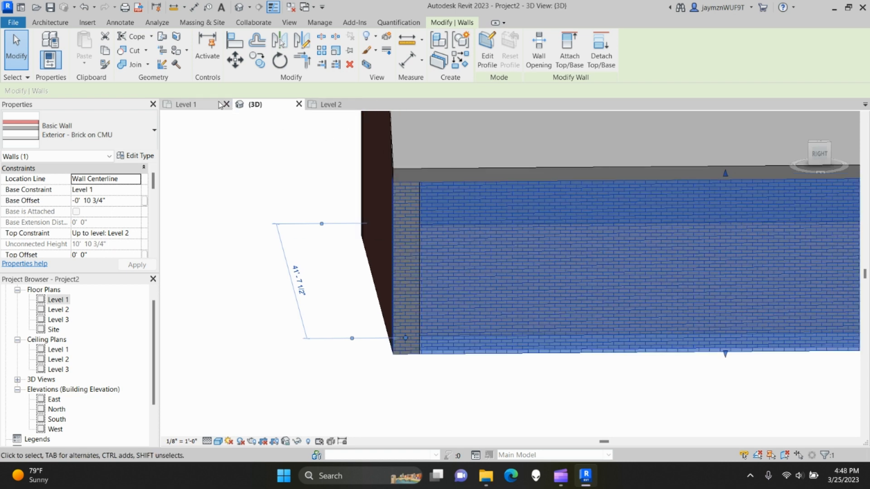
# - In the Level 1 plan, drag the wall's end back to rejoin the corner, then view in 3D
pyautogui.click(219, 105)
pyautogui.moveTo(585, 274); pyautogui.dragTo(583, 183)
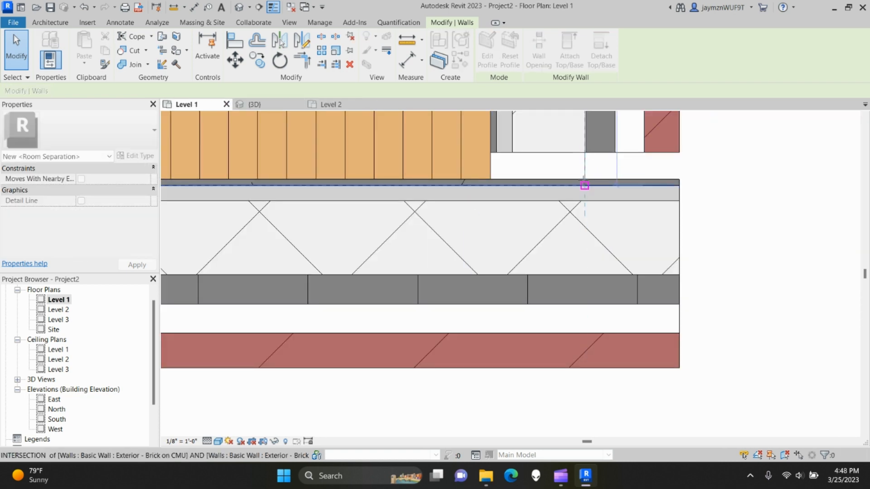
pyautogui.click(723, 263)
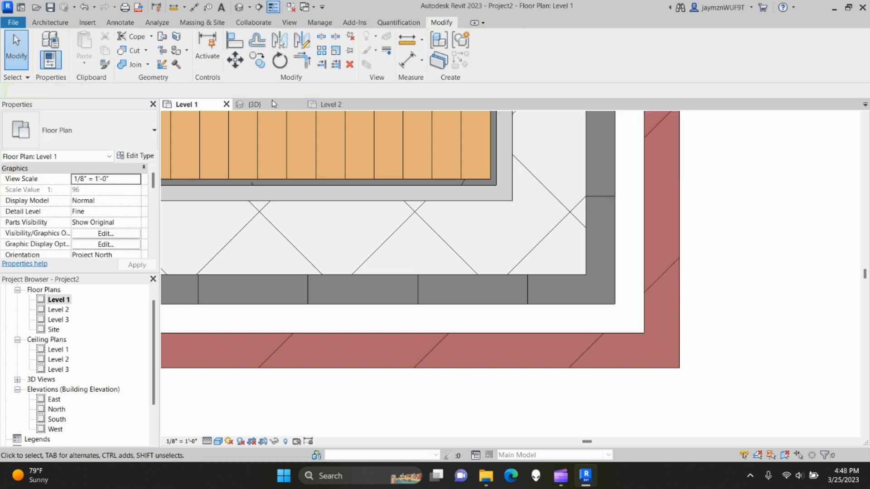
pyautogui.click(254, 105)
pyautogui.keyDown('shift'); pyautogui.moveTo(297, 264); pyautogui.dragTo(534, 300, button='middle'); pyautogui.keyUp('shift')
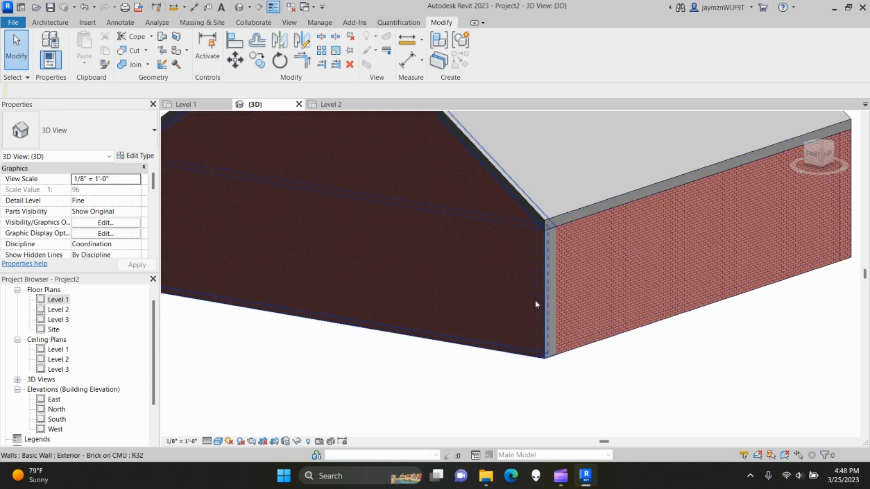
pyautogui.click(217, 443)
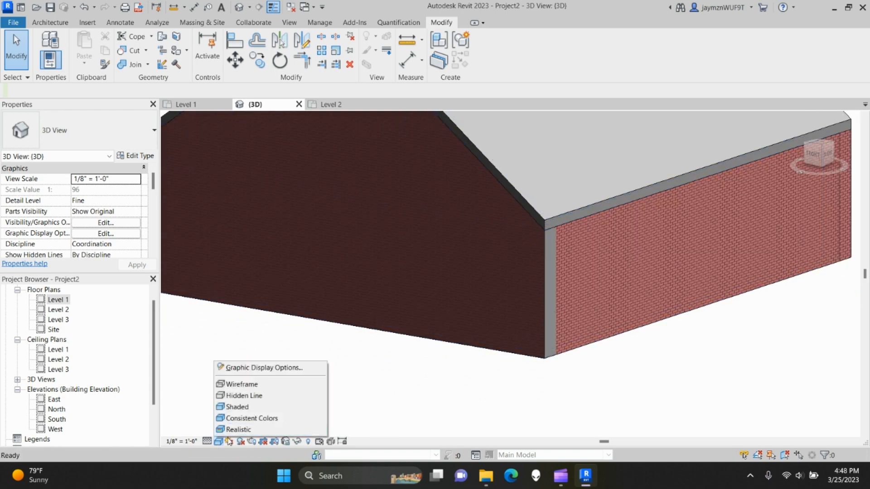
pyautogui.click(243, 430)
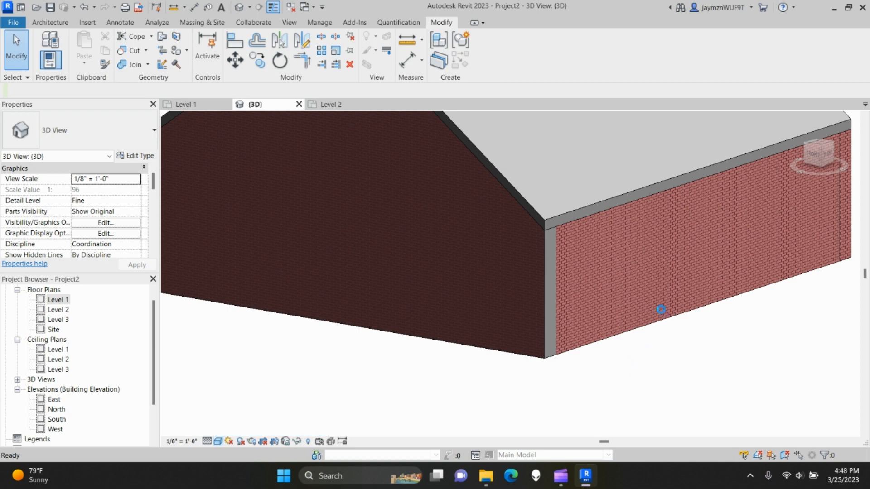
pyautogui.moveTo(669, 319); pyautogui.dragTo(627, 325, button='middle')
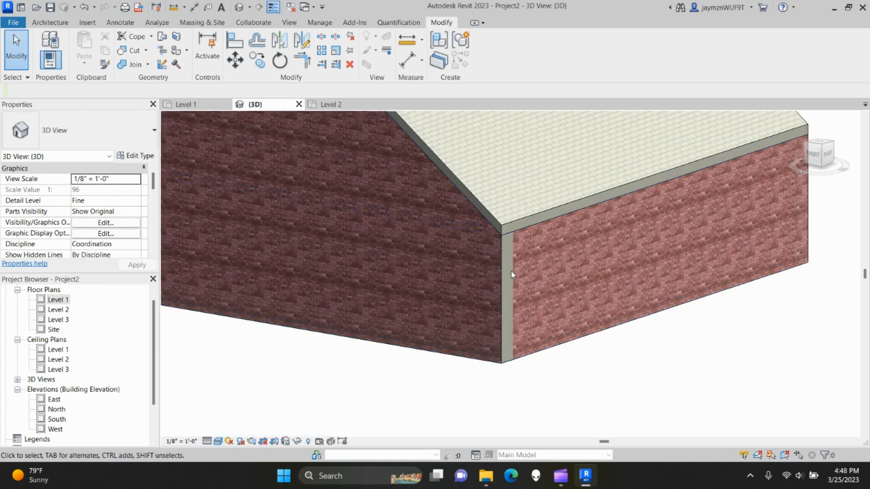
pyautogui.keyDown('shift'); pyautogui.moveTo(512, 275); pyautogui.dragTo(397, 236, button='middle'); pyautogui.keyUp('shift')
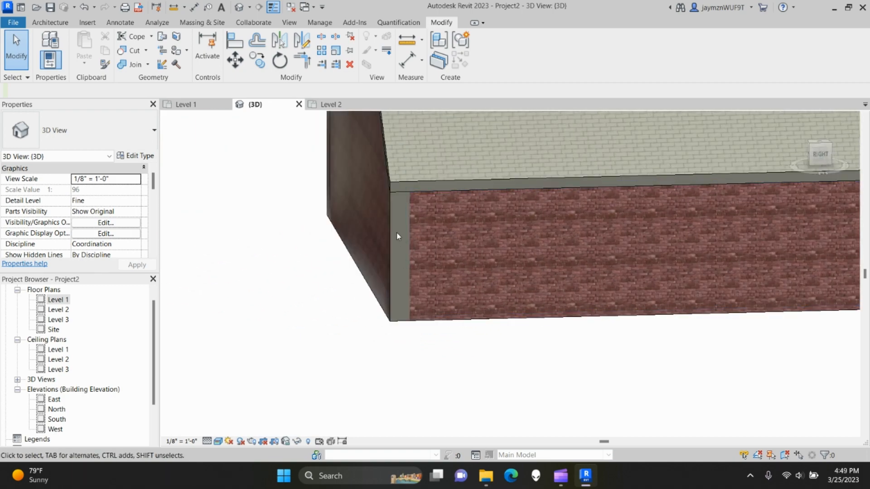
pyautogui.scroll(5, 397, 238)
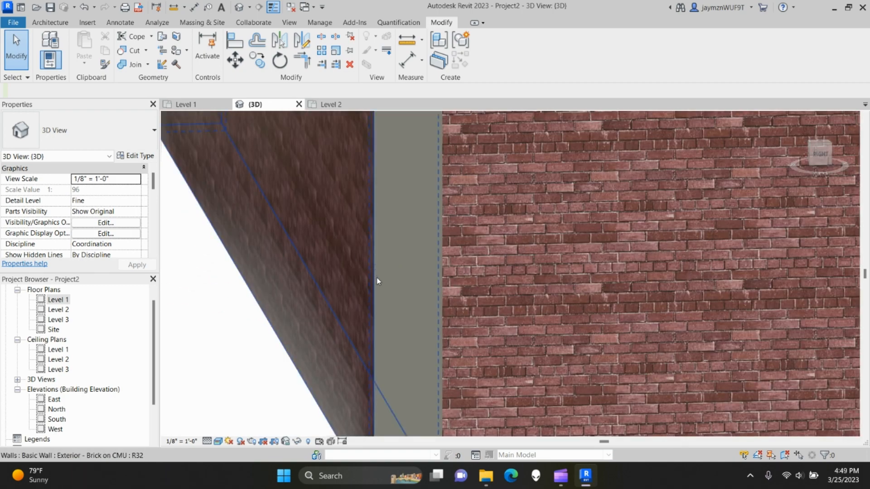
pyautogui.scroll(-5, 362, 281)
pyautogui.click(206, 441)
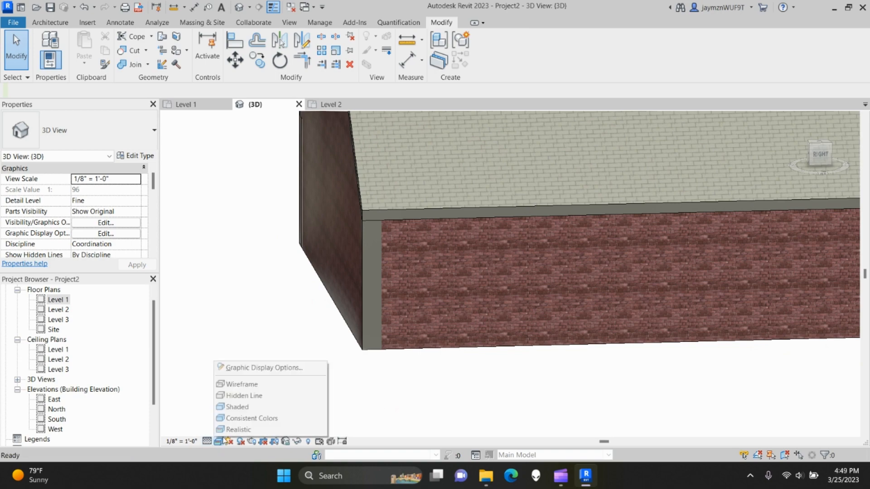
pyautogui.click(240, 406)
pyautogui.keyDown('shift'); pyautogui.moveTo(241, 367); pyautogui.dragTo(388, 377, button='middle'); pyautogui.keyUp('shift')
pyautogui.click(388, 377)
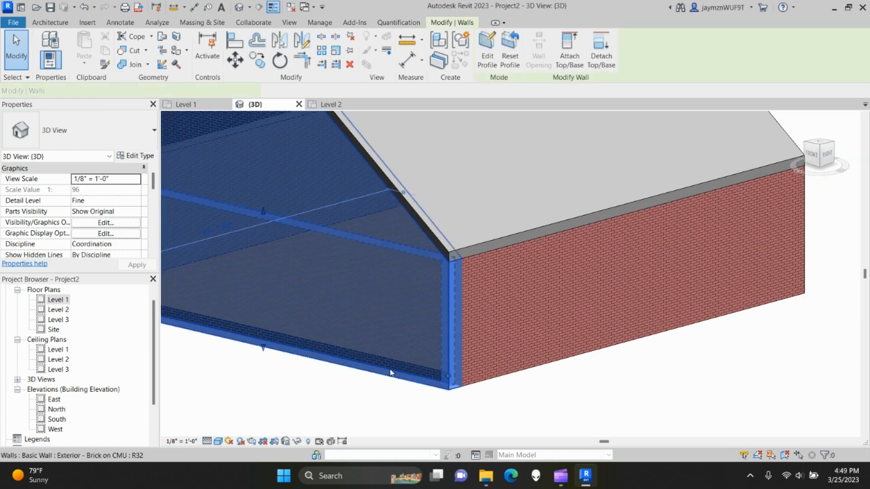
# - Edit the gable wall profile from the front view, moving its right vertical edge inward
pyautogui.click(488, 54)
pyautogui.click(812, 156)
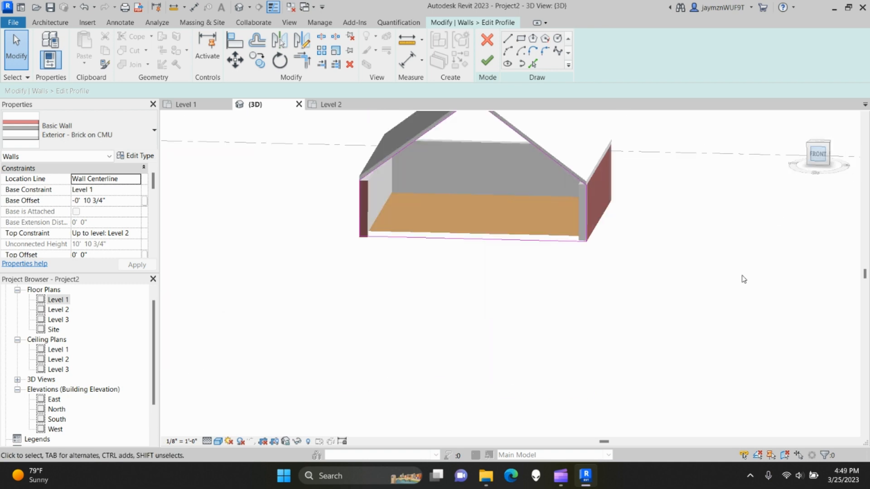
pyautogui.scroll(3, 489, 295)
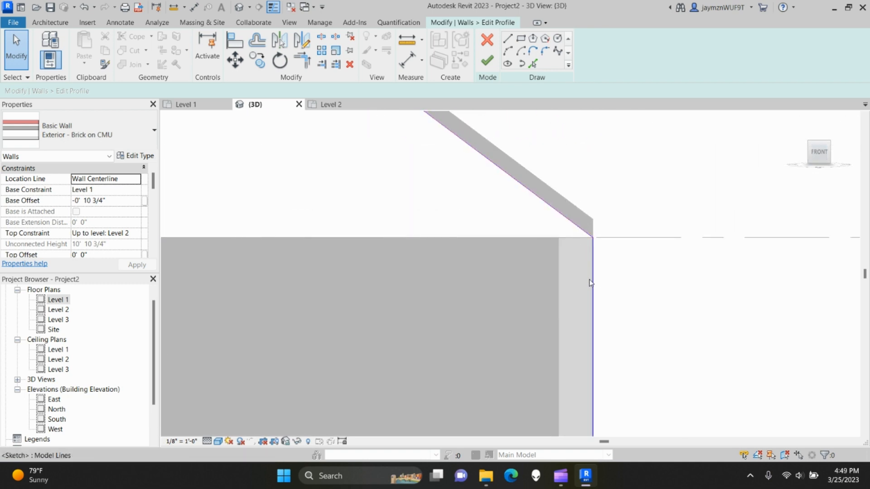
pyautogui.moveTo(590, 283); pyautogui.dragTo(559, 283)
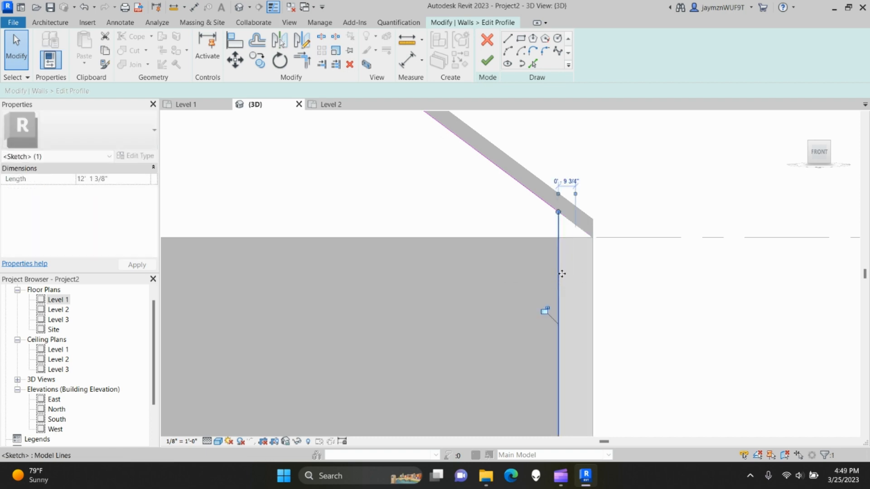
pyautogui.click(486, 61)
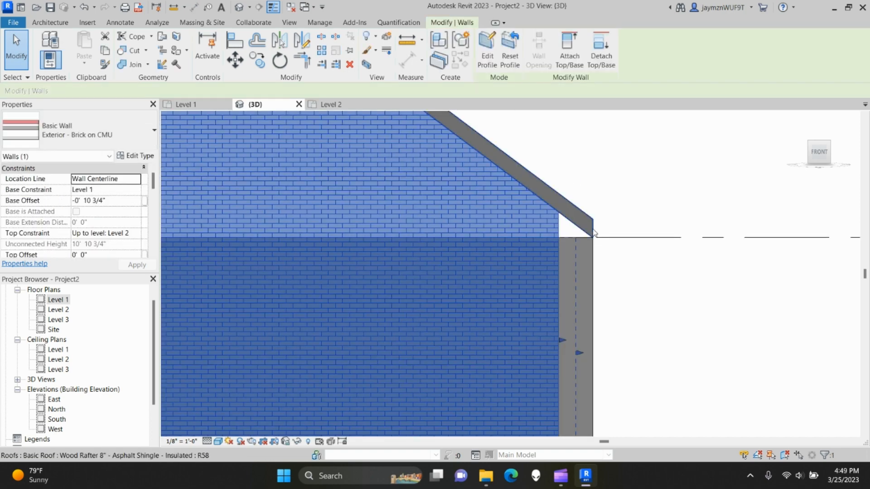
pyautogui.click(647, 301)
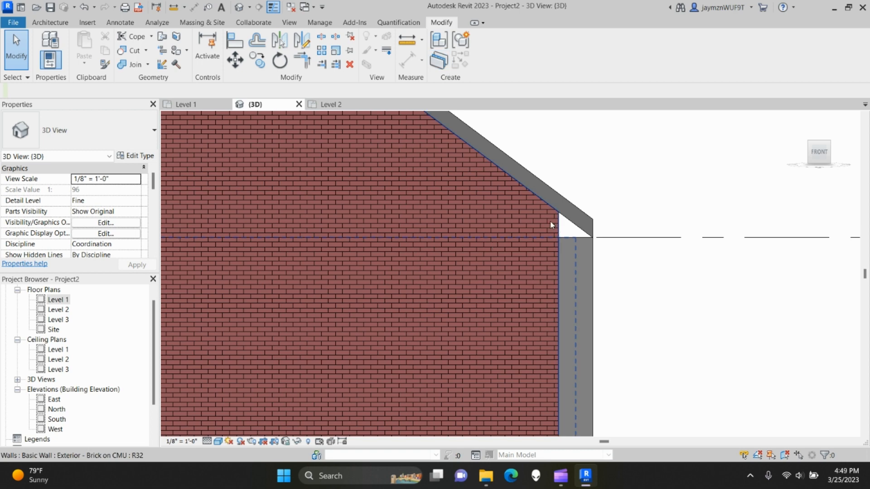
# - Re-edit the profile and move the vertical edge back out to the wall's outer face
pyautogui.click(551, 225)
pyautogui.click(486, 53)
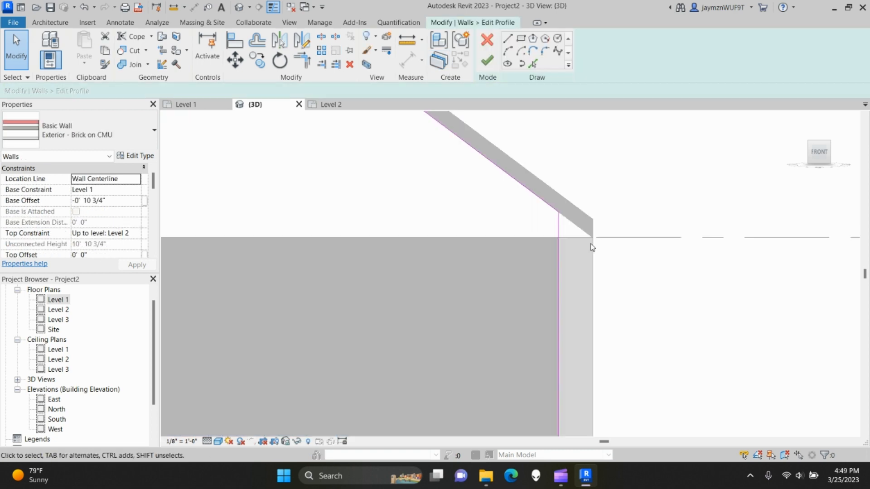
pyautogui.moveTo(559, 293); pyautogui.dragTo(592, 303)
pyautogui.click(648, 314)
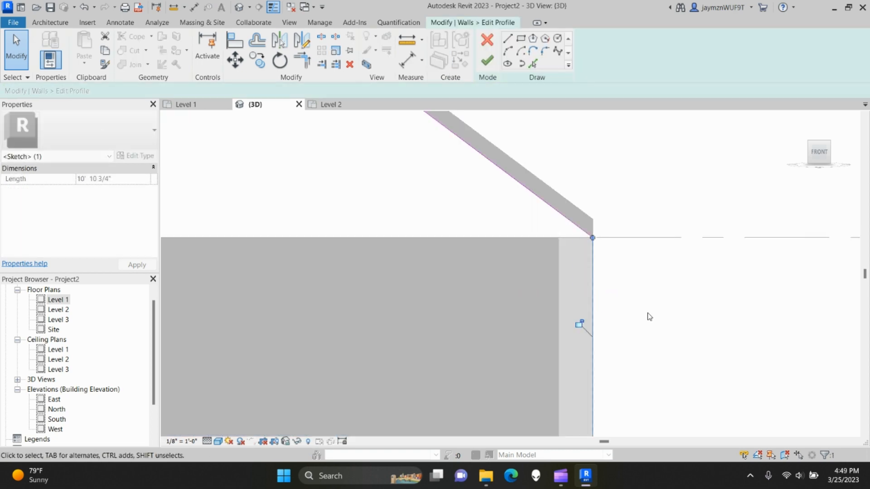
pyautogui.click(487, 61)
pyautogui.click(693, 317)
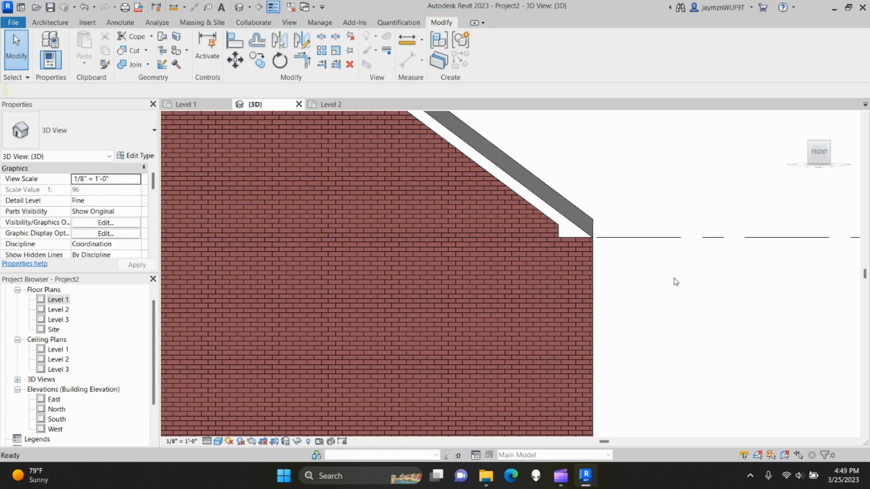
# - Reopen the gable wall profile and move its right vertical edge onto the wall face, removing constraints
pyautogui.hotkey('ctrl', 'z')
pyautogui.scroll(-4, 637, 319)
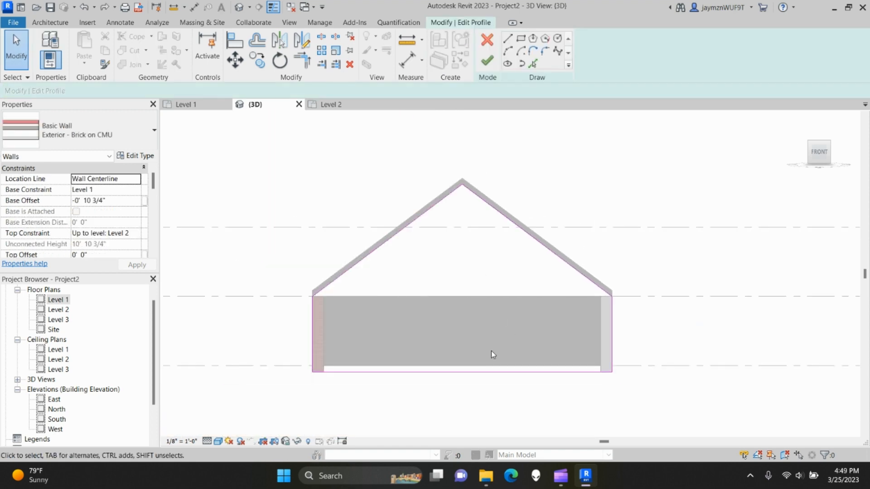
pyautogui.scroll(4, 591, 374)
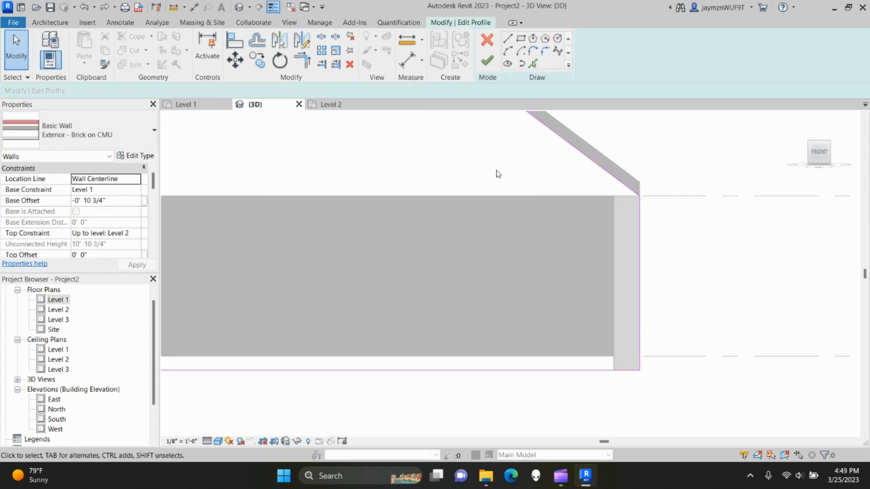
pyautogui.click(489, 62)
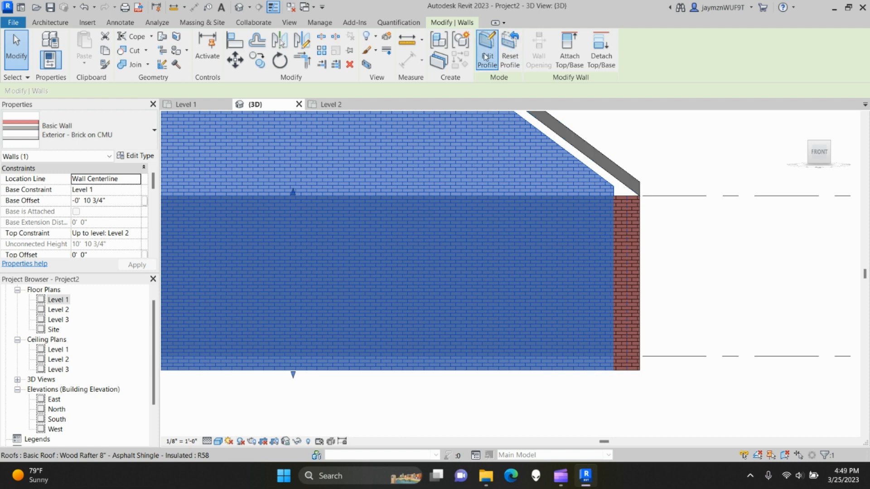
pyautogui.click(487, 56)
pyautogui.scroll(4, 680, 272)
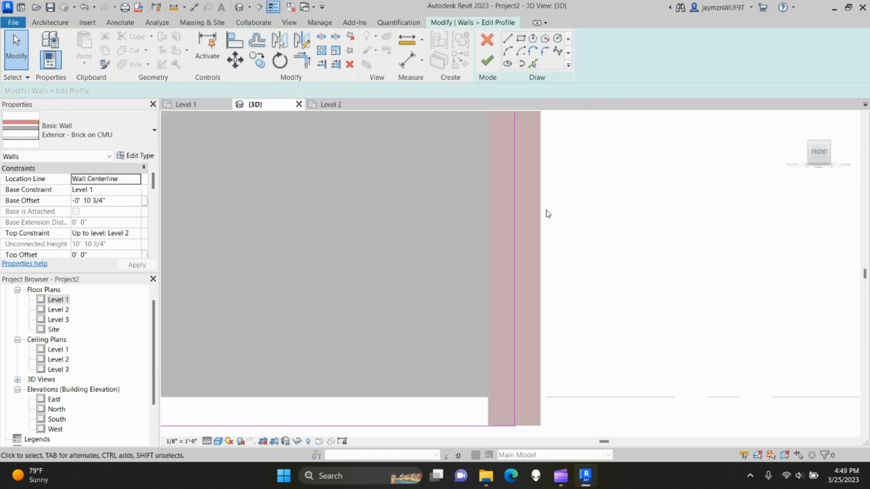
pyautogui.scroll(-1, 548, 214)
pyautogui.moveTo(524, 230); pyautogui.dragTo(541, 229)
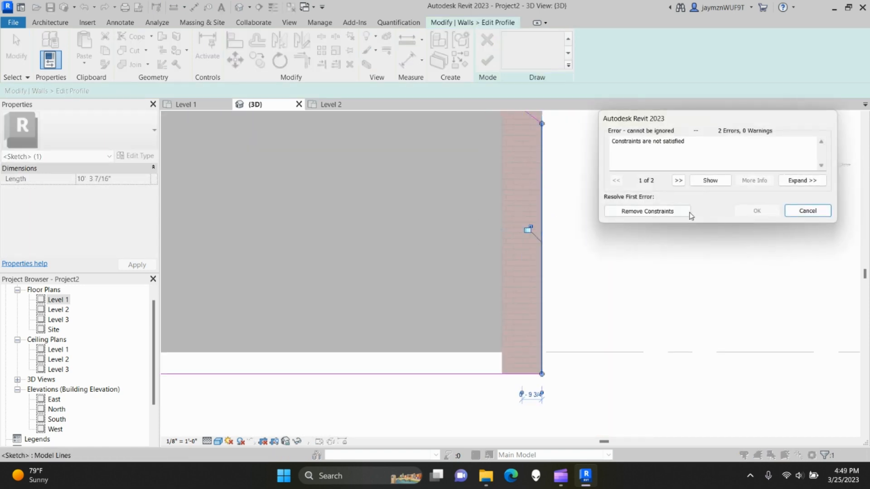
pyautogui.click(678, 214)
# - Stretch the right vertical edge up to the wall corner and join the sloped edge's lower end there
pyautogui.moveTo(526, 200); pyautogui.dragTo(529, 361, button='middle')
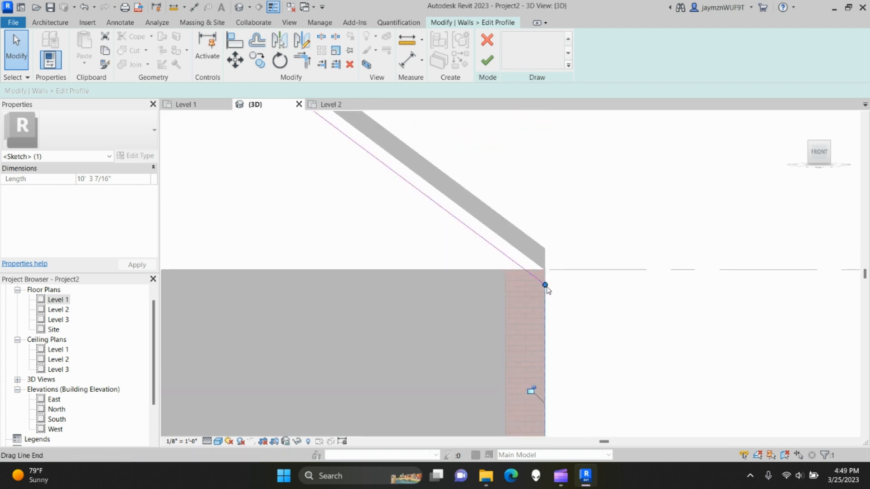
pyautogui.moveTo(547, 287); pyautogui.dragTo(545, 270)
pyautogui.click(582, 302)
pyautogui.click(535, 277)
pyautogui.click(374, 322)
pyautogui.scroll(-3, 373, 322)
pyautogui.moveTo(308, 223); pyautogui.dragTo(592, 371, button='middle')
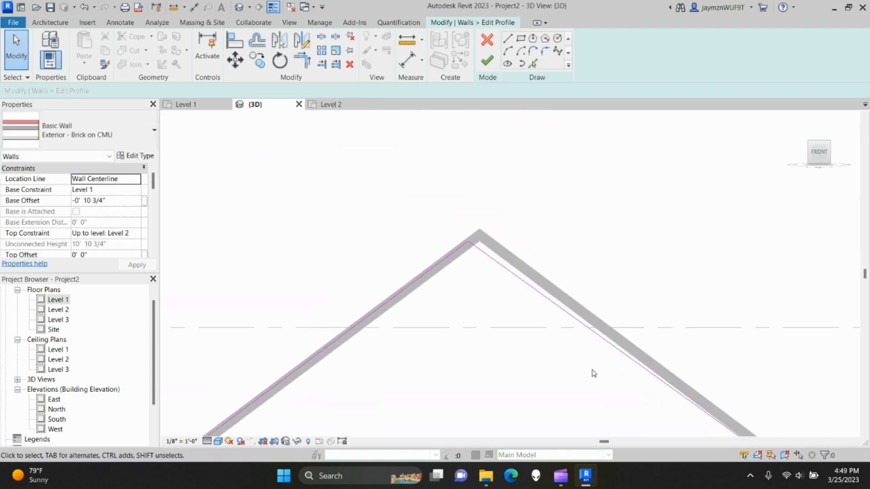
pyautogui.scroll(3, 454, 247)
pyautogui.scroll(2, 488, 275)
# - Snap the upper ends of both sloped edges to the roof's inner corner at the apex
pyautogui.click(518, 241)
pyautogui.moveTo(483, 216); pyautogui.dragTo(522, 217)
pyautogui.click(470, 224)
pyautogui.click(524, 286)
pyautogui.scroll(-3, 445, 393)
pyautogui.moveTo(444, 395)
pyautogui.mouseDown(button='middle')
pyautogui.moveTo(437, 396)
pyautogui.moveTo(555, 274)
pyautogui.mouseUp(button='middle')
pyautogui.moveTo(407, 349)
pyautogui.mouseDown(button='middle')
pyautogui.moveTo(427, 312)
pyautogui.moveTo(615, 163)
pyautogui.mouseUp(button='middle')
pyautogui.moveTo(332, 410)
pyautogui.mouseDown(button='middle')
pyautogui.moveTo(493, 235)
pyautogui.moveTo(539, 204)
pyautogui.mouseUp(button='middle')
pyautogui.scroll(3, 361, 326)
# - Move the left vertical edge onto the wall face and join it with the left sloped edge at the eave corner
pyautogui.moveTo(350, 326); pyautogui.dragTo(394, 320)
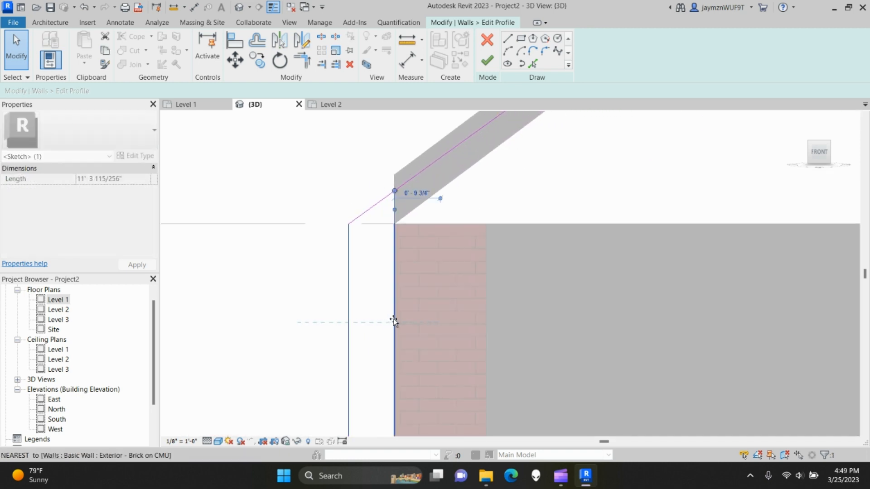
pyautogui.moveTo(394, 190); pyautogui.dragTo(395, 224)
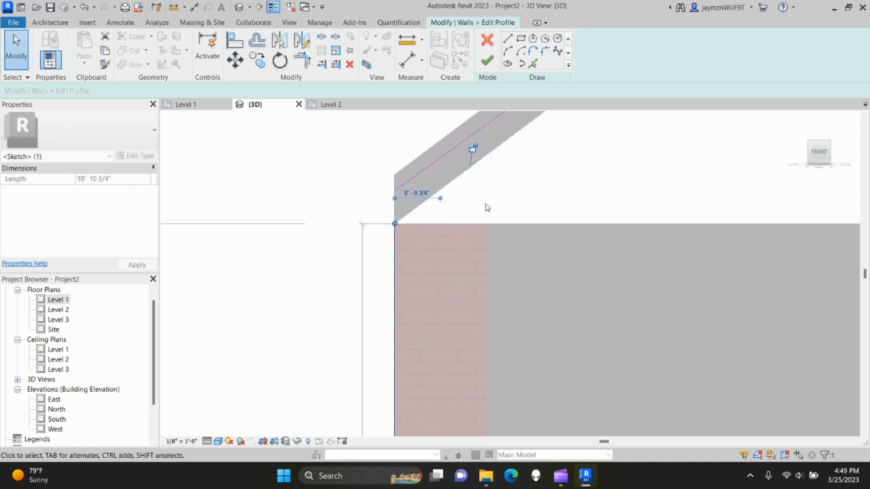
pyautogui.click(410, 179)
pyautogui.moveTo(394, 191); pyautogui.dragTo(394, 224)
pyautogui.click(520, 352)
pyautogui.scroll(-4, 552, 369)
pyautogui.scroll(-8, 607, 393)
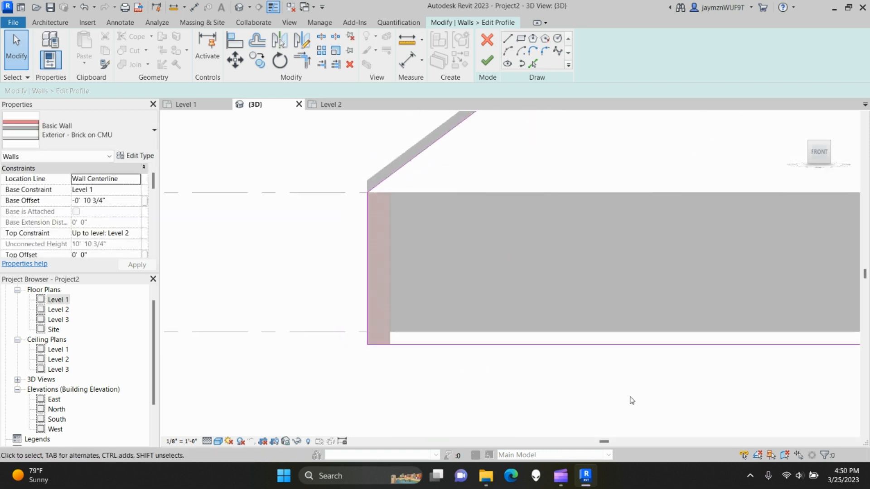
# - Finish the new gable wall profile and orbit around the house to check the side and back walls
pyautogui.click(491, 64)
pyautogui.keyDown('shift'); pyautogui.moveTo(739, 315); pyautogui.dragTo(676, 387, button='middle'); pyautogui.keyUp('shift')
pyautogui.keyDown('shift'); pyautogui.moveTo(353, 350); pyautogui.dragTo(458, 380, button='middle'); pyautogui.keyUp('shift')
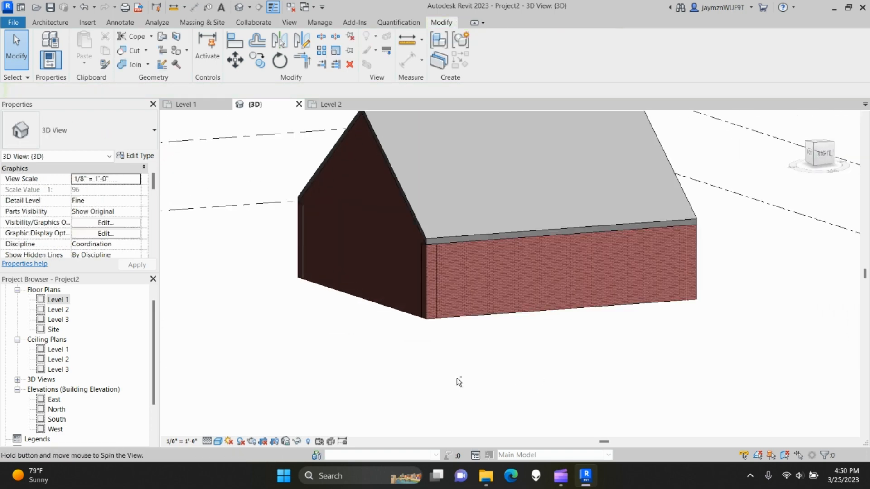
pyautogui.keyDown('shift'); pyautogui.moveTo(764, 313); pyautogui.dragTo(465, 228, button='middle'); pyautogui.keyUp('shift')
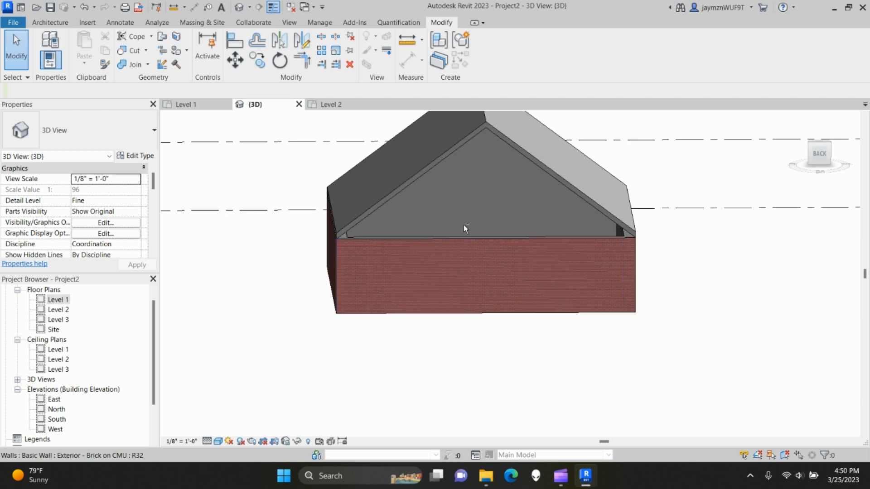
pyautogui.keyDown('shift'); pyautogui.moveTo(287, 223); pyautogui.dragTo(511, 354, button='middle'); pyautogui.keyUp('shift')
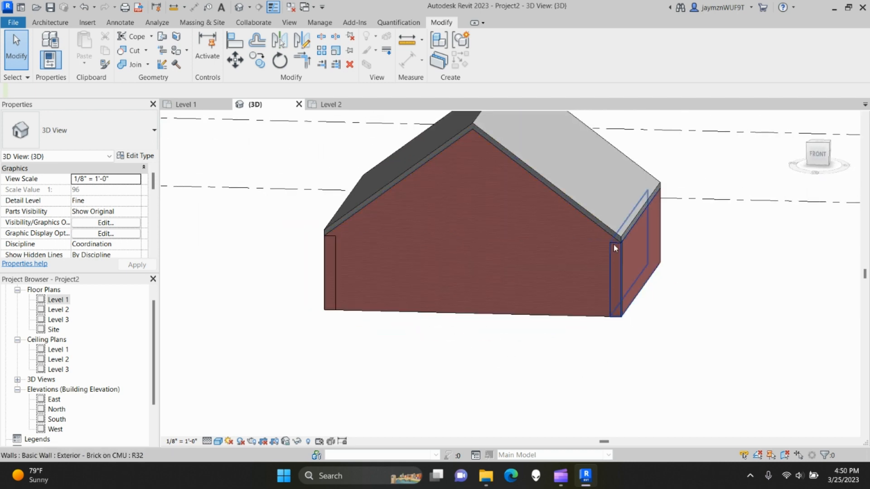
pyautogui.scroll(5, 615, 247)
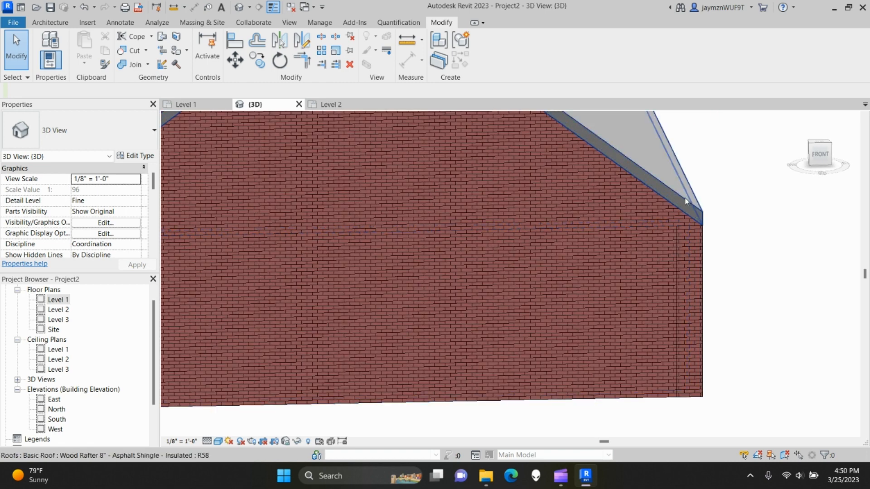
# - Select the roof to check its type, then select the front Exterior - Brick on CMU gable wall
pyautogui.click(686, 202)
pyautogui.scroll(-5, 656, 182)
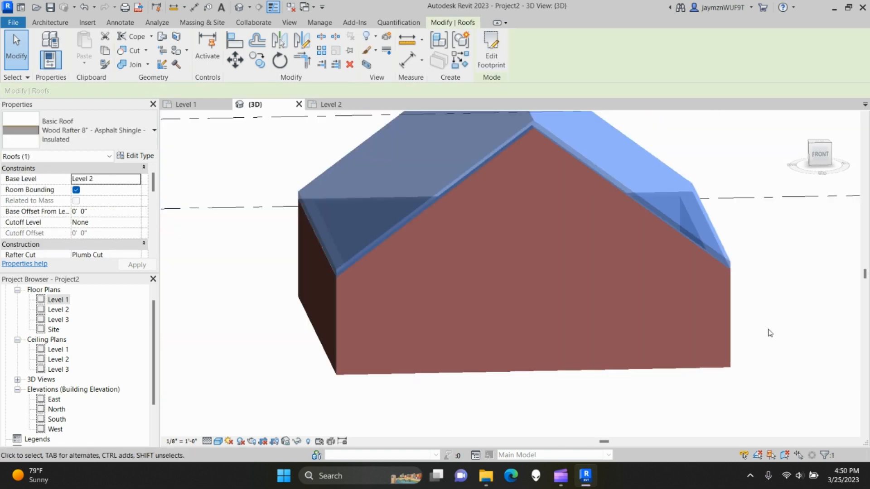
pyautogui.keyDown('shift'); pyautogui.moveTo(767, 330); pyautogui.dragTo(721, 346, button='middle'); pyautogui.keyUp('shift')
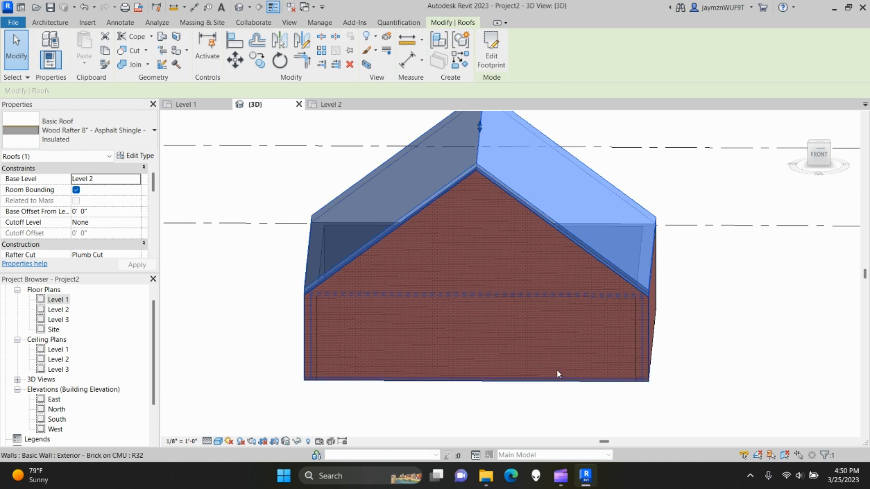
pyautogui.click(446, 249)
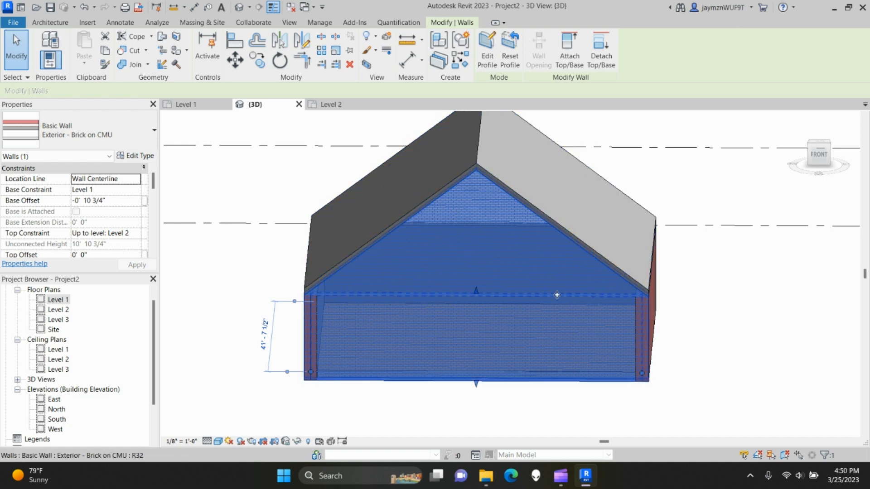
pyautogui.keyDown('shift'); pyautogui.moveTo(795, 316); pyautogui.dragTo(625, 313, button='middle'); pyautogui.keyUp('shift')
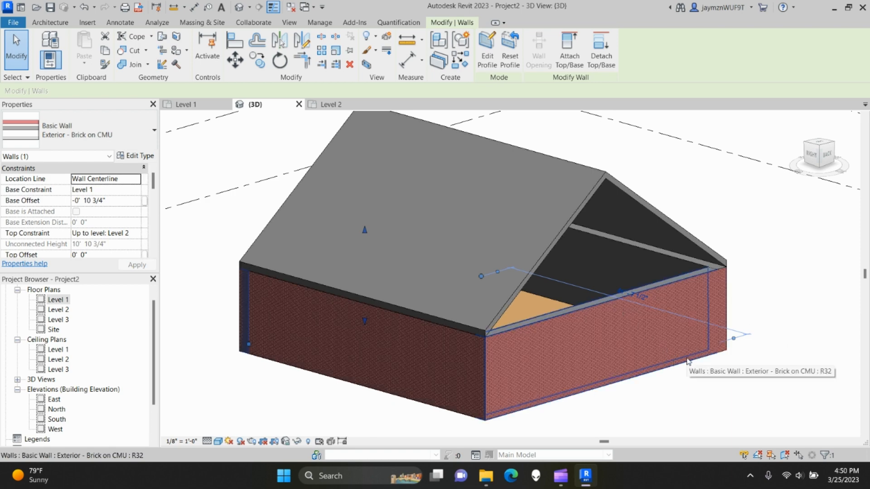
pyautogui.keyDown('shift'); pyautogui.moveTo(279, 324); pyautogui.dragTo(622, 310, button='middle'); pyautogui.keyUp('shift')
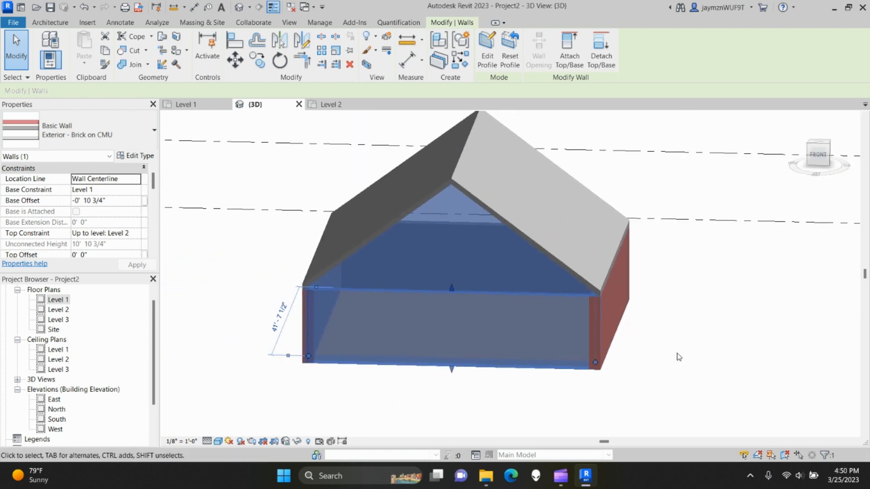
pyautogui.scroll(-1, 677, 354)
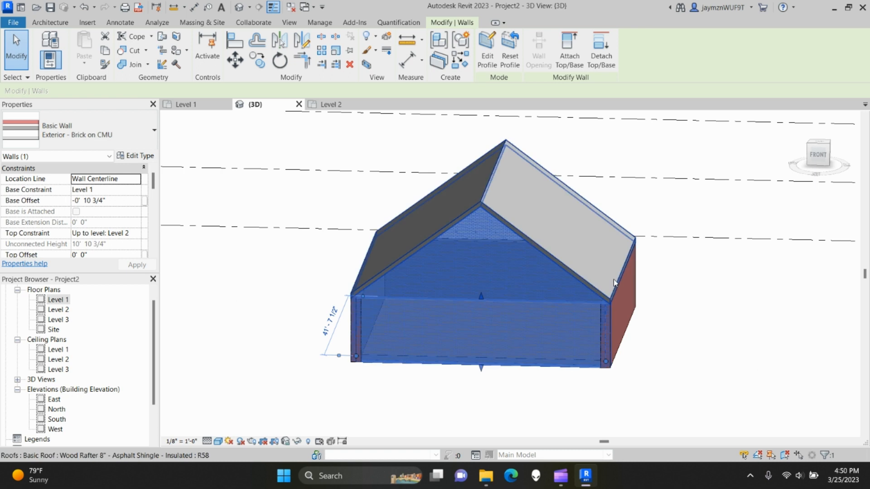
# - Reset the front gable wall to a rectangular profile and bring the roof footprint into view
pyautogui.click(511, 53)
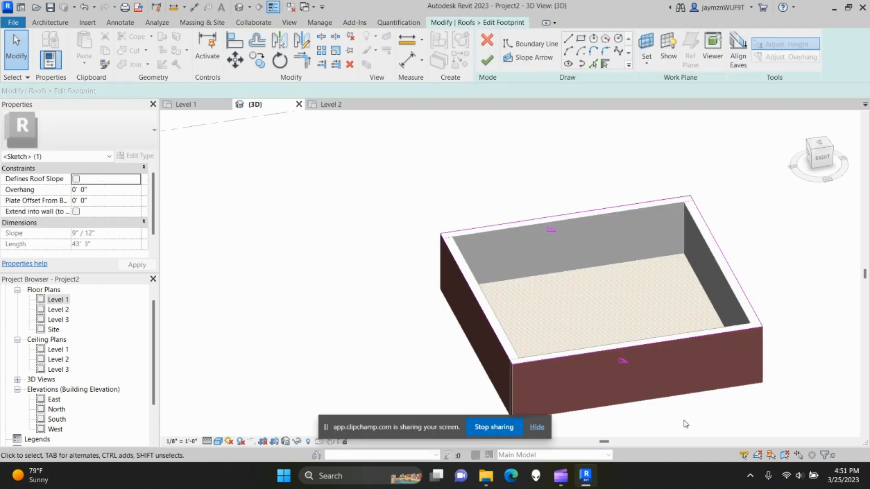
pyautogui.moveTo(631, 421); pyautogui.dragTo(616, 392, button='middle')
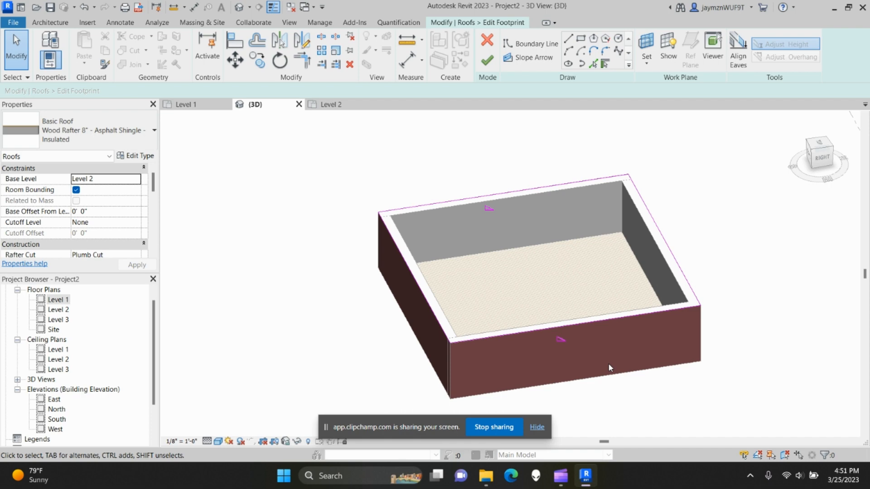
pyautogui.keyDown('shift'); pyautogui.moveTo(521, 383); pyautogui.dragTo(563, 371, button='middle'); pyautogui.keyUp('shift')
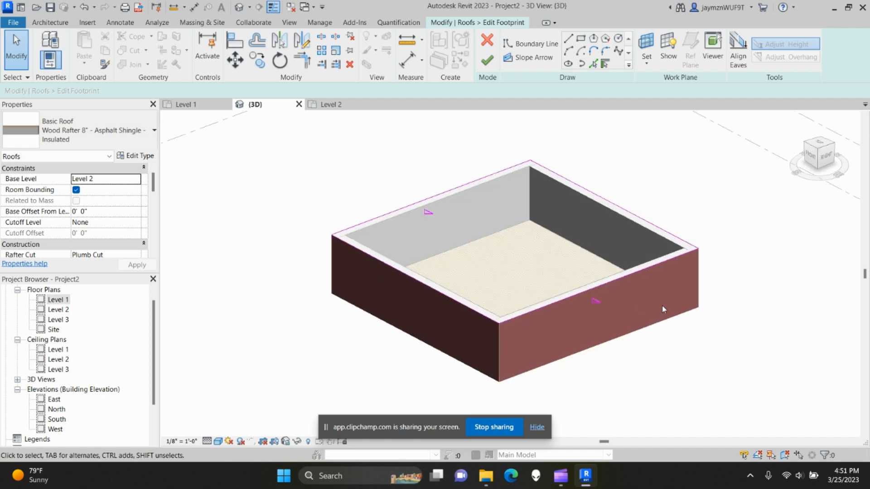
pyautogui.moveTo(626, 202); pyautogui.dragTo(613, 240, button='middle')
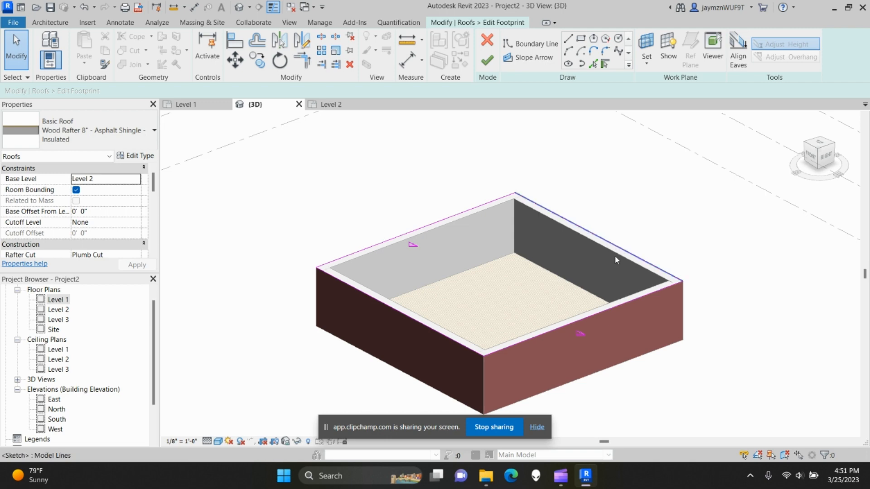
pyautogui.keyDown('shift'); pyautogui.moveTo(618, 286); pyautogui.dragTo(578, 308, button='middle'); pyautogui.keyUp('shift')
pyautogui.moveTo(566, 322); pyautogui.dragTo(562, 308, button='middle')
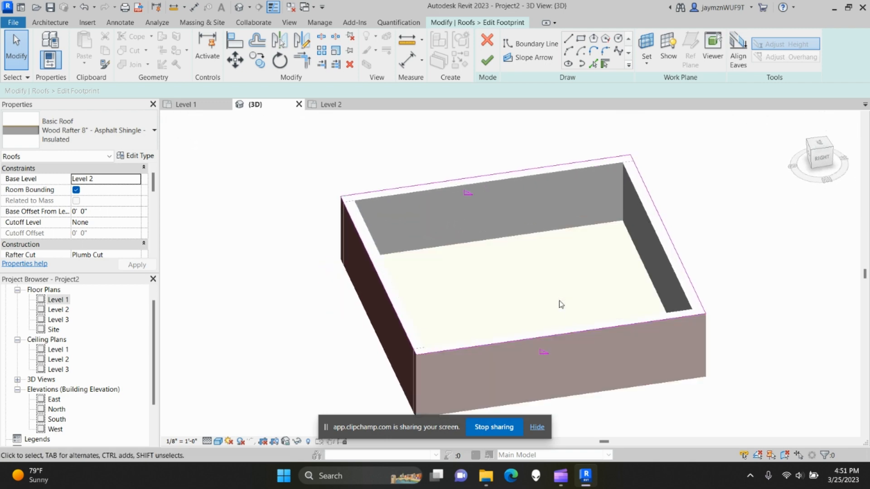
pyautogui.scroll(2, 559, 292)
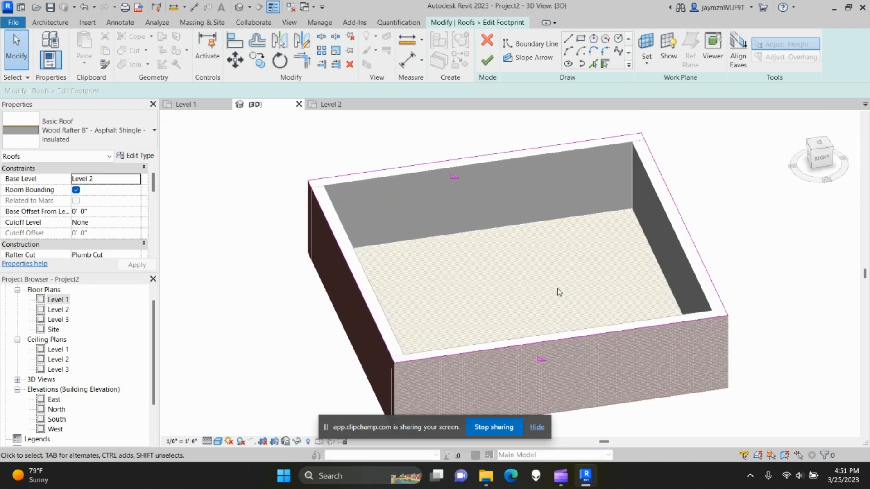
# - Make the left and right footprint boundary lines define slope, finishing the four-sided hip roof
pyautogui.click(347, 264)
pyautogui.click(223, 91)
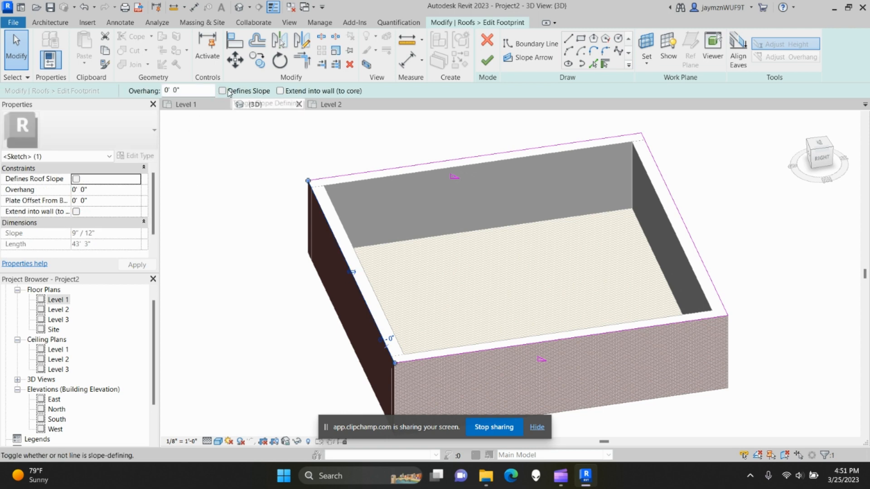
pyautogui.click(675, 213)
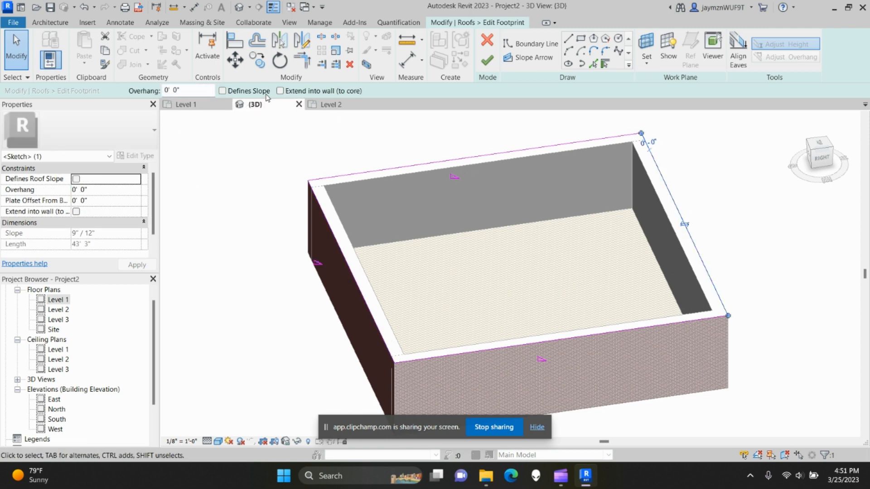
pyautogui.click(426, 140)
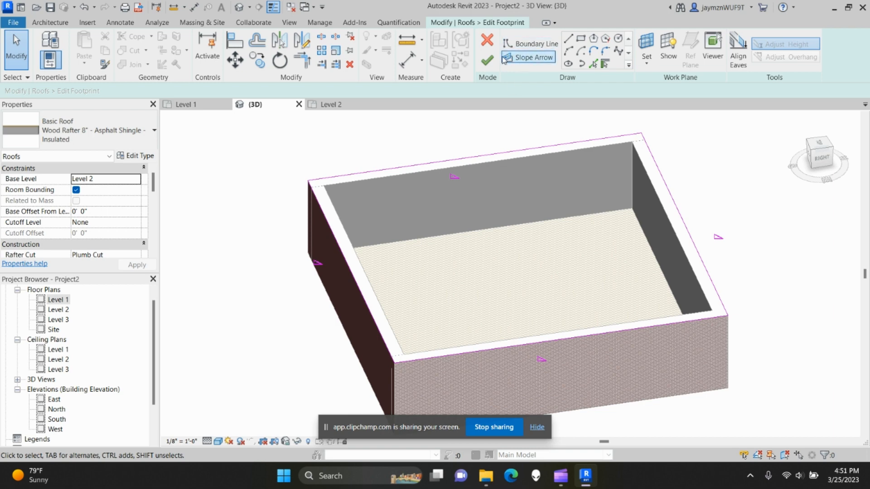
pyautogui.click(487, 61)
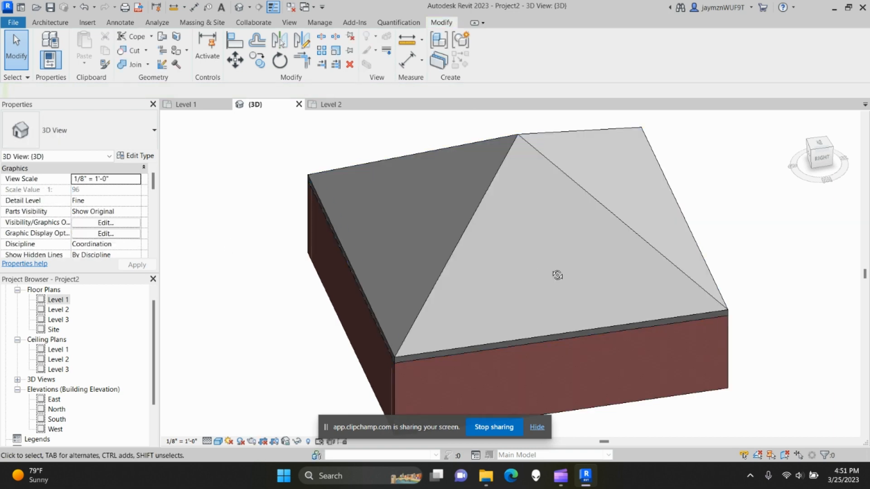
# - Orbit around the pyramid hip roof from front and back, then open the Level 2 floor plan
pyautogui.scroll(-5, 557, 275)
pyautogui.keyDown('shift'); pyautogui.moveTo(338, 218); pyautogui.dragTo(569, 245, button='middle'); pyautogui.keyUp('shift')
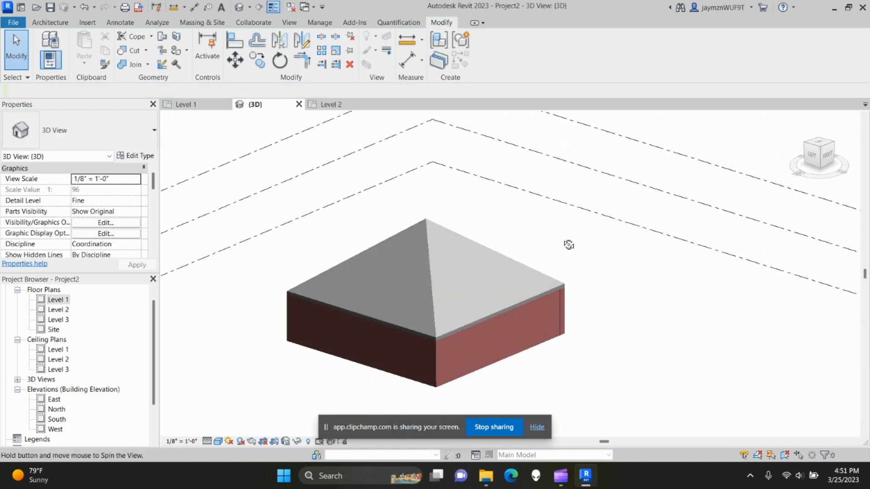
pyautogui.moveTo(344, 301); pyautogui.dragTo(435, 294, button='middle')
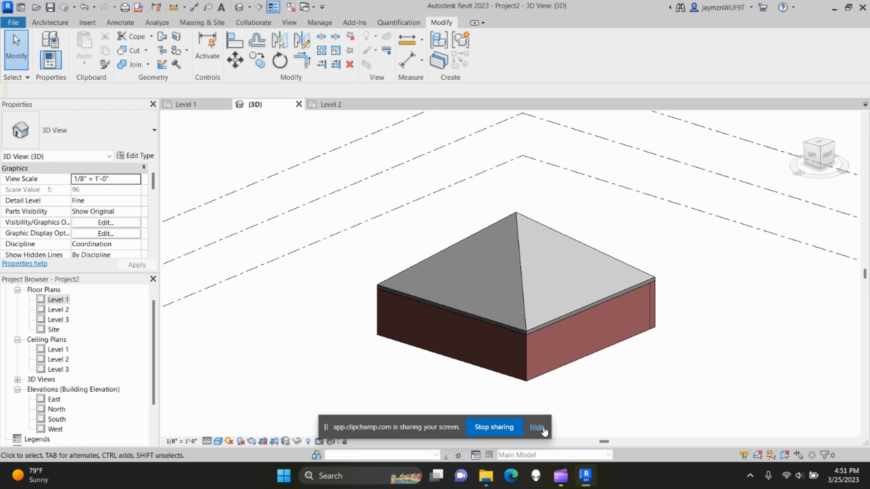
pyautogui.click(543, 430)
pyautogui.keyDown('shift'); pyautogui.moveTo(378, 326); pyautogui.dragTo(507, 315, button='middle'); pyautogui.keyUp('shift')
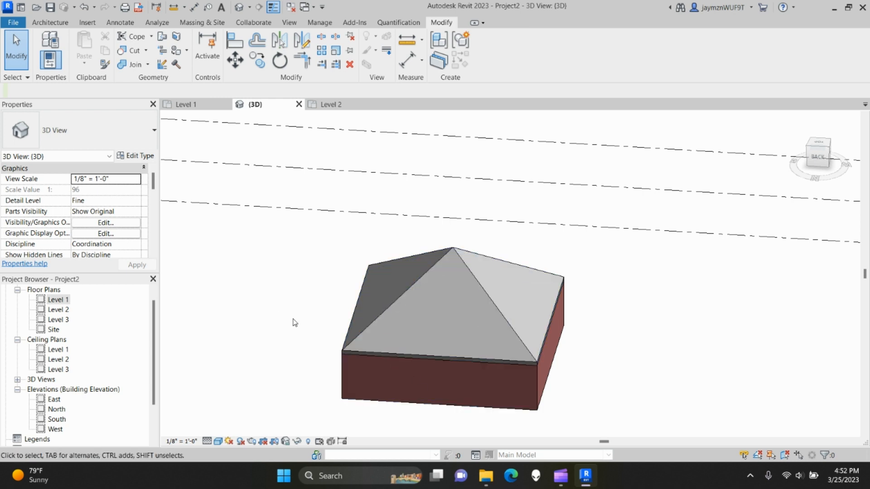
pyautogui.click(50, 23)
pyautogui.click(329, 105)
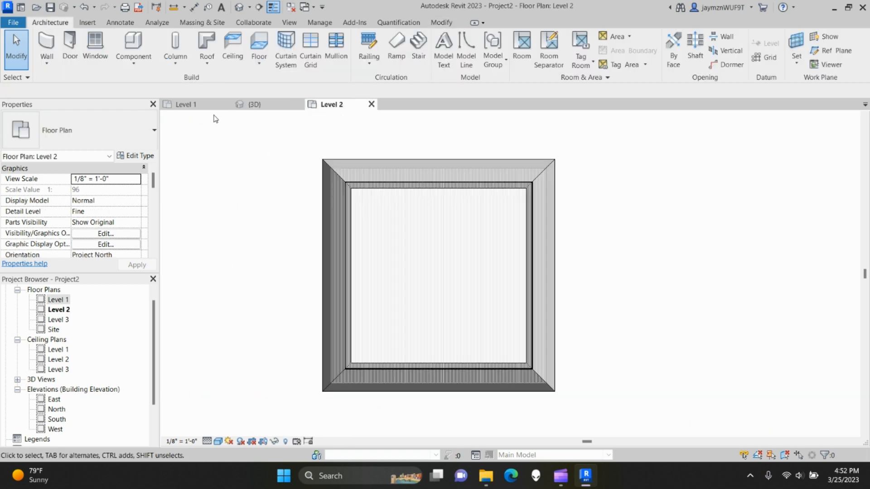
# - Open the Level 1 plan and fit the whole wood plank floor and brick walls in view
pyautogui.click(191, 105)
pyautogui.scroll(-5, 333, 339)
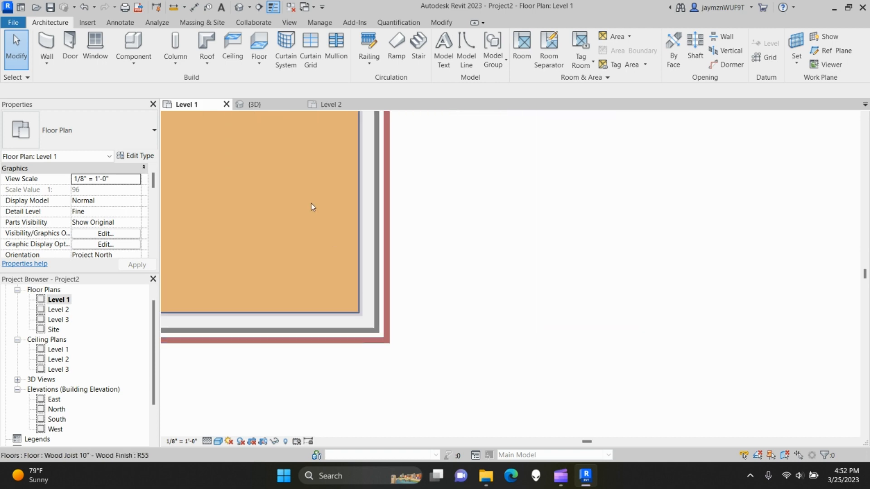
pyautogui.moveTo(311, 204); pyautogui.dragTo(430, 262, button='middle')
pyautogui.scroll(-4, 292, 300)
pyautogui.moveTo(290, 299); pyautogui.dragTo(533, 317, button='middle')
pyautogui.scroll(-3, 415, 205)
pyautogui.moveTo(416, 204); pyautogui.dragTo(491, 275, button='middle')
pyautogui.scroll(-2, 450, 261)
pyautogui.scroll(1, 458, 272)
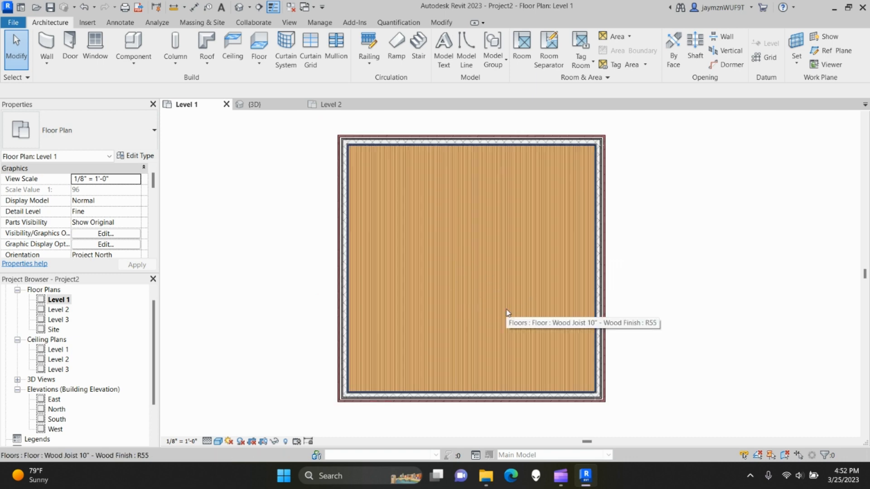
pyautogui.moveTo(497, 284); pyautogui.dragTo(483, 281, button='middle')
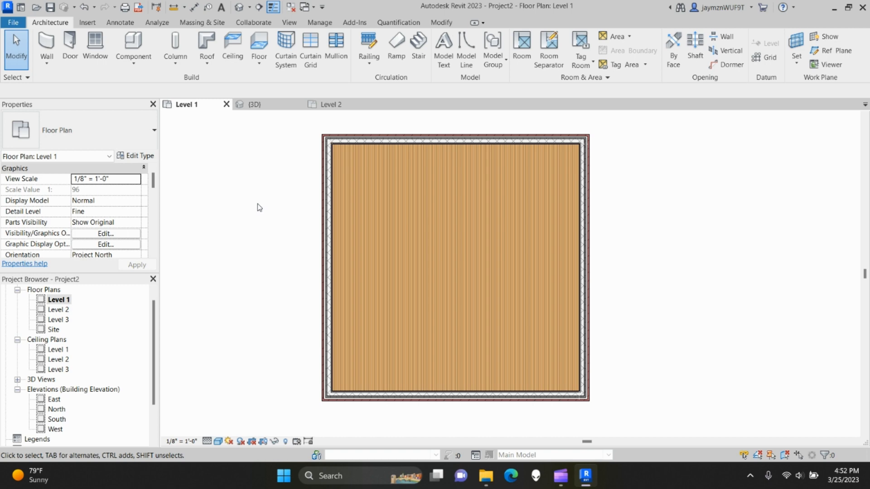
pyautogui.moveTo(560, 482)
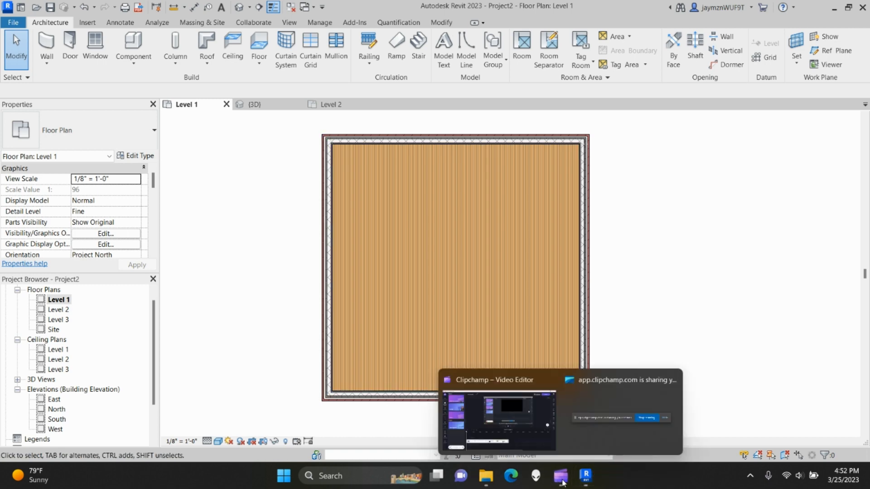